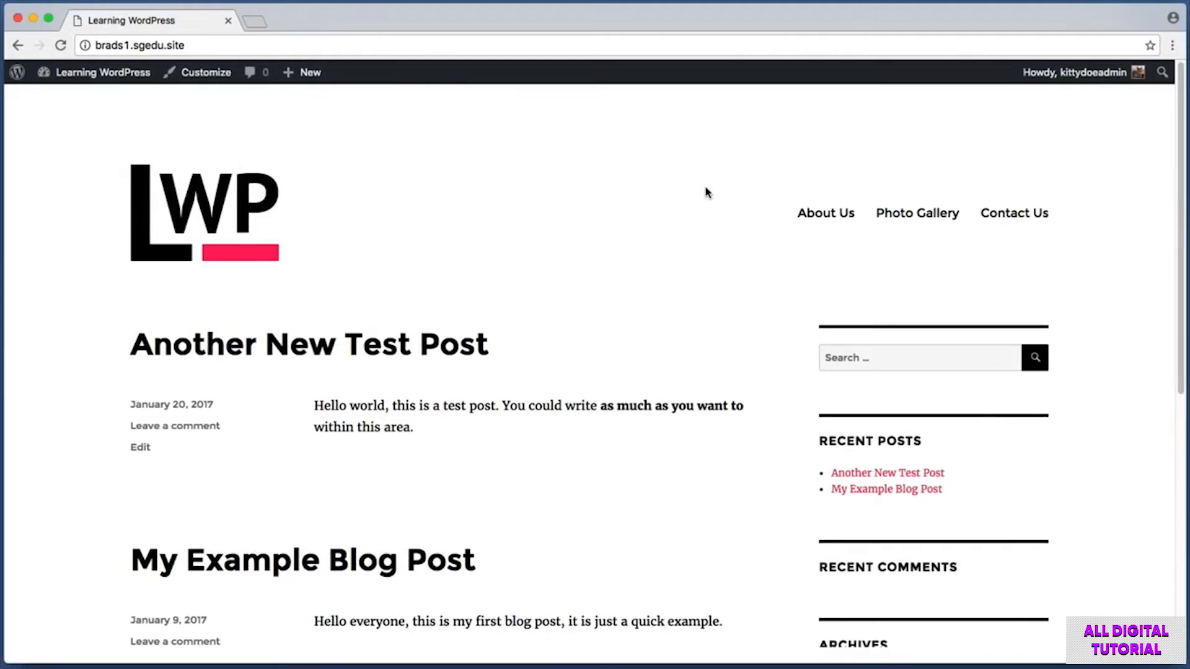
Open the About Us page from the site's navigation and view its placeholder sentence
key("super+shift+4")
left_click_drag(746, 172, 1101, 251)
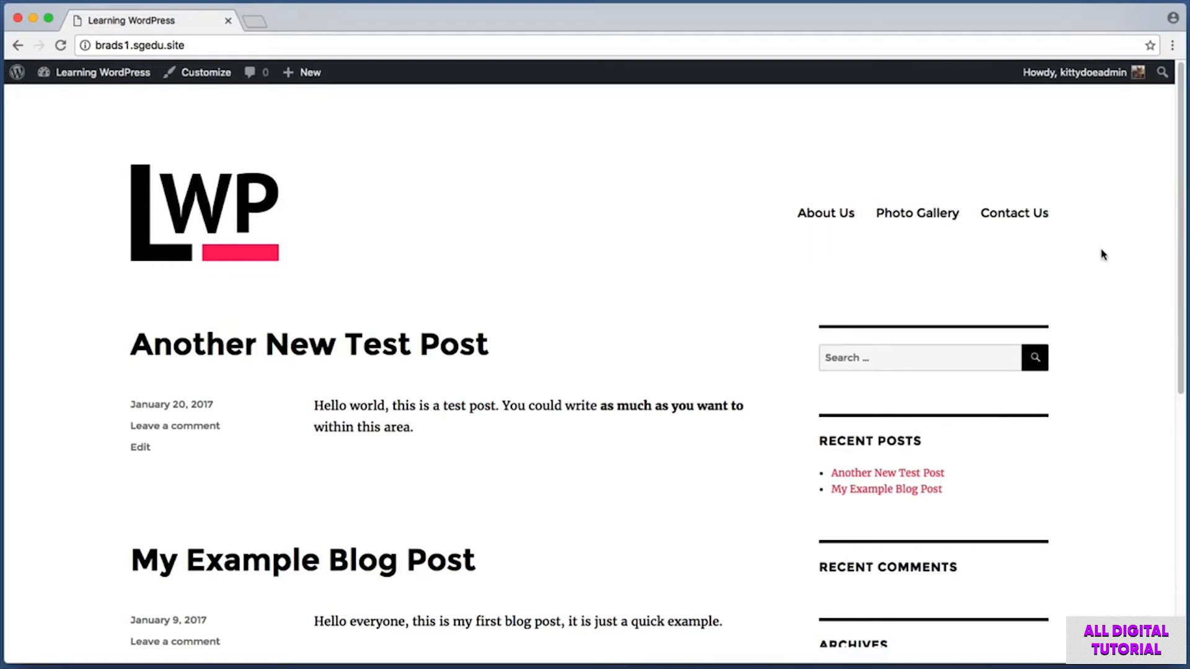
left_click(846, 218)
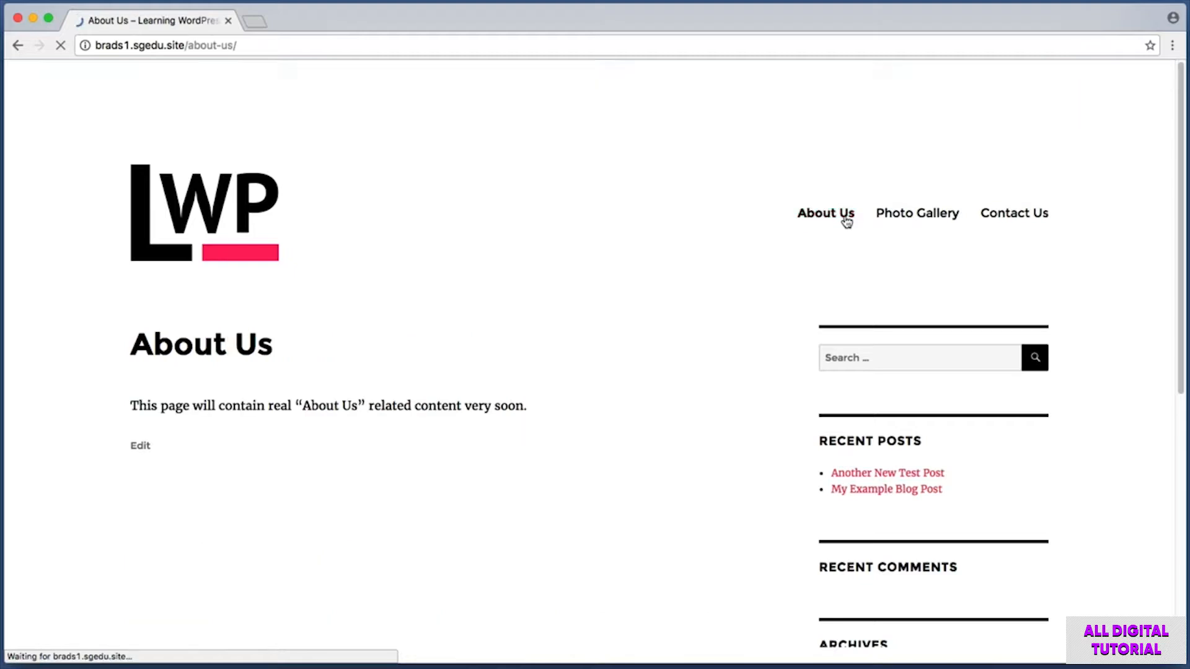
key("super+shift+4")
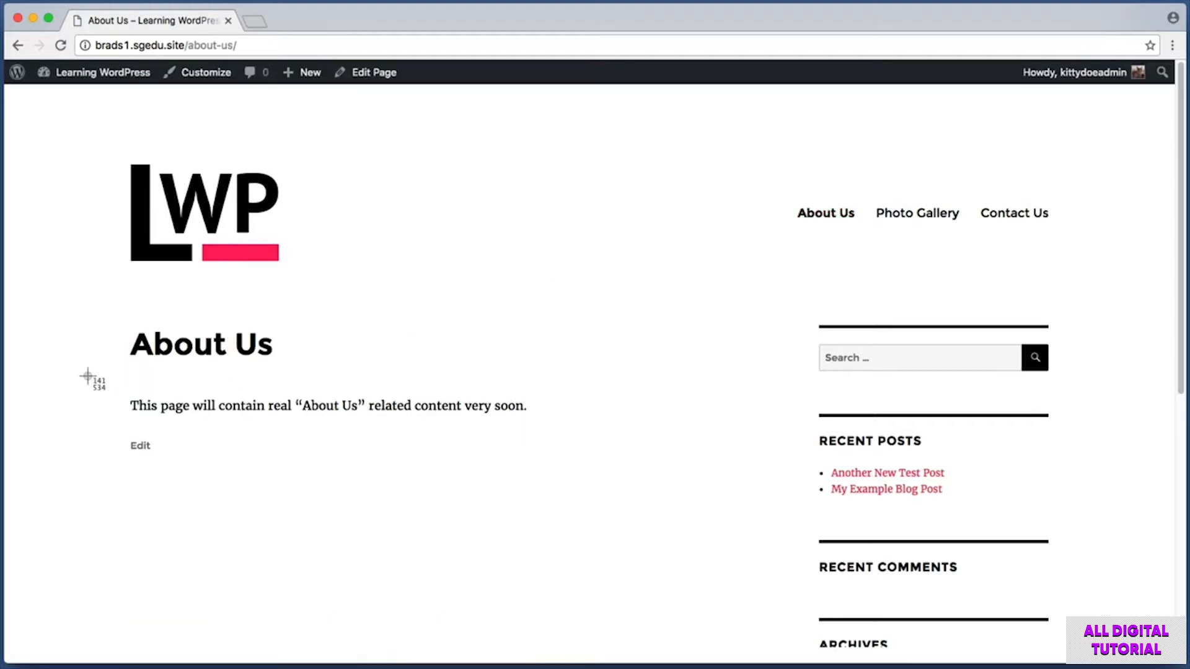
left_click_drag(104, 378, 553, 421)
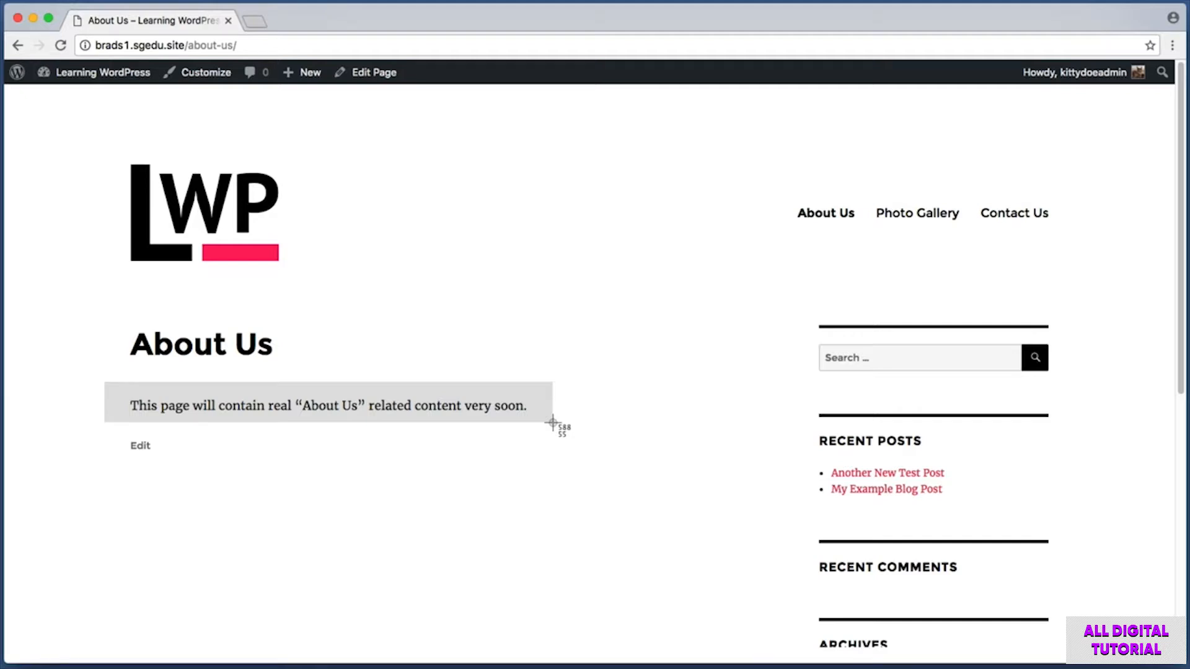
left_click_drag(552, 422, 553, 424)
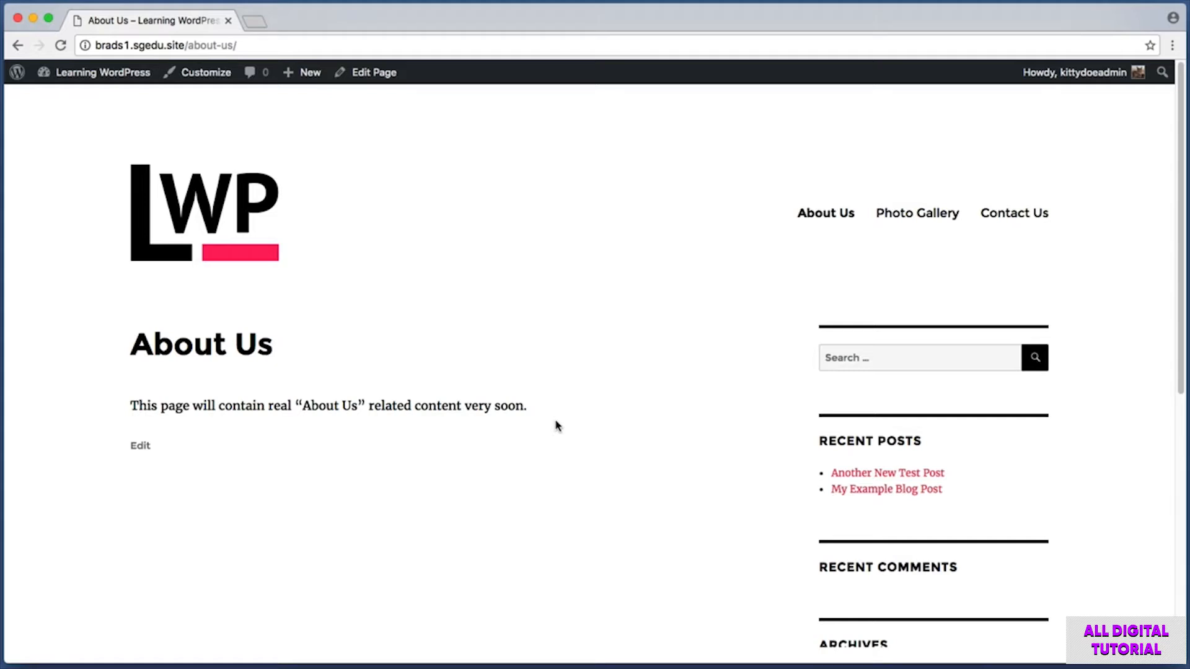
Open the About Us page for editing
key("super+shift+4")
left_click_drag(509, 103, 5, 57)
key("super+shift+4")
left_click_drag(327, 114, 420, 42)
left_click(382, 73)
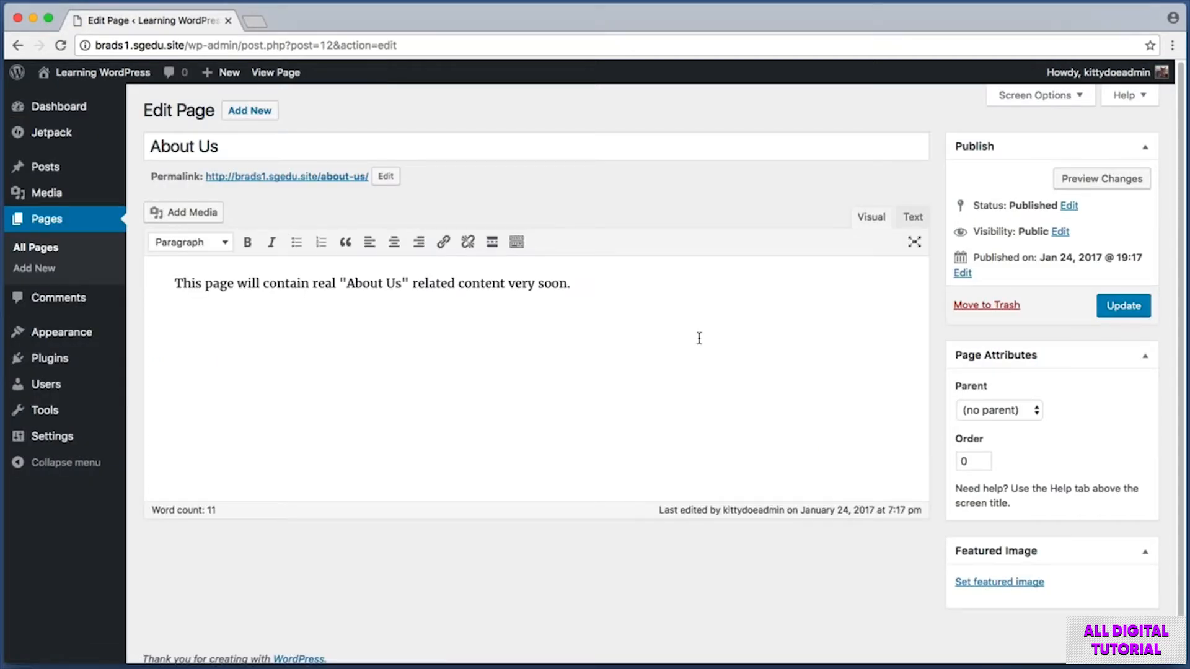
Replace the placeholder sentence with "This business is our pride and joy. We've been around for a long time."
left_click_drag(571, 283, 209, 274)
key("BackSpace")
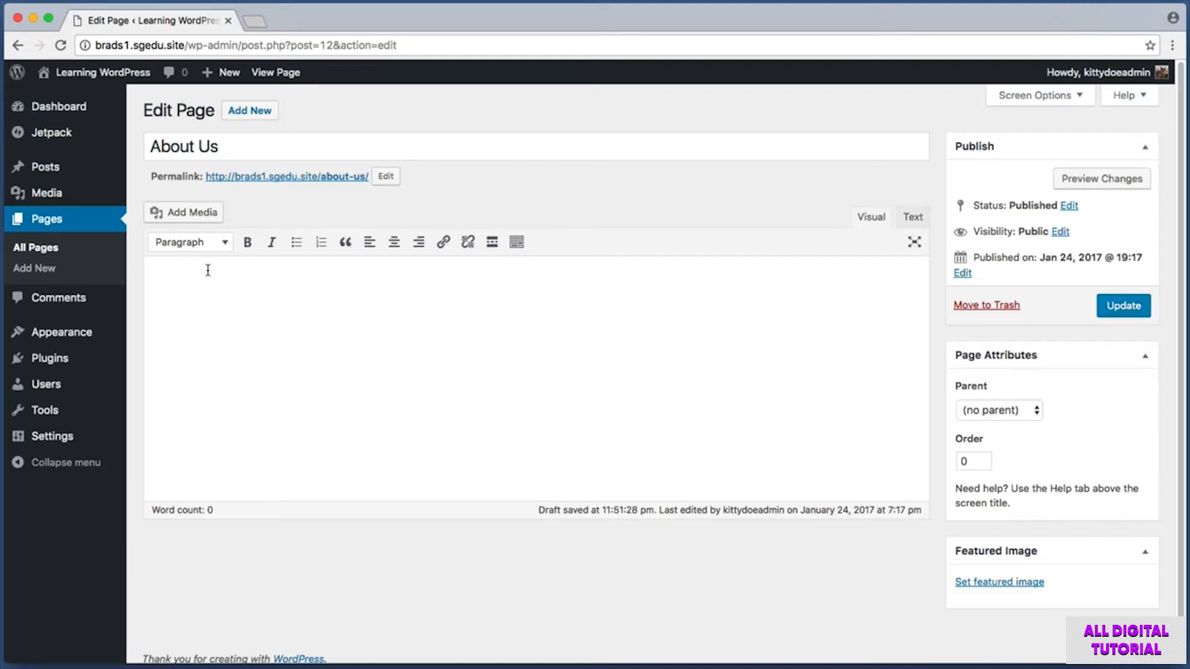
type("This business is our pri")
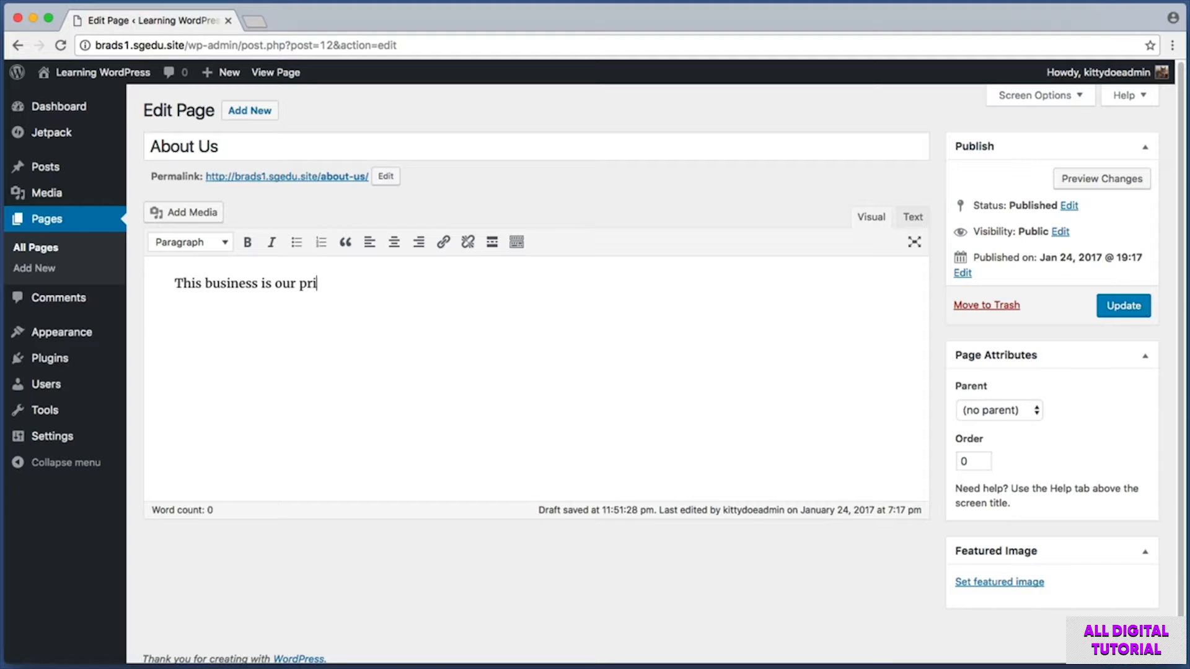
type("de and joy. We've been around for a long time.")
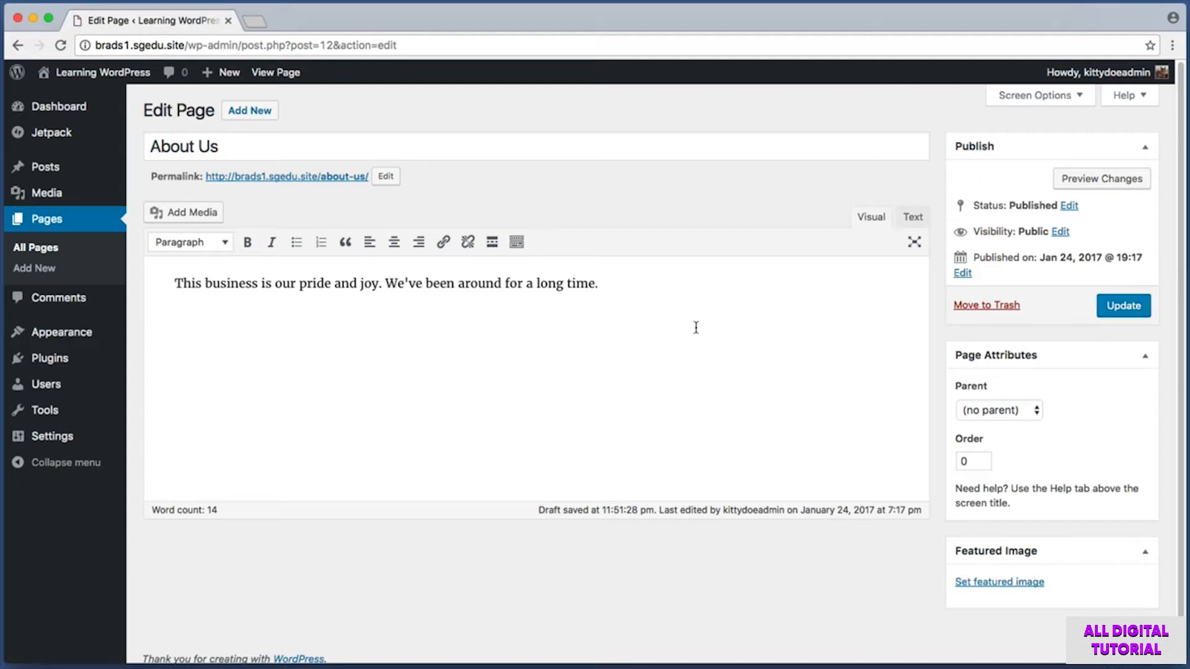
left_click_drag(696, 327, 150, 288)
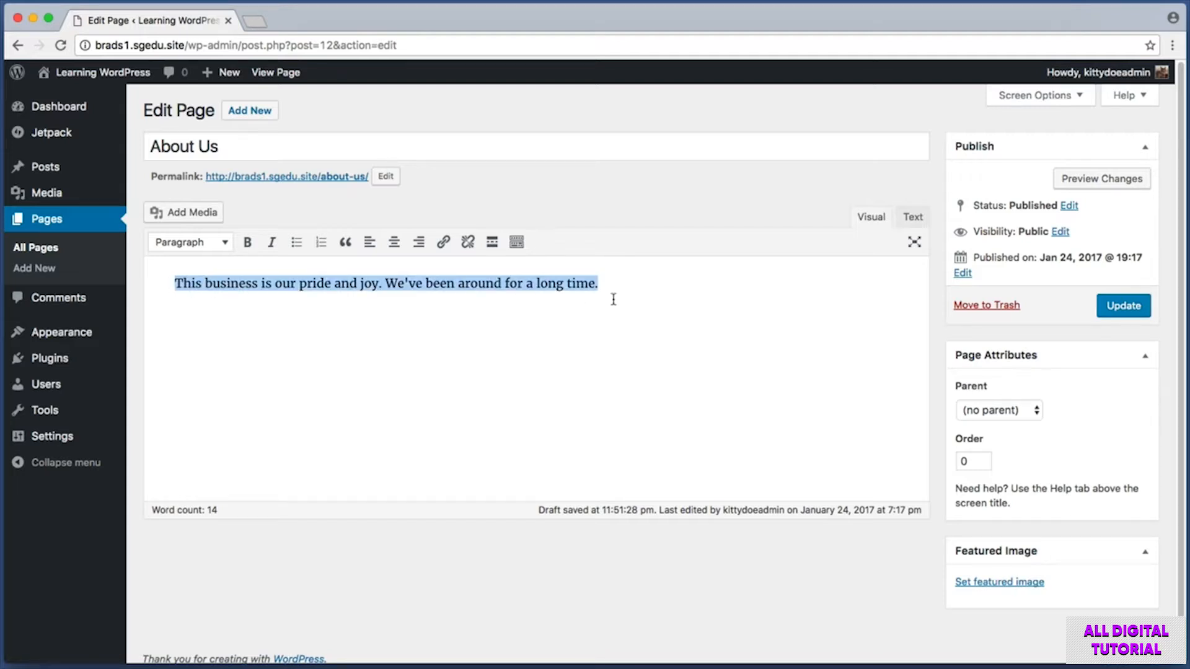
Paste the Lorem ipsum filler text after the sentence "We've been around for a long time." and start a new paragraph below it
left_click(670, 302)
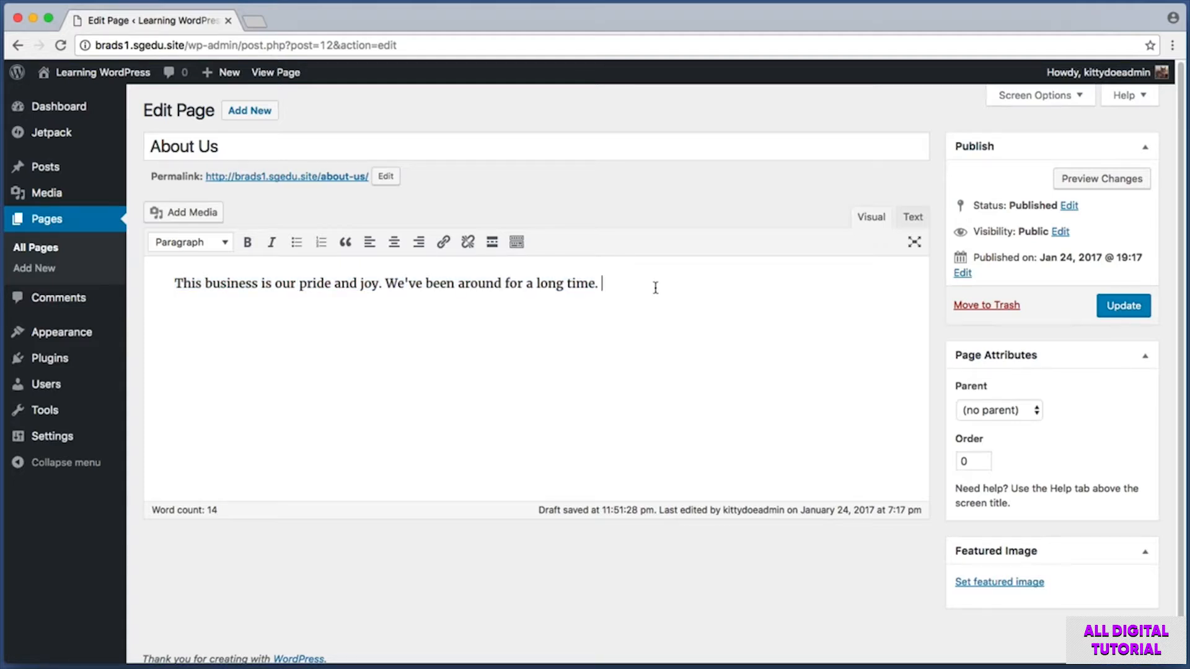
right_click(655, 288)
left_click(641, 288)
right_click(637, 290)
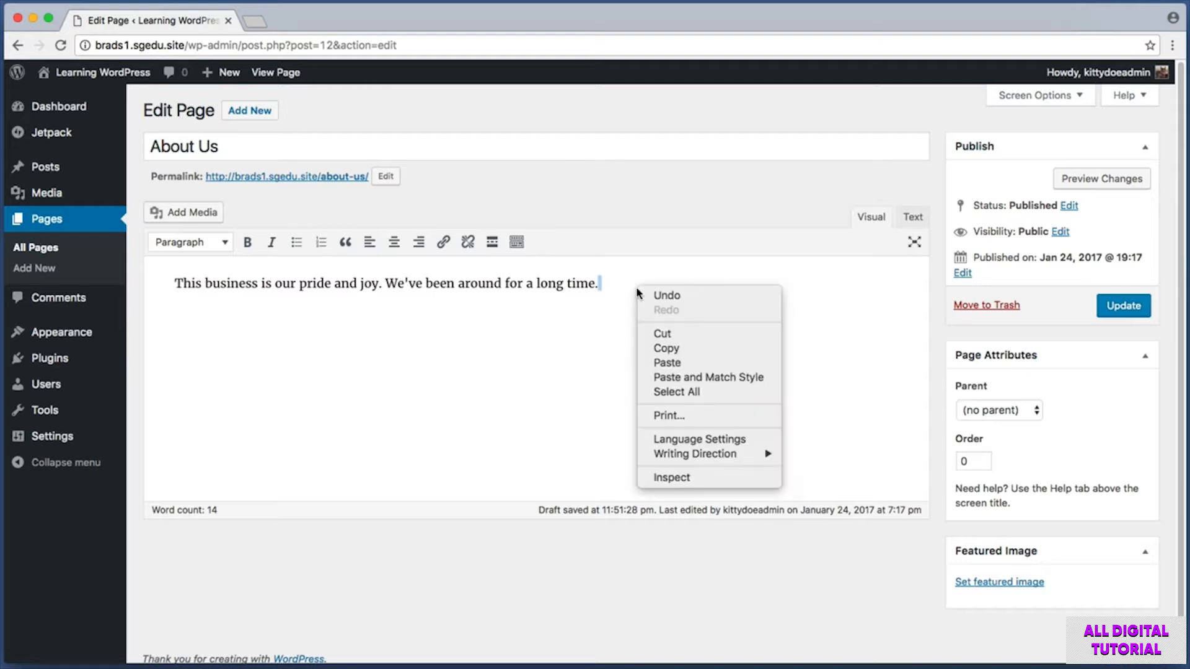
left_click(624, 310)
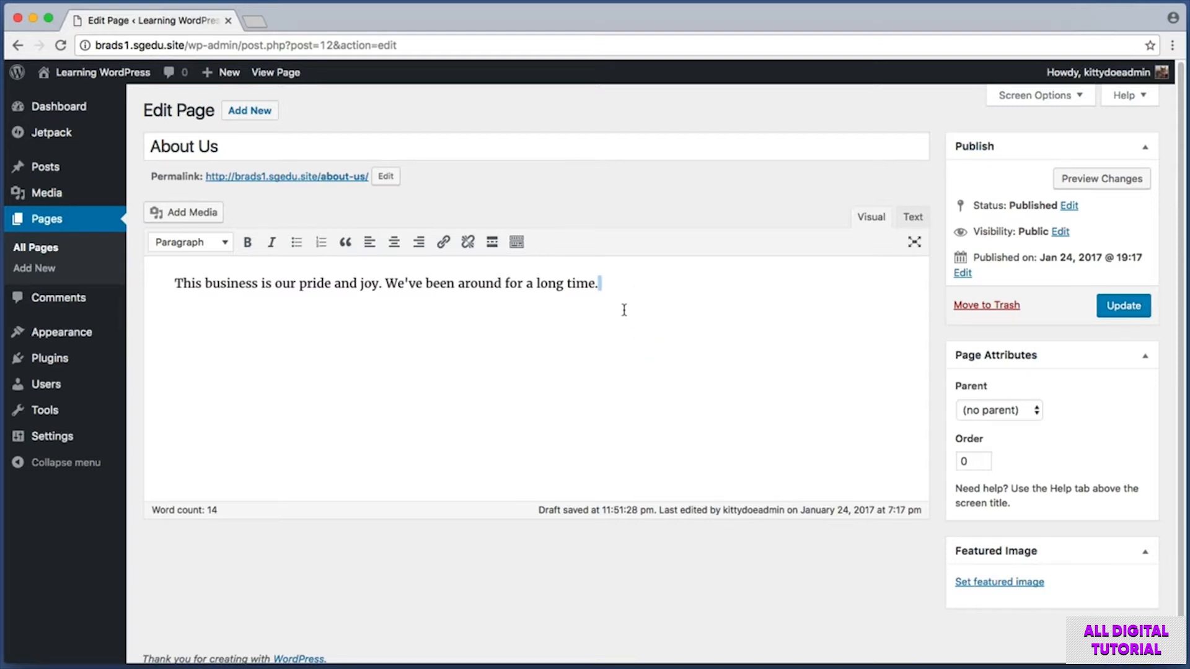
key("ctrl+a")
left_click(413, 402)
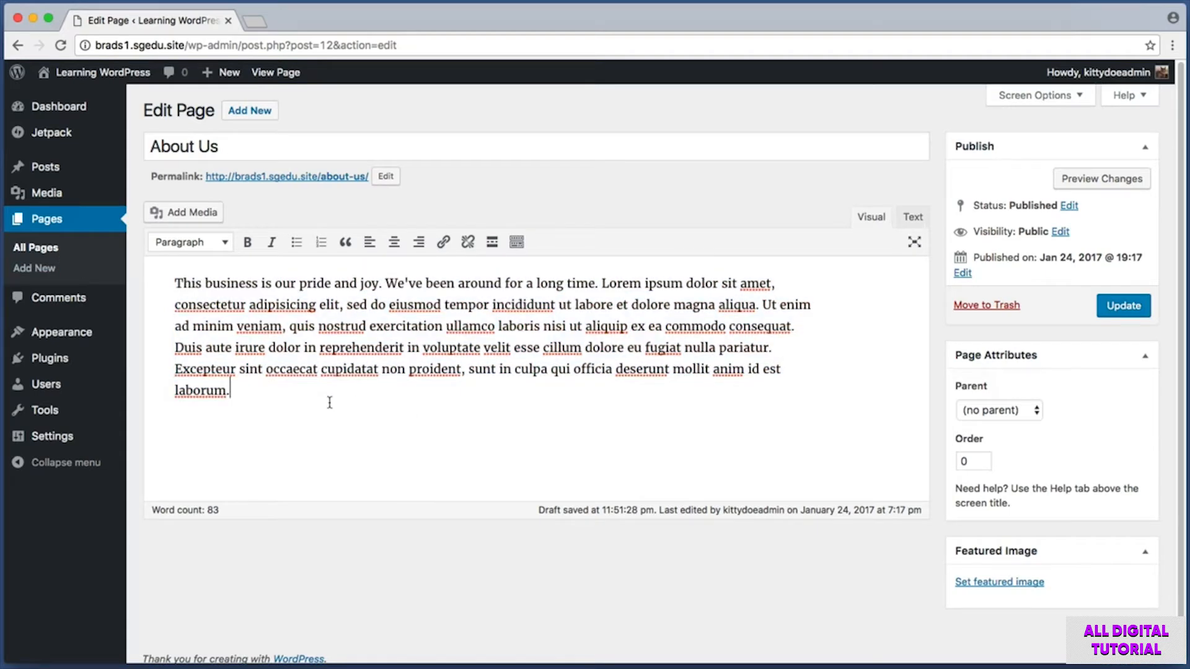
left_click_drag(317, 403, 130, 254)
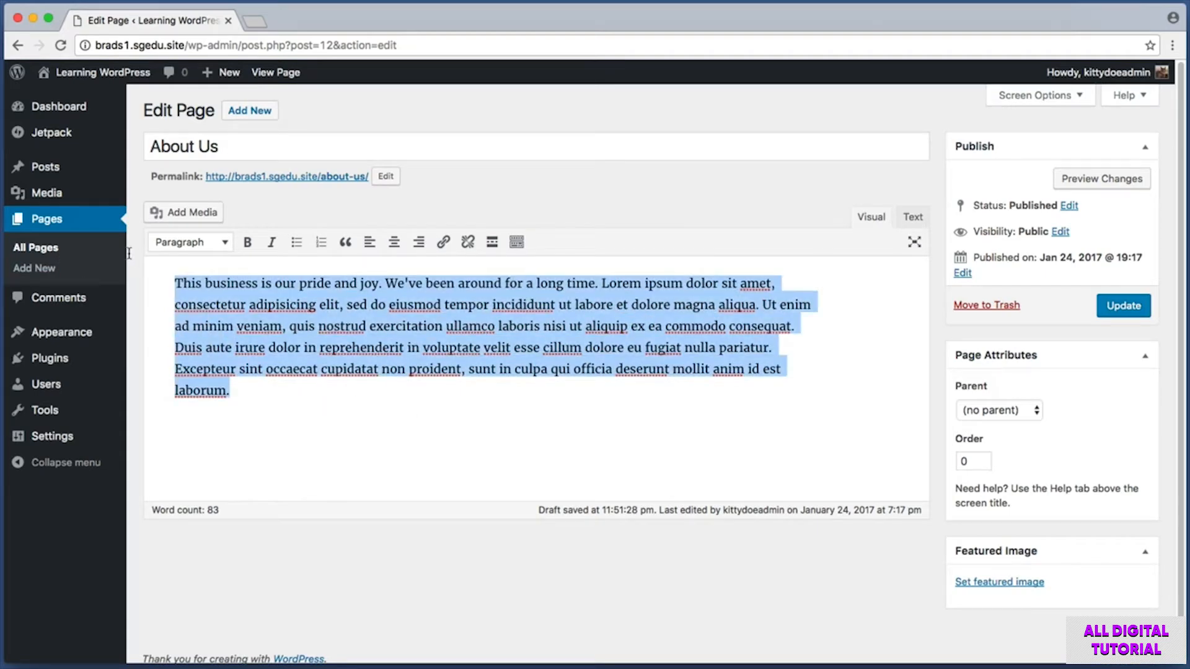
left_click(324, 394)
key("Return")
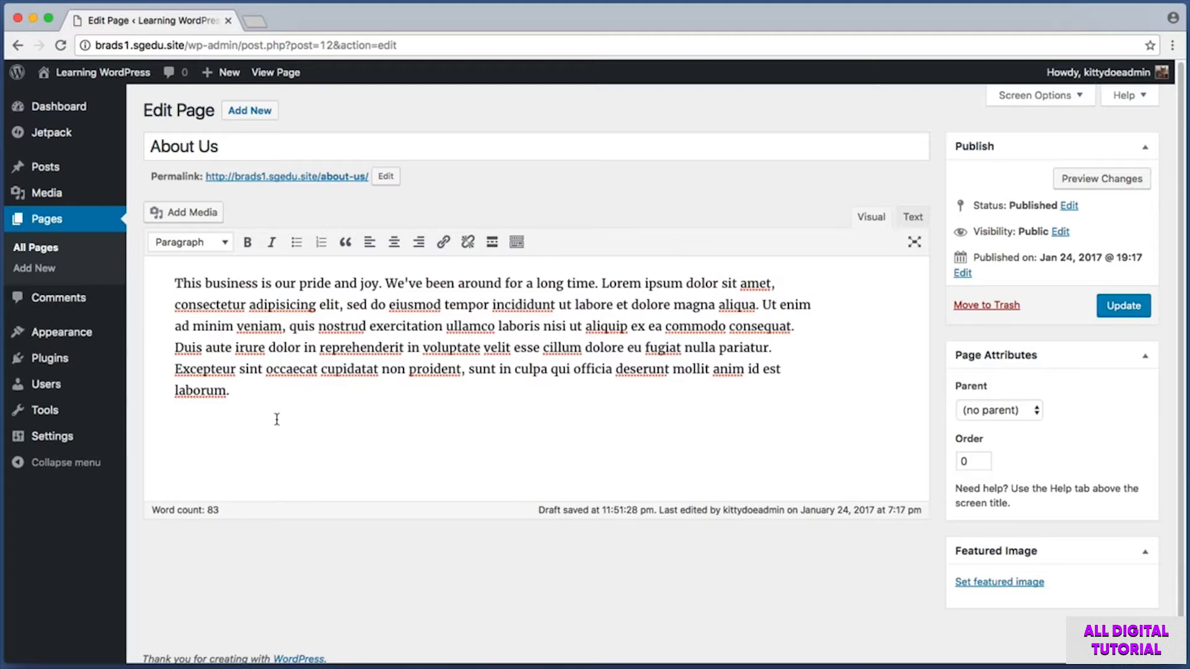
Switch to the YouTube window and open the sharing options of the Channel Update video
key("super+shift+4")
left_click_drag(180, 420, 770, 482)
key("super+grave")
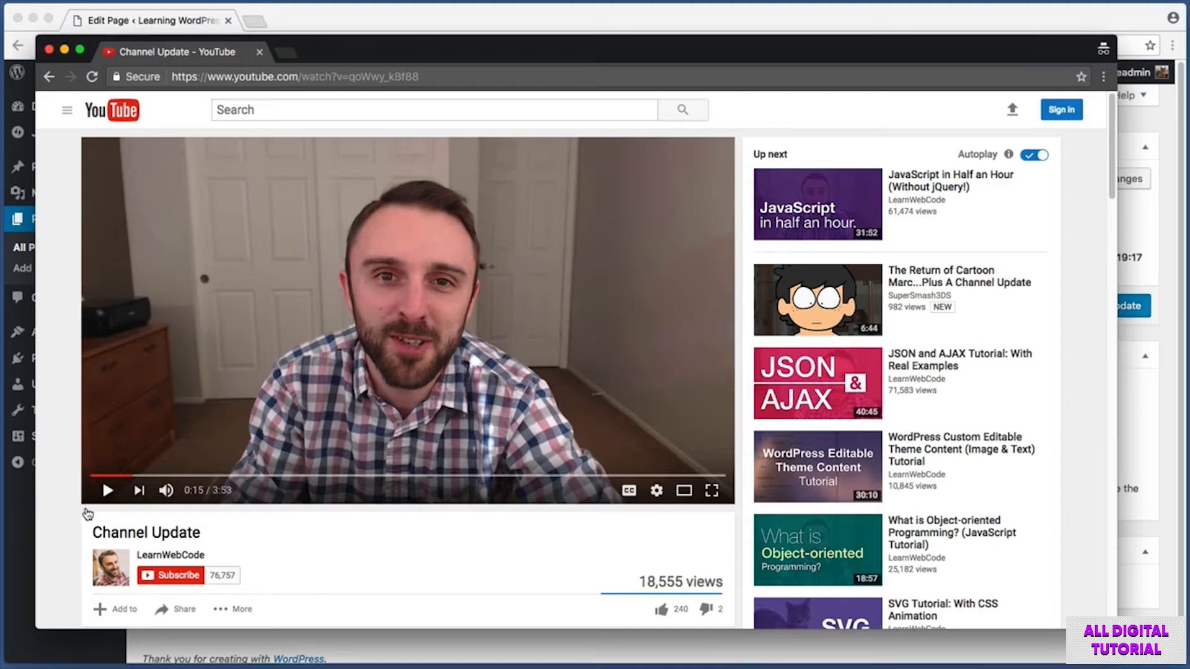
left_click_drag(77, 508, 309, 595)
key("shift+super+4")
left_click_drag(144, 594, 206, 623)
scroll(61, 536, "down", 1)
scroll(62, 536, "down", 4)
key("shift+super+4")
left_click_drag(152, 482, 202, 497)
left_click(177, 489)
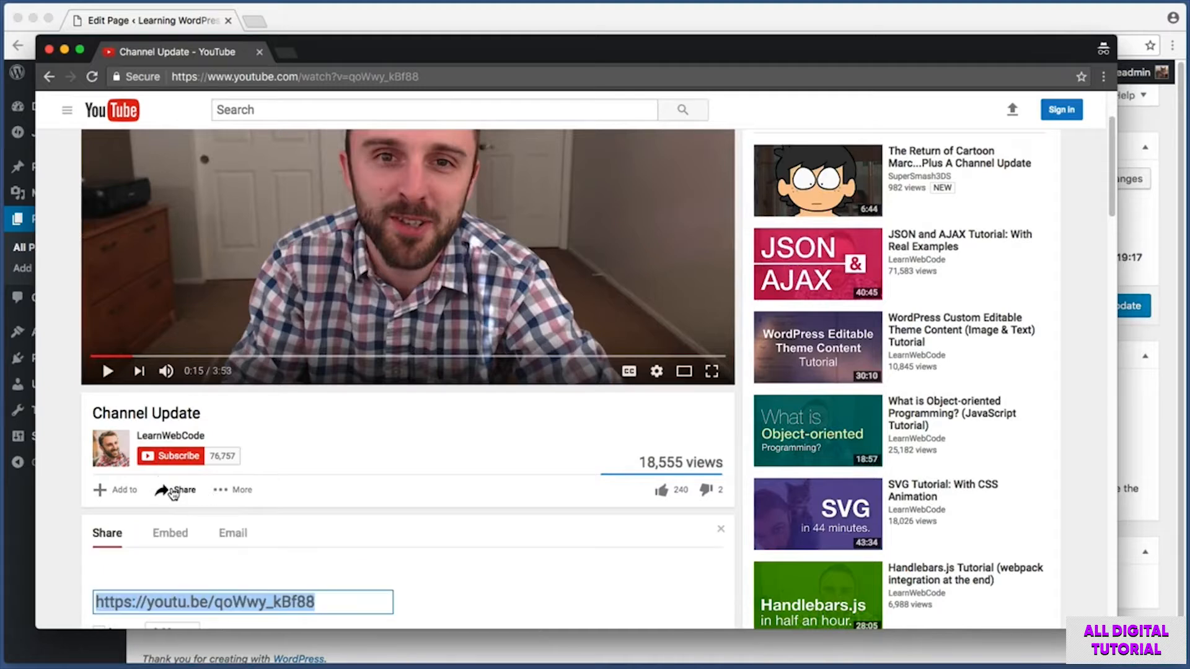
Show the embed version of the video's sharing code and copy the whole iframe code
key("shift+super+4")
left_click_drag(72, 511, 266, 553)
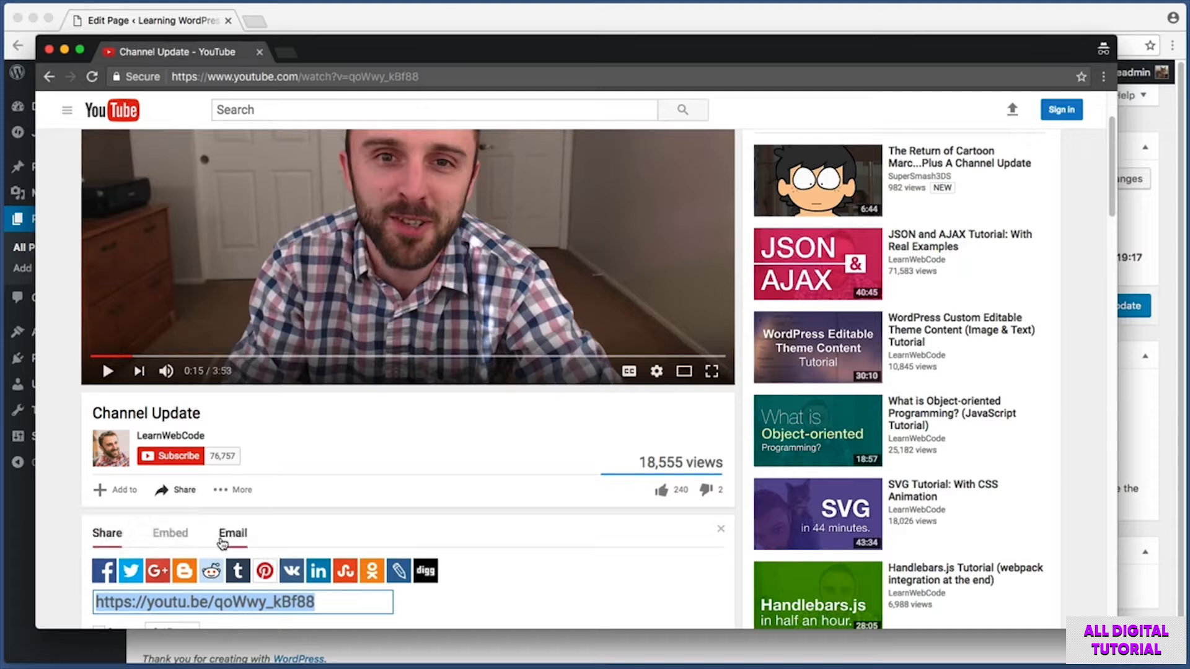
left_click(171, 536)
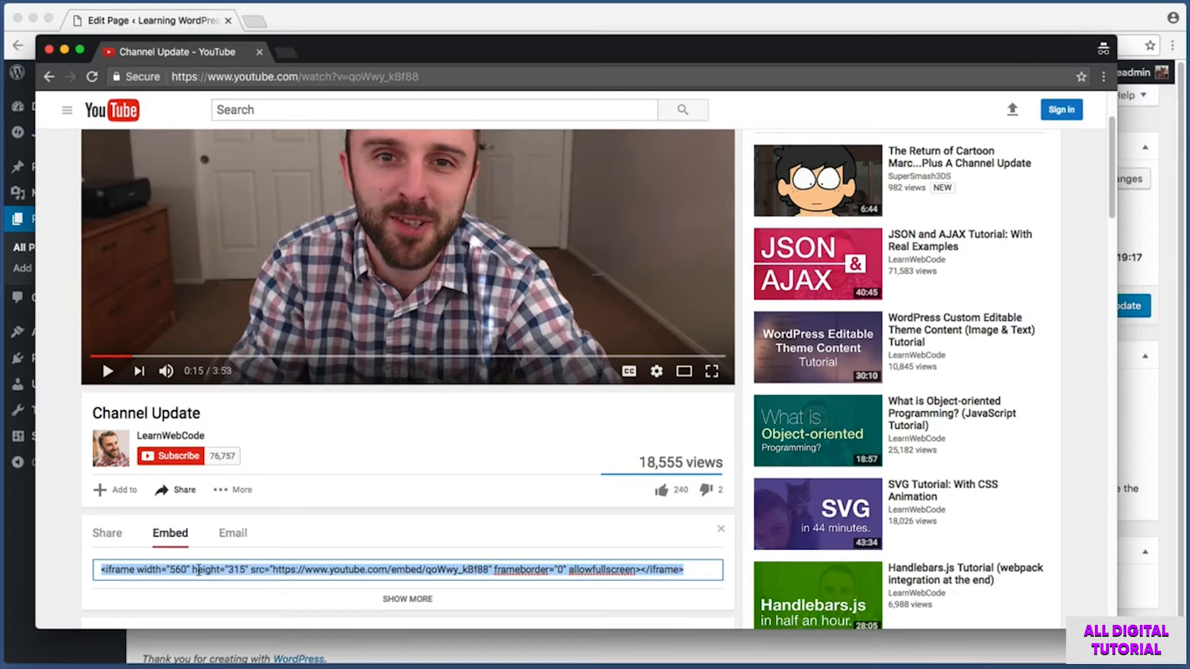
left_click(198, 570)
left_click_drag(702, 569, 91, 567)
right_click(140, 567)
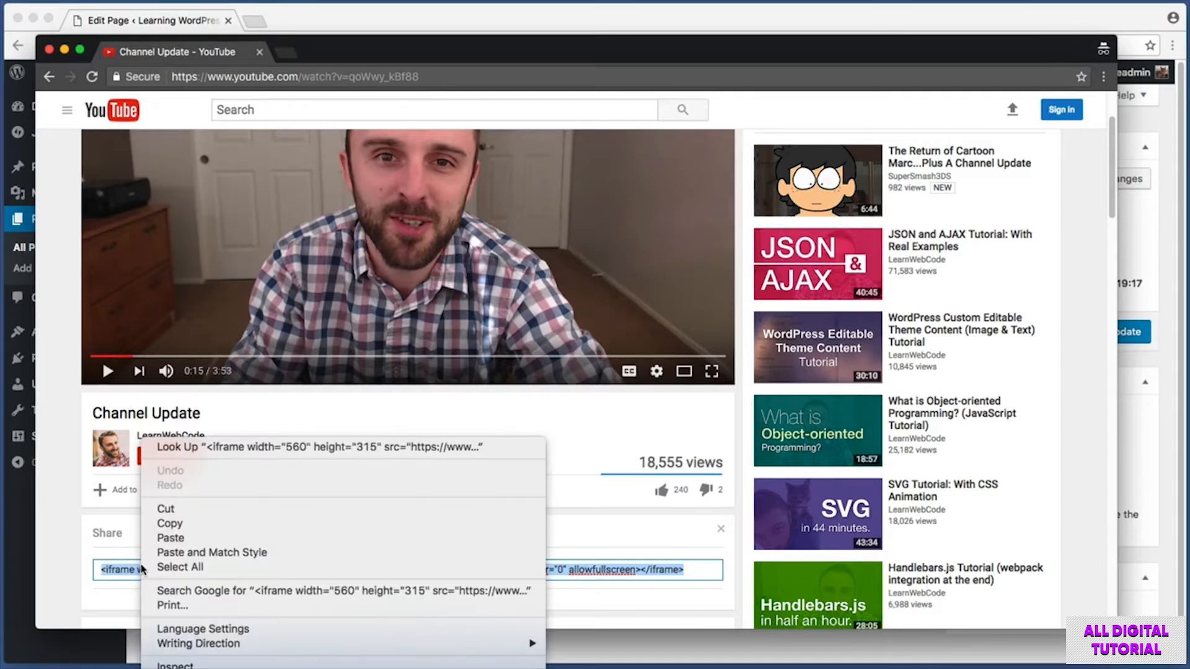
left_click(178, 526)
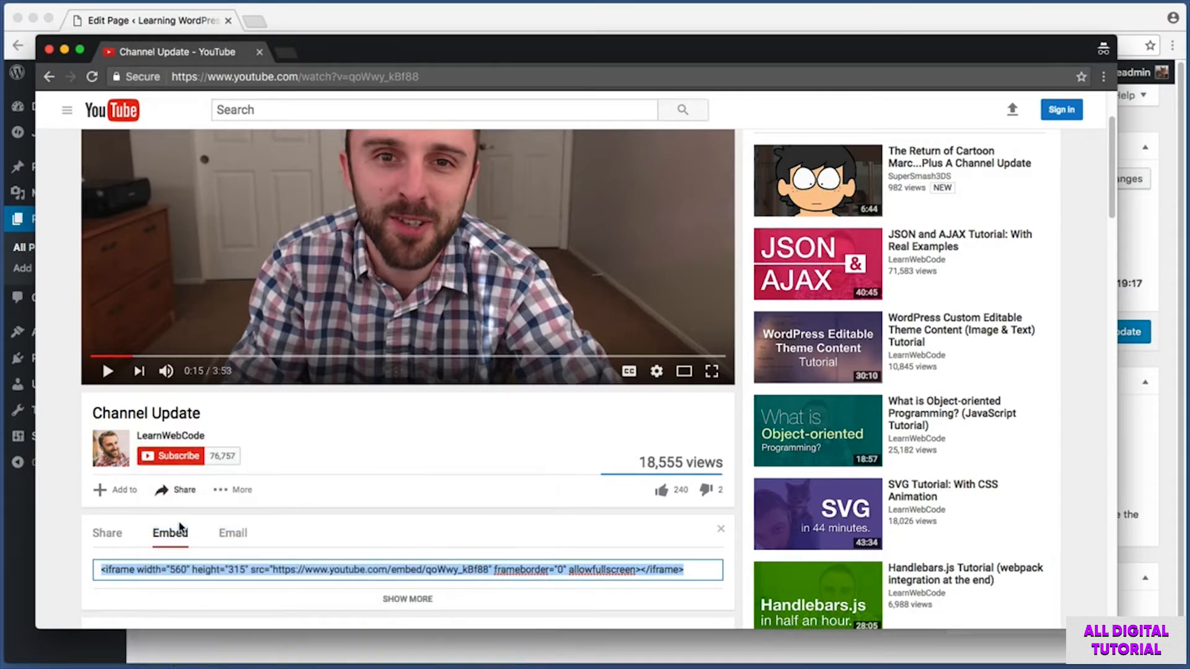
Return to the WordPress page editor and show the About Us content in the Text (HTML) view
key("super+grave")
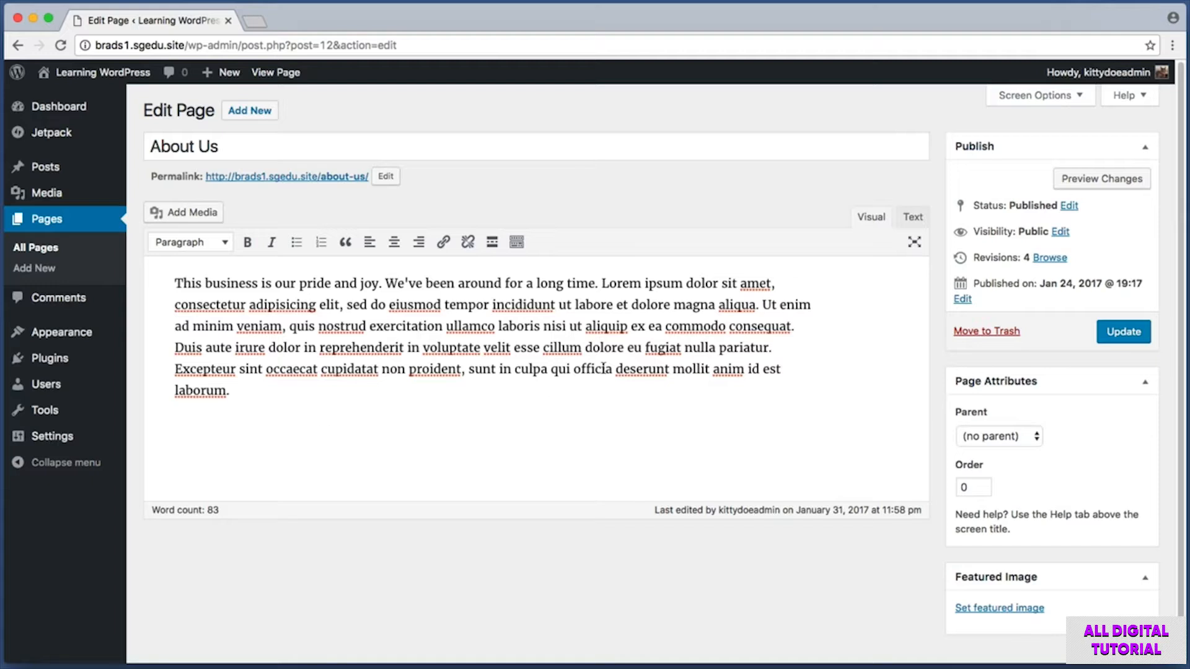
key("super+shift+4")
left_click_drag(839, 199, 936, 228)
key("super+a")
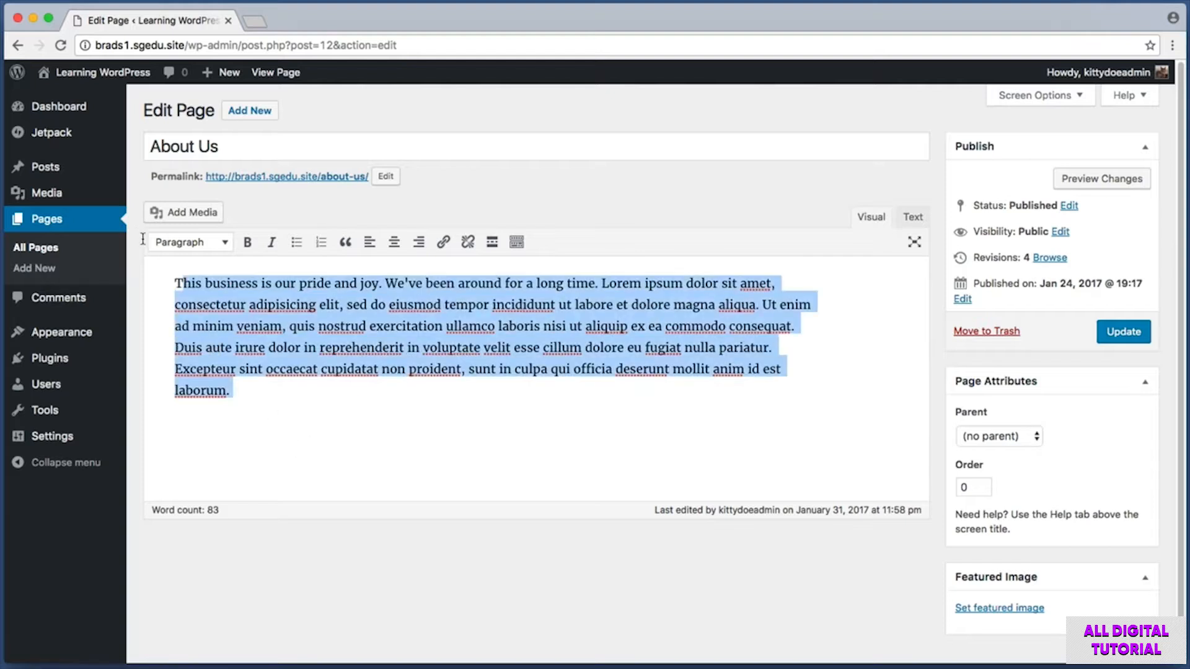
left_click(287, 464)
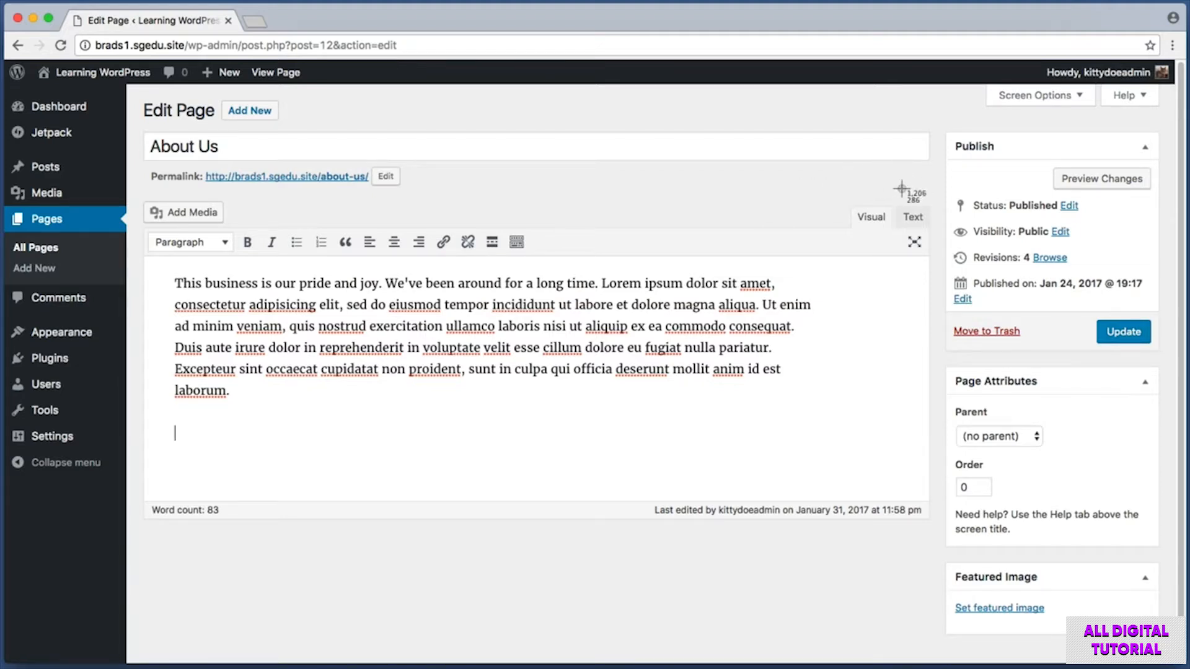
left_click(913, 221)
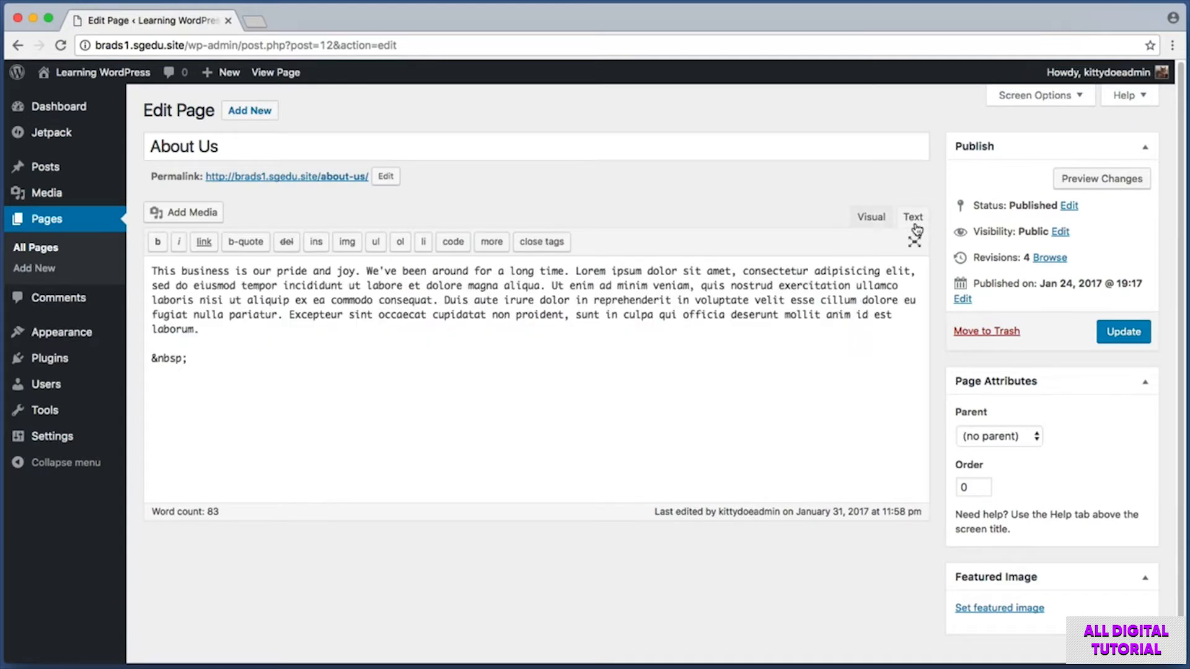
Delete the stray &nbsp; code below the paragraph
left_click(315, 380)
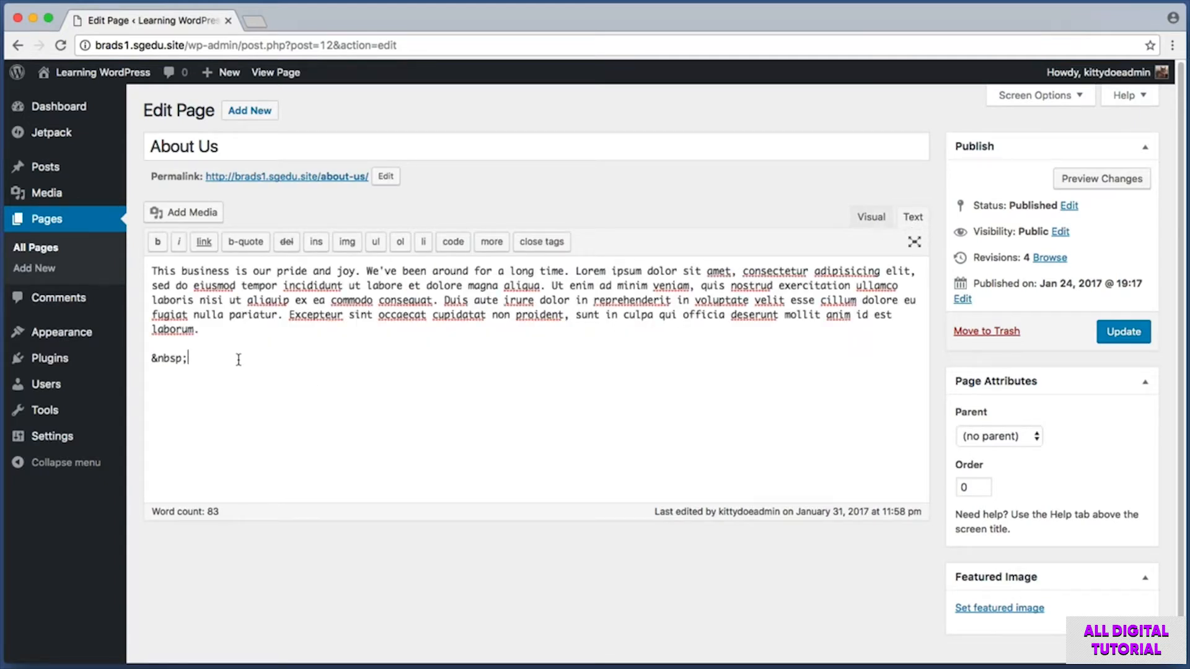
key("BackSpace")
key("BackSpace")
key("BackSpace")
key("BackSpace")
key("BackSpace")
key("BackSpace")
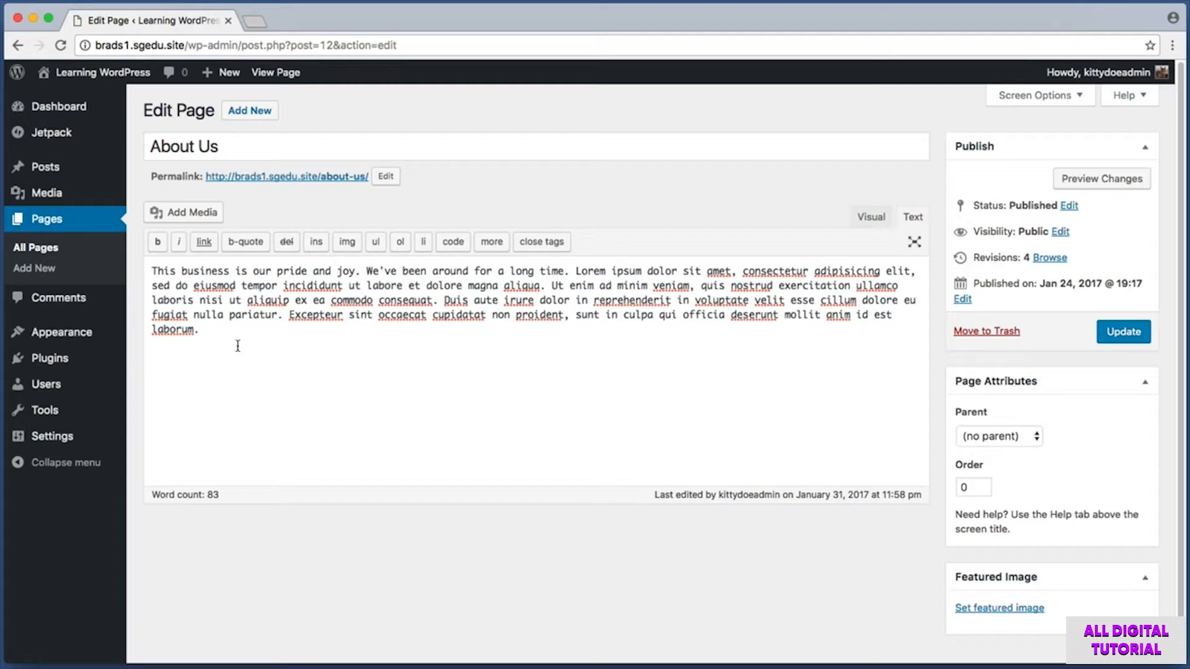
Paste the copied YouTube iframe code below the paragraph, with an empty line separating them
right_click(167, 355)
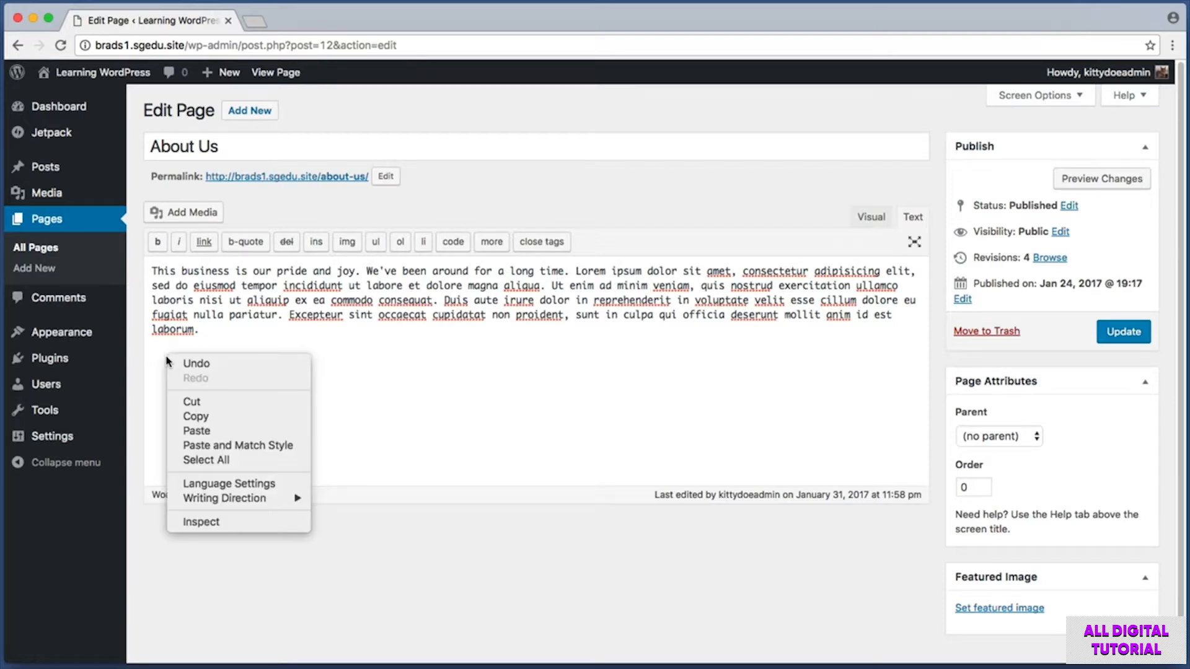
left_click(197, 431)
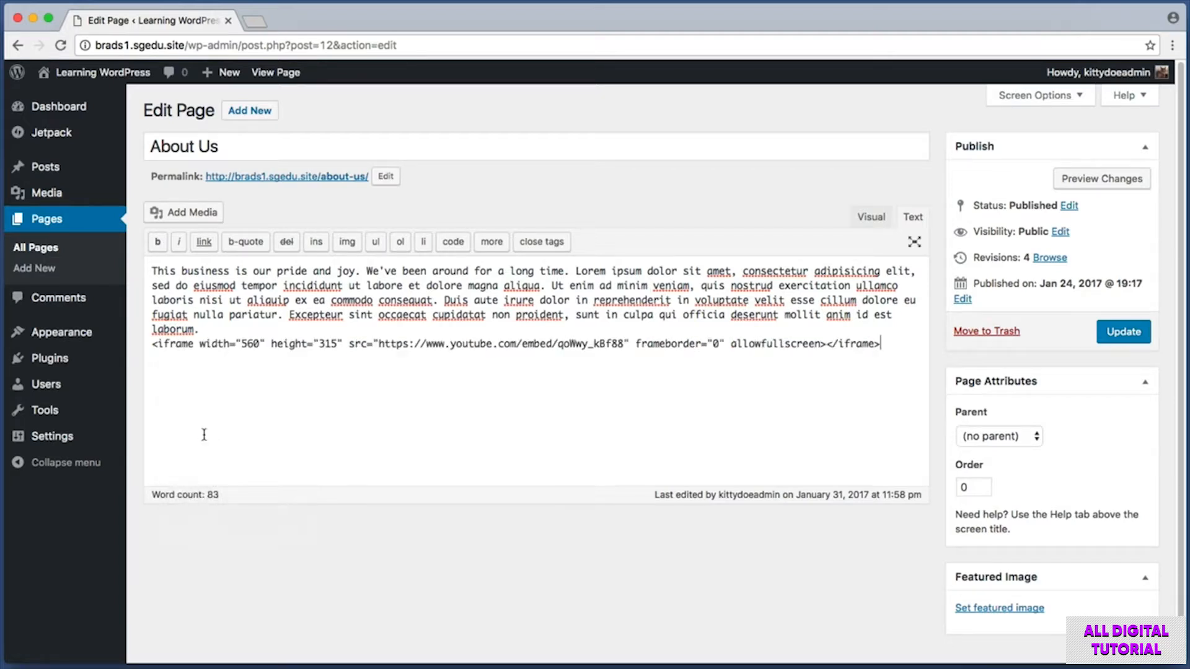
left_click_drag(152, 344, 881, 346)
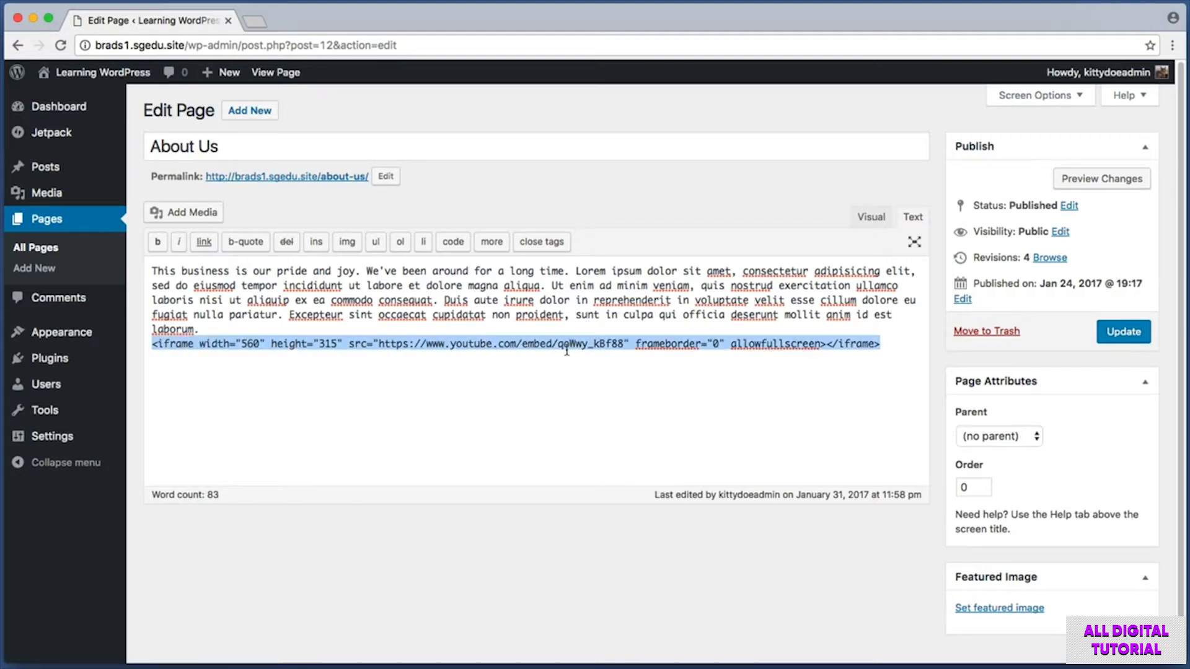
left_click(150, 344)
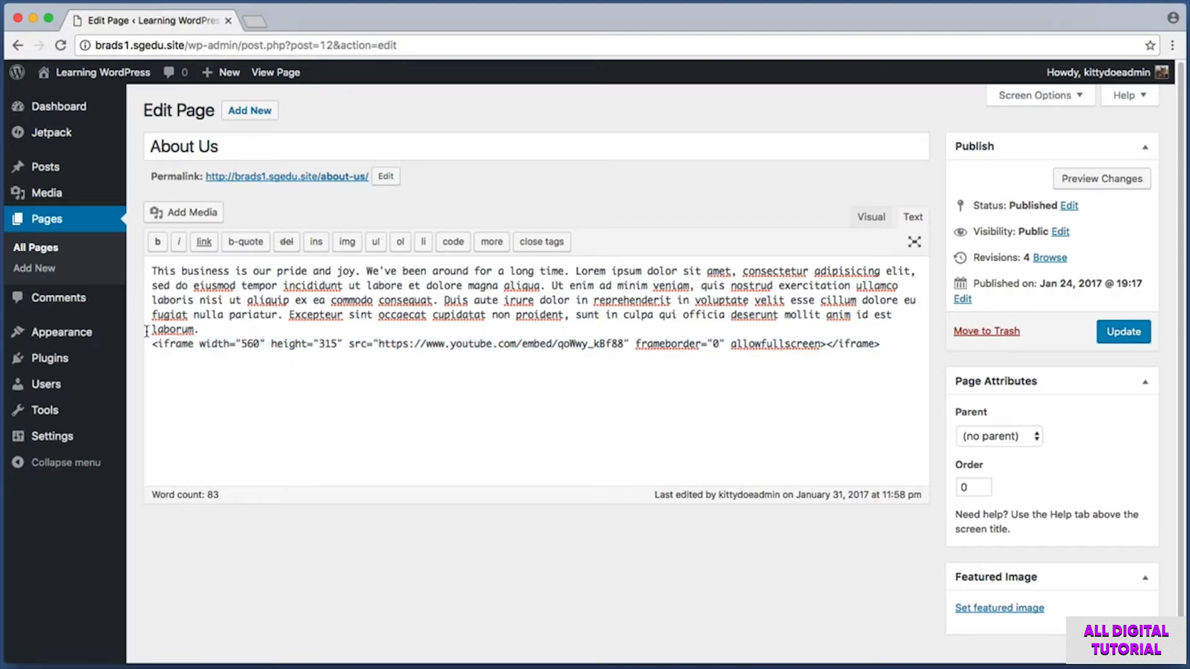
key("Return")
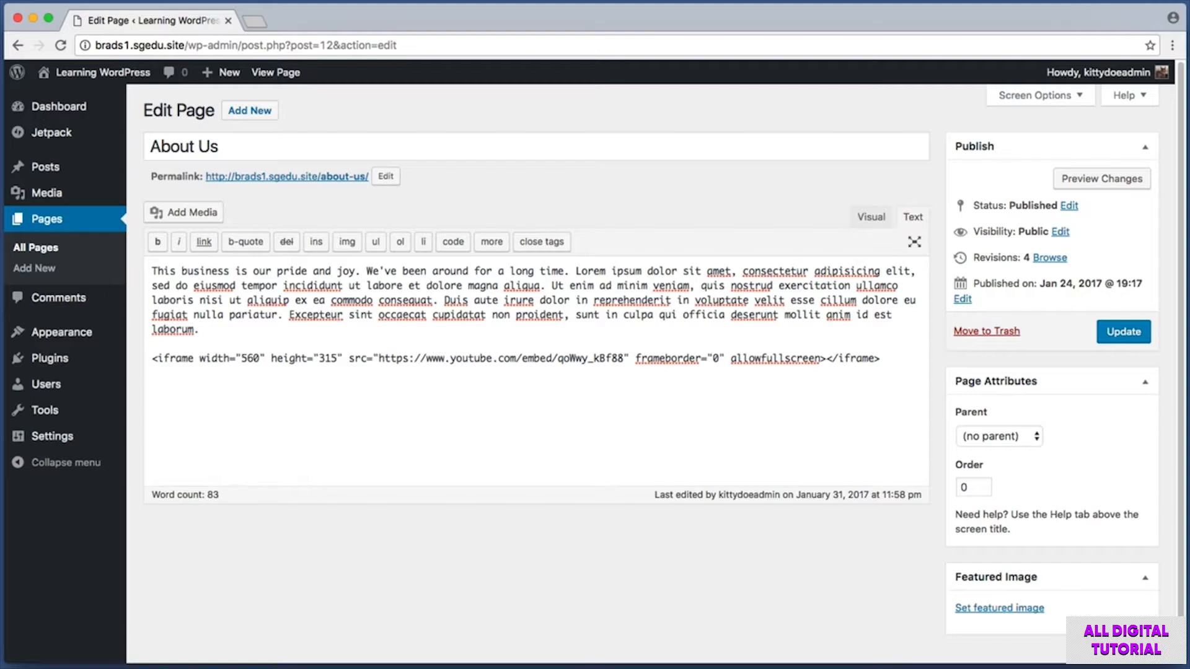
left_click_drag(215, 335, 145, 281)
left_click(341, 347)
left_click_drag(880, 358, 384, 358)
left_click(468, 354)
Switch the editor back to the Visual view and check the embedded video below the paragraph
key("super+shift+4")
left_click_drag(831, 201, 900, 241)
left_click(868, 218)
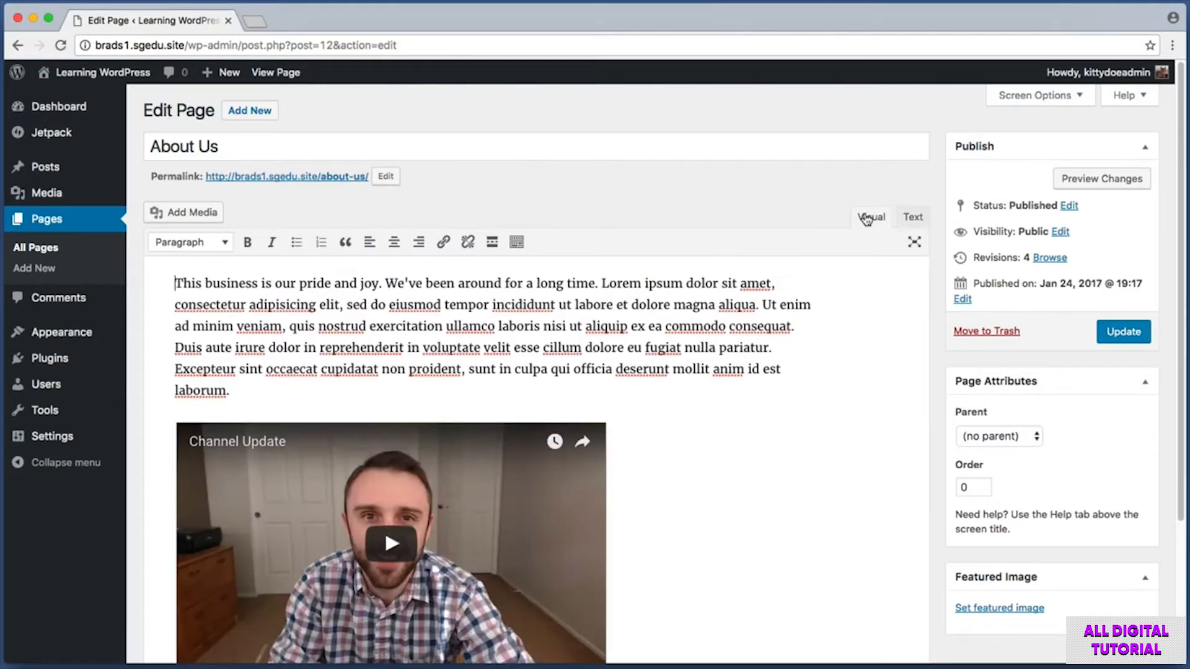
scroll(830, 315, "down", 1)
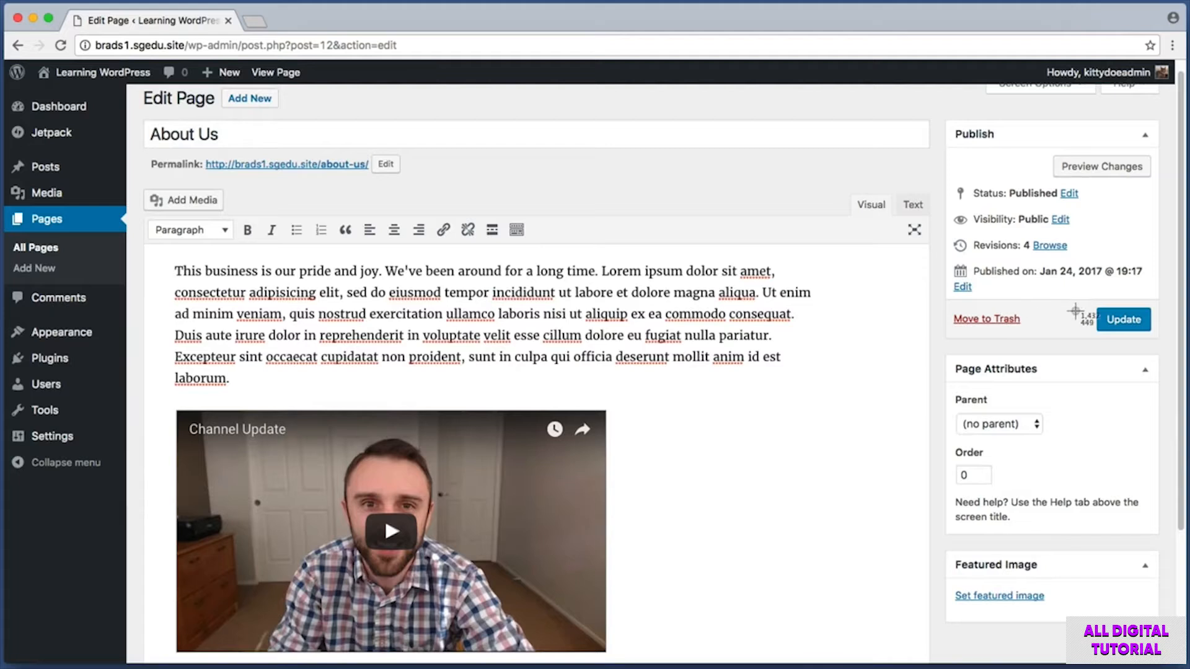
Update the published About Us page with the embedded video
left_click_drag(1126, 310, 1160, 338)
left_click(1123, 319)
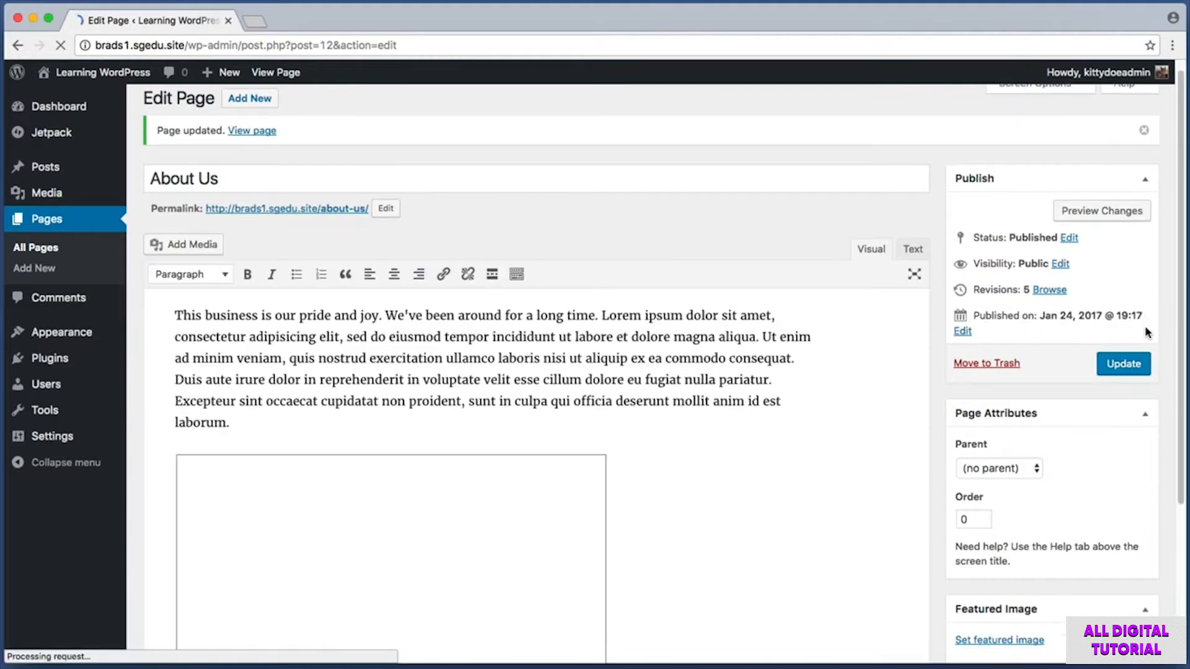
key("super+shift+4")
left_click_drag(134, 111, 330, 152)
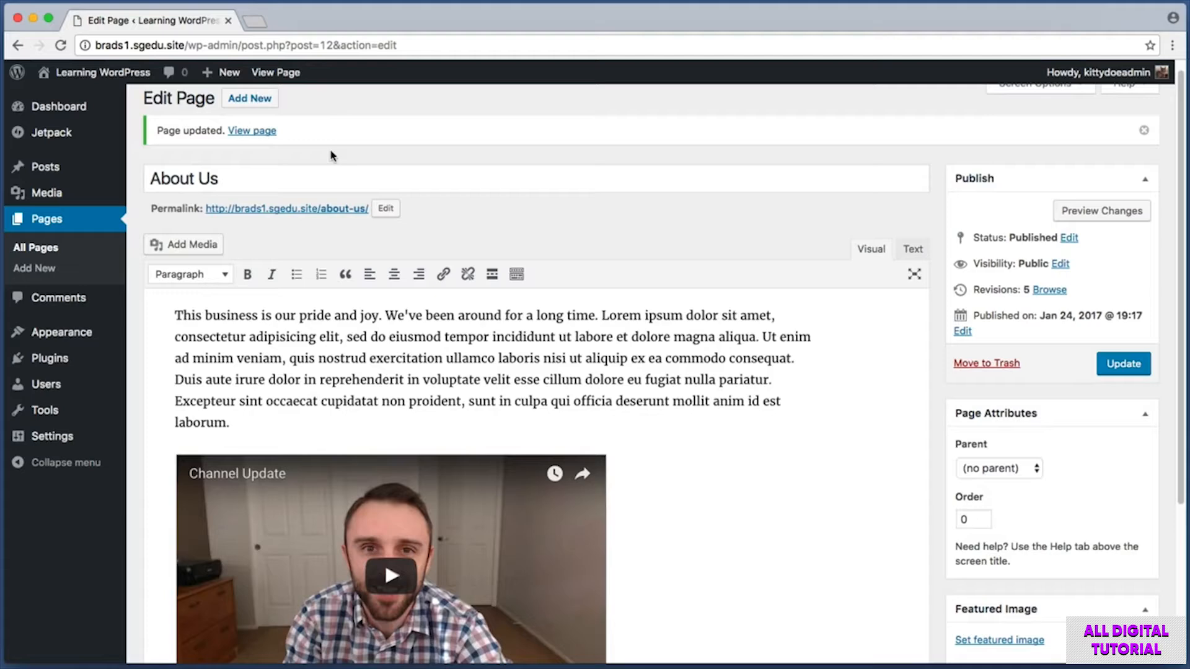
View the live About Us page and check the paragraph and the embedded video below it
left_click(255, 133)
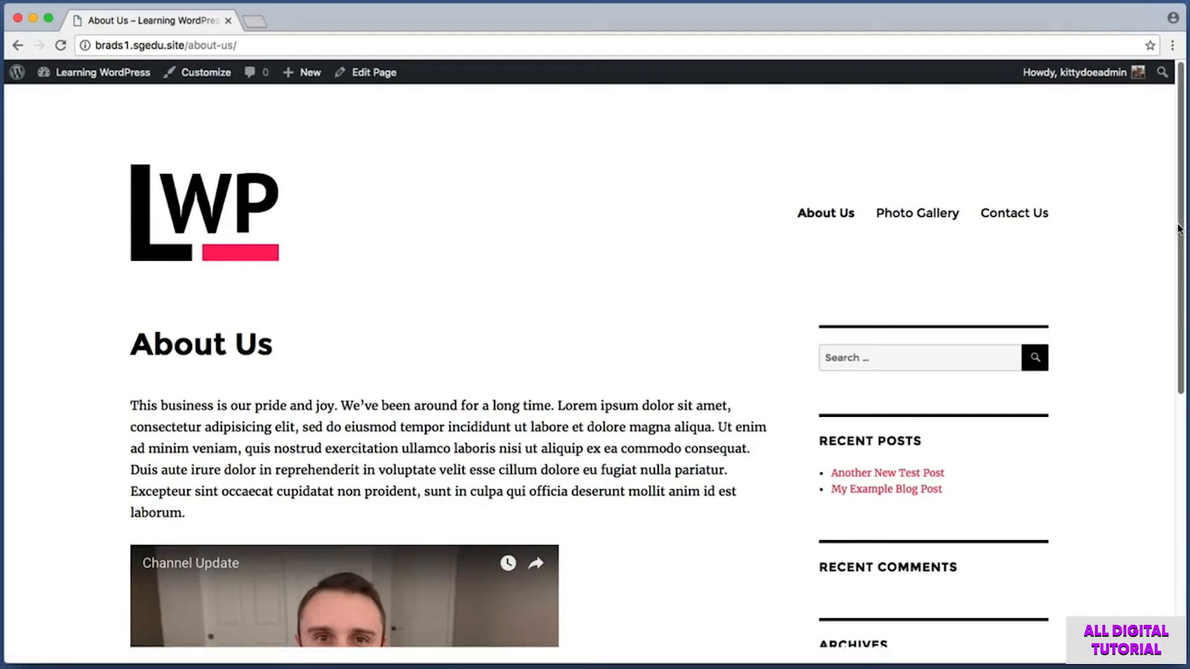
left_click_drag(1179, 229, 1186, 351)
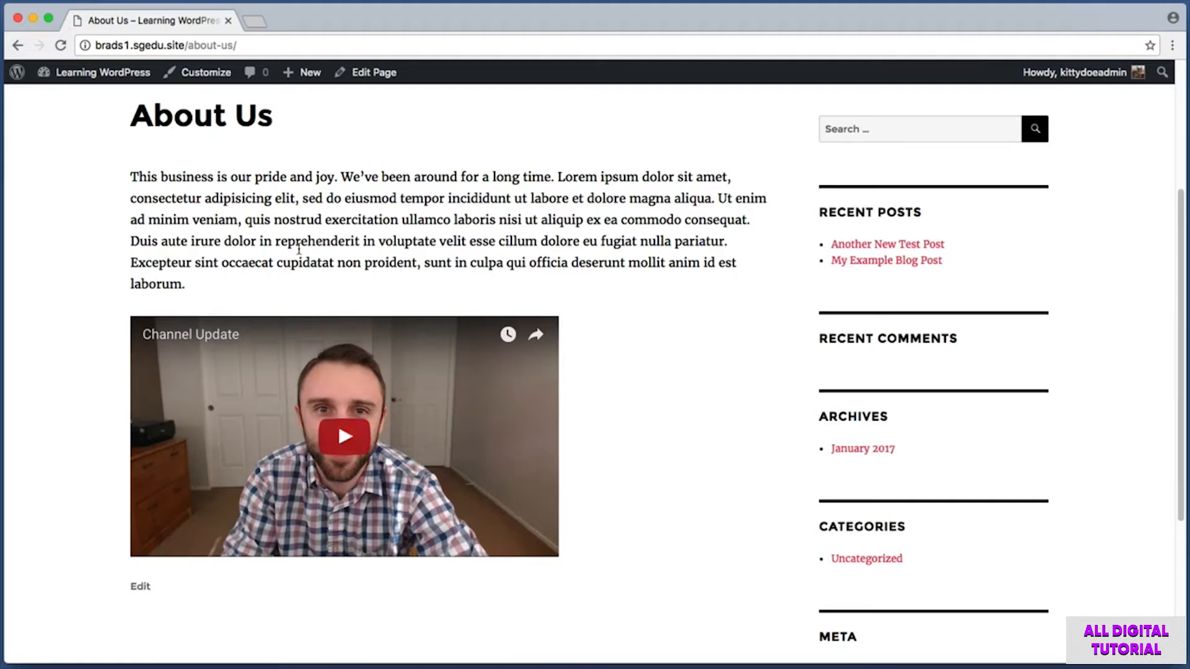
left_click_drag(230, 177, 666, 263)
left_click(684, 256)
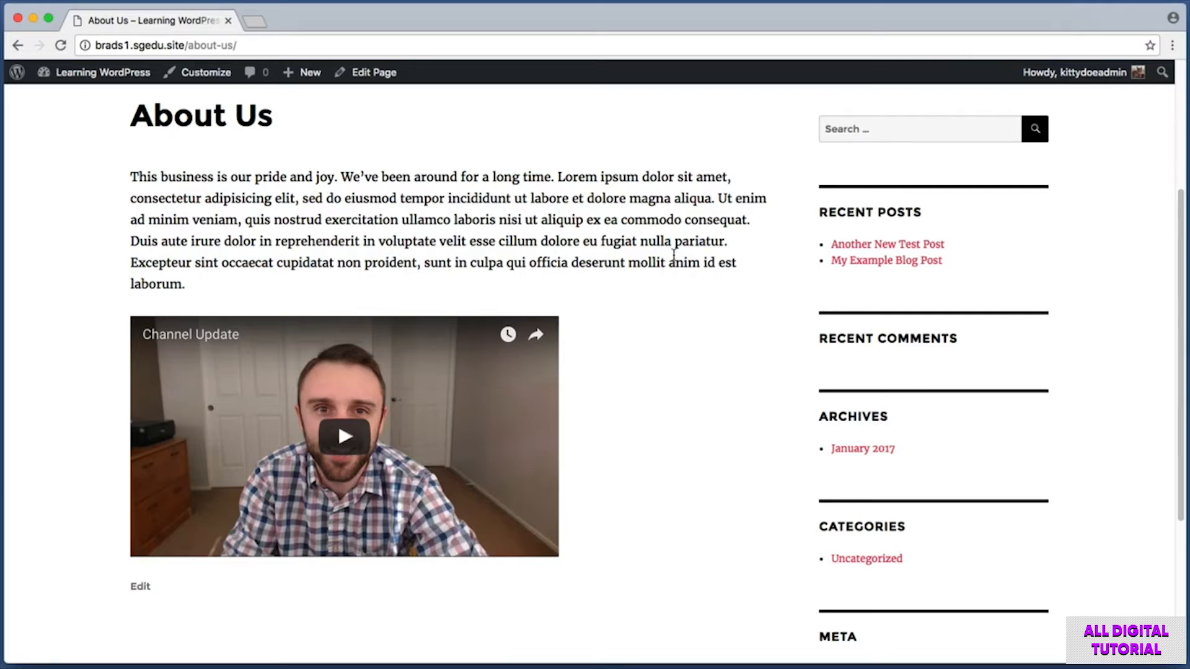
key("super+shift+4")
left_click_drag(134, 322, 253, 347)
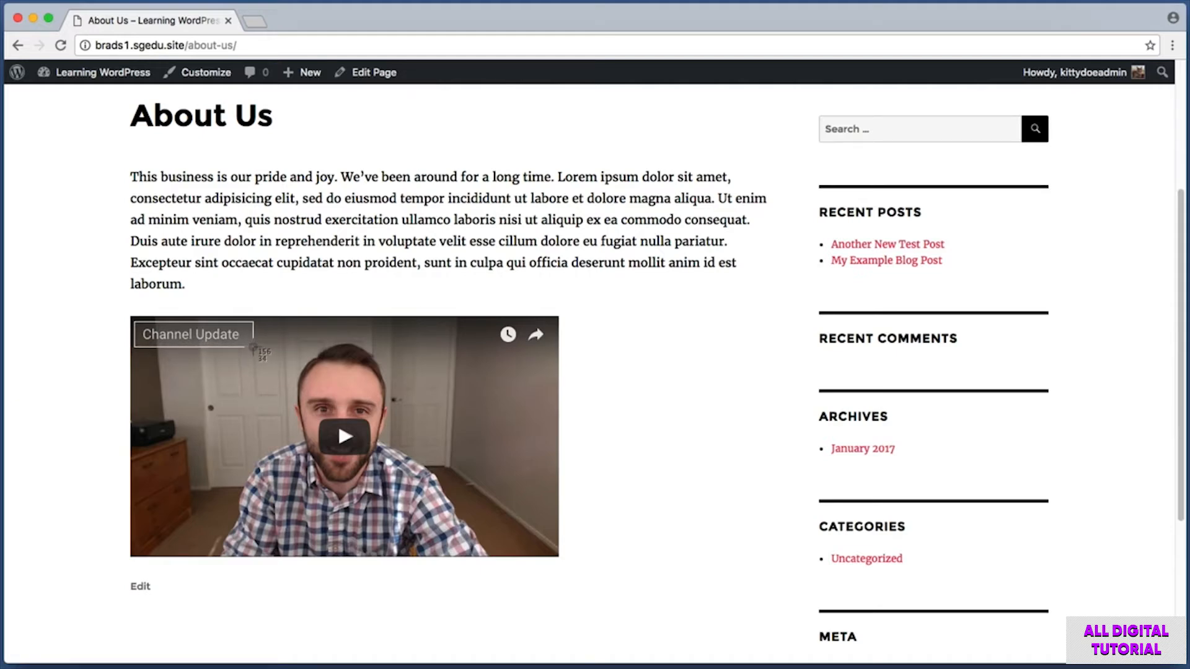
key("Escape")
Switch to the YouTube window and expand the additional embed options below the Channel Update video's iframe code
key("super+grave")
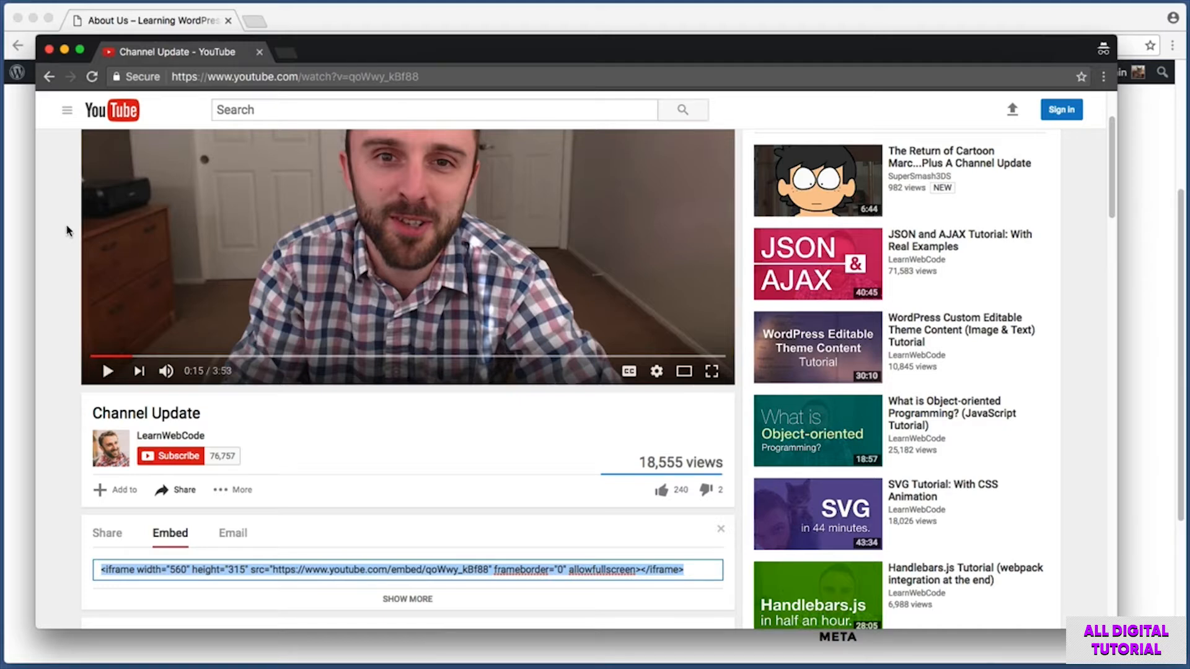
key("super+shift+4")
left_click_drag(150, 511, 199, 554)
left_click_drag(686, 568, 97, 569)
scroll(64, 527, "down", 2)
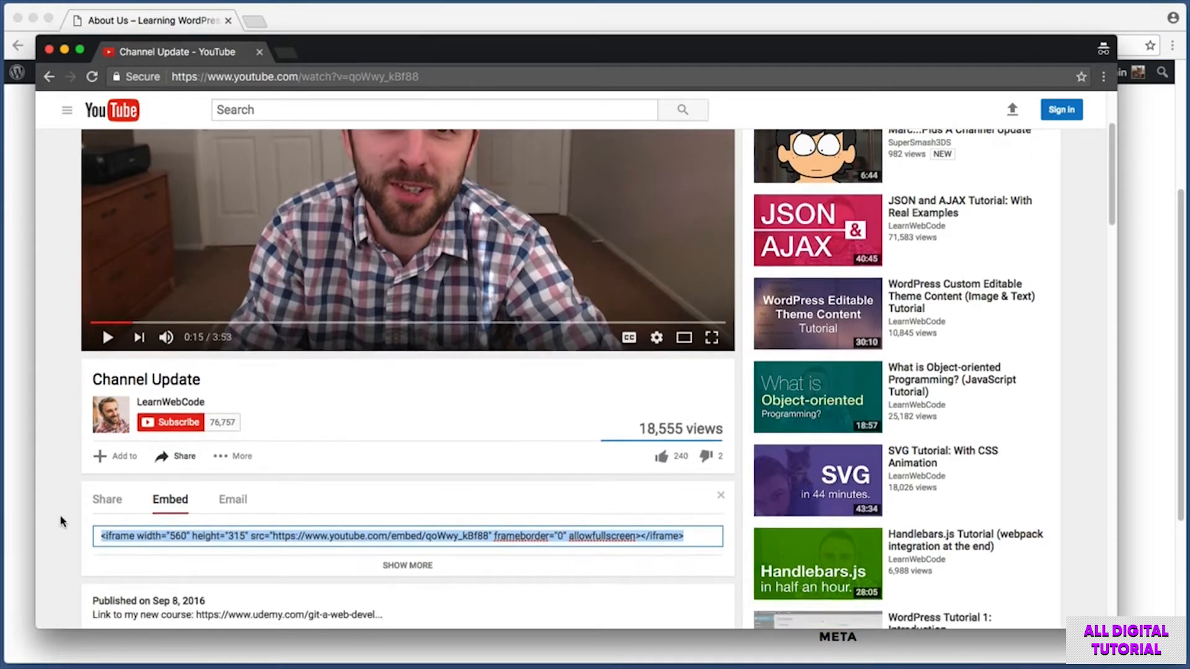
key("super+shift+4")
left_click_drag(374, 537, 446, 553)
left_click(400, 543)
scroll(67, 479, "down", 5)
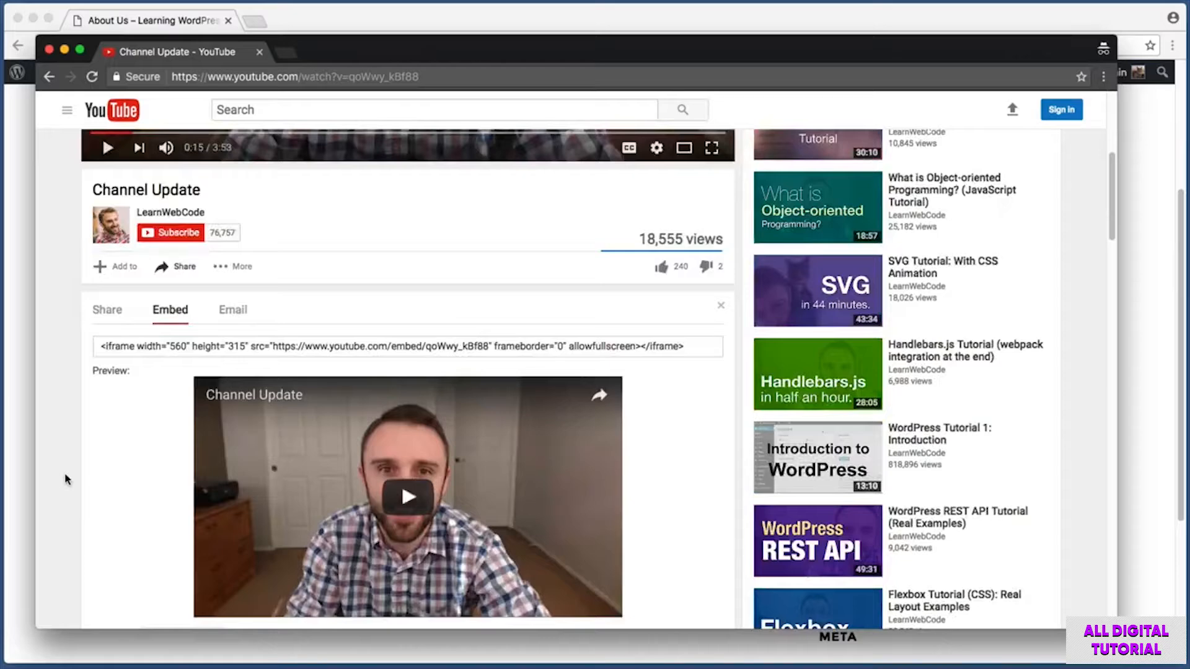
scroll(67, 479, "down", 2)
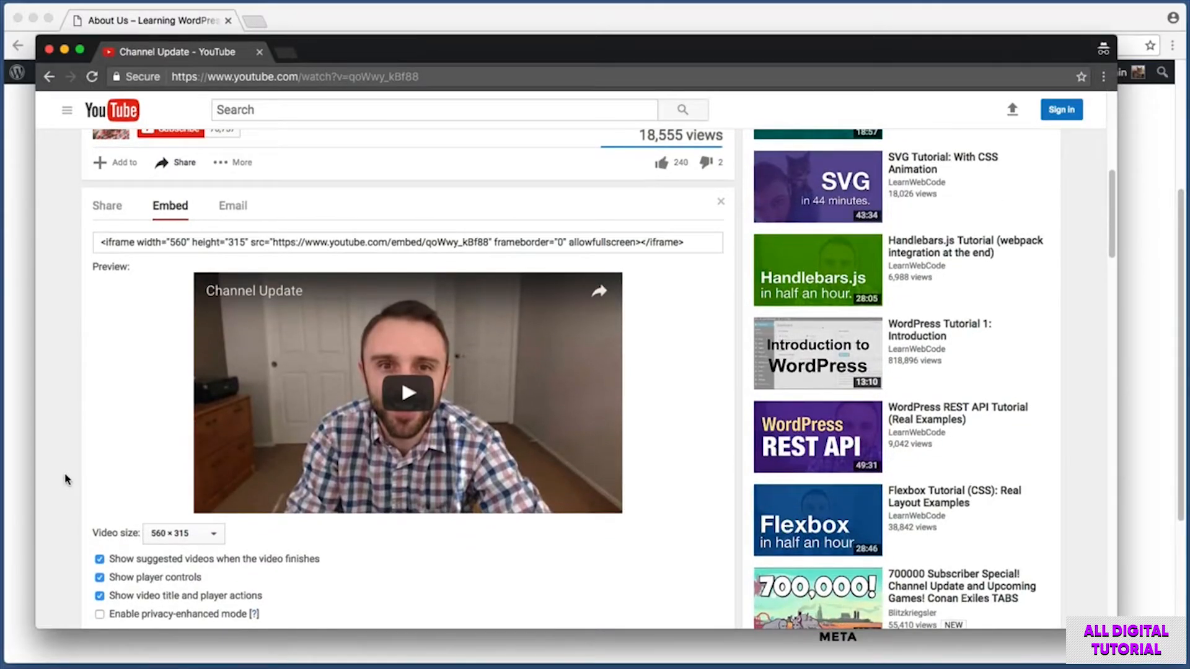
Set the embedded video's size to 640 × 360
key("super+shift+4")
left_click_drag(85, 515, 231, 541)
left_click(169, 532)
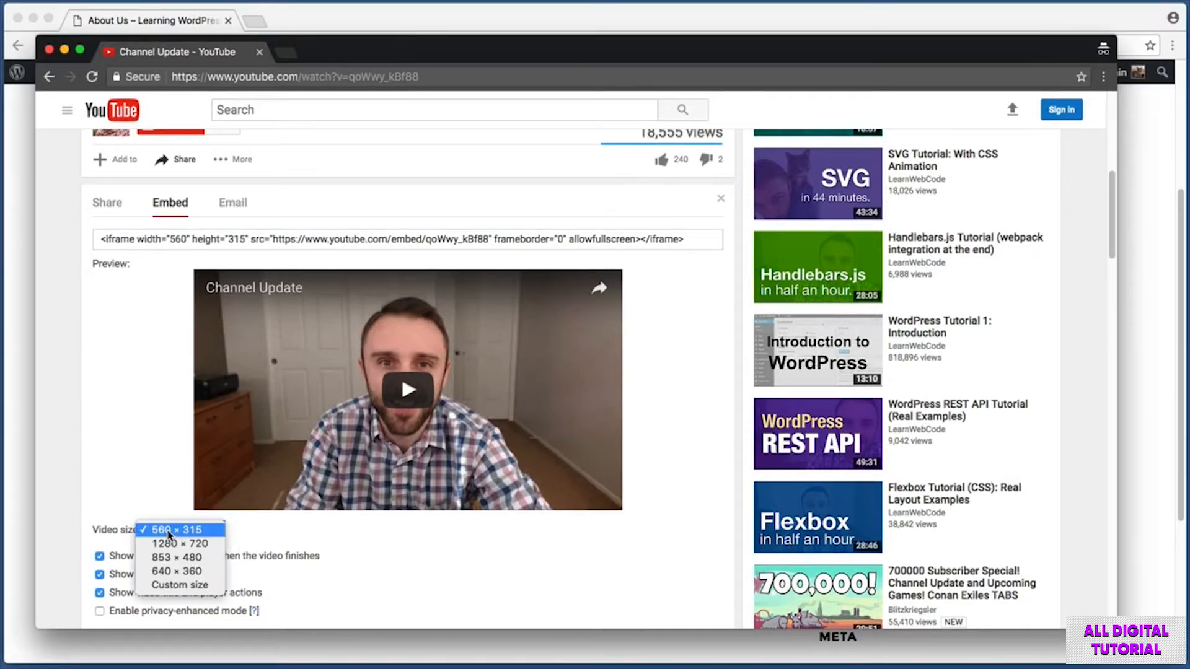
left_click(180, 575)
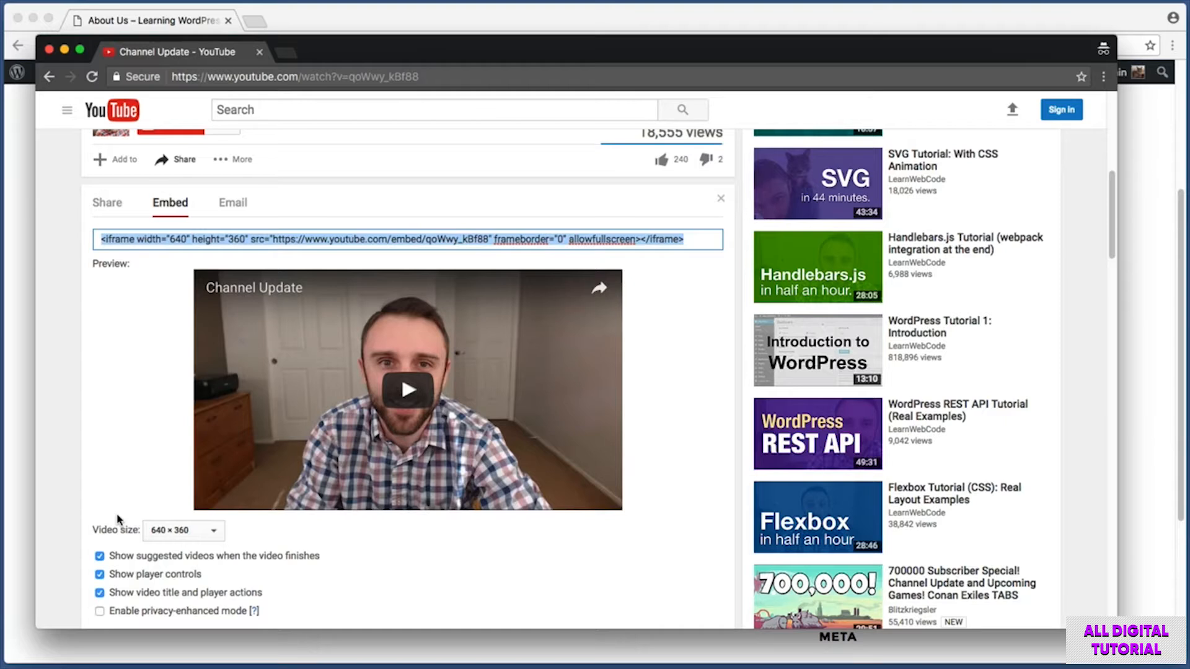
Turn off suggested videos, player controls, and the video title and player actions for the embed
key("super+shift+4")
left_click_drag(78, 543, 314, 624)
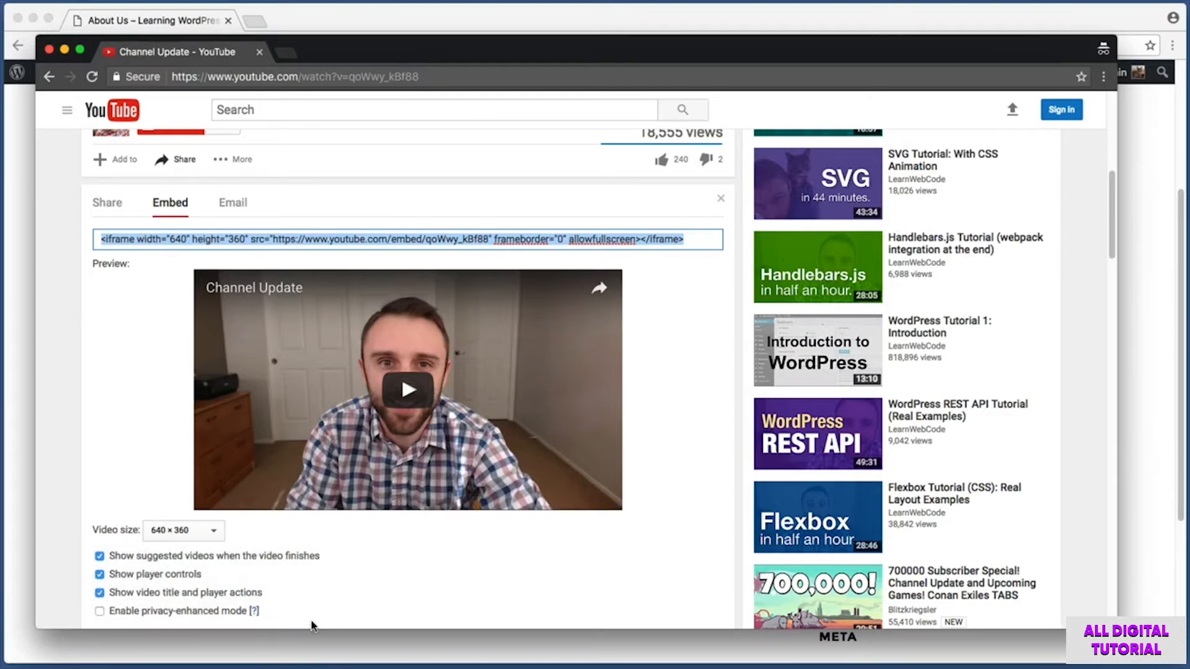
left_click(99, 557)
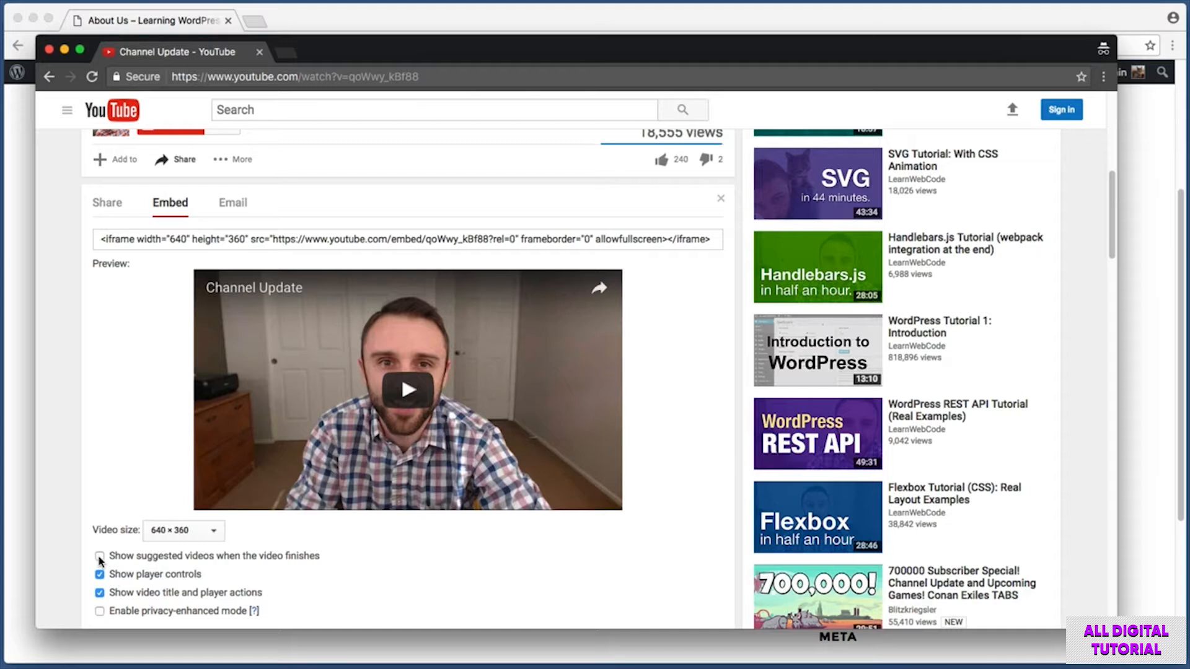
key("super+shift+4")
left_click_drag(84, 559, 215, 583)
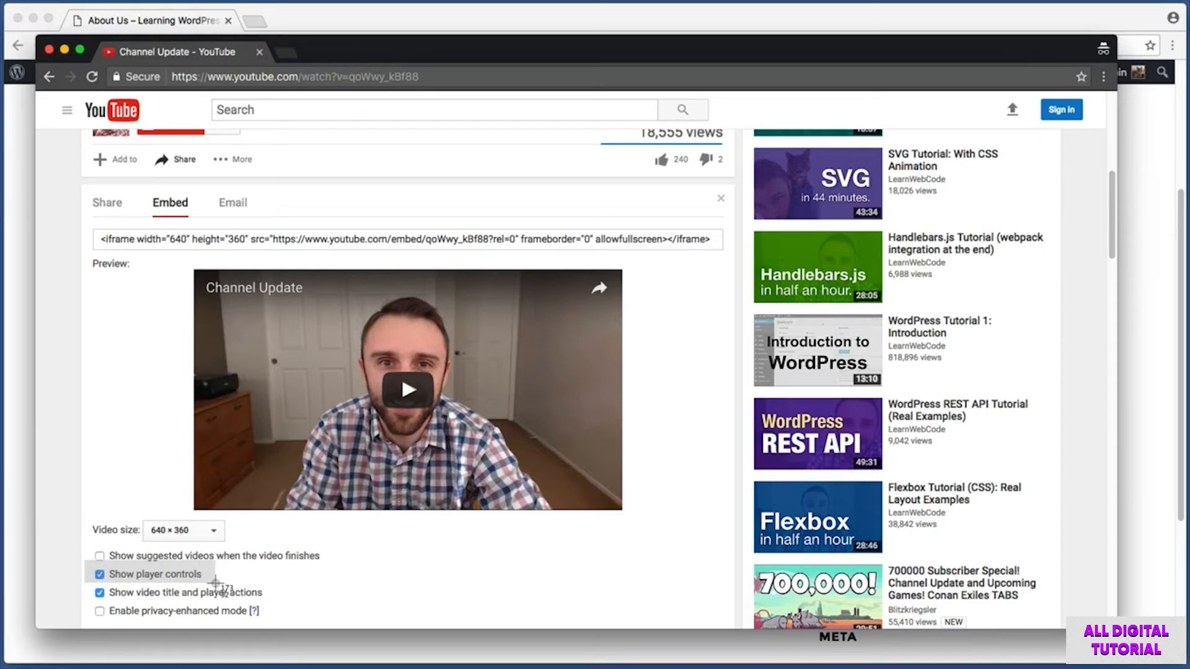
left_click_drag(215, 583, 215, 583)
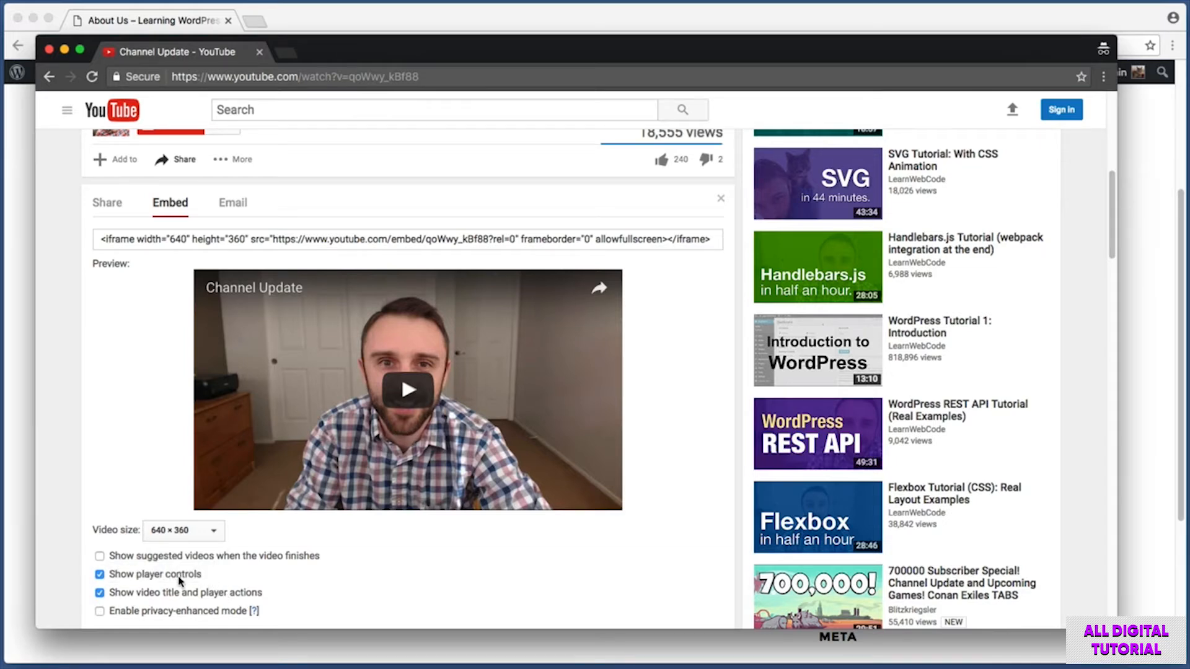
left_click(98, 576)
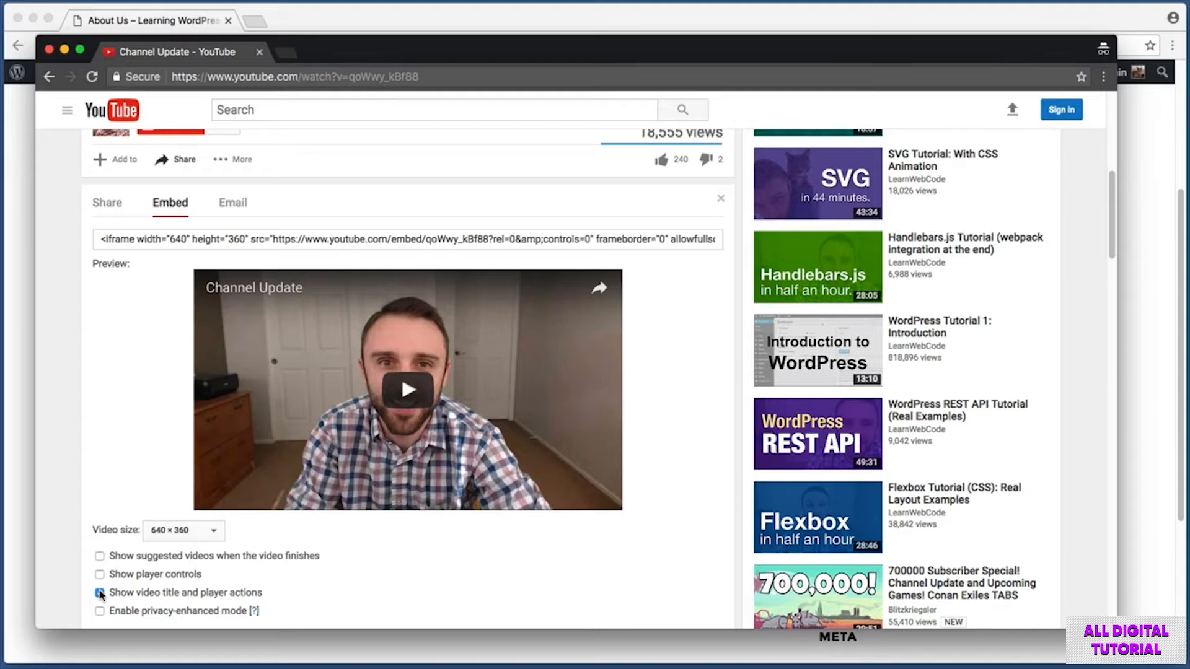
left_click(100, 593)
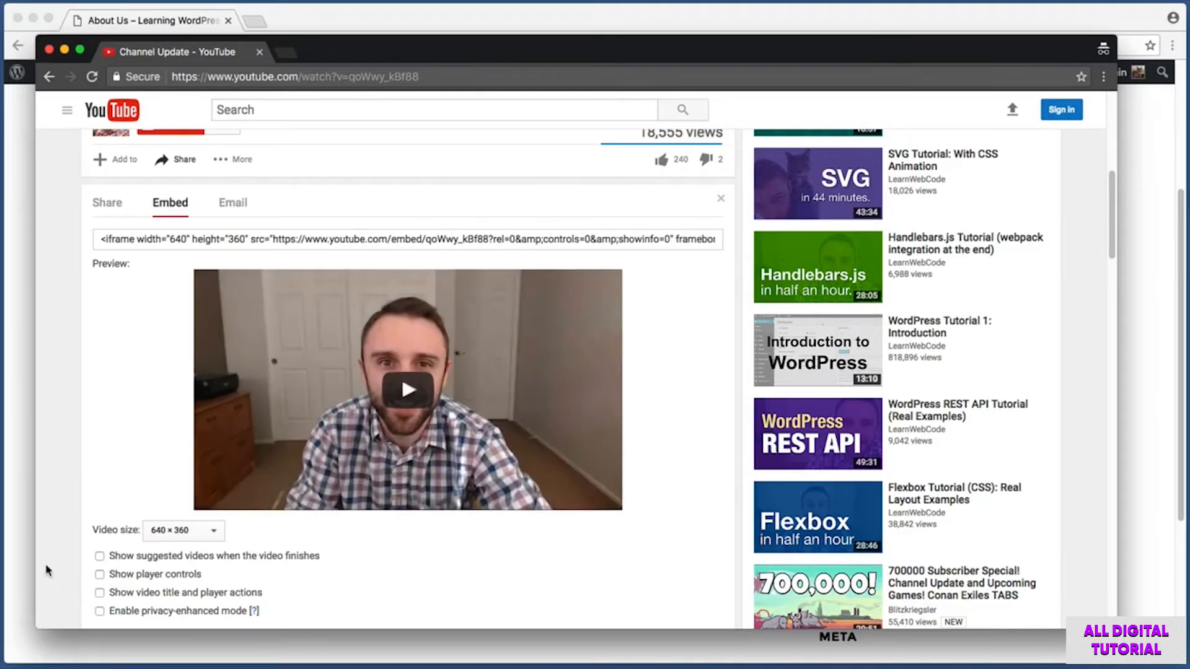
Copy the complete customized iframe embed code
scroll(44, 561, "down", 1)
scroll(45, 560, "up", 1)
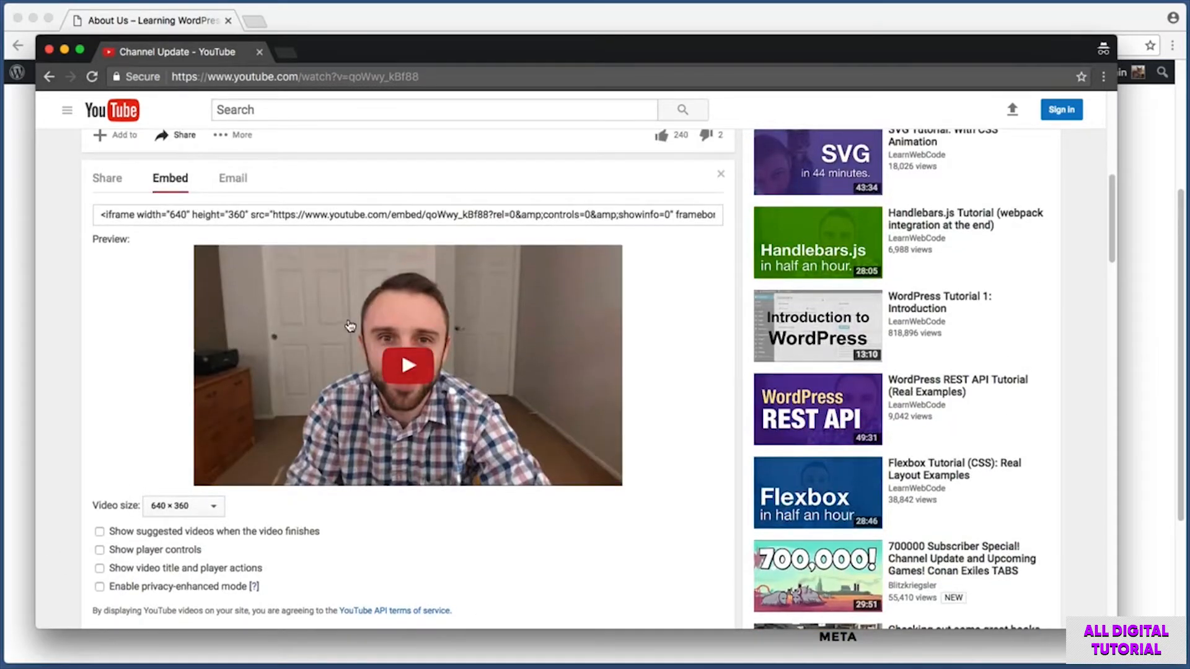
left_click(449, 215)
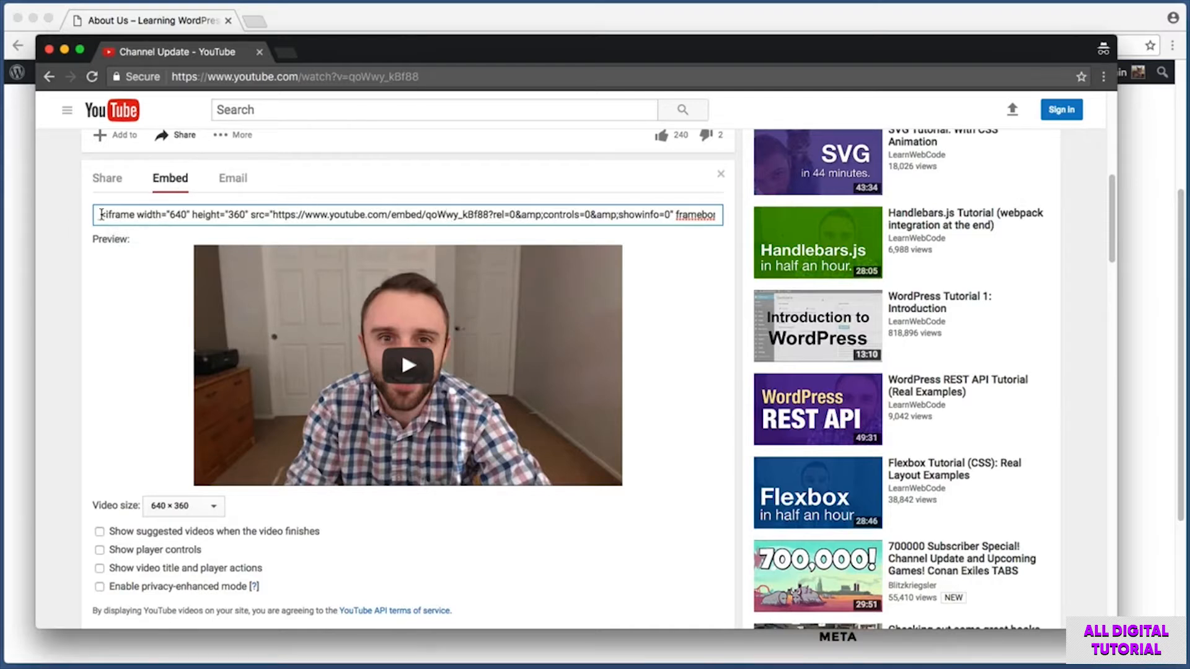
left_click(156, 215)
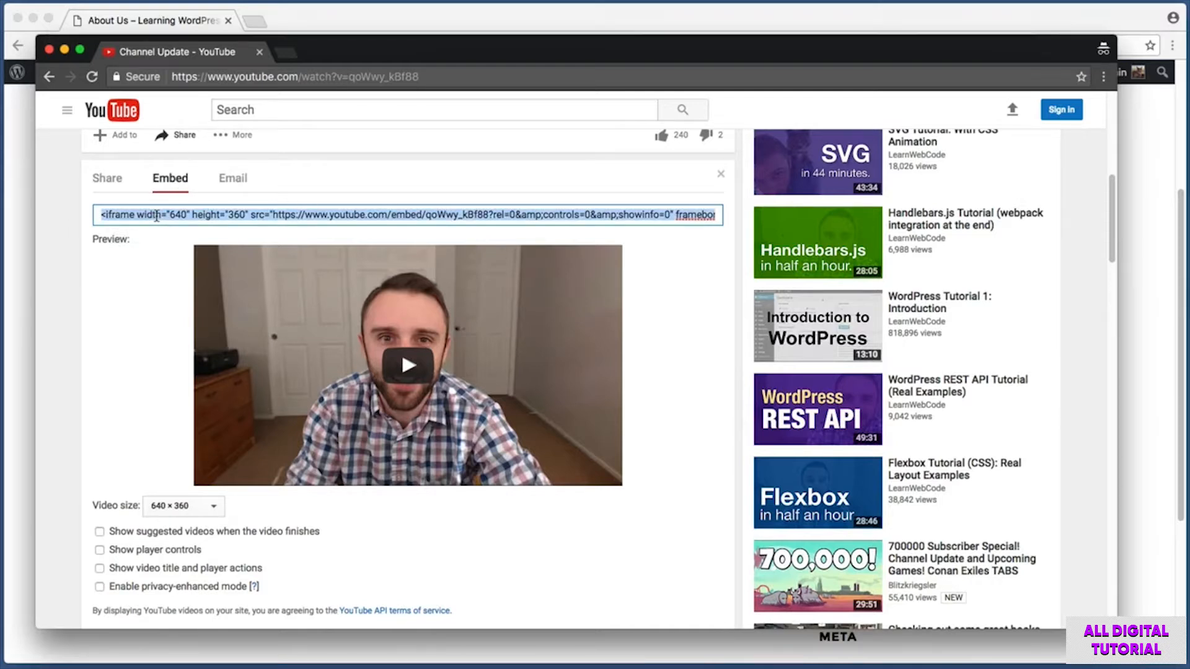
right_click(156, 215)
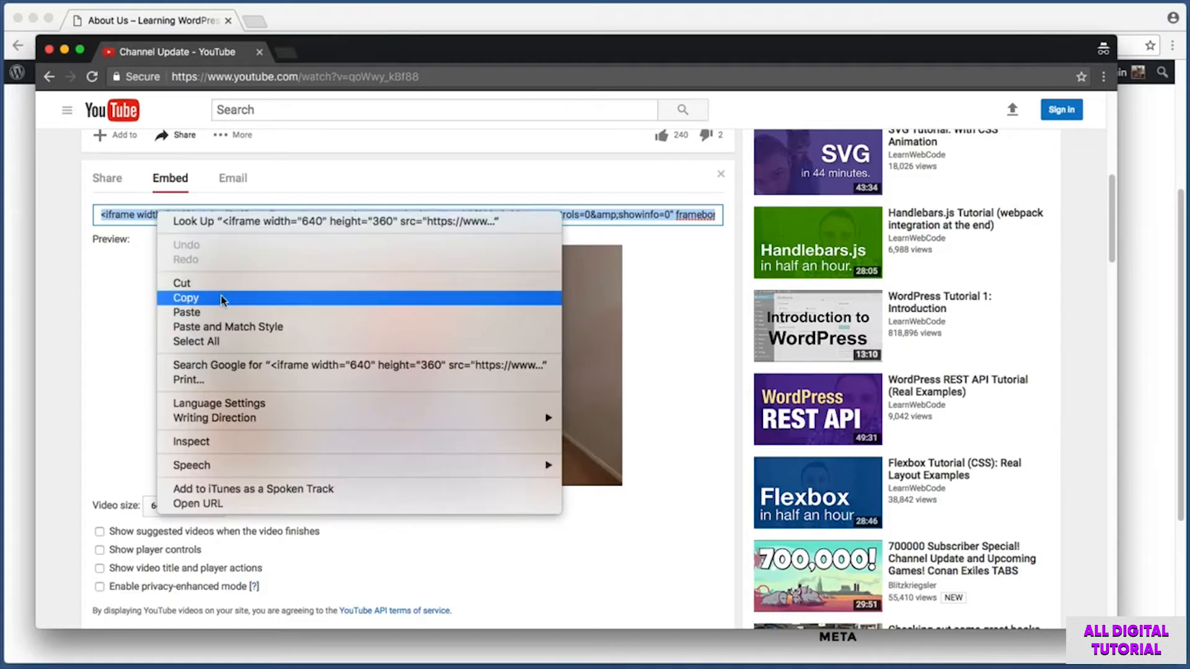
left_click(224, 299)
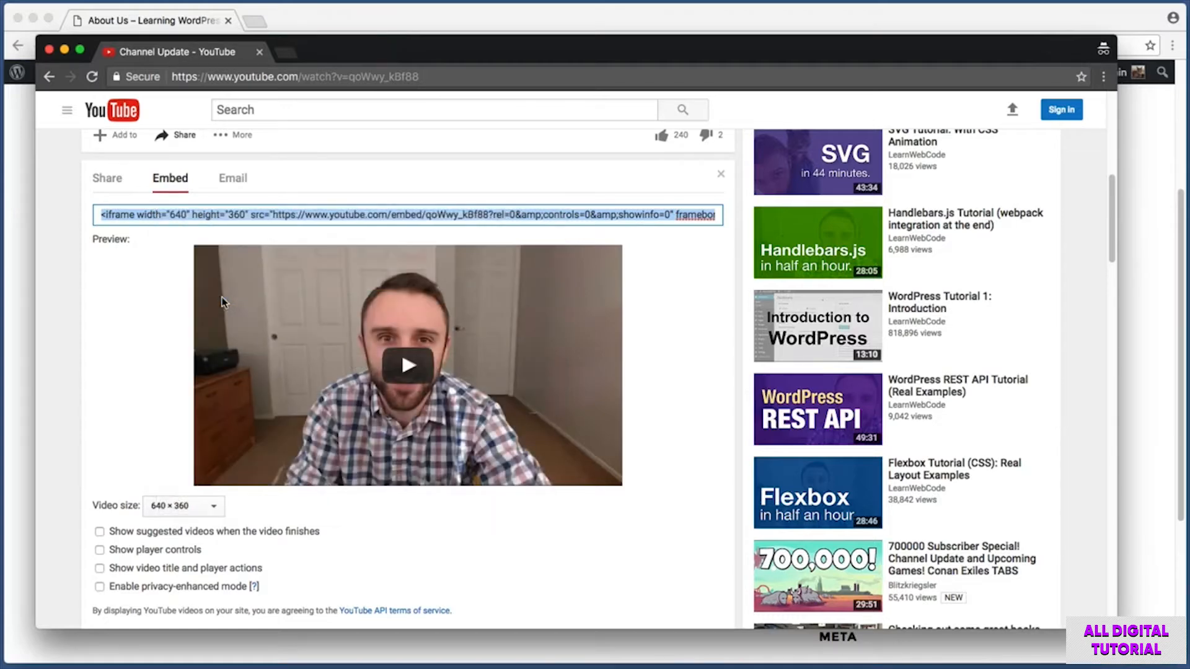
Return to the WordPress window and open the About Us page for editing
key("super+grave")
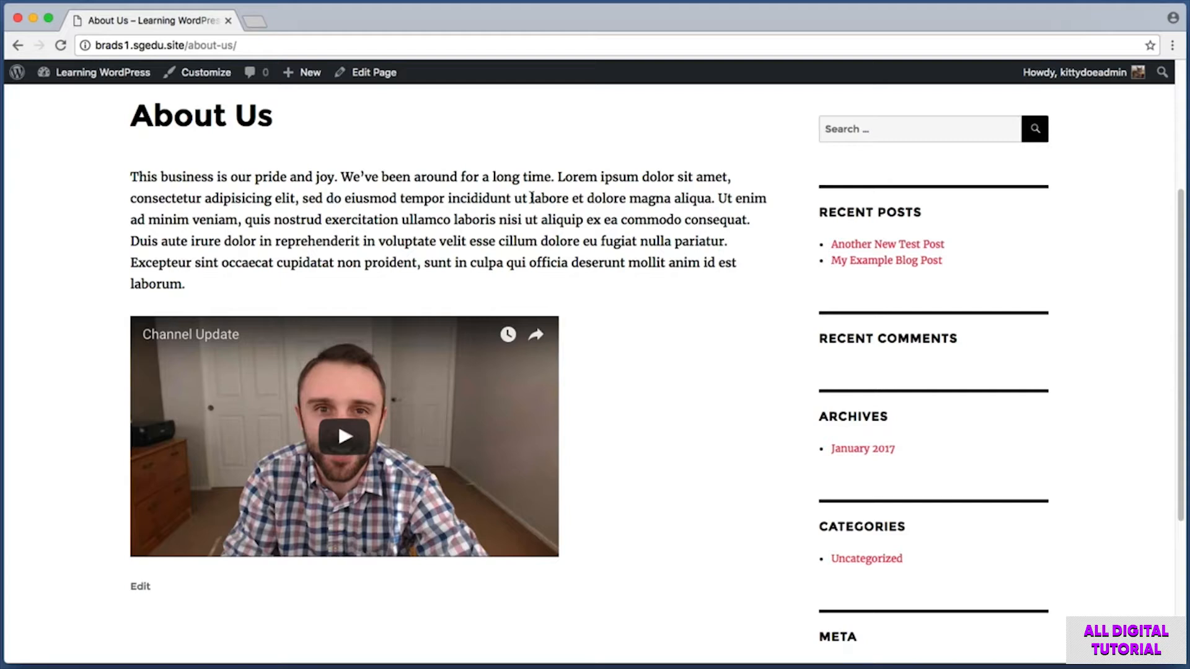
key("super+shift+4")
left_click_drag(350, 103, 400, 65)
left_click(386, 74)
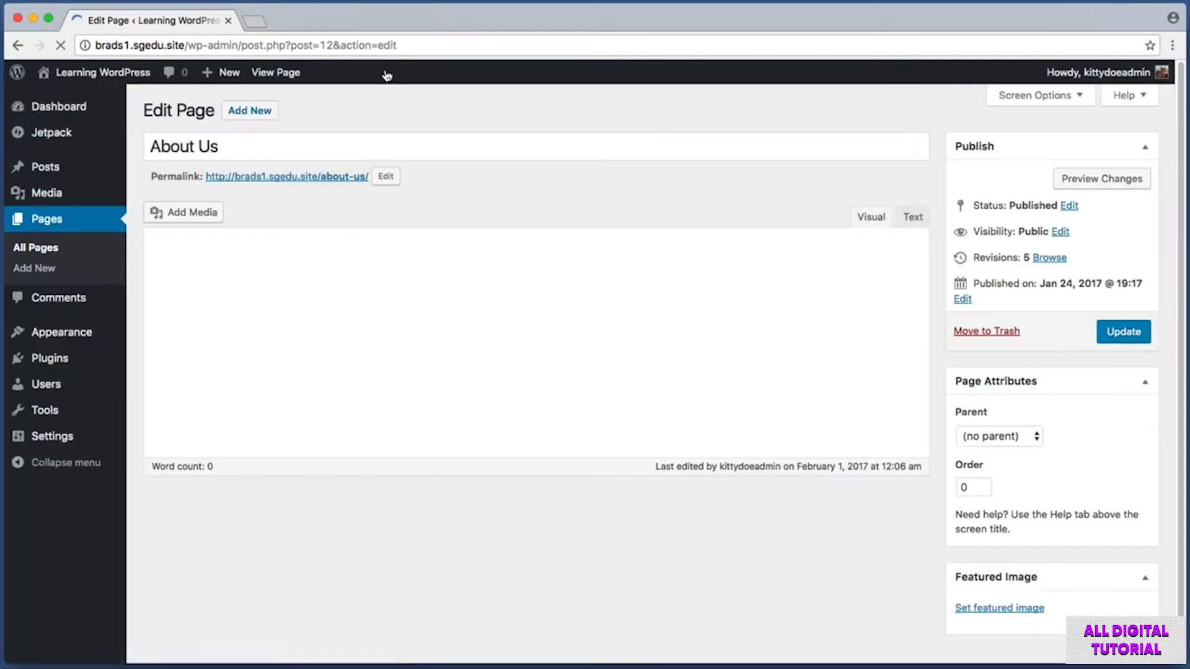
Show the About Us content in the Text (HTML) view
key("super+shift+4")
left_click_drag(164, 392, 645, 586)
key("super+shift+4")
left_click_drag(818, 190, 894, 220)
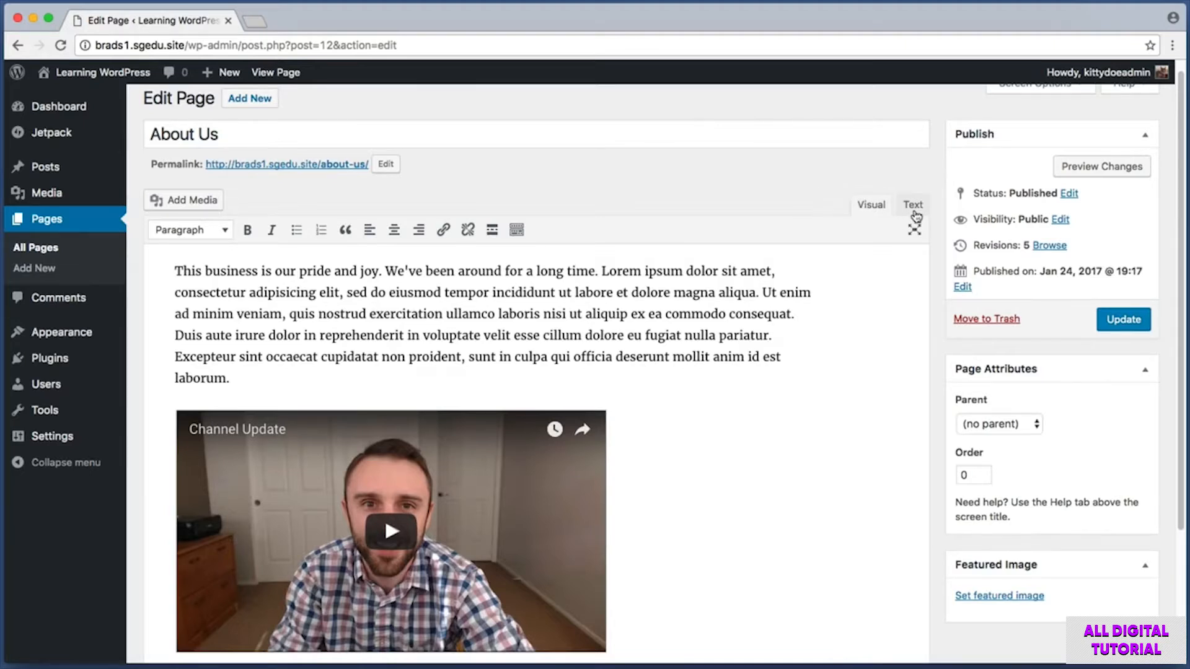
left_click(914, 205)
Replace the old iframe code with the copied customized code, keeping an empty line between it and the paragraph
left_click_drag(435, 363, 143, 351)
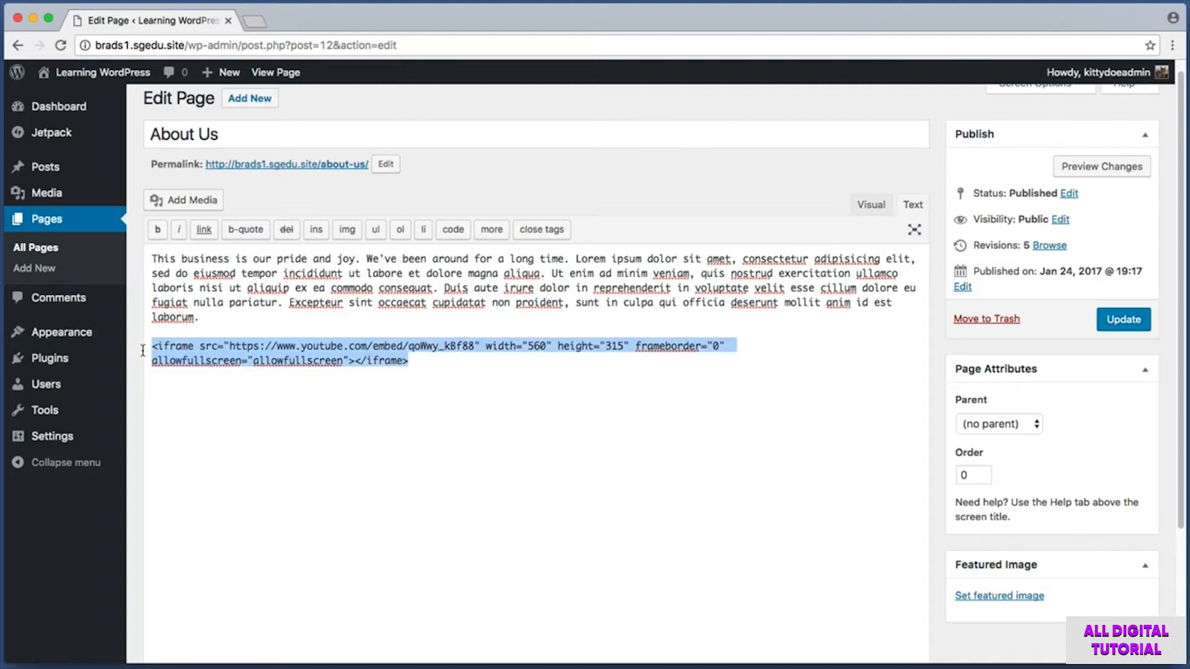
key("BackSpace")
right_click(185, 346)
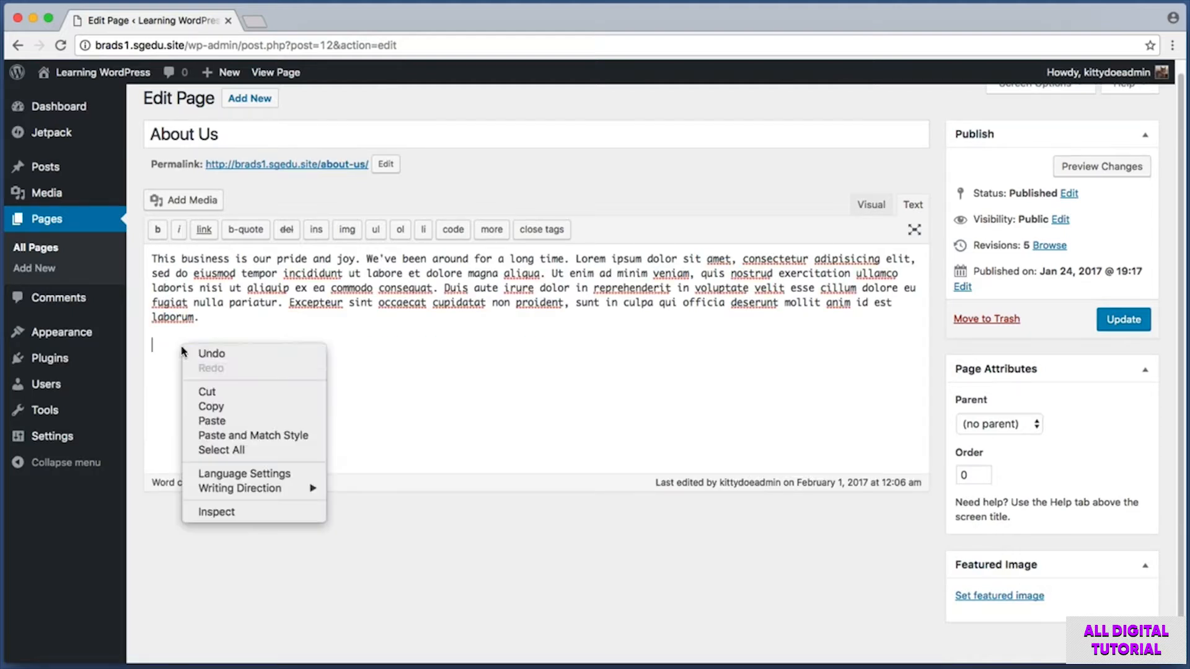
left_click(248, 421)
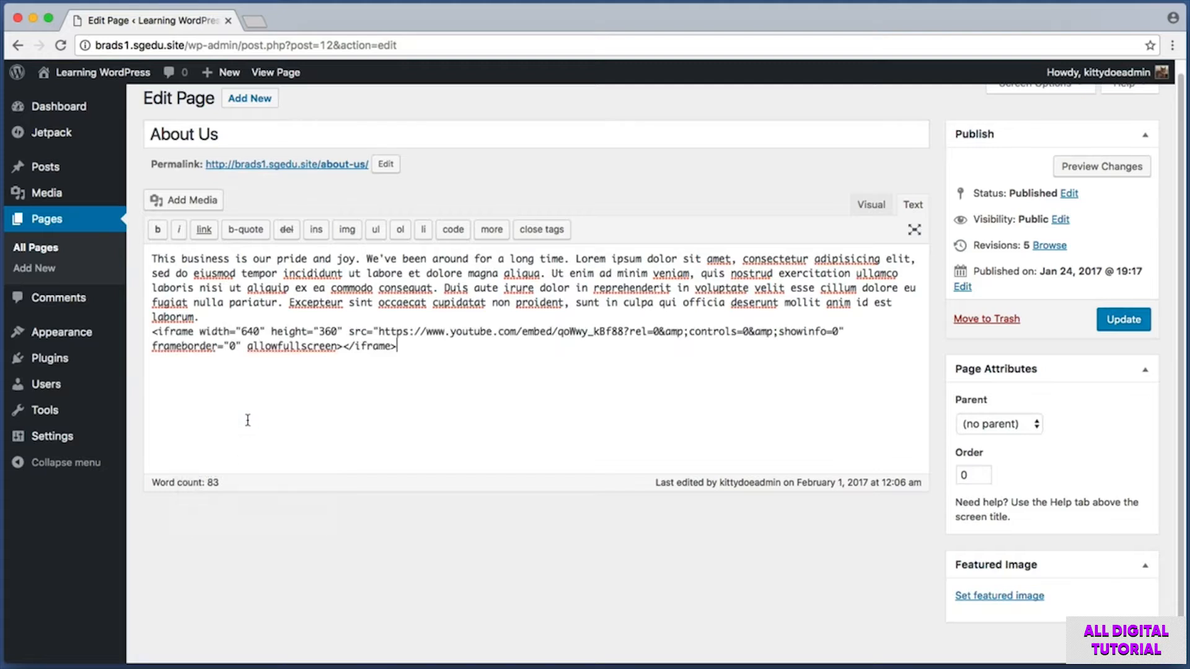
key("Return")
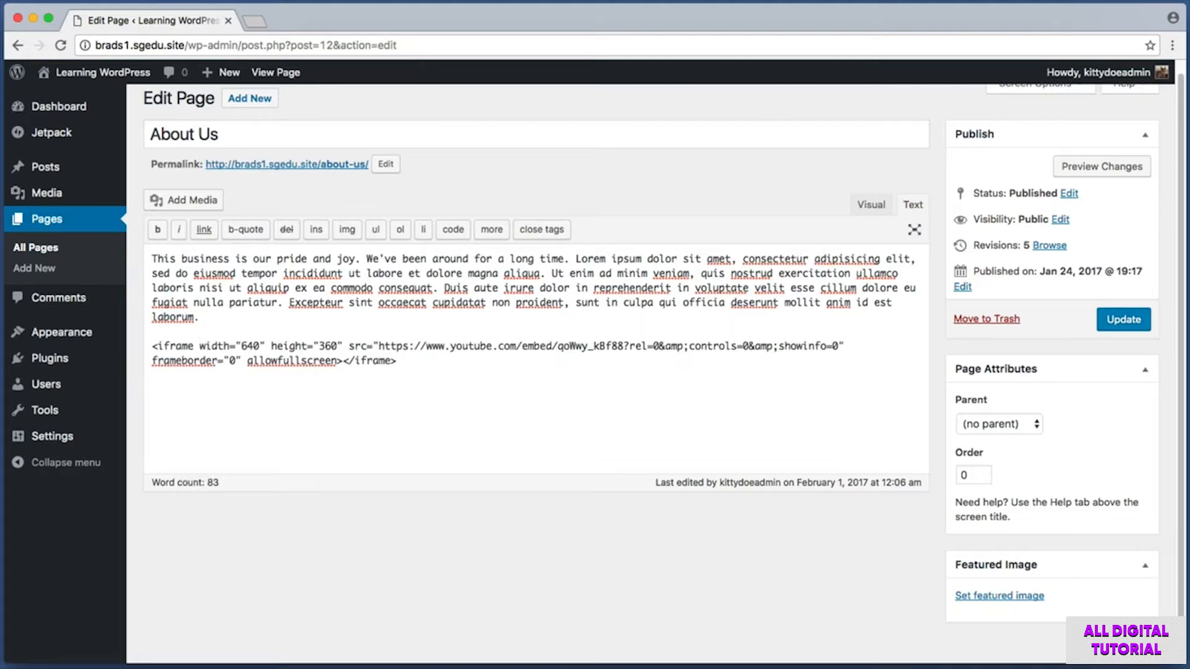
Update the About Us page with the new embed code
key("super+shift+4")
left_click_drag(1090, 299, 1170, 347)
left_click(1123, 319)
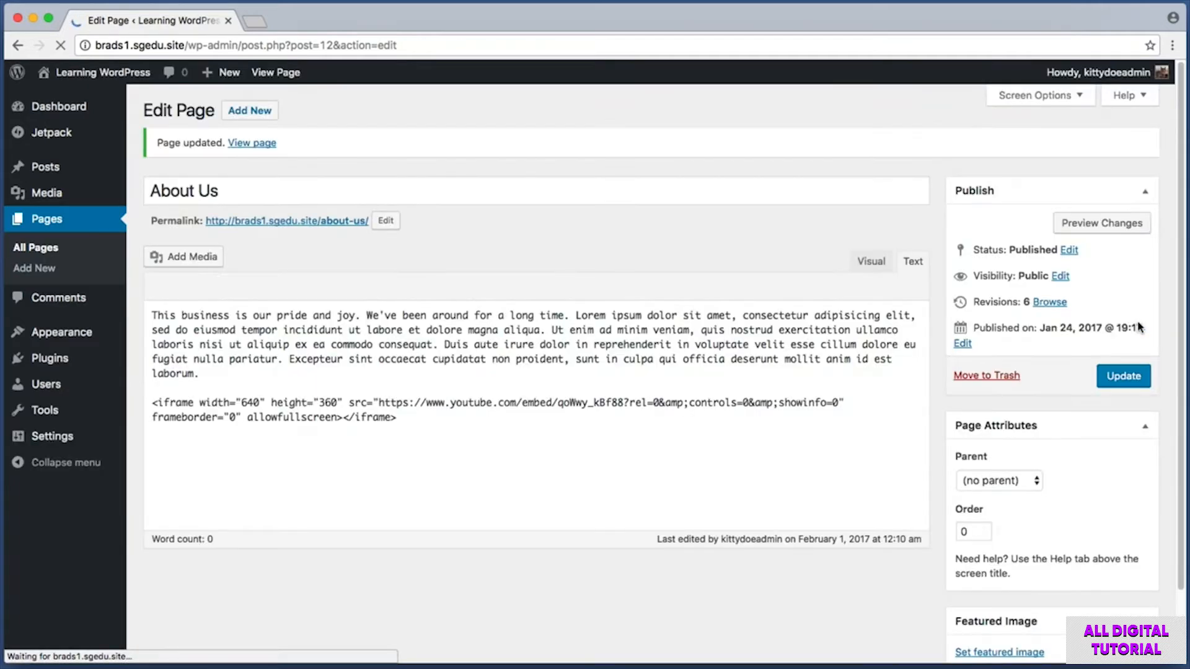
key("super+shift+4")
left_click_drag(137, 126, 298, 164)
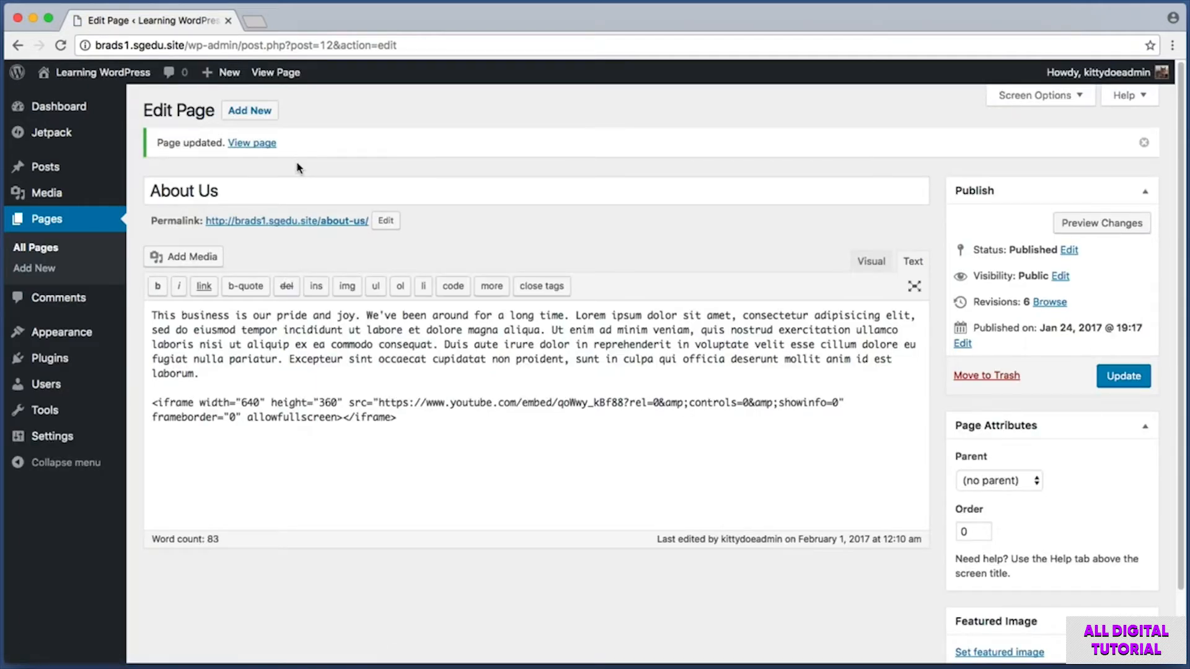
View the live About Us page again and check the resized video without its title
left_click(253, 144)
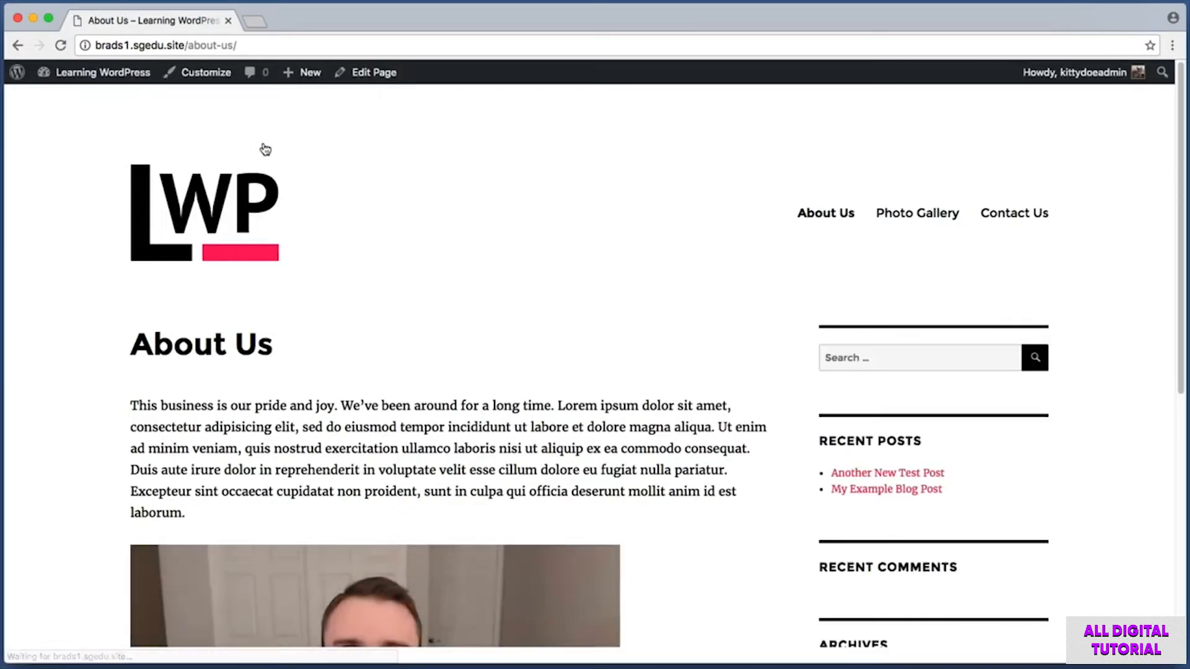
scroll(709, 376, "down", 3)
scroll(708, 376, "down", 2)
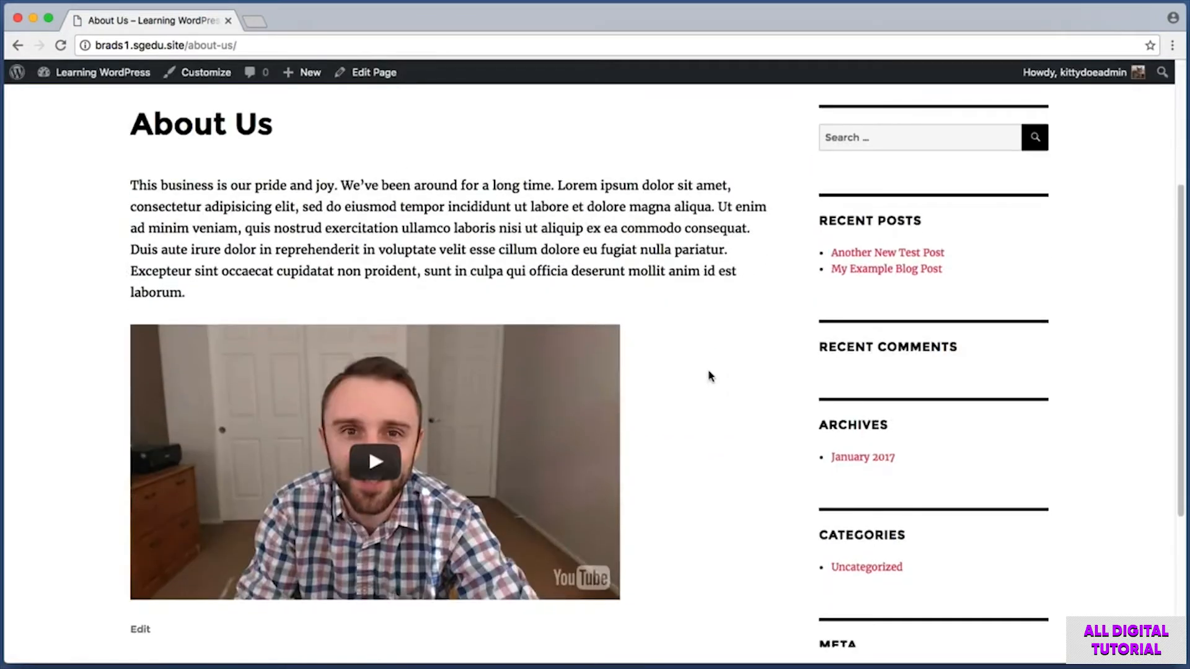
scroll(709, 376, "down", 1)
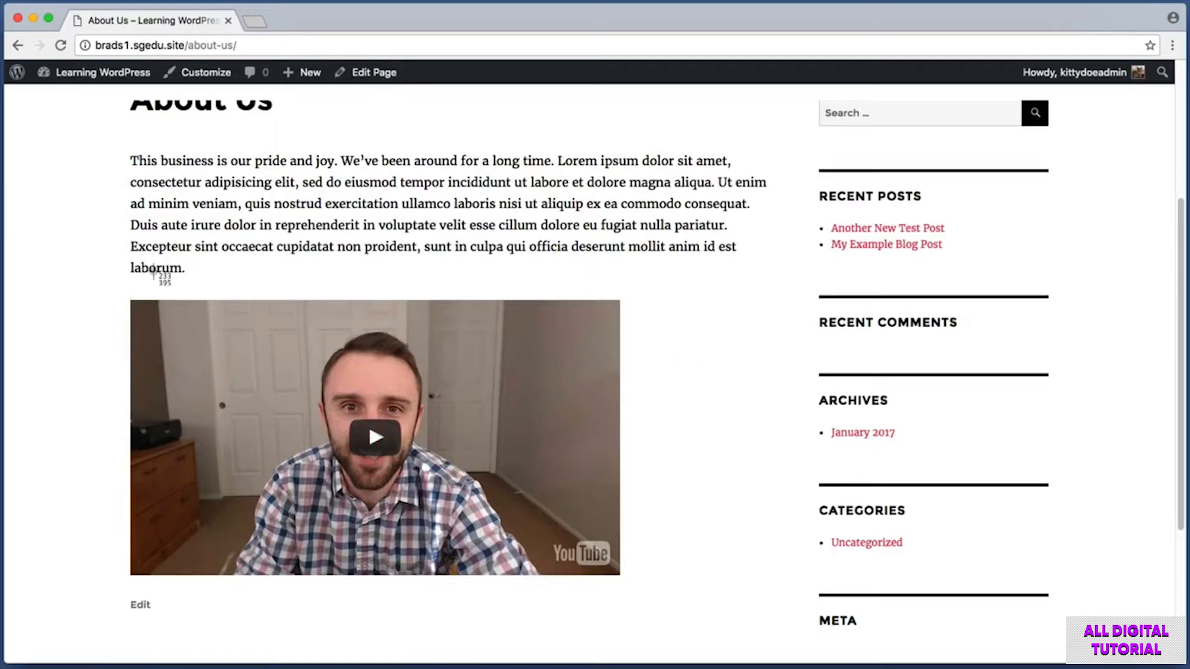
Examine the paragraph, the embedded video and the empty area below it on the live About Us page
key("super+shift+4")
left_click_drag(140, 304, 299, 342)
key("Escape")
scroll(106, 540, "down", 1)
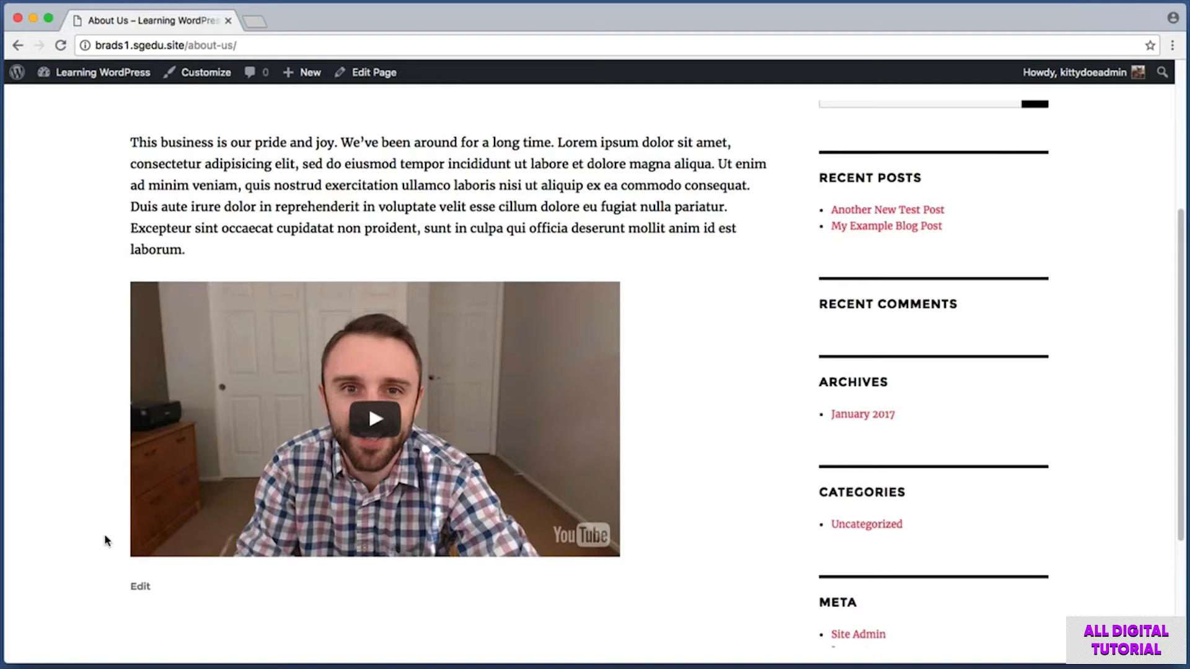
scroll(106, 539, "down", 5)
key("super+shift+4")
left_click_drag(132, 458, 630, 600)
key("super+shift+4")
left_click_drag(455, 461, 606, 611)
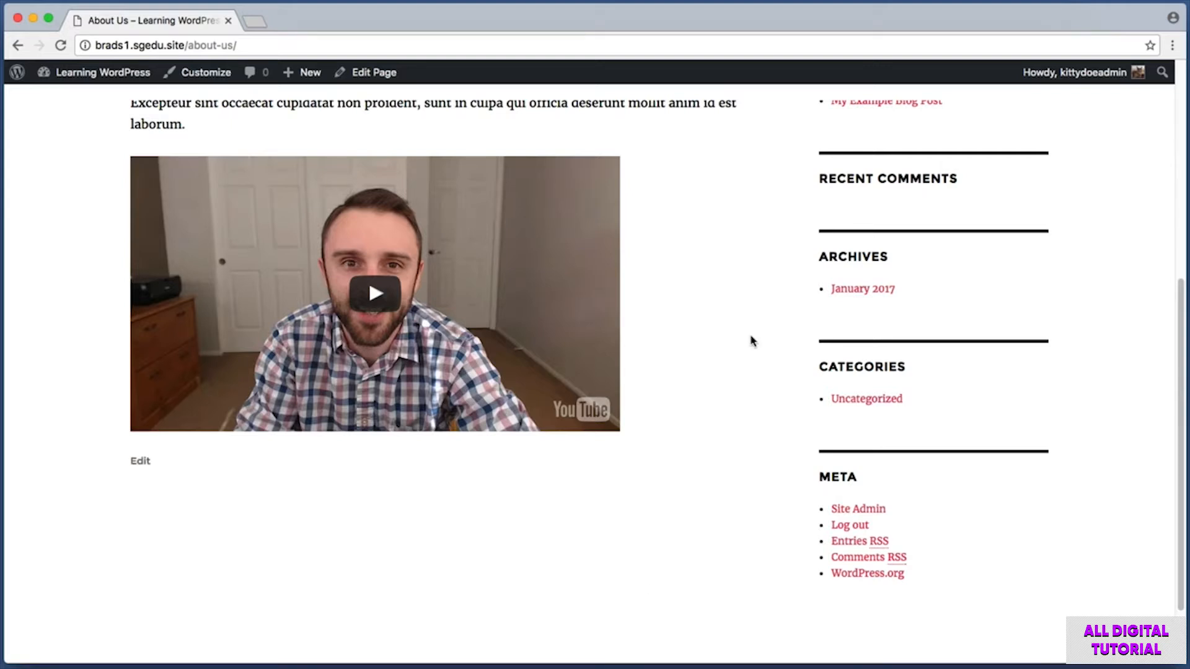
Open the About Us page for editing in the Visual view and add a new line below the video
key("super+shift+4")
left_click_drag(426, 97, 331, 62)
left_click(368, 73)
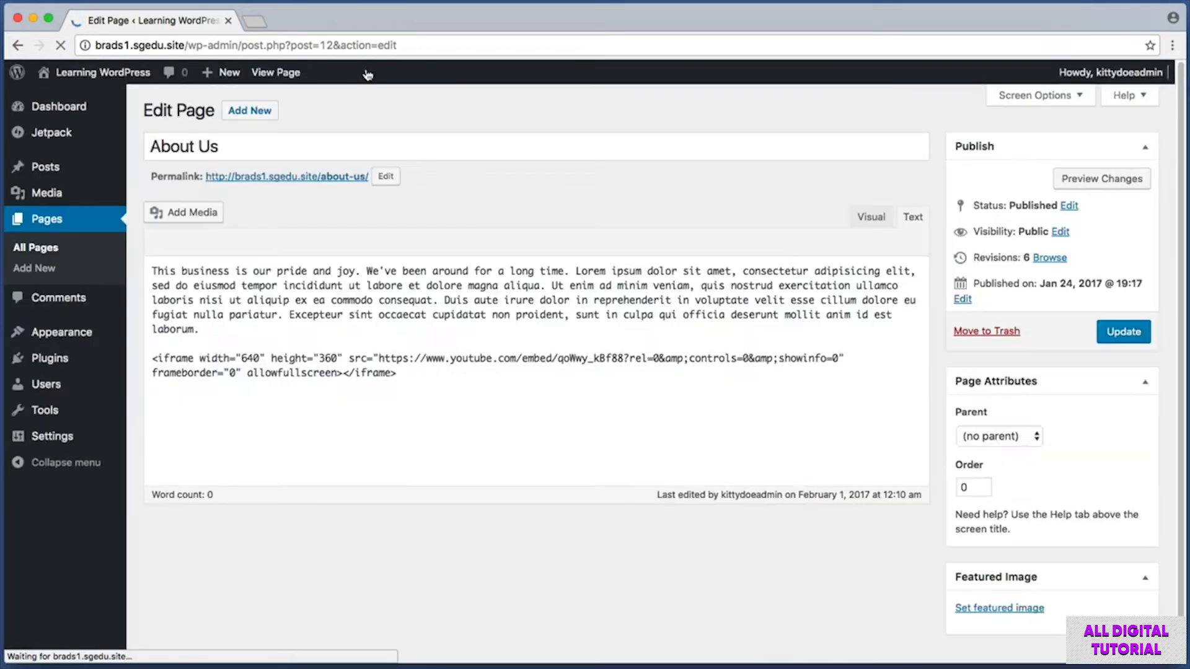
key("super+shift+4")
left_click_drag(892, 197, 955, 242)
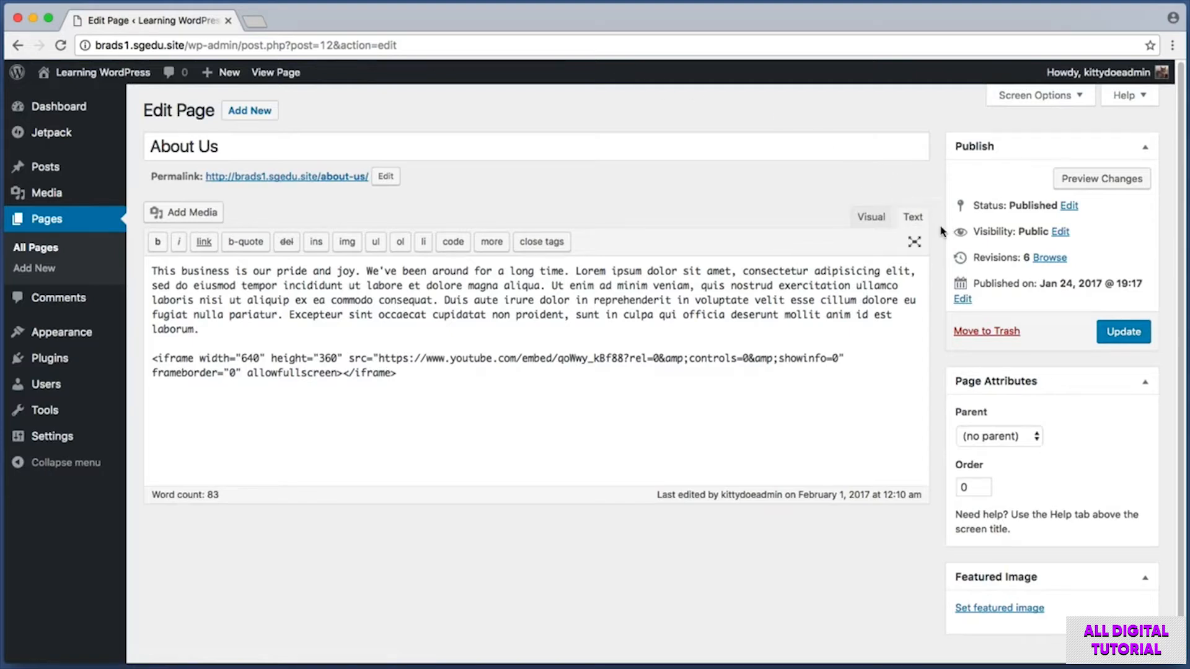
left_click(861, 223)
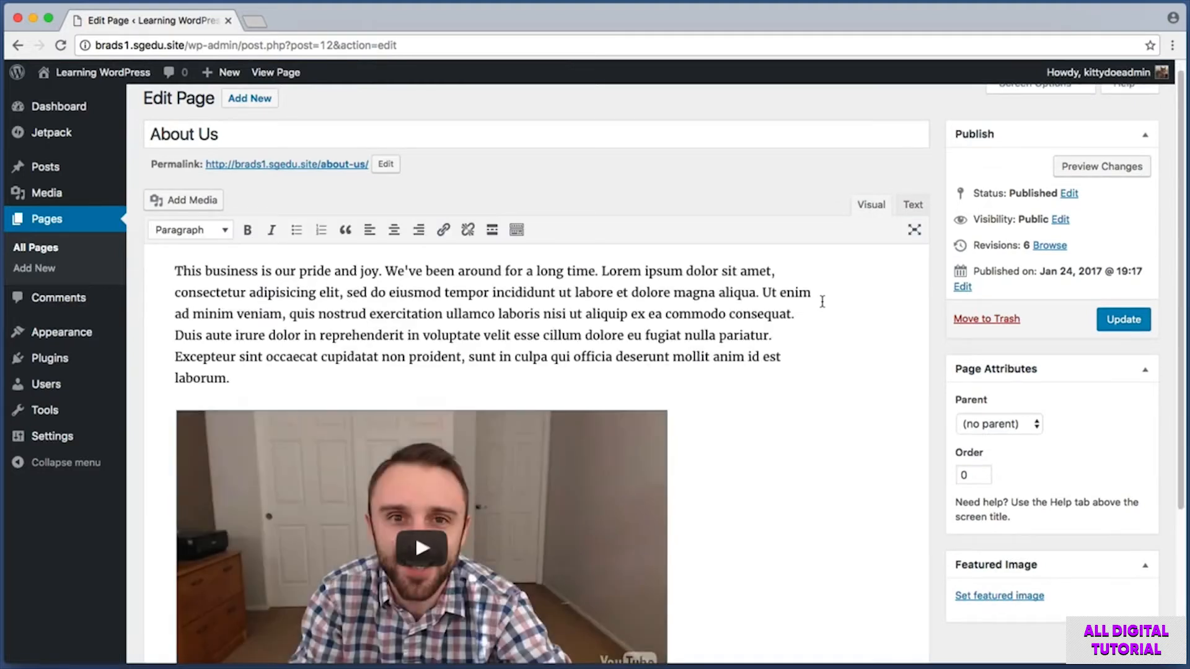
scroll(821, 303, "down", 3)
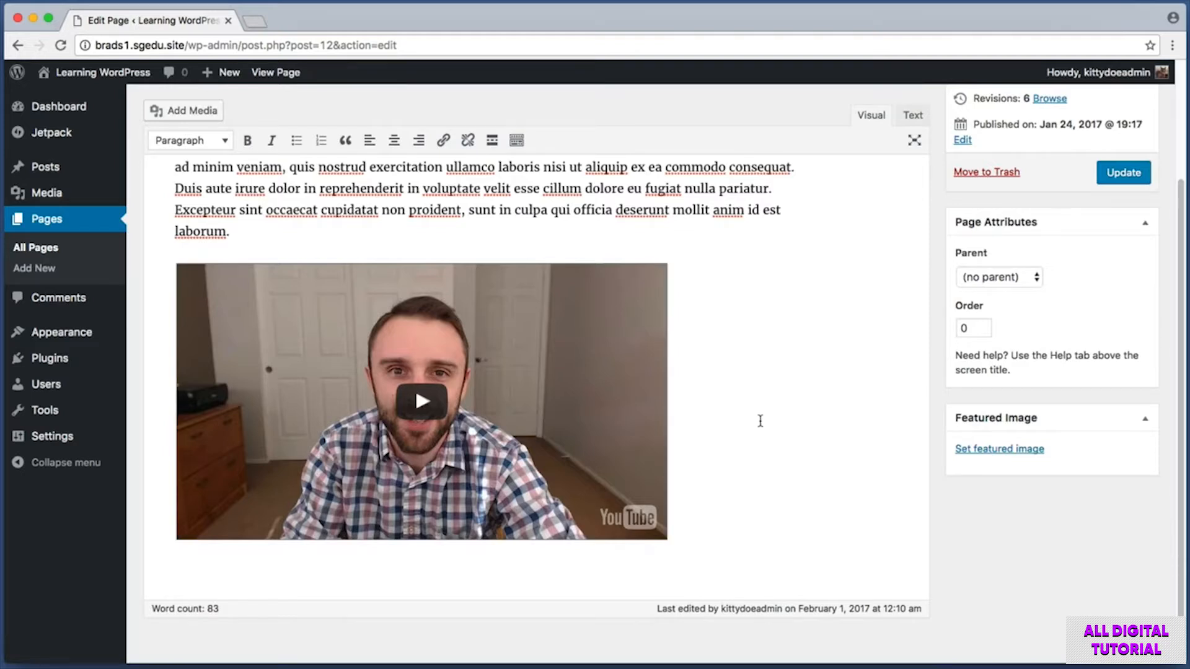
key("Return")
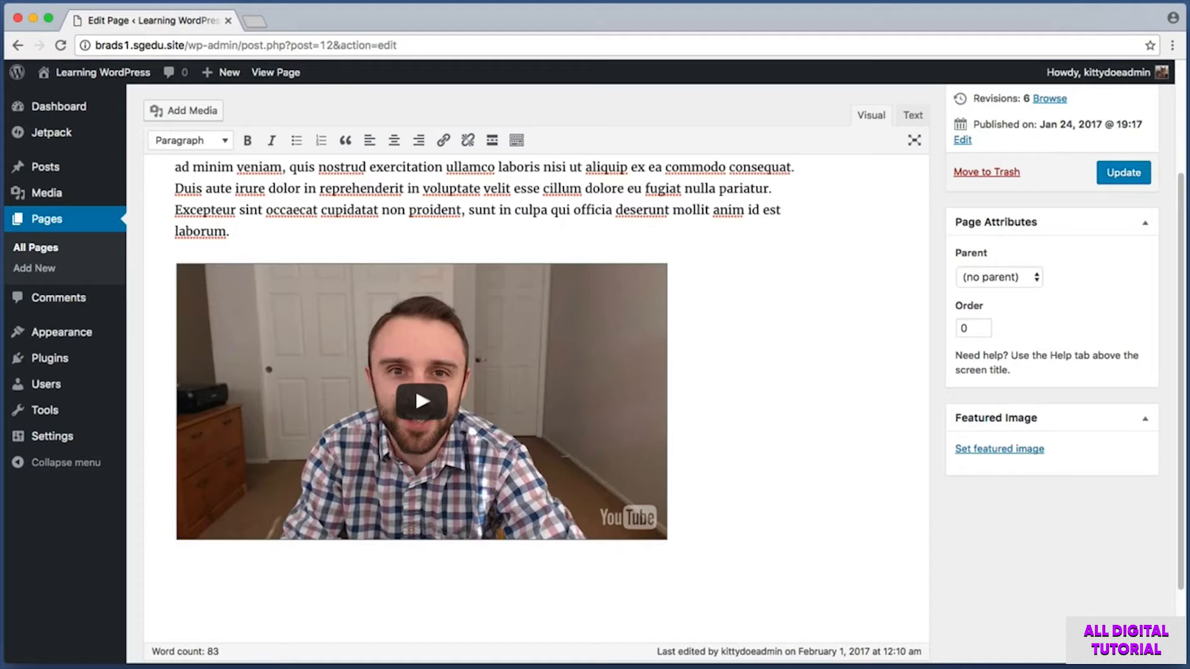
type("asjklfajklsdf")
key("BackSpace")
key("BackSpace")
key("BackSpace")
key("BackSpace")
key("BackSpace")
key("BackSpace")
key("BackSpace")
key("BackSpace")
key("BackSpace")
key("BackSpace")
Paste the copied Lorem ipsum paragraph on the new line below the video
right_click(203, 586)
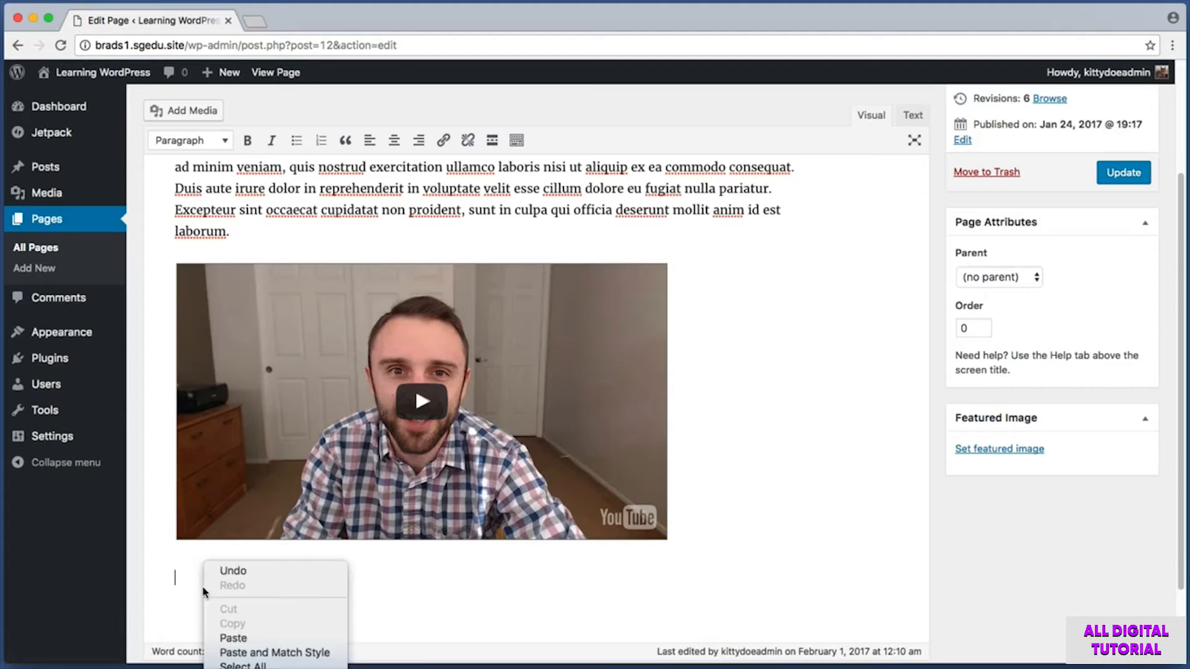
left_click(234, 639)
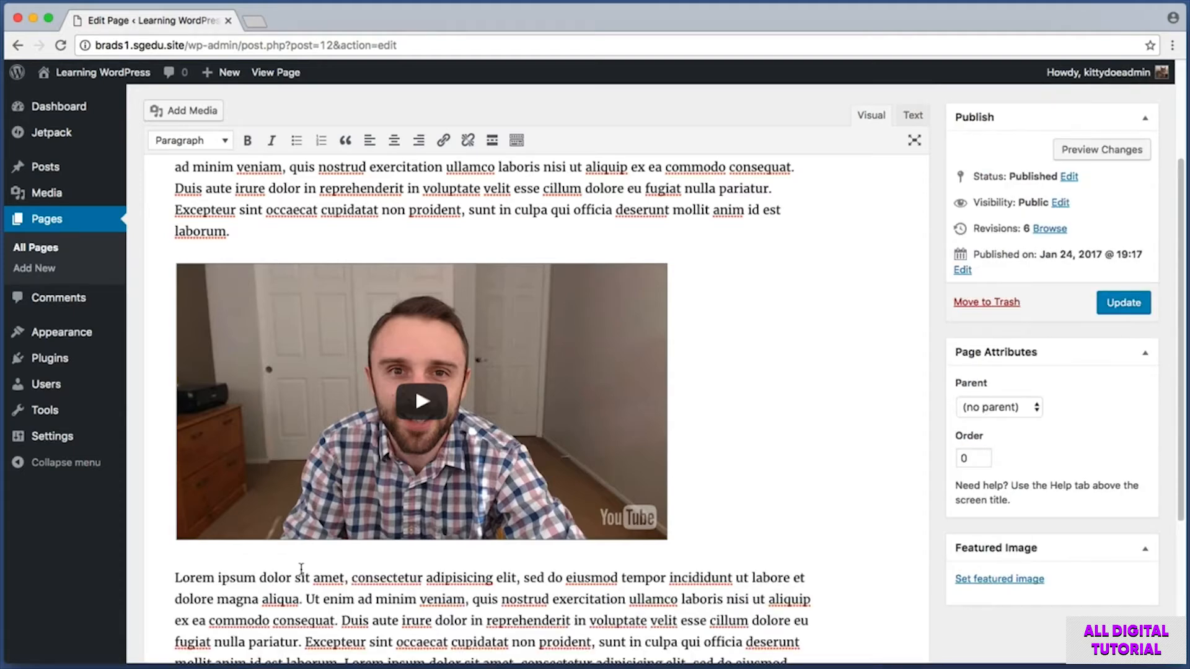
scroll(876, 391, "down", 3)
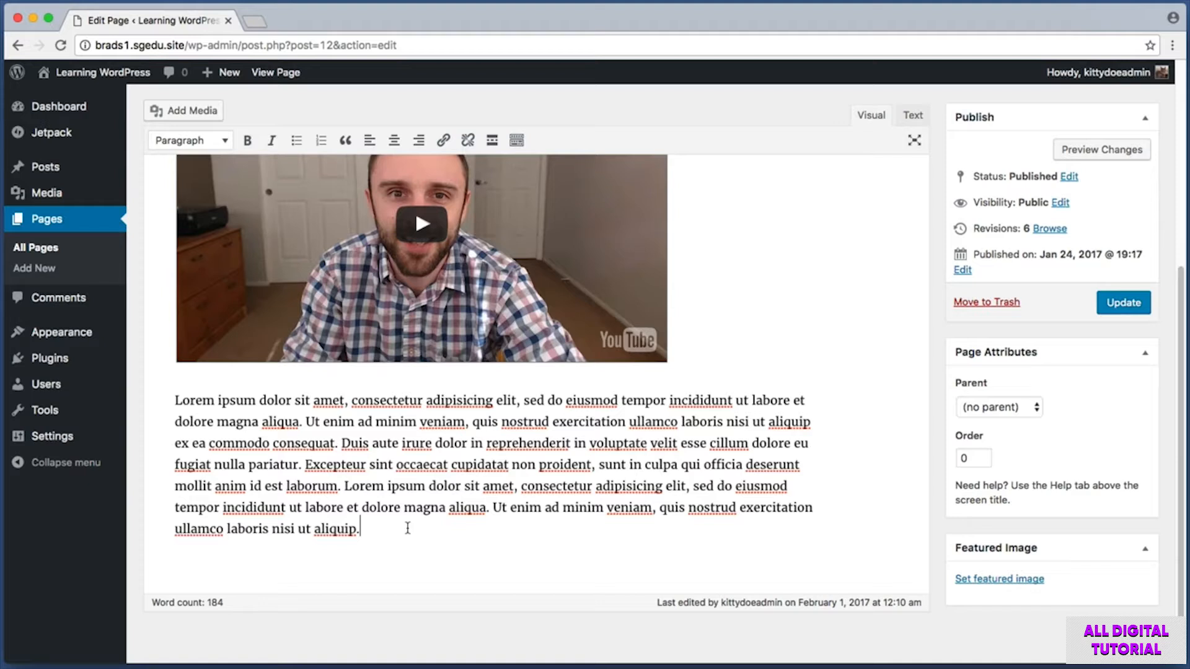
key("super+shift+4")
left_click_drag(568, 398, 816, 545)
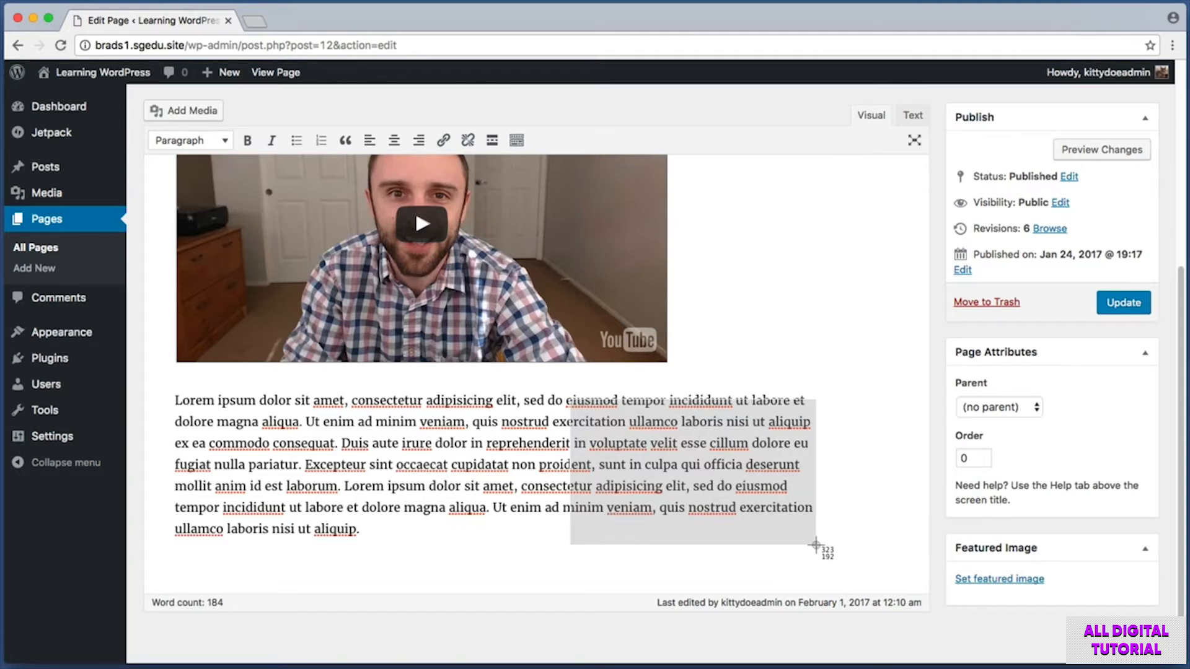
left_click_drag(816, 546, 816, 545)
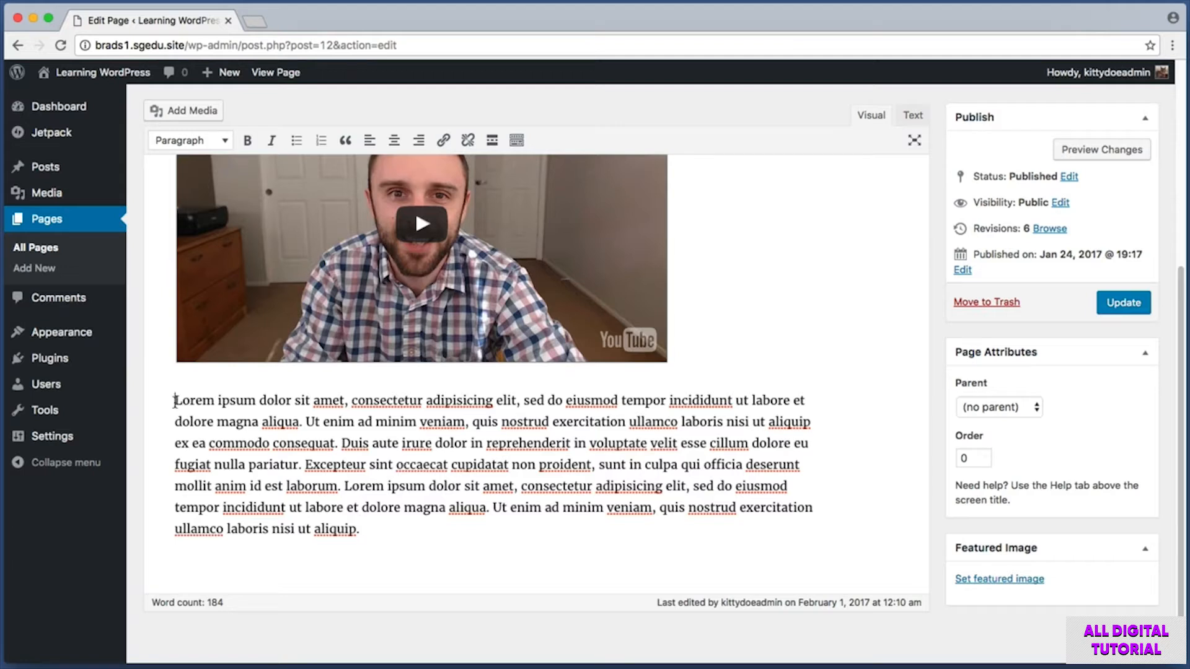
Place the cursor at the beginning of the new Lorem ipsum paragraph and start inserting media there
key("super+shift+4")
left_click_drag(173, 392, 223, 411)
scroll(134, 270, "down", 1)
key("super+shift+4")
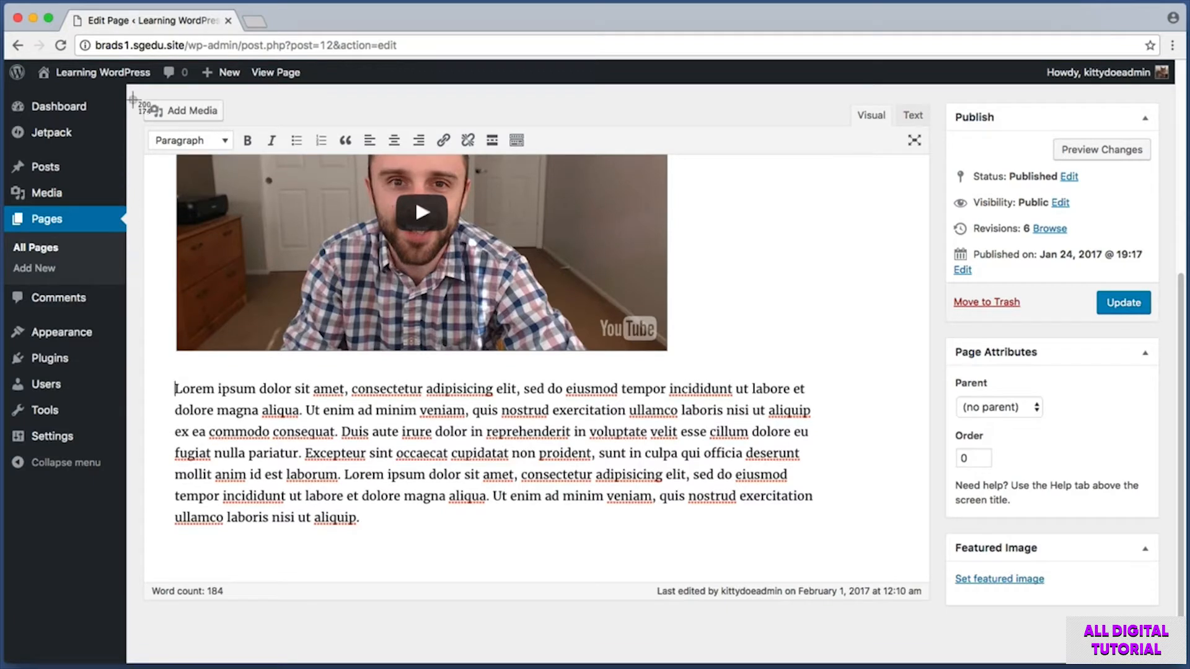
left_click_drag(136, 94, 375, 131)
left_click(195, 114)
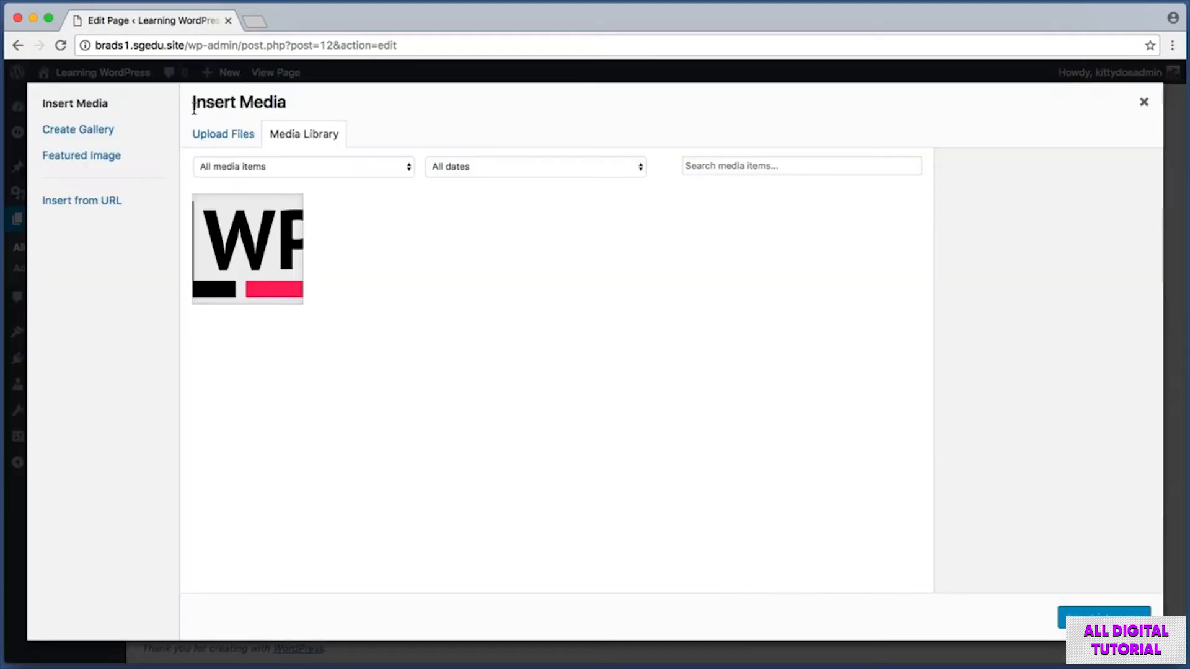
key("super+shift+4")
left_click_drag(266, 123, 344, 143)
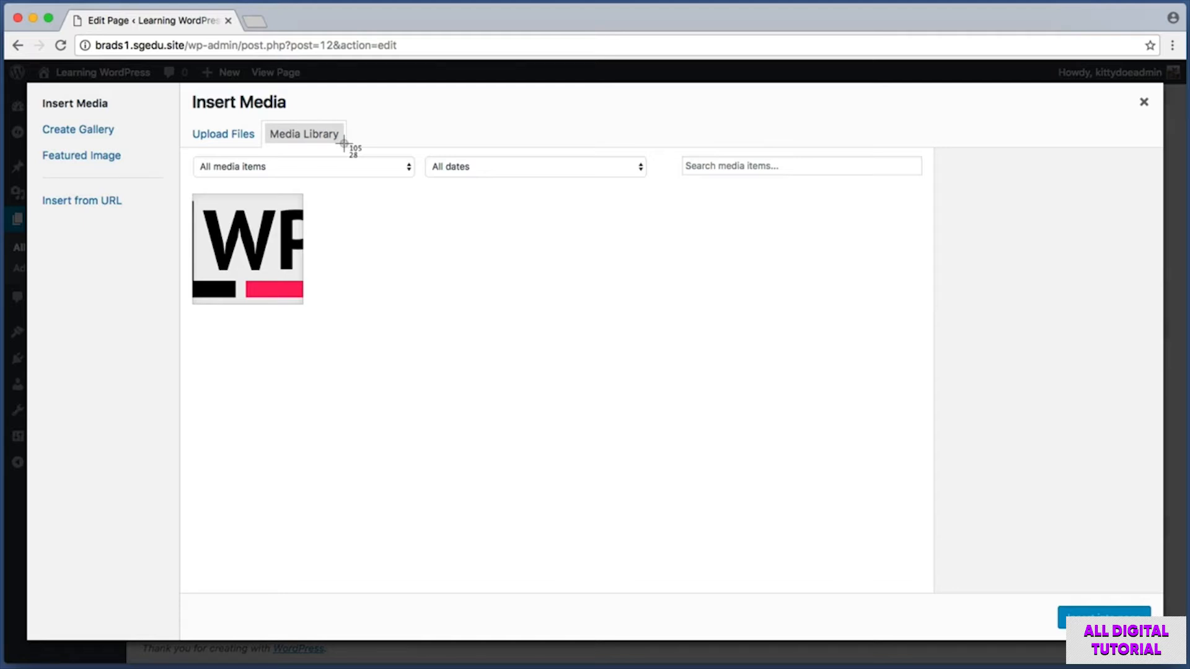
left_click_drag(343, 143, 343, 143)
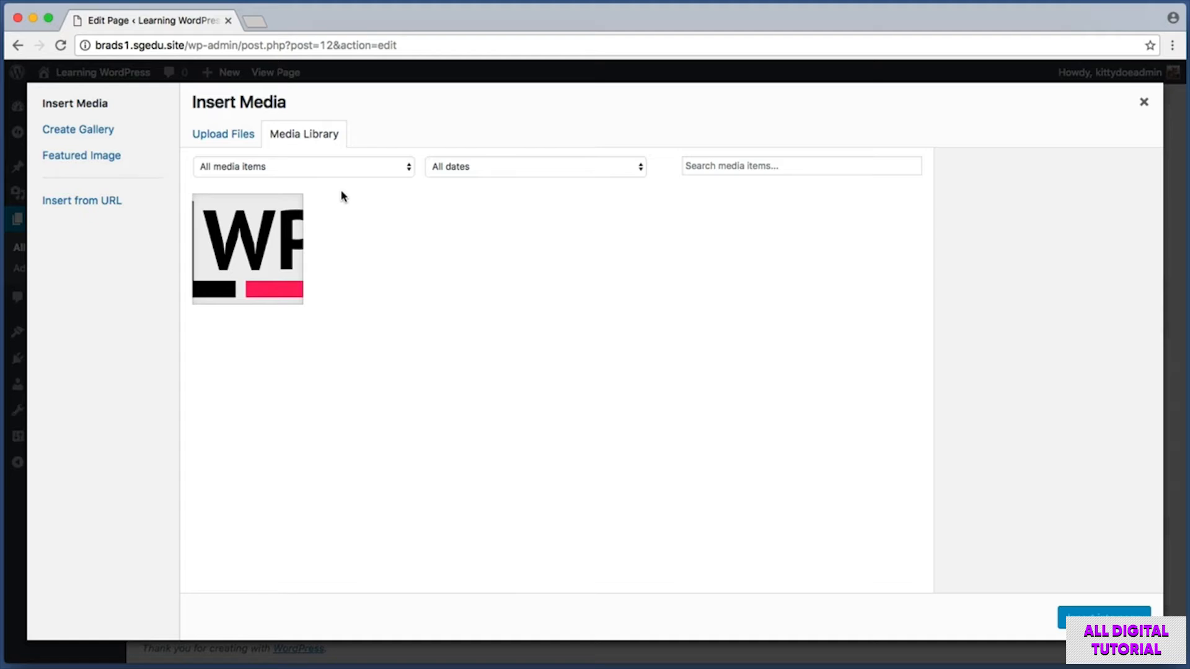
Upload brad-photo.jpg from the assets folder to the media library
key("super+shift+4")
left_click_drag(186, 123, 263, 149)
left_click(235, 142)
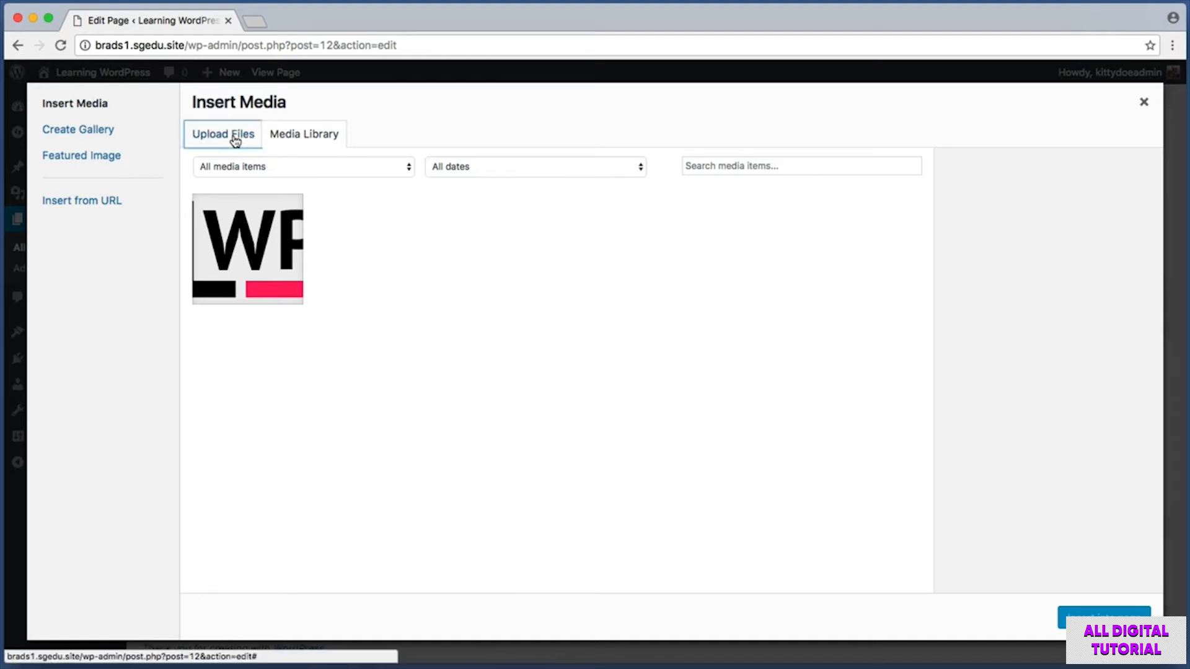
key("super+shift+4")
left_click_drag(590, 339, 753, 390)
left_click(701, 369)
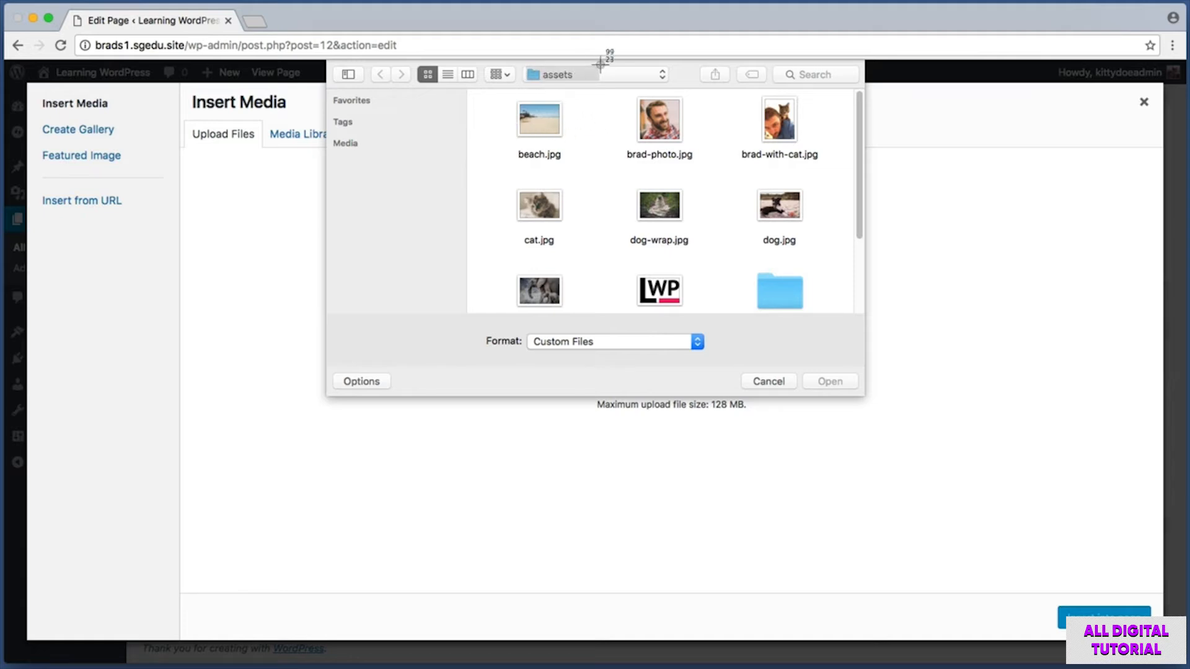
left_click(661, 116)
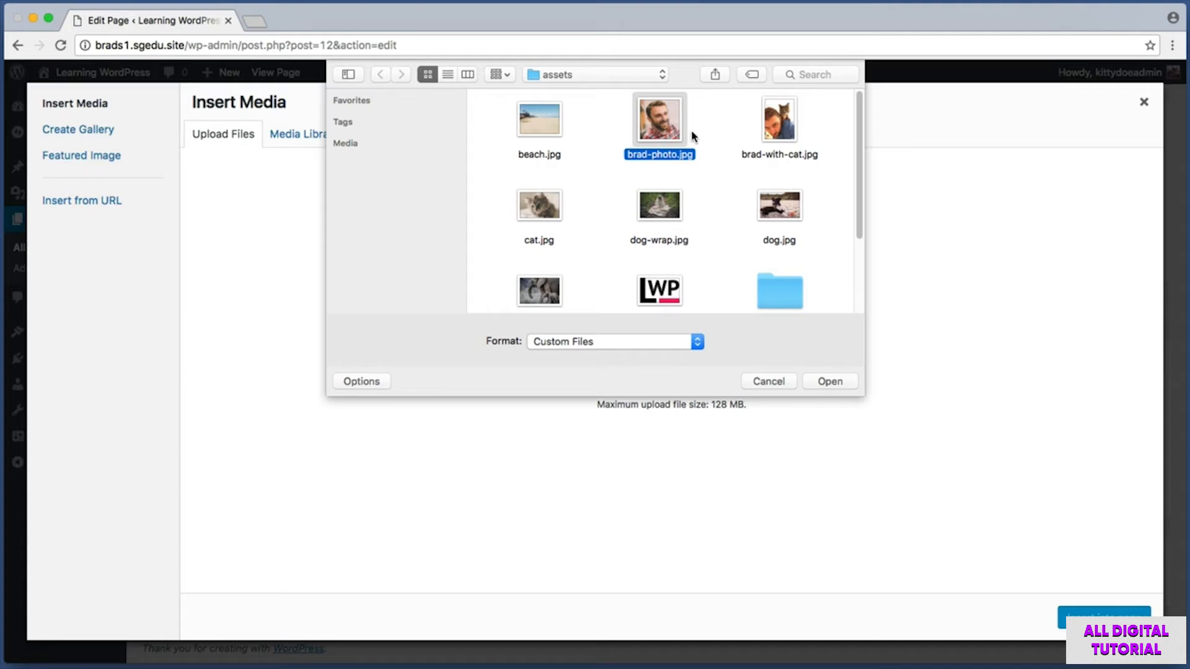
left_click(829, 382)
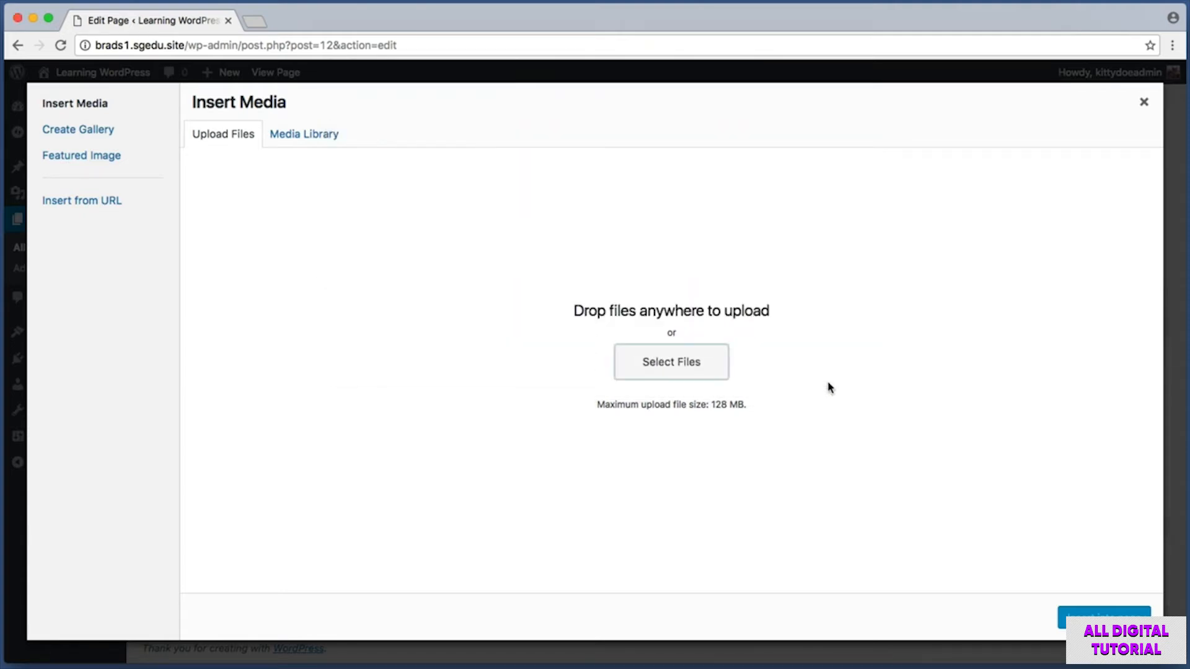
Insert the uploaded photo into the page with Right alignment and the Medium – 300 × 300 size
key("super+shift+4")
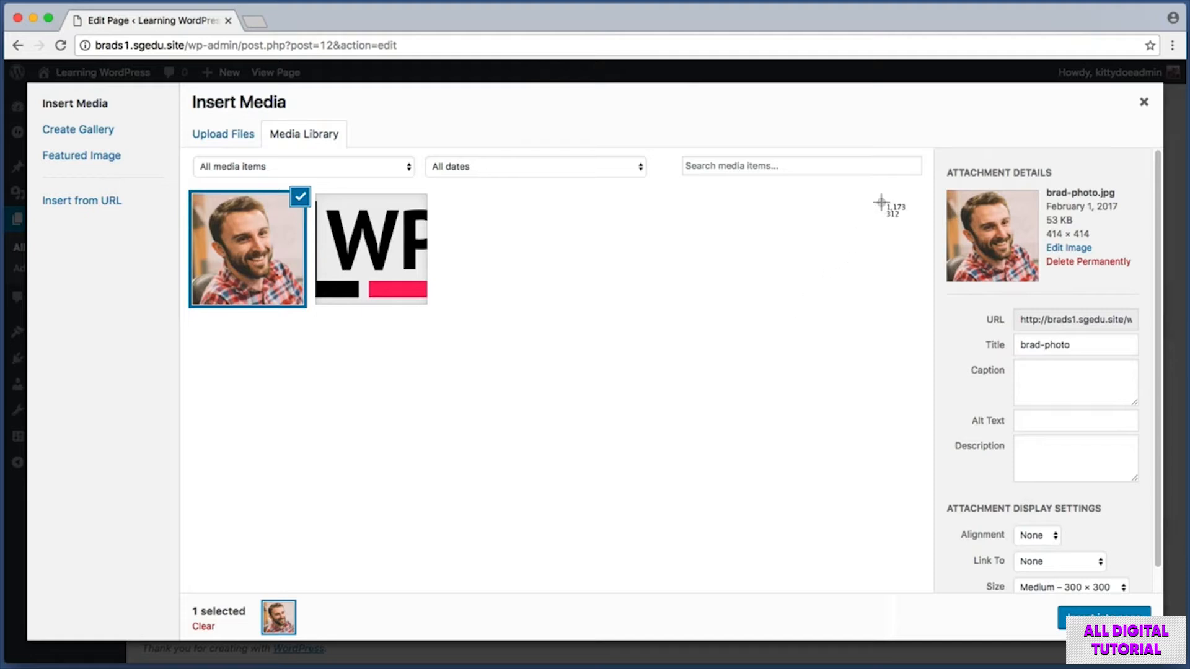
left_click_drag(930, 137, 1150, 594)
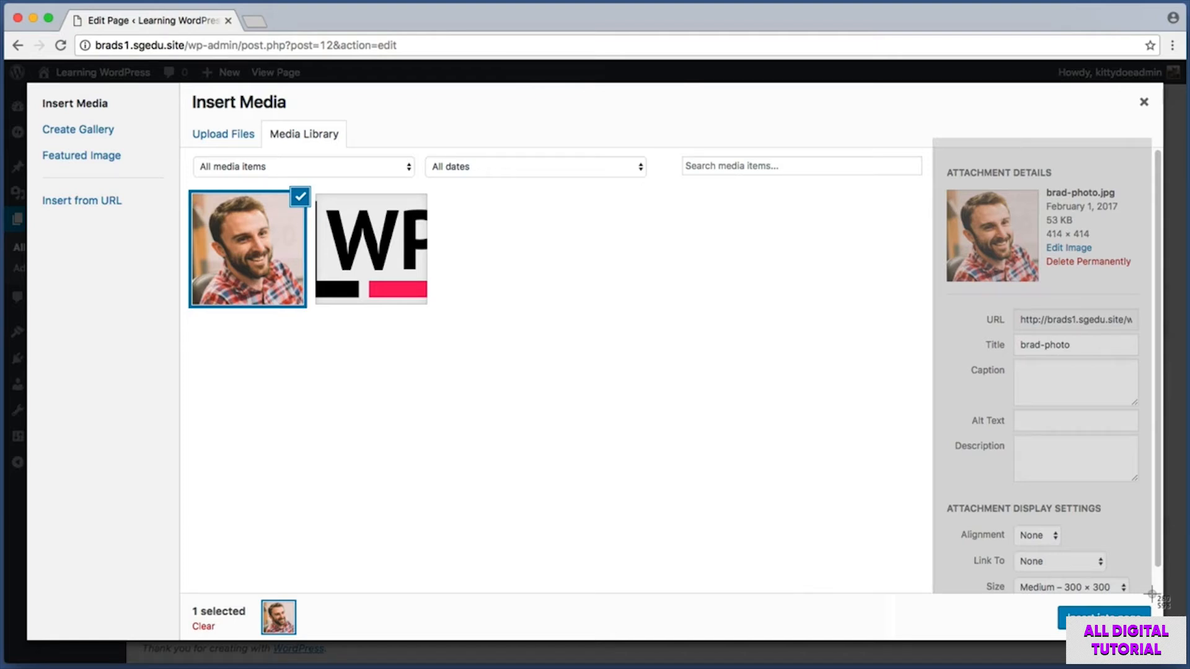
left_click_drag(1151, 593, 1152, 596)
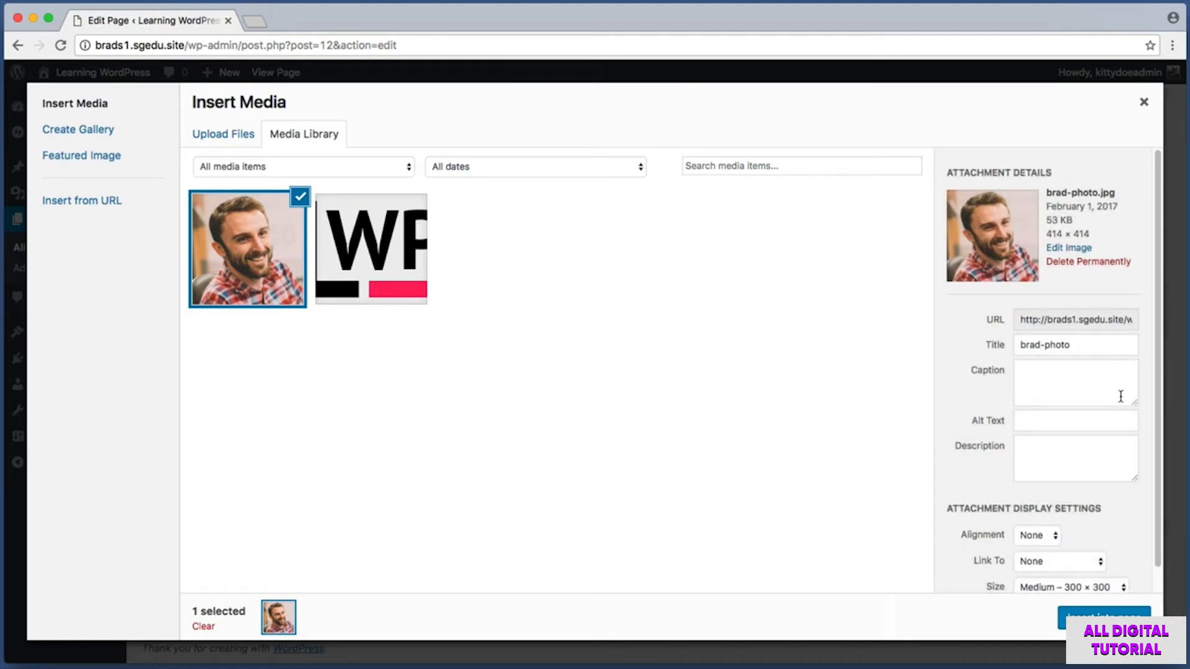
key("super+shift+4")
left_click_drag(947, 519, 1076, 551)
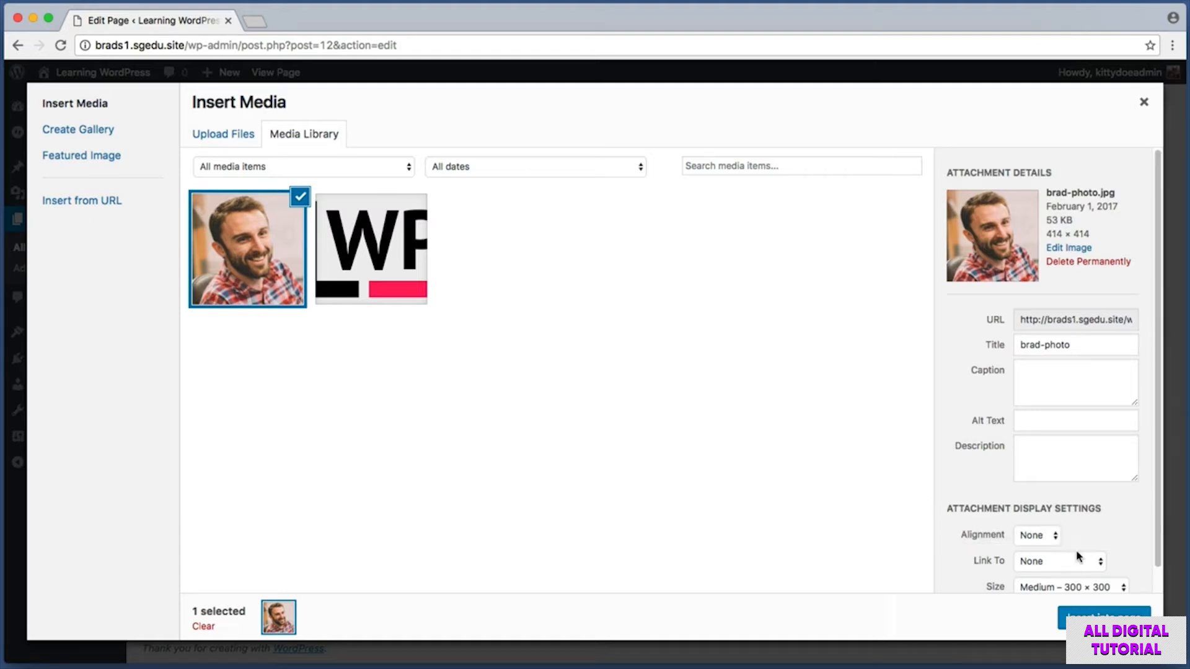
left_click(1046, 534)
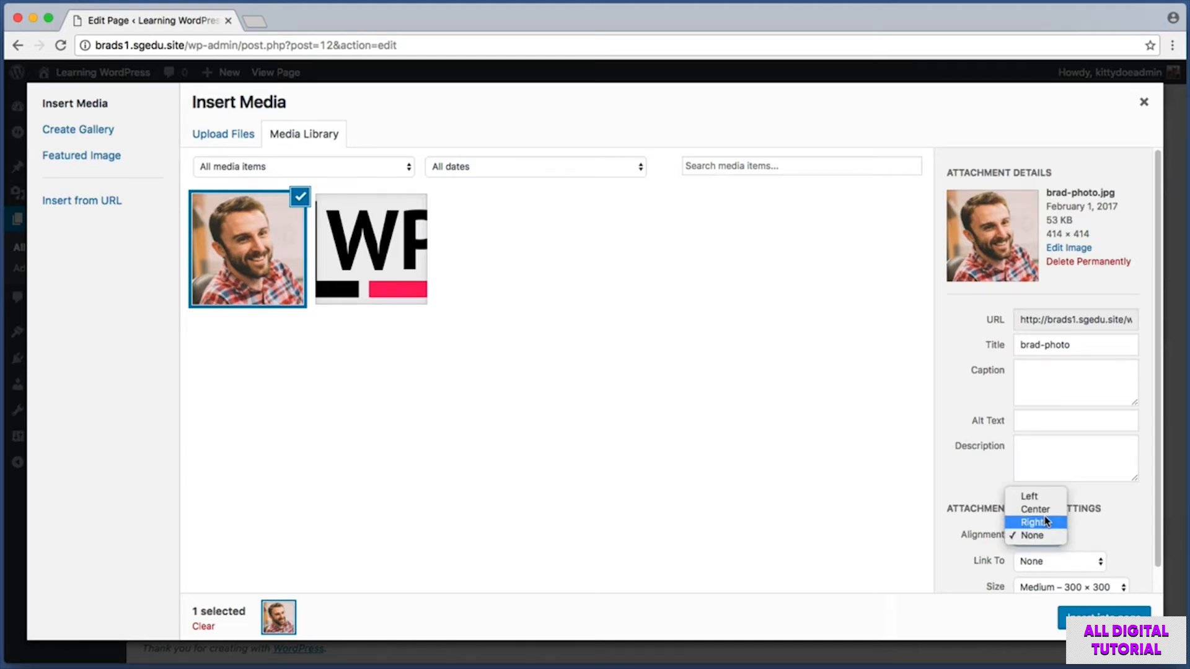
left_click(1045, 520)
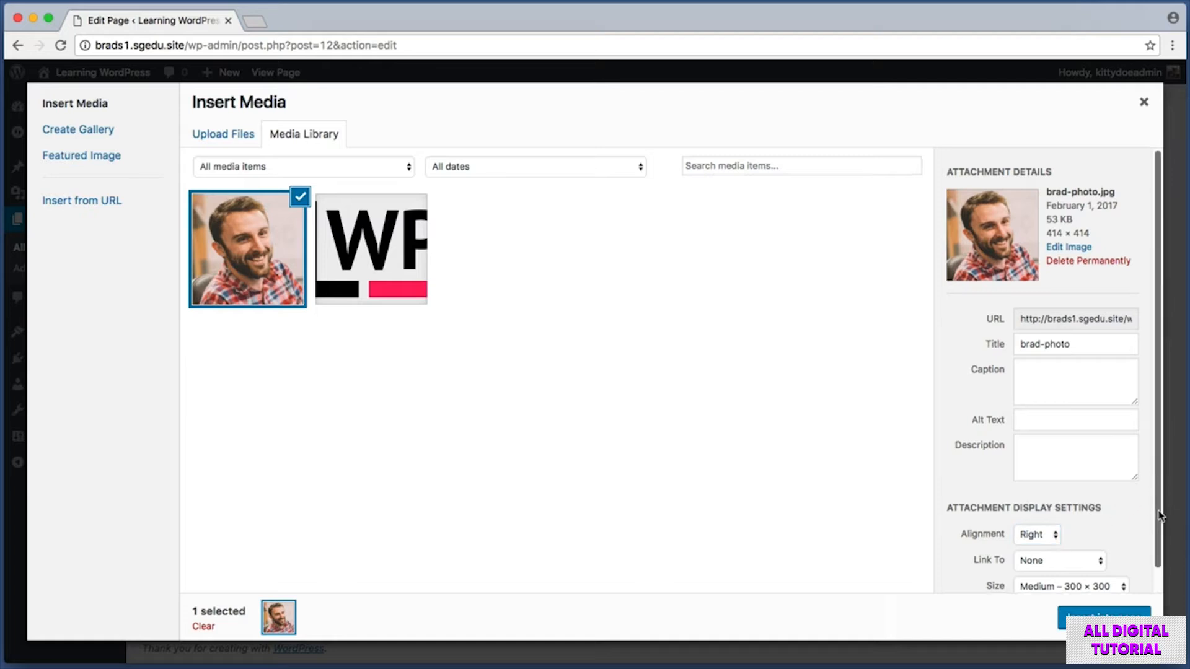
scroll(1085, 520, "down", 2)
left_click(1018, 561)
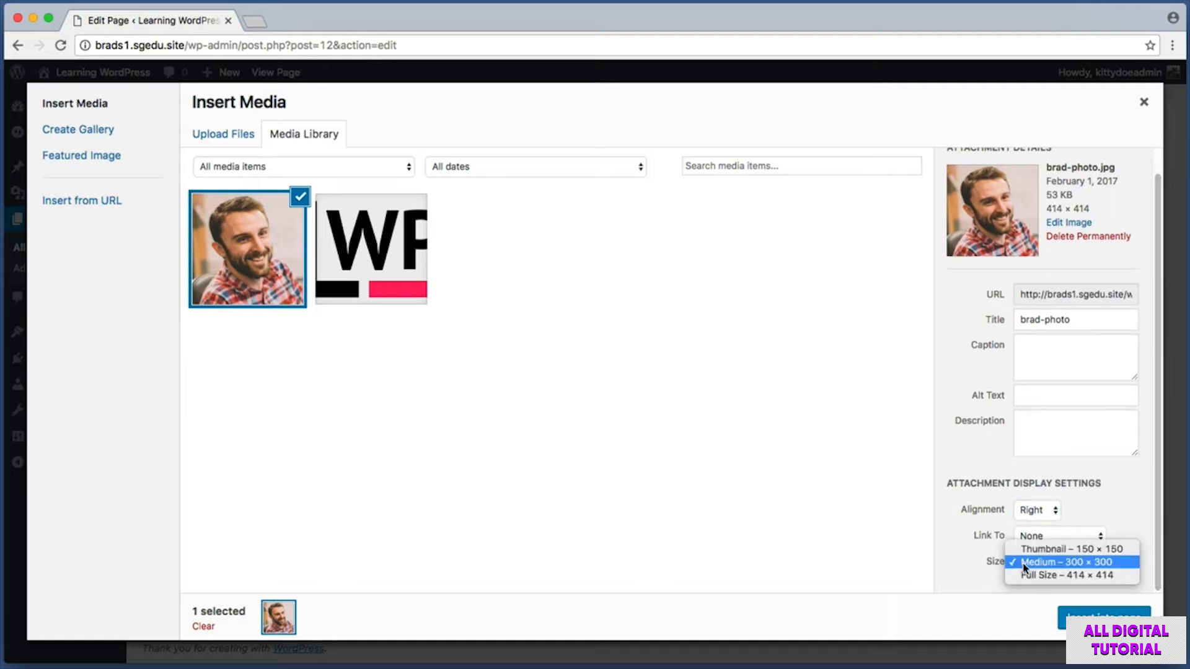
left_click(1024, 564)
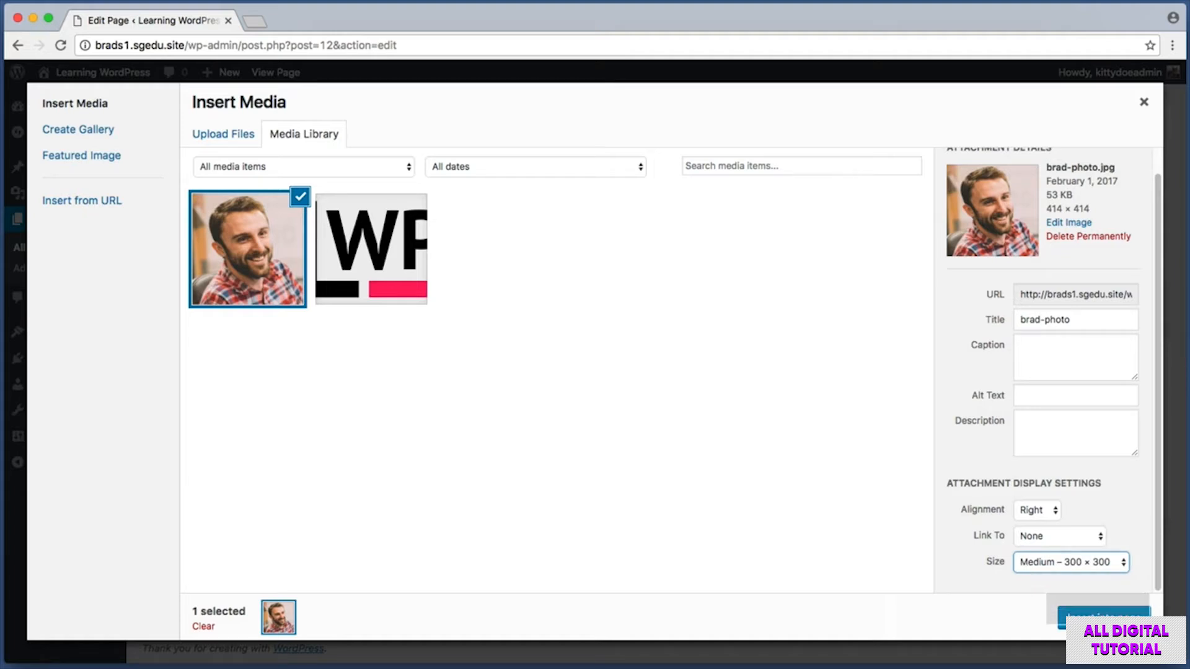
left_click(1103, 615)
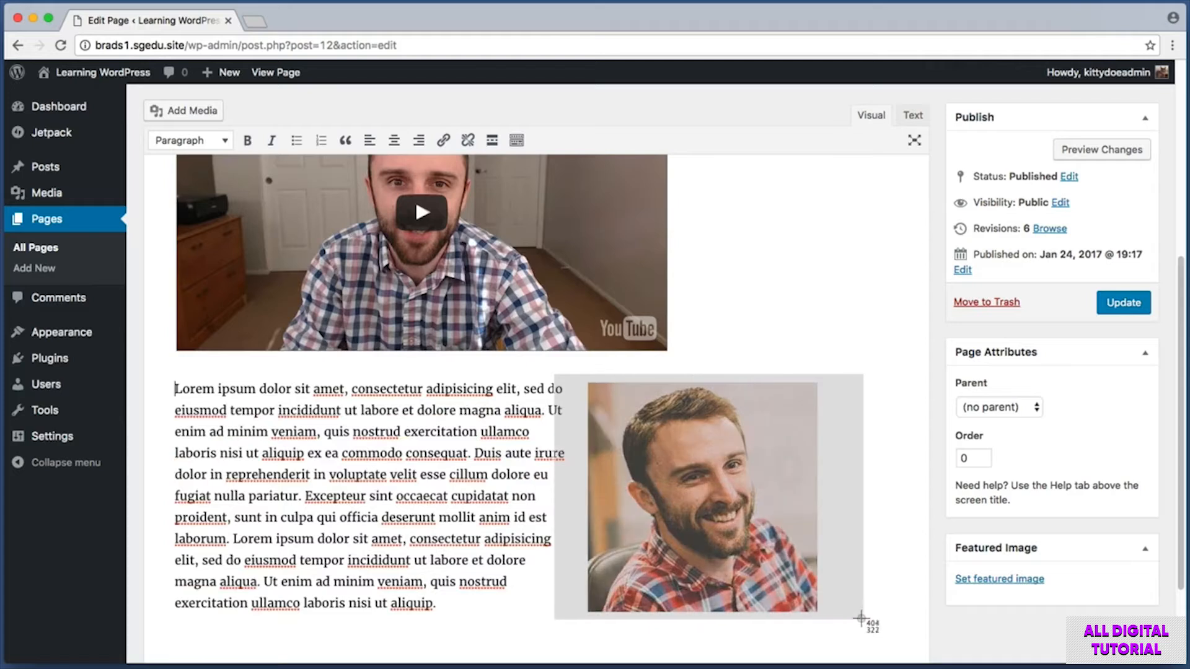
scroll(514, 455, "down", 1)
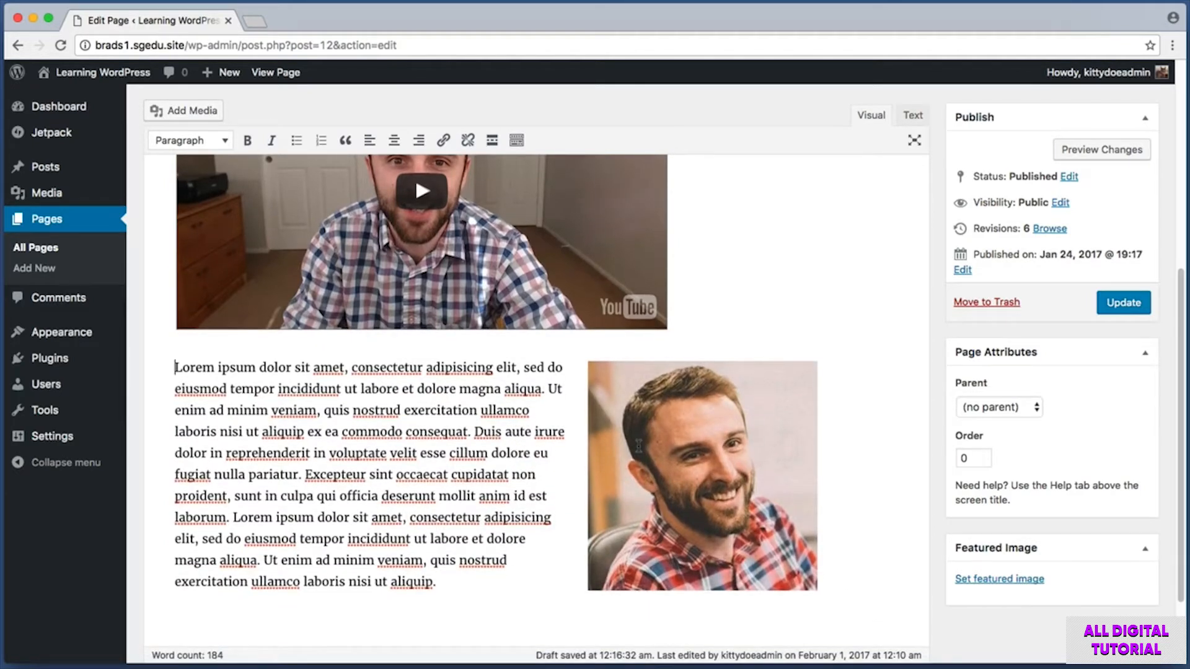
key("super+shift+4")
left_click_drag(589, 590, 815, 612)
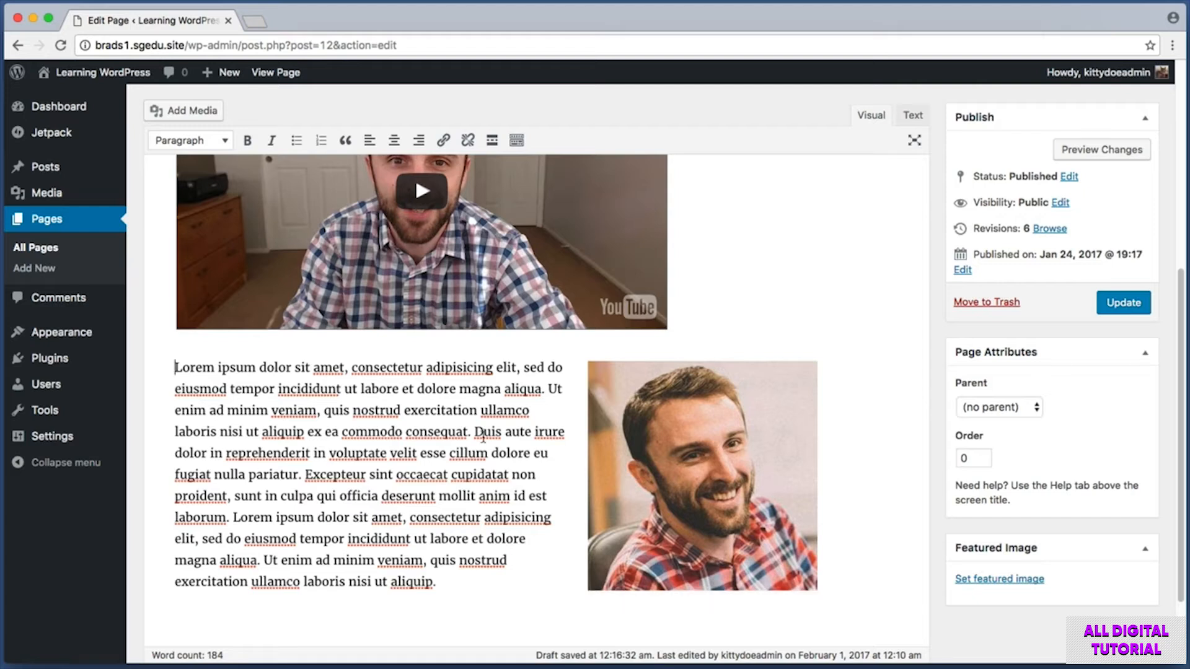
Open the inserted photo's image details and examine its alignment and size settings
left_click(686, 428)
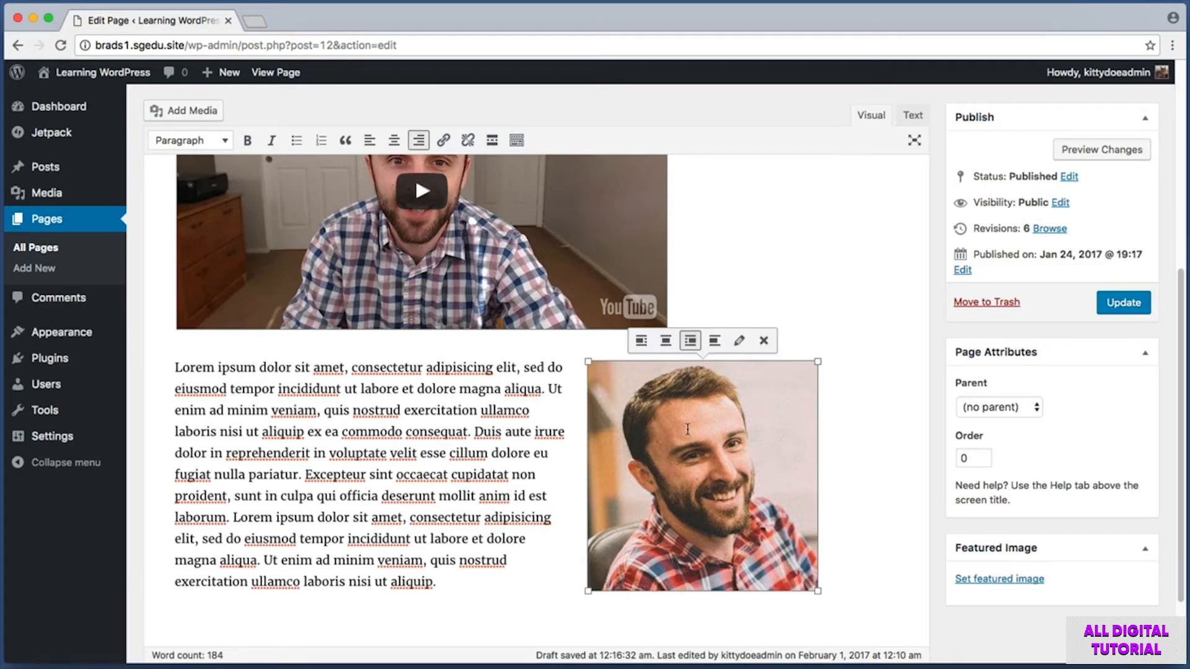
key("super+shift+4")
mouse_move(617, 361)
left_mouse_down()
mouse_move(741, 323)
mouse_move(796, 323)
mouse_move(743, 350)
left_mouse_up()
key("super+shift+4")
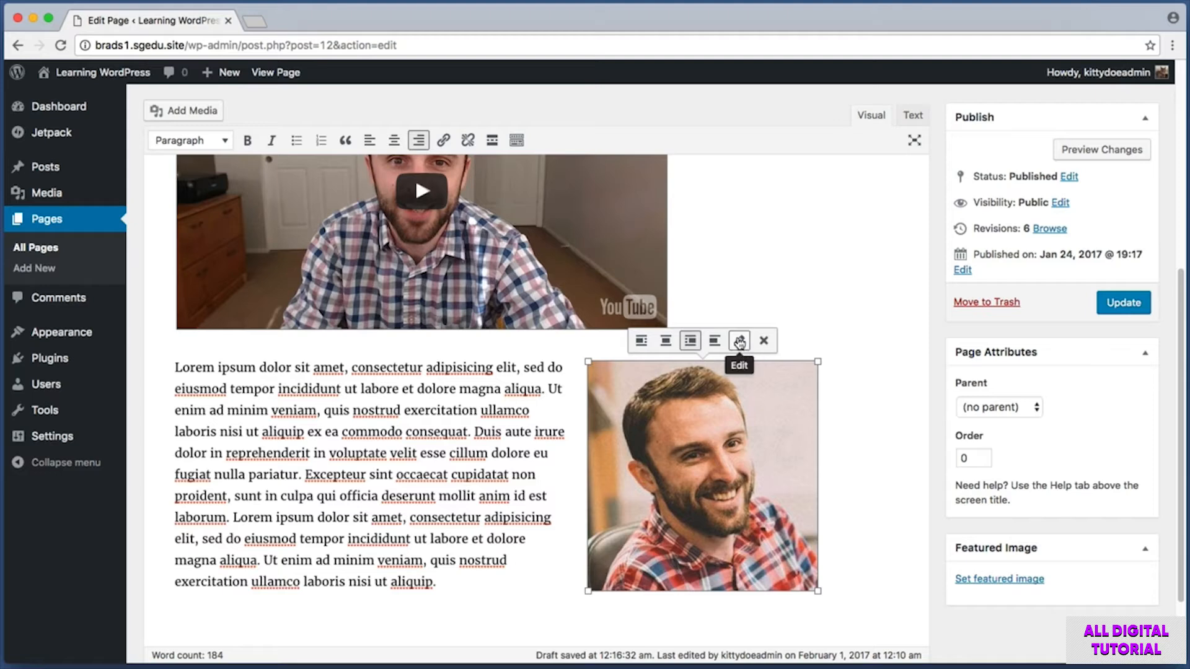
left_click(739, 342)
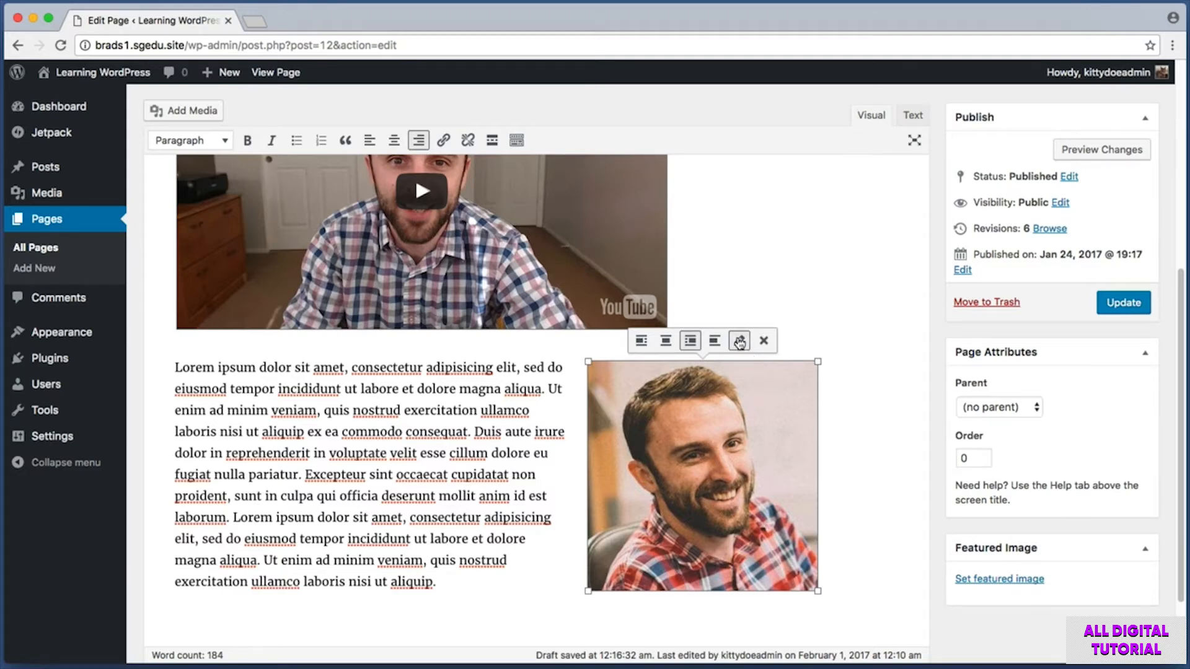
key("super+shift+4")
left_click_drag(215, 250, 471, 285)
key("super+shift+4")
left_click_drag(209, 283, 417, 322)
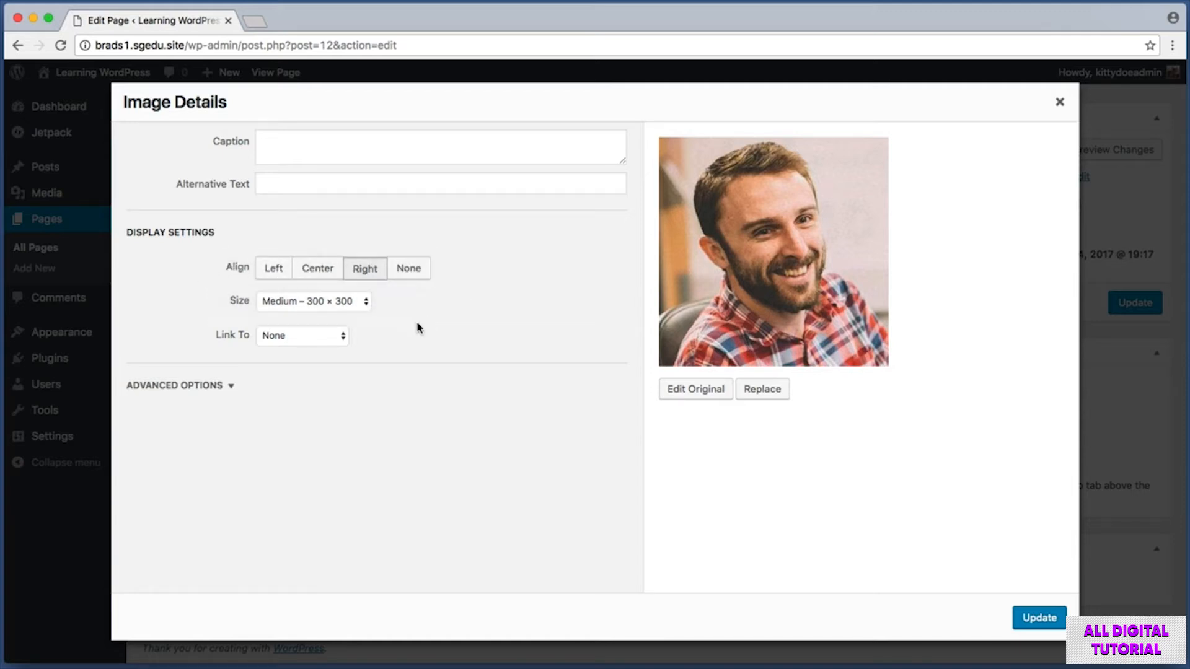
Give the photo the caption "This is a cheesy photo of myself." in its image details
left_click(322, 147)
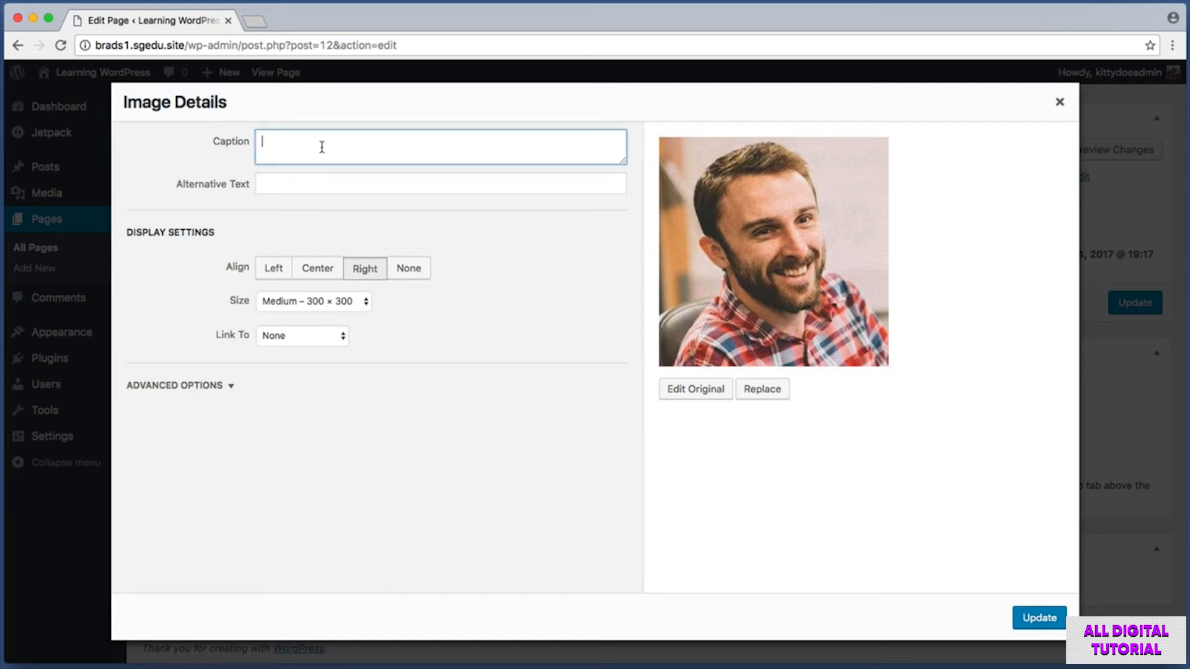
type("This is a cheesy photo of myself.")
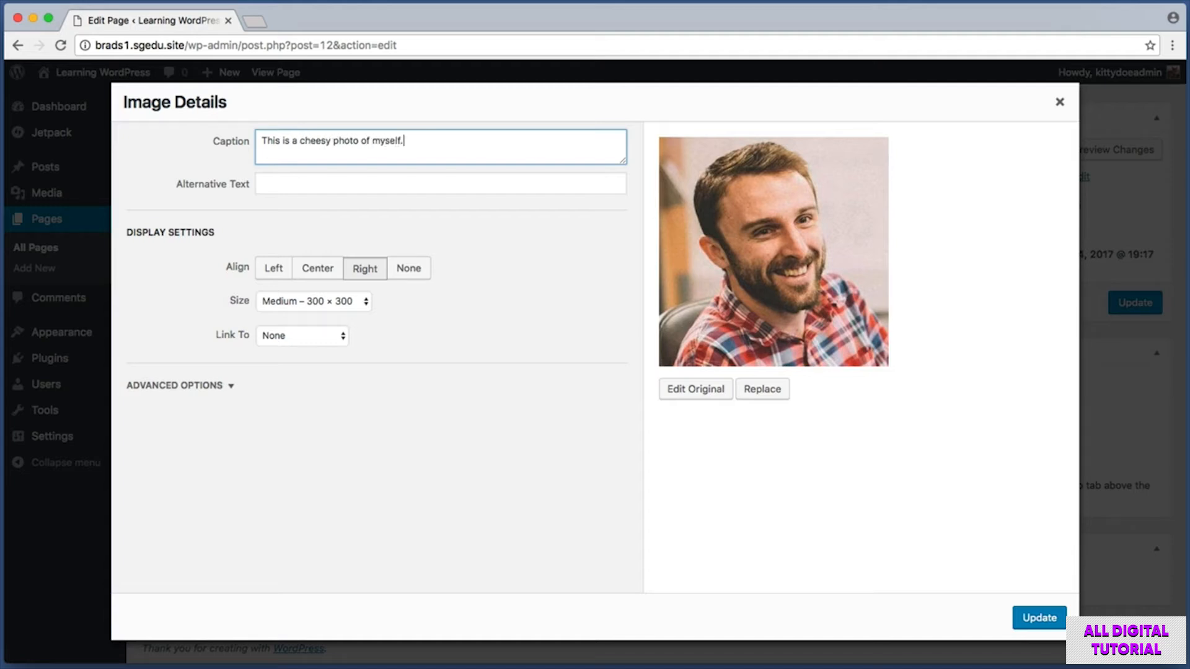
key("super+shift+4")
left_click_drag(148, 171, 425, 199)
Enter alternative text saying whose photo it is, then apply the image details to the page
left_click(415, 185)
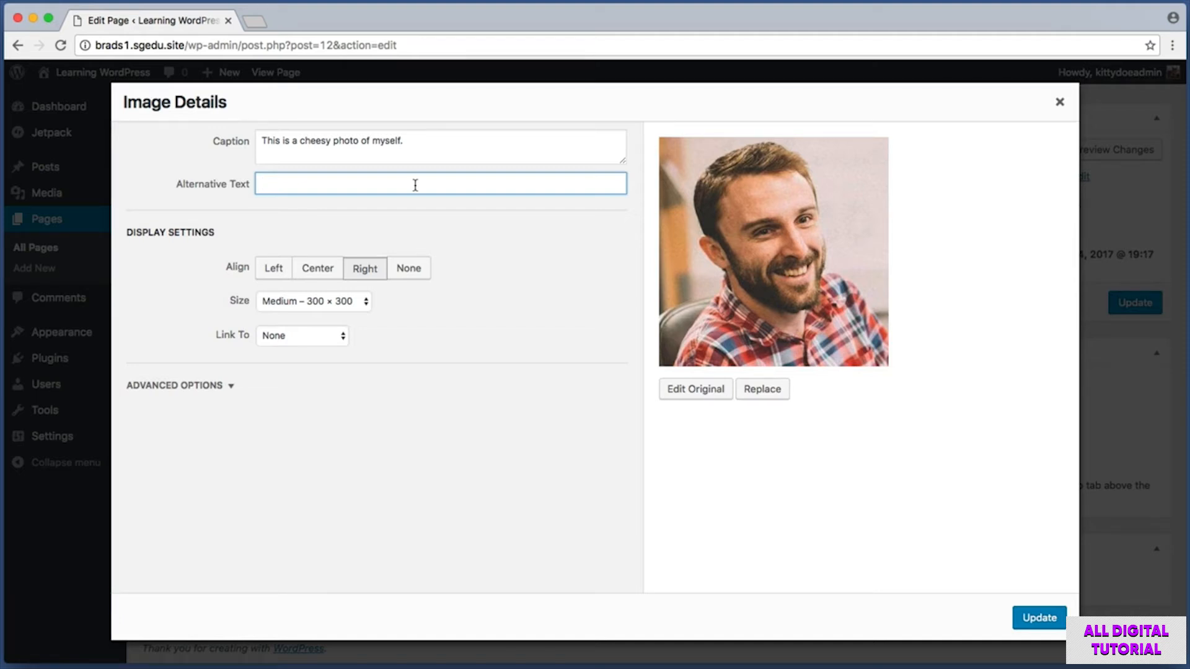
type("Photo of Brad")
key("super+shift+4")
left_click_drag(145, 171, 388, 196)
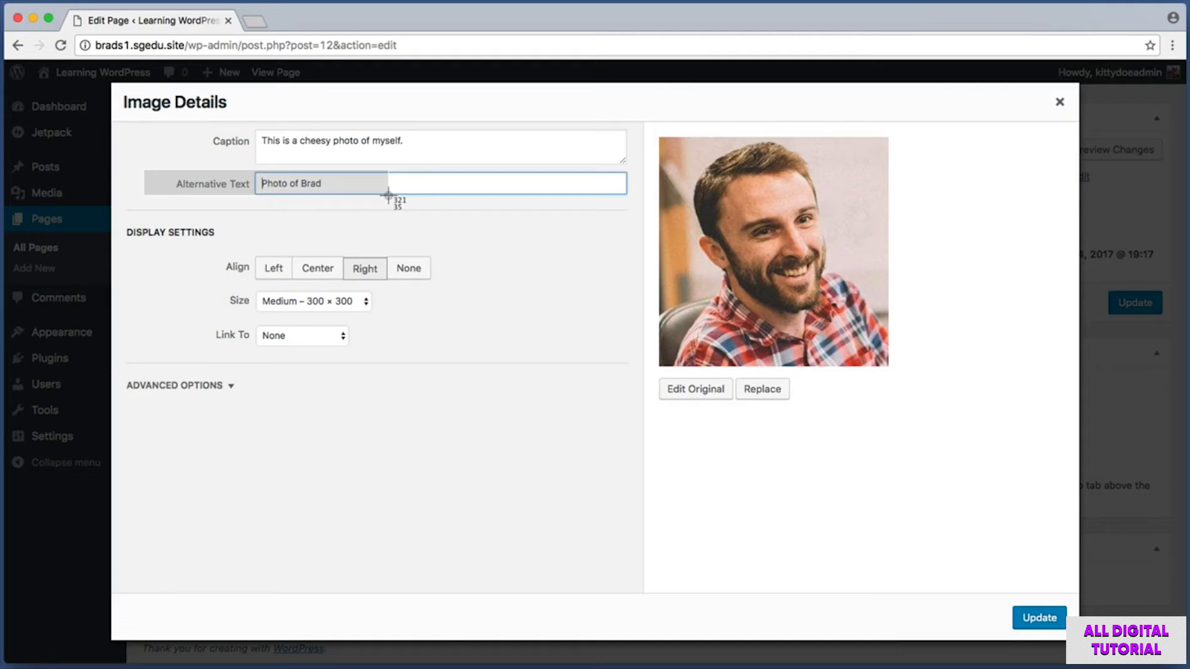
key("Escape")
left_click_drag(380, 184, 213, 187)
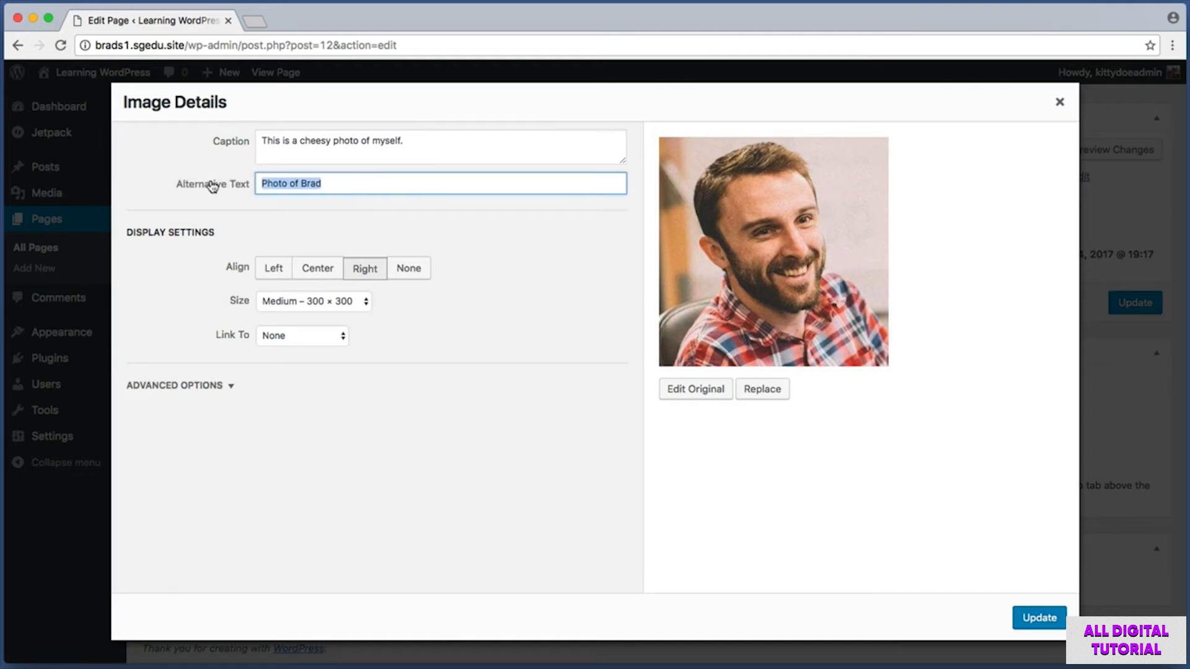
left_click(350, 182)
key("super+shift+4")
left_click_drag(986, 589, 1085, 637)
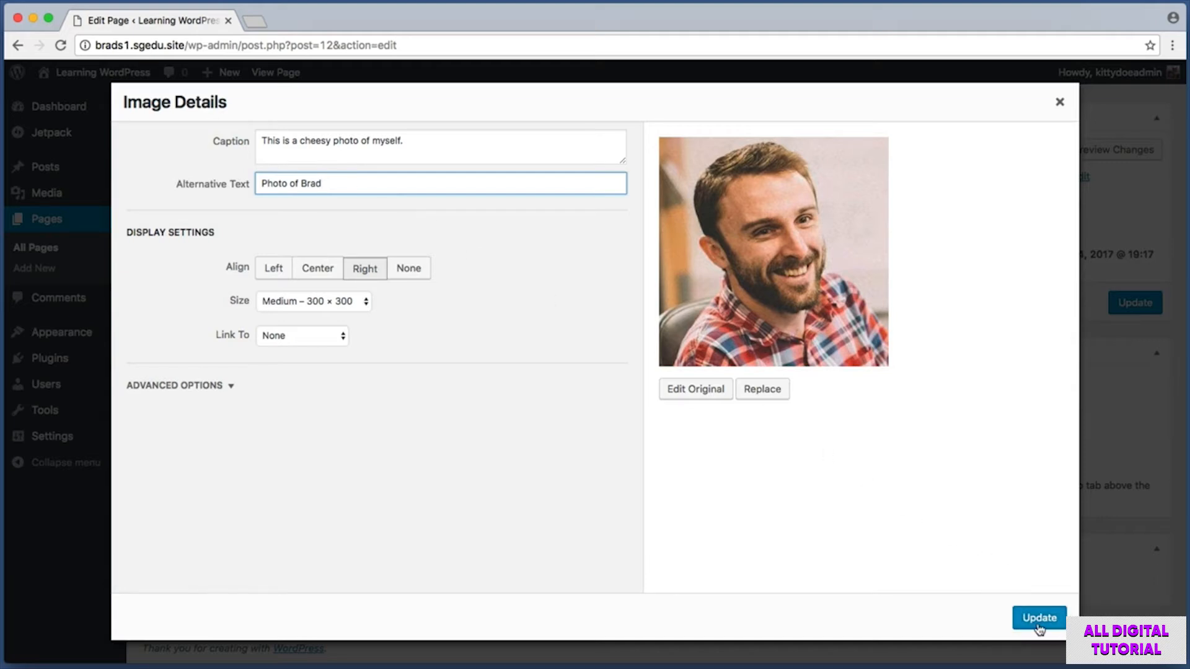
left_click(1039, 618)
key("super+shift+4")
left_click_drag(576, 617, 772, 591)
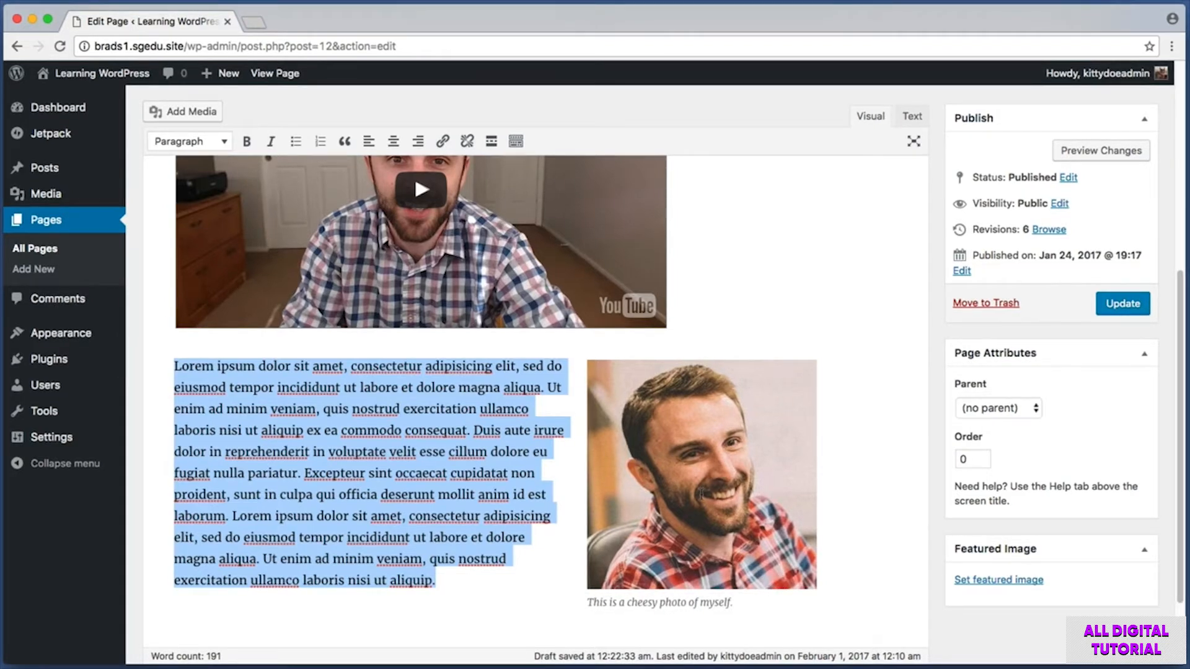
Update the About Us page and view its published version
key("super+shift+4")
left_click_drag(1084, 287, 1158, 328)
left_click(1123, 310)
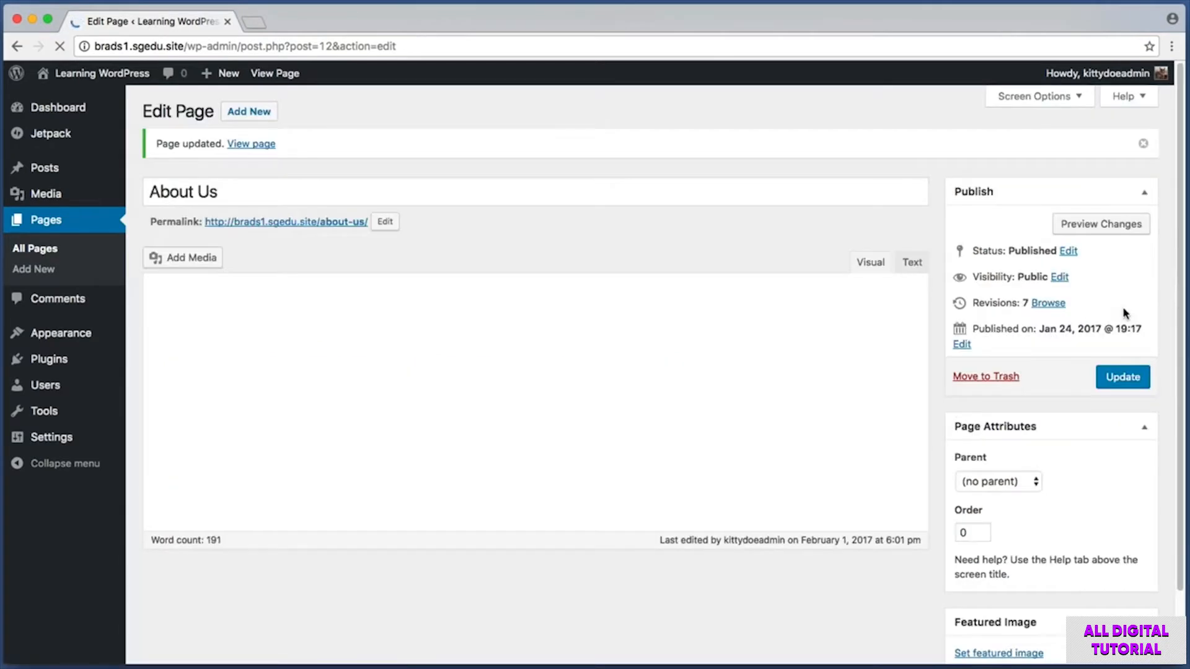
key("super+shift+4")
left_click_drag(136, 113, 352, 158)
left_click(266, 138)
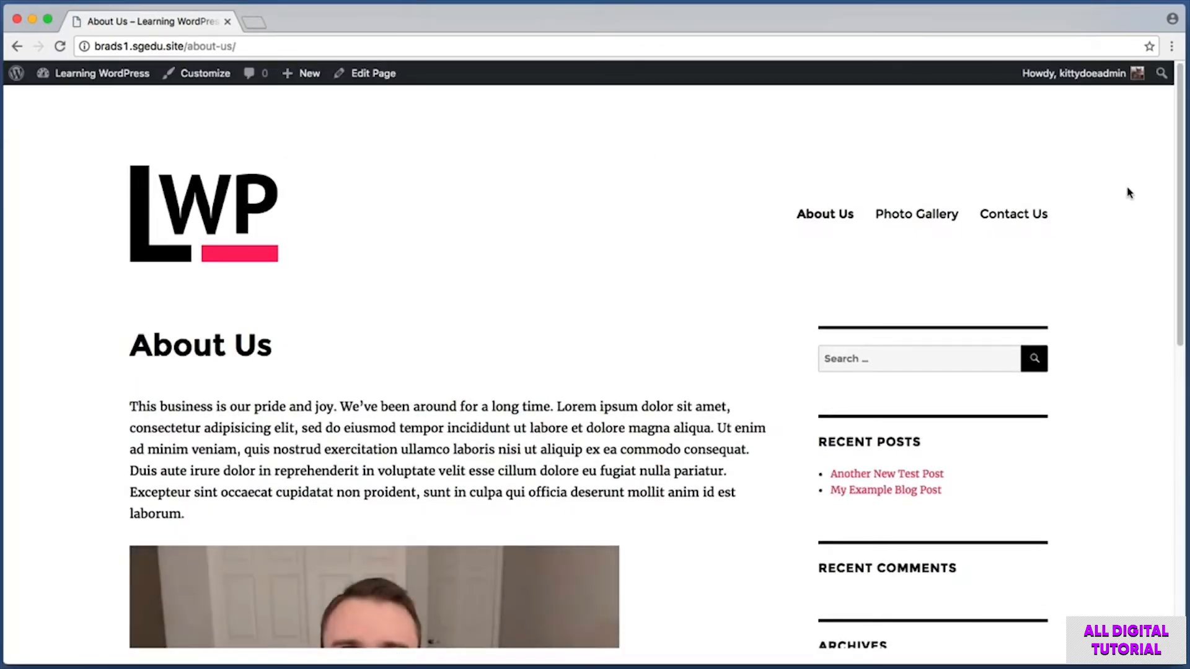
Examine the captioned photo, the video, the page title and the opening paragraph on the published page
left_click_drag(1184, 204, 1184, 437)
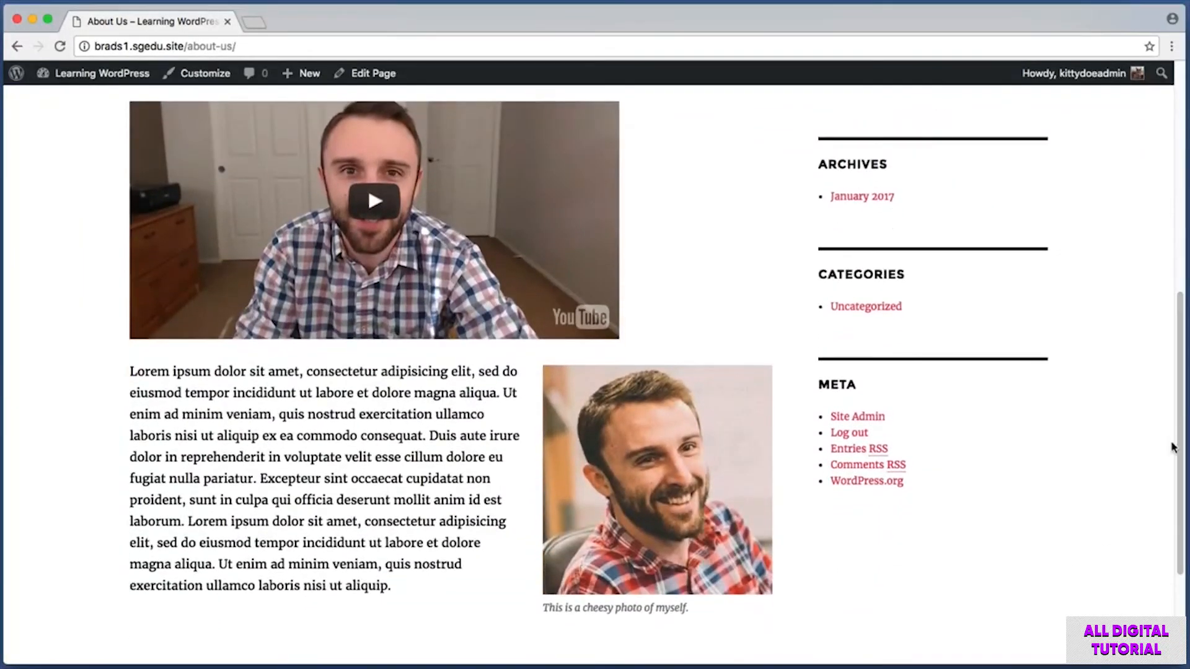
key("super+shift+4")
left_click_drag(530, 351, 789, 622)
scroll(1181, 483, "up", 4)
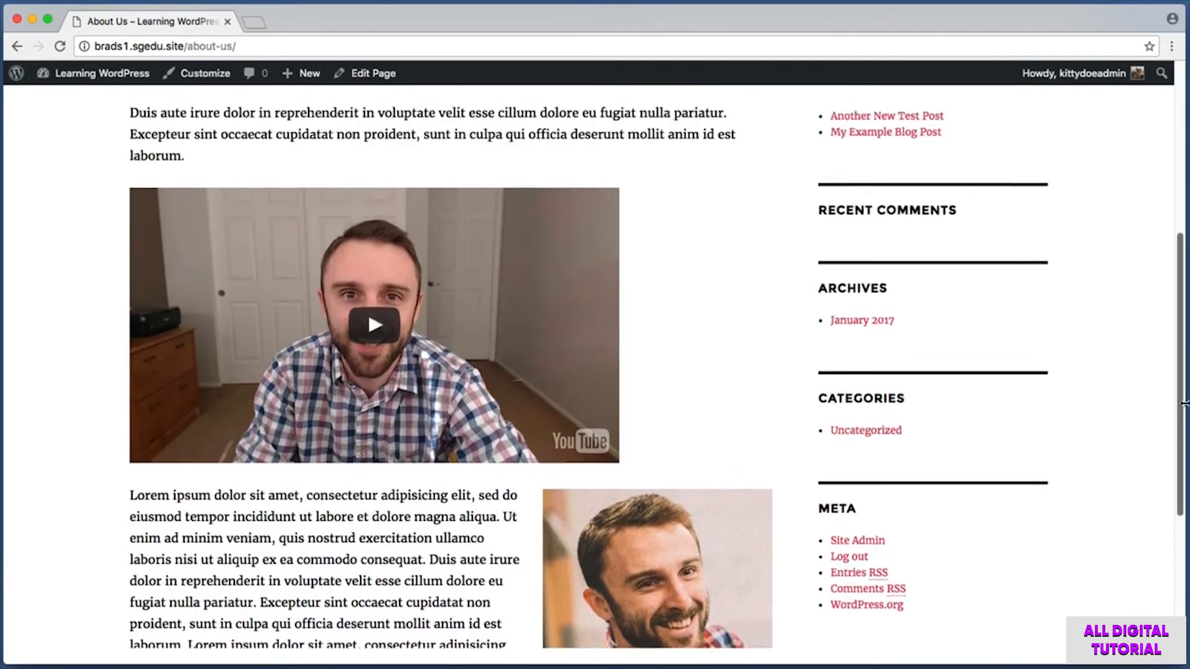
scroll(1183, 405, "up", 10)
key("super+shift+4")
left_click_drag(101, 316, 299, 379)
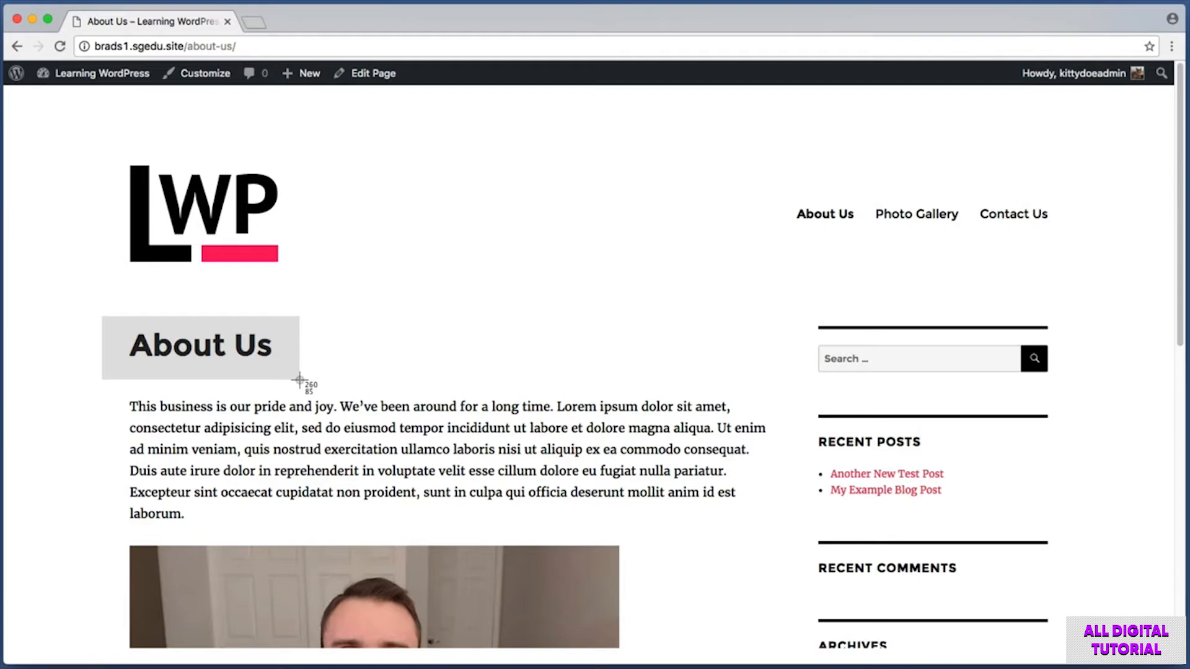
left_click_drag(299, 379, 300, 381)
scroll(199, 366, "down", 3)
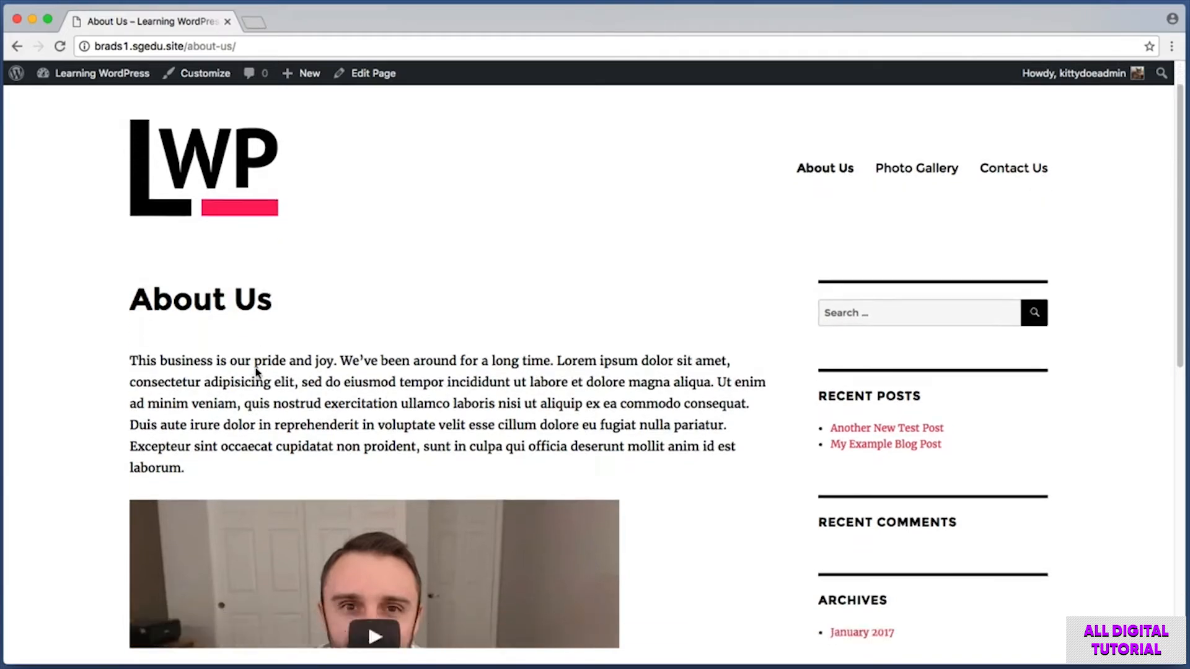
left_click_drag(130, 328, 329, 428)
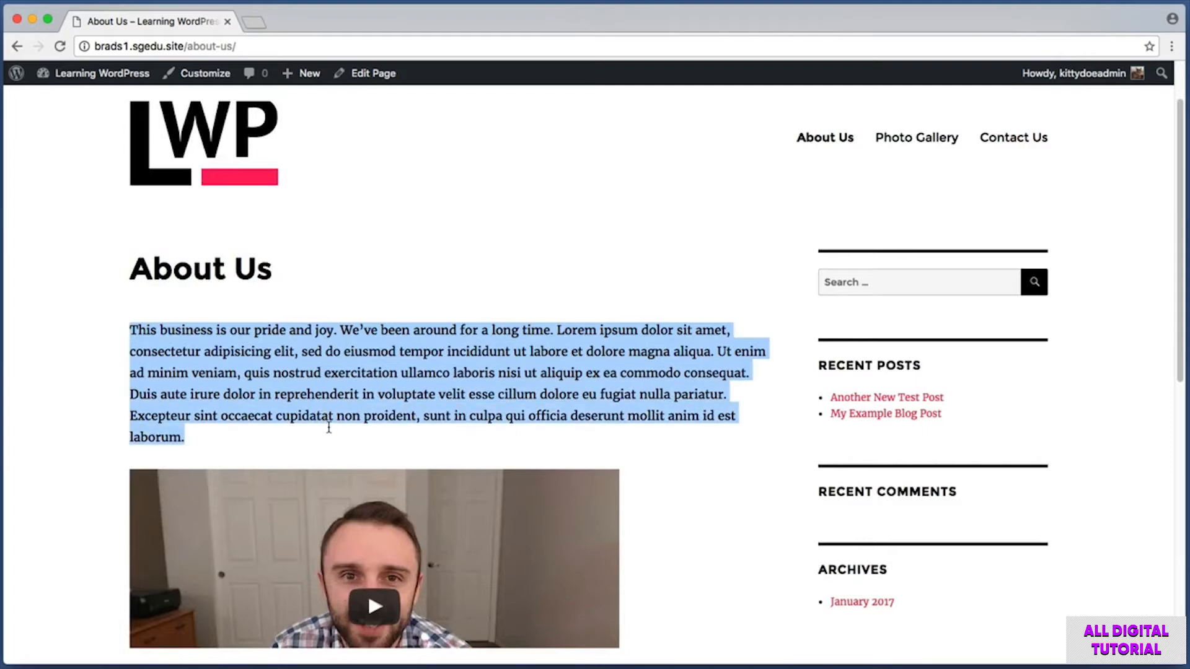
left_click(306, 372)
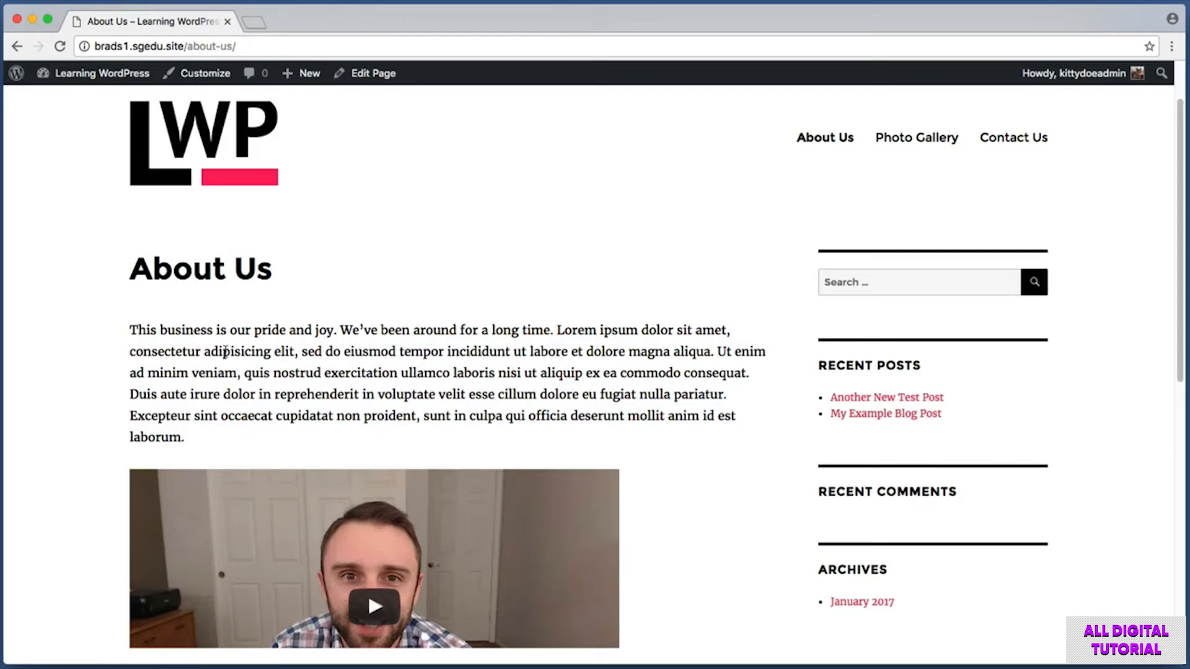
Look at the space beneath the page title and above the second paragraph as possible spots for subheadings
key("super+shift+4")
left_click_drag(117, 249, 298, 295)
key("super+shift+4")
left_click_drag(128, 294, 344, 319)
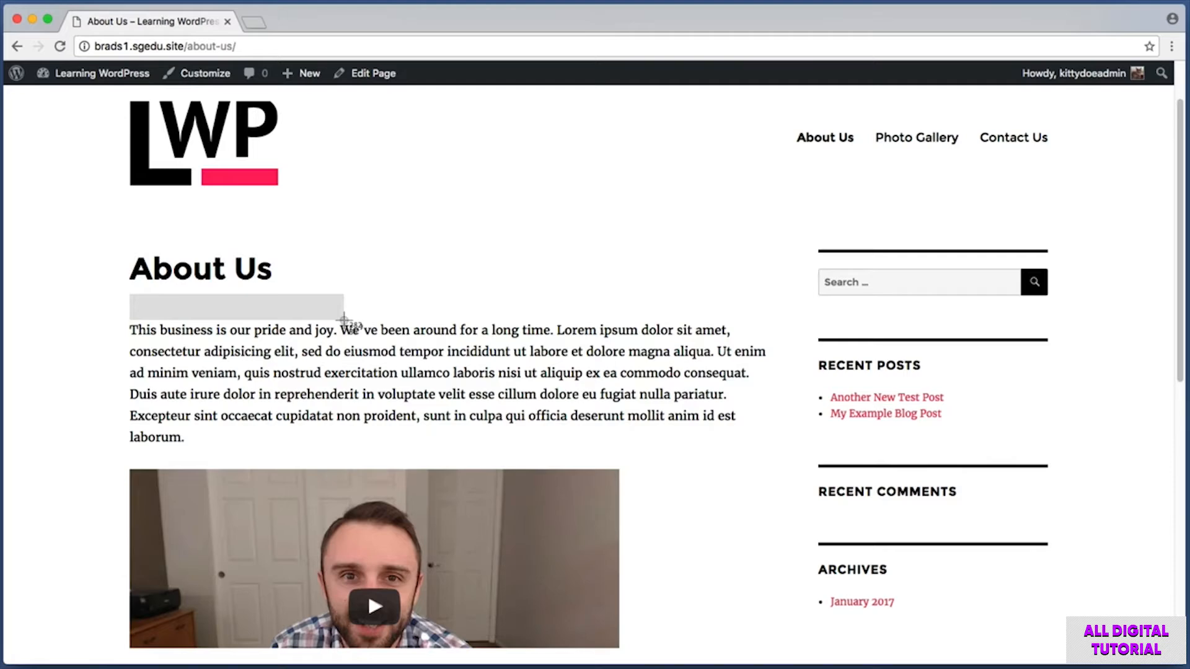
left_click_drag(344, 319, 343, 319)
scroll(87, 324, "down", 8)
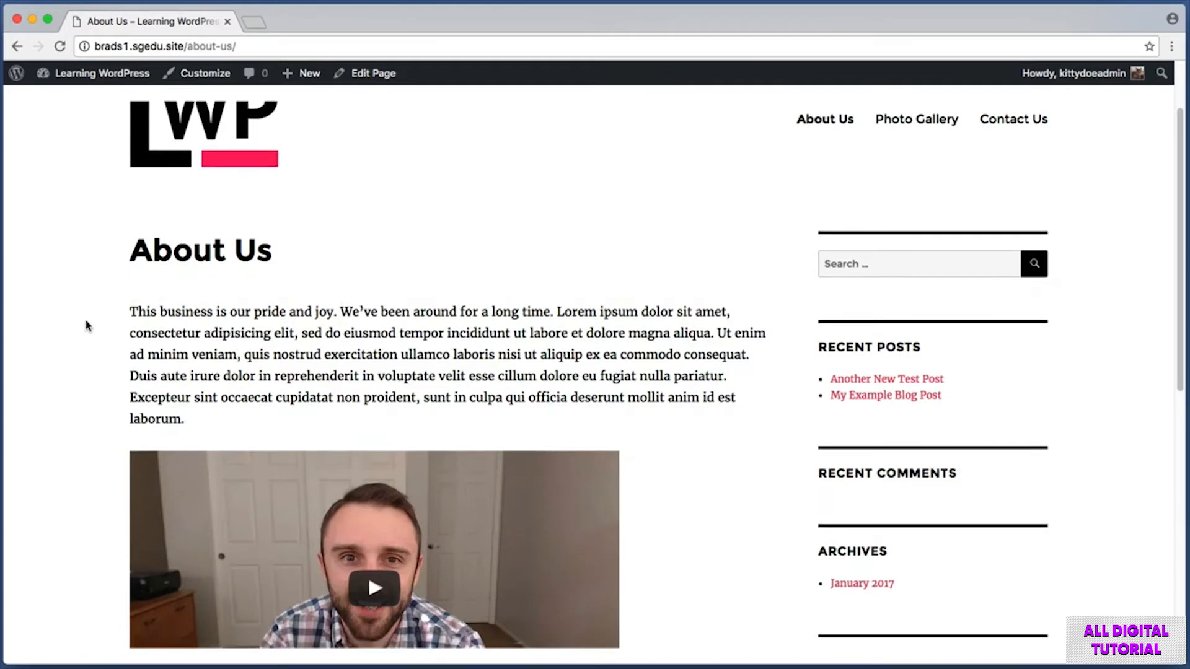
key("super+shift+4")
left_click_drag(124, 507, 323, 506)
key("super+shift+4")
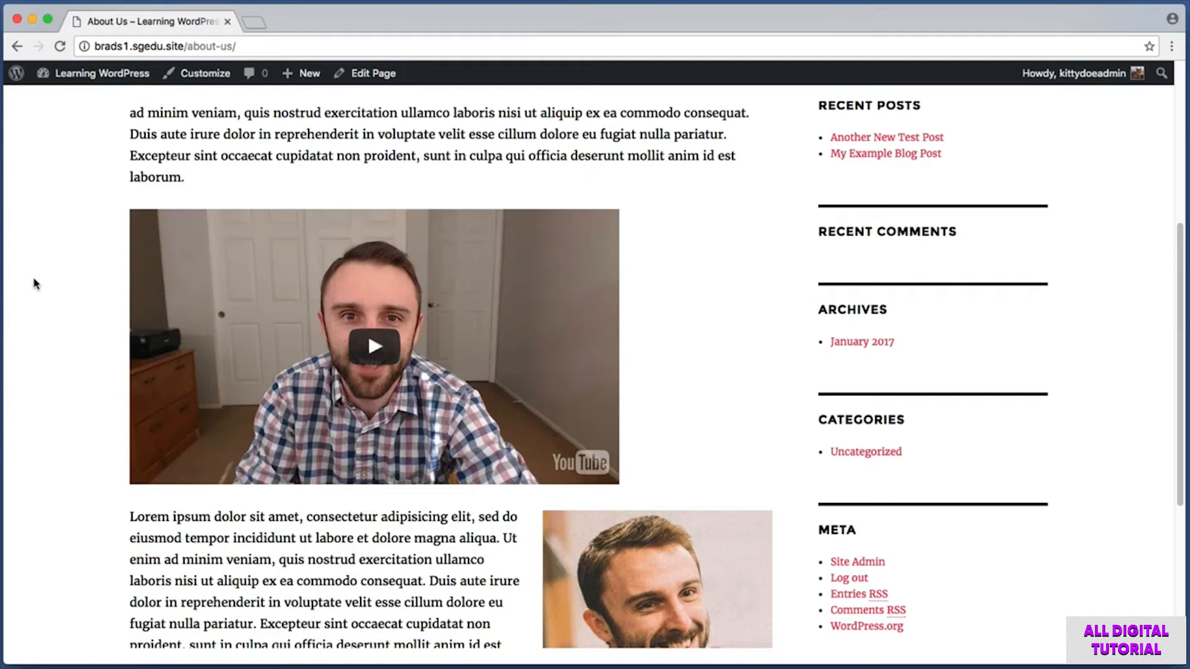
Reopen the About Us page for editing from its published view and look at its title
key("super+shift+4")
left_click_drag(338, 88, 407, 59)
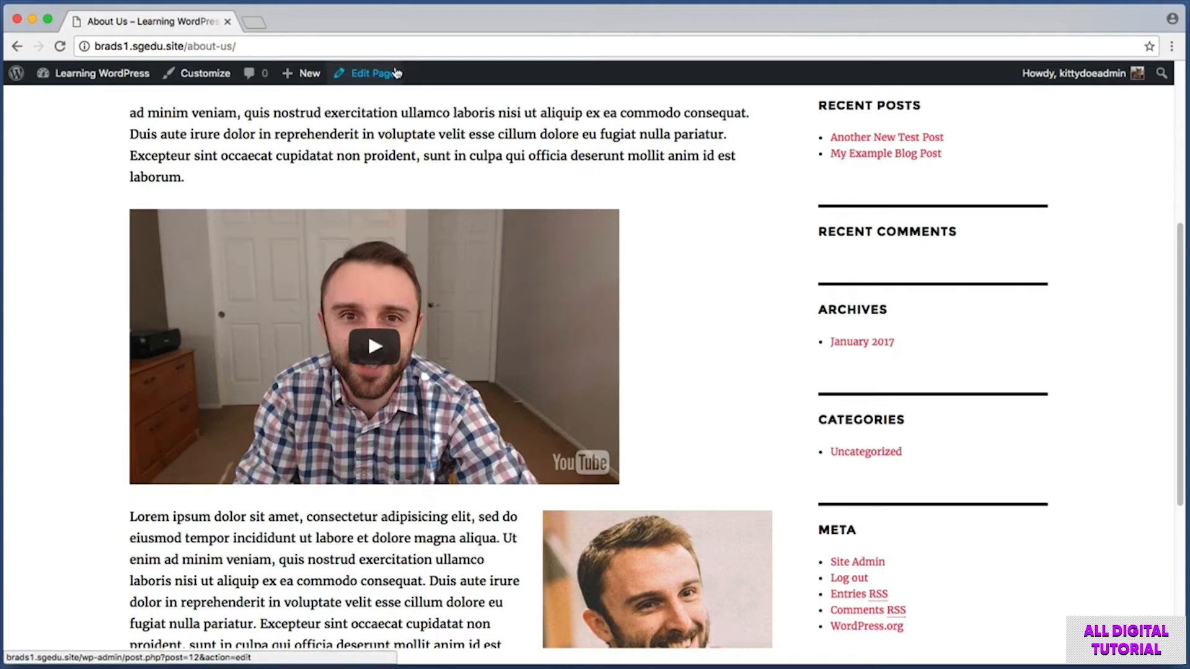
left_click(383, 74)
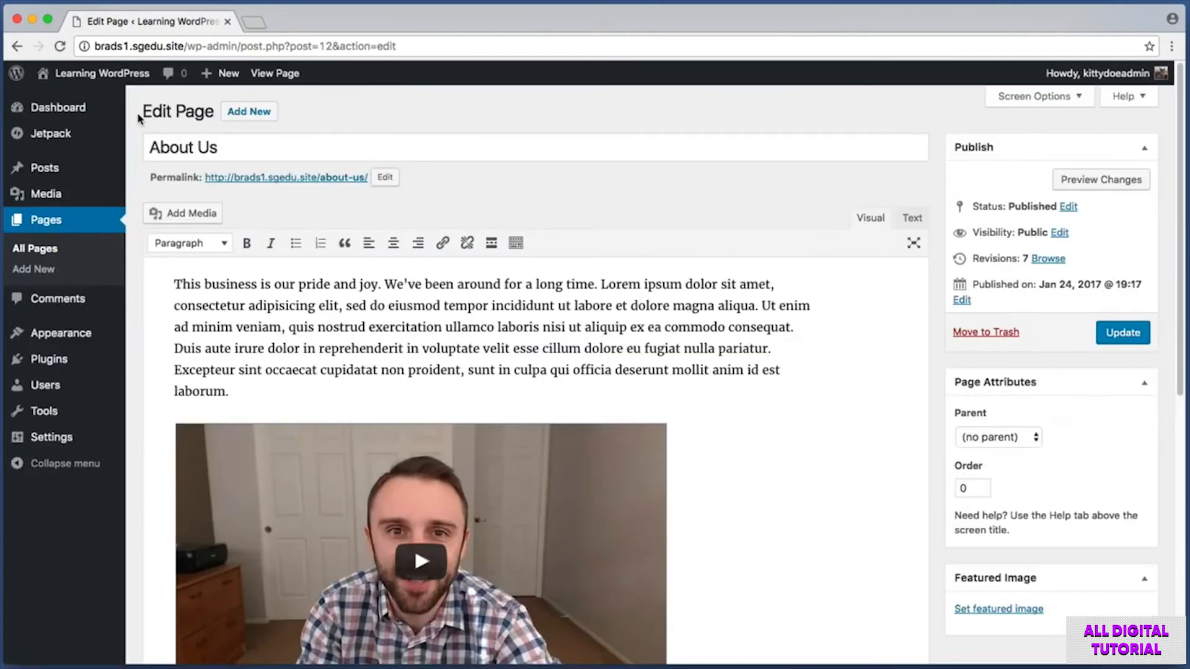
key("super+shift+4")
left_click_drag(138, 130, 334, 162)
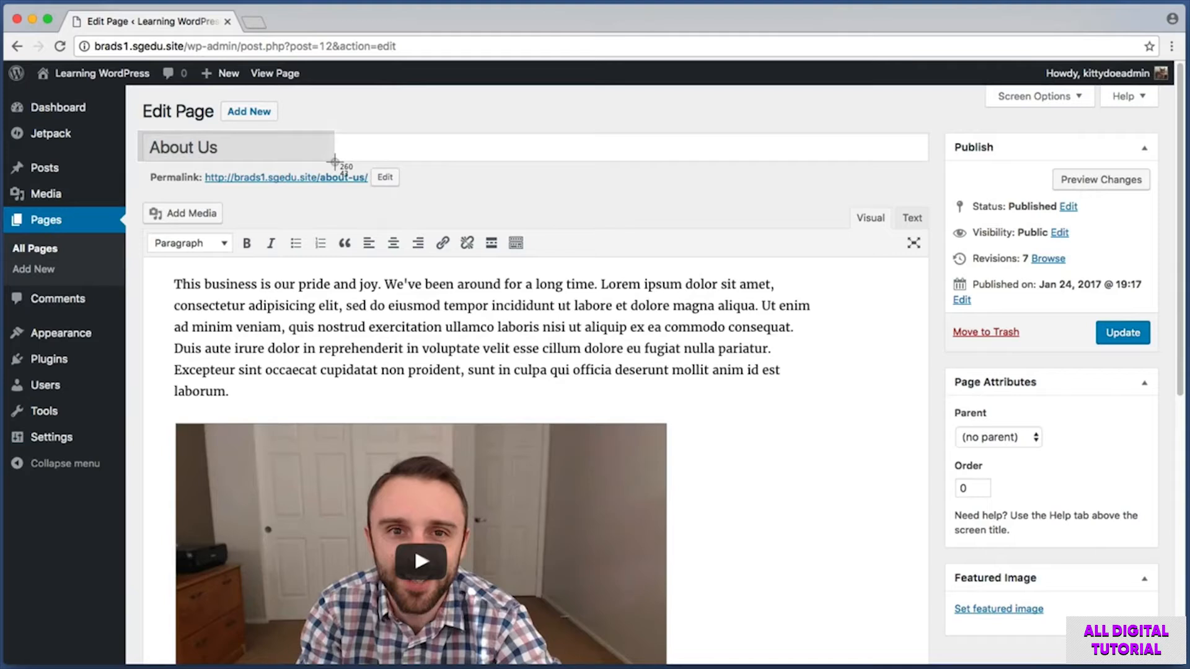
left_click_drag(335, 162, 336, 163)
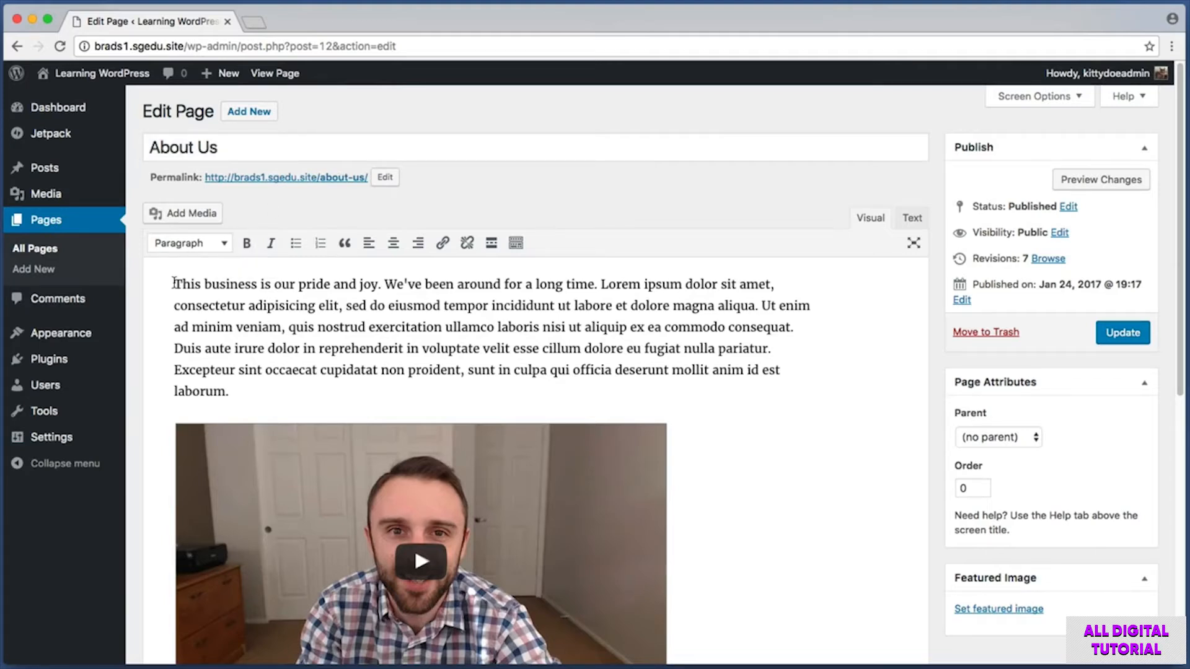
Add a new line above the first paragraph with the placeholder text "jaskfkjlsd"
left_click_drag(176, 283, 449, 351)
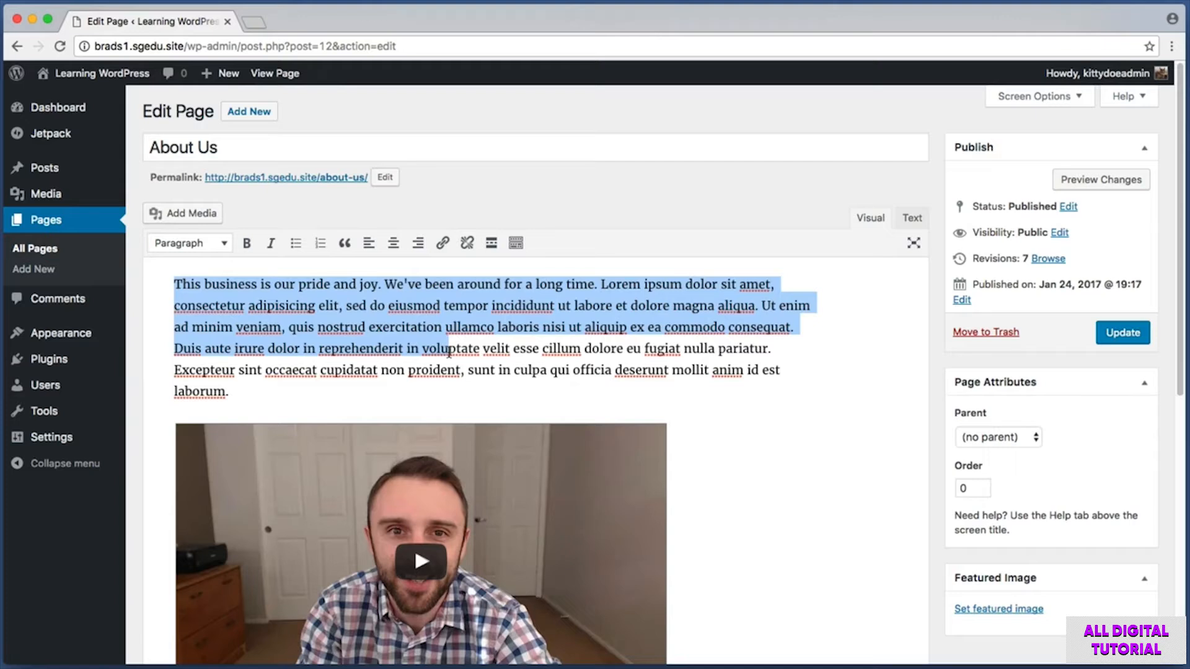
left_click(177, 282)
key("Return")
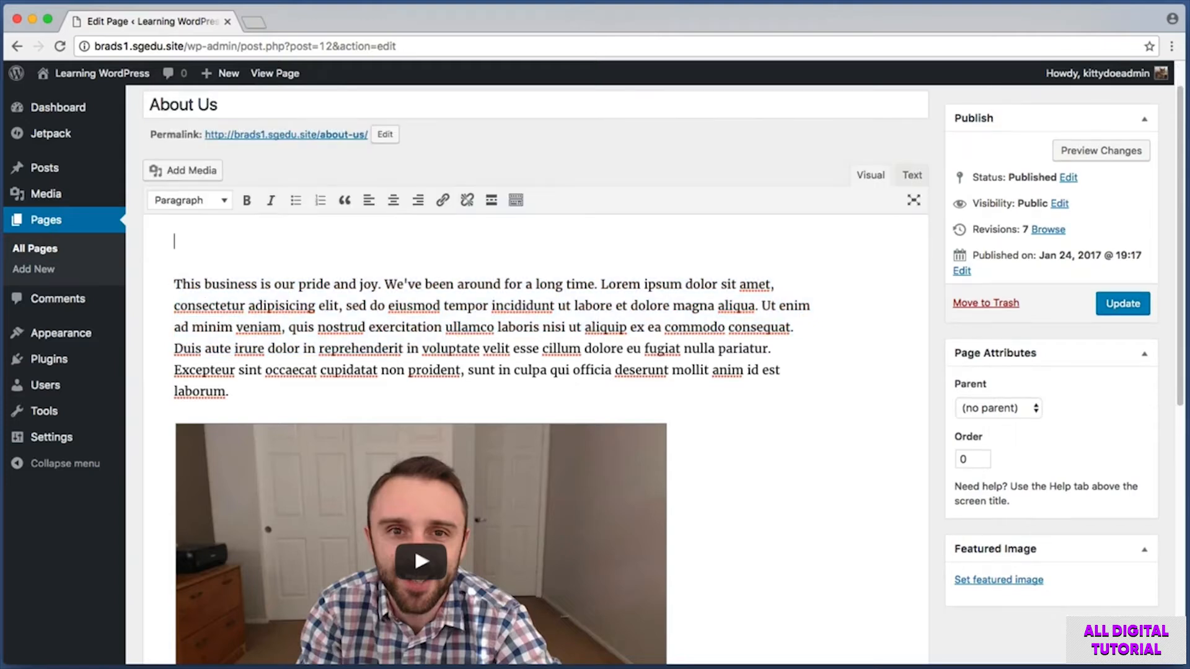
type("jaskfkjlsd")
Try the Heading 1 and Heading 2 formats on the placeholder line above the first paragraph
left_click_drag(243, 242, 170, 242)
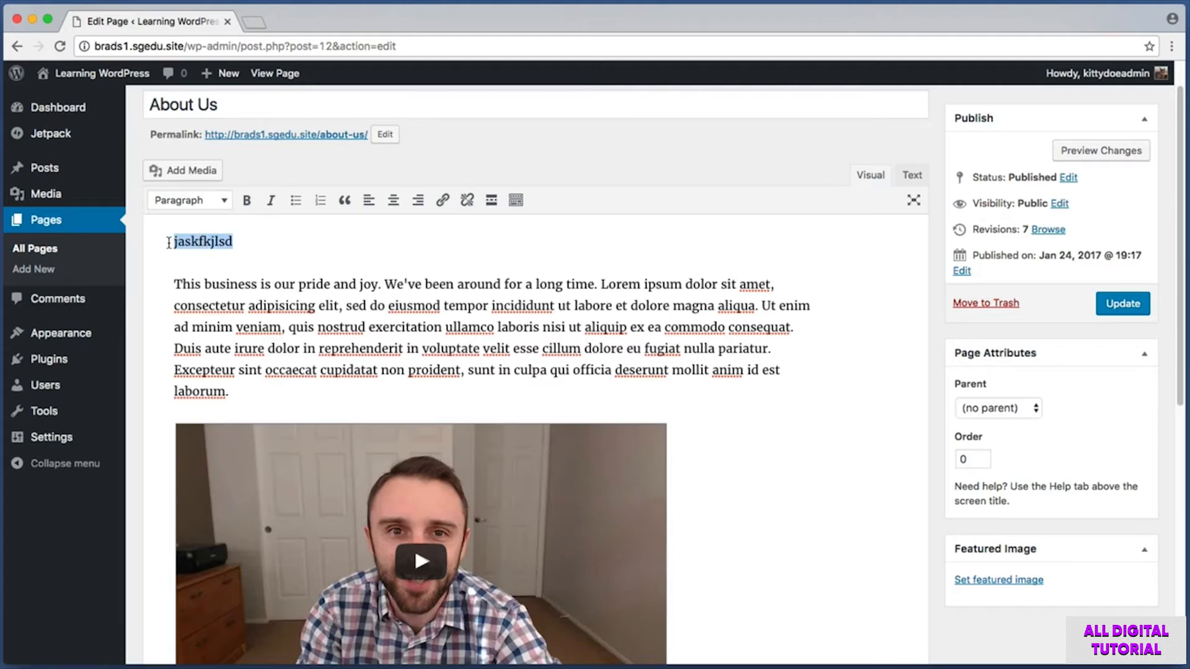
left_click(257, 242)
left_click_drag(258, 241, 114, 244)
left_click_drag(254, 395, 162, 287)
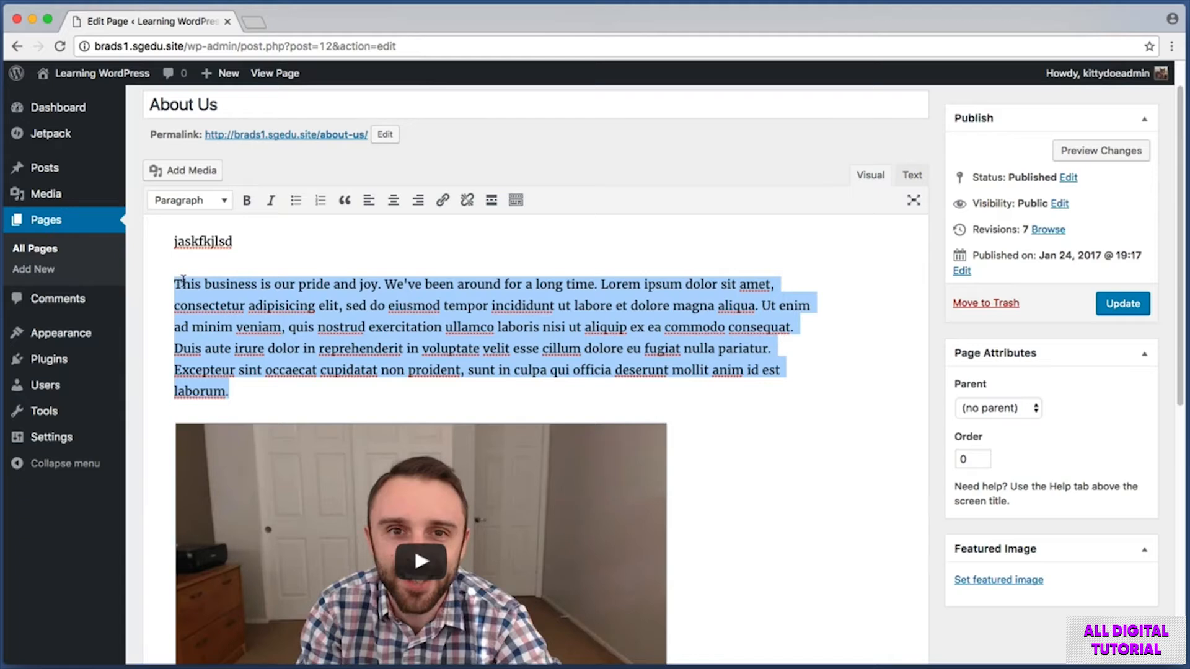
left_click_drag(253, 244, 146, 244)
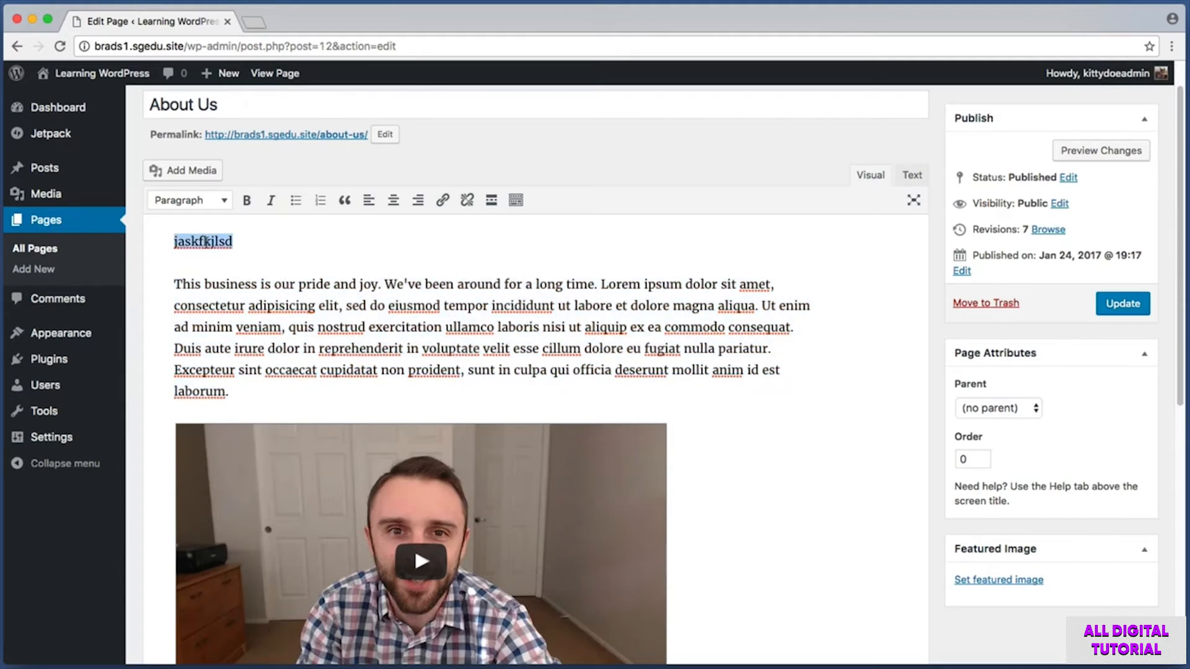
left_click(255, 244)
left_click_drag(281, 238, 113, 246)
key("super+shift+4")
left_click_drag(144, 186, 236, 218)
left_click(214, 207)
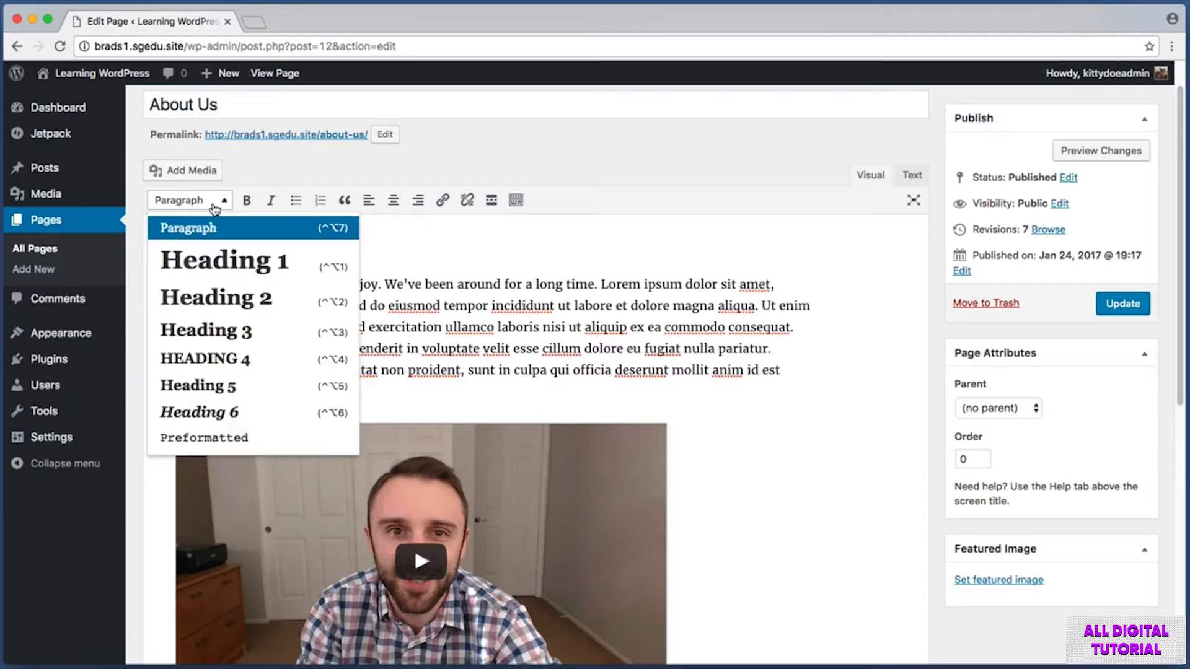
left_click(252, 267)
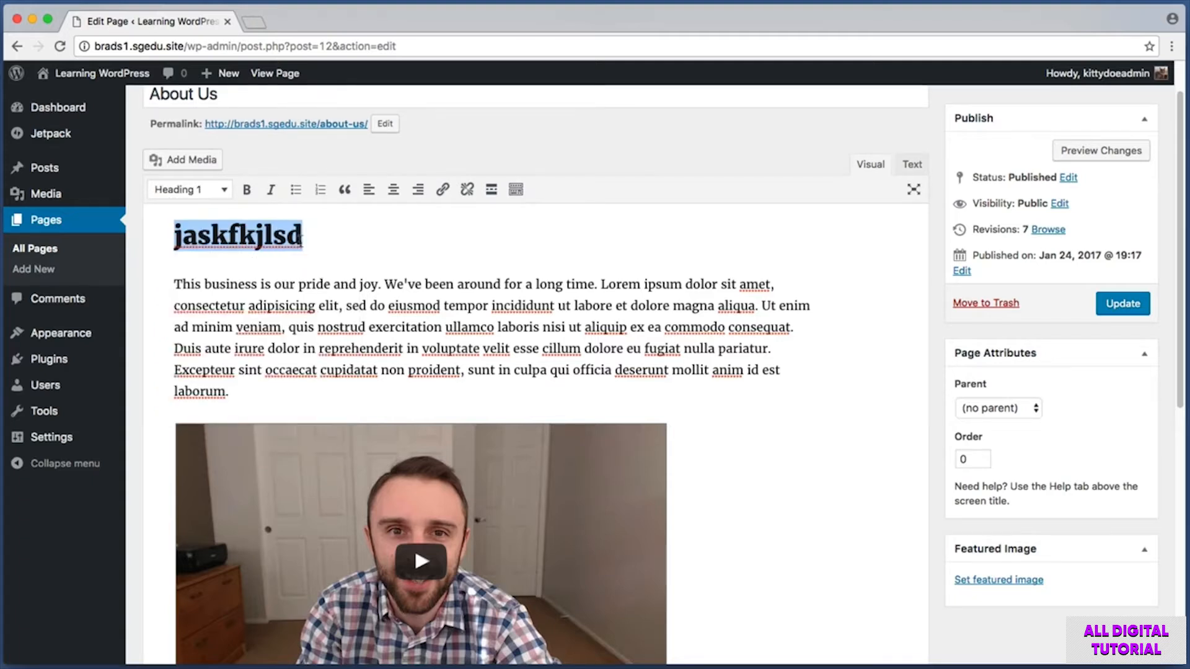
left_click(225, 192)
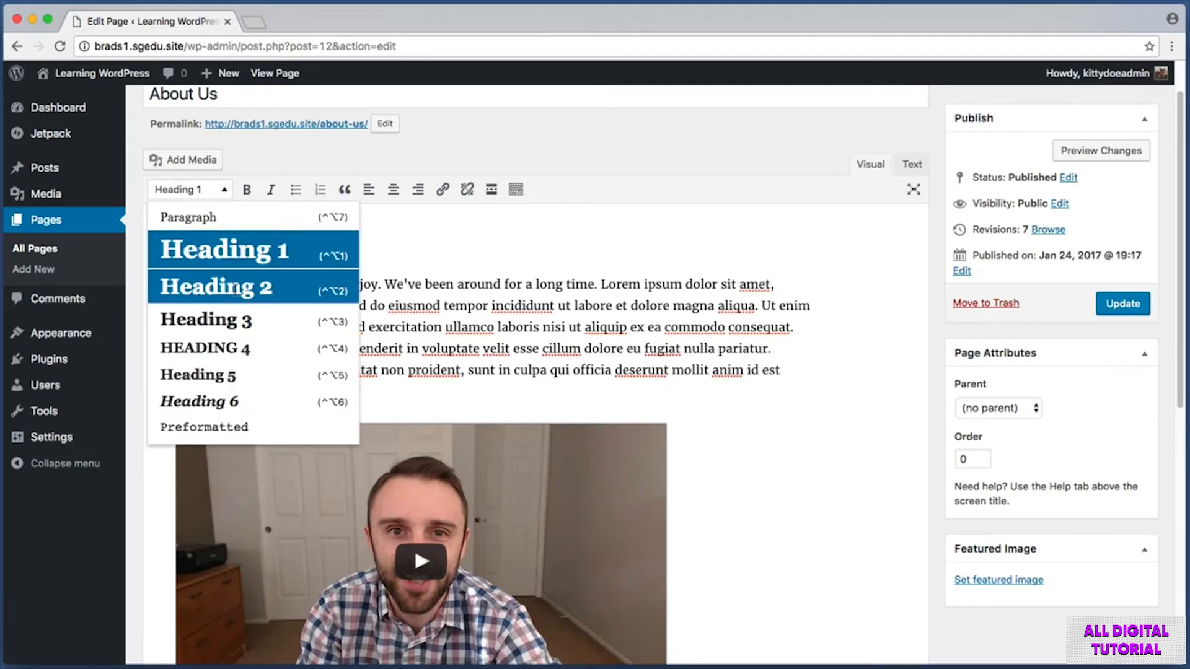
left_click(230, 285)
Format the placeholder line as Heading 3
left_click(225, 191)
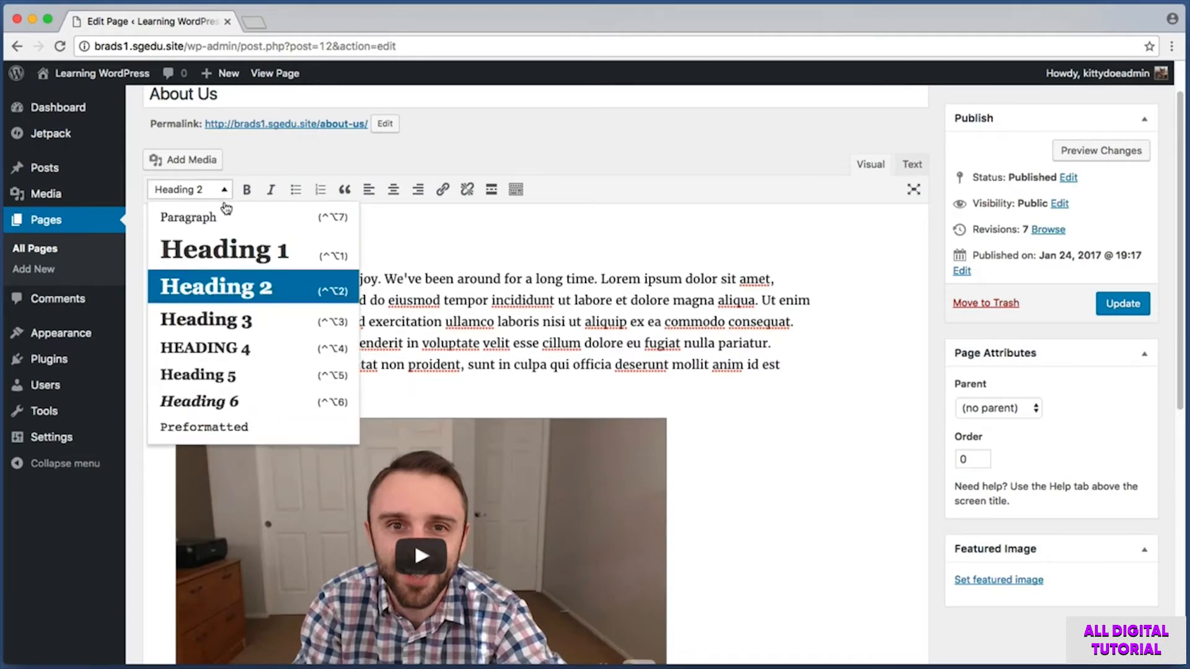
left_click(242, 319)
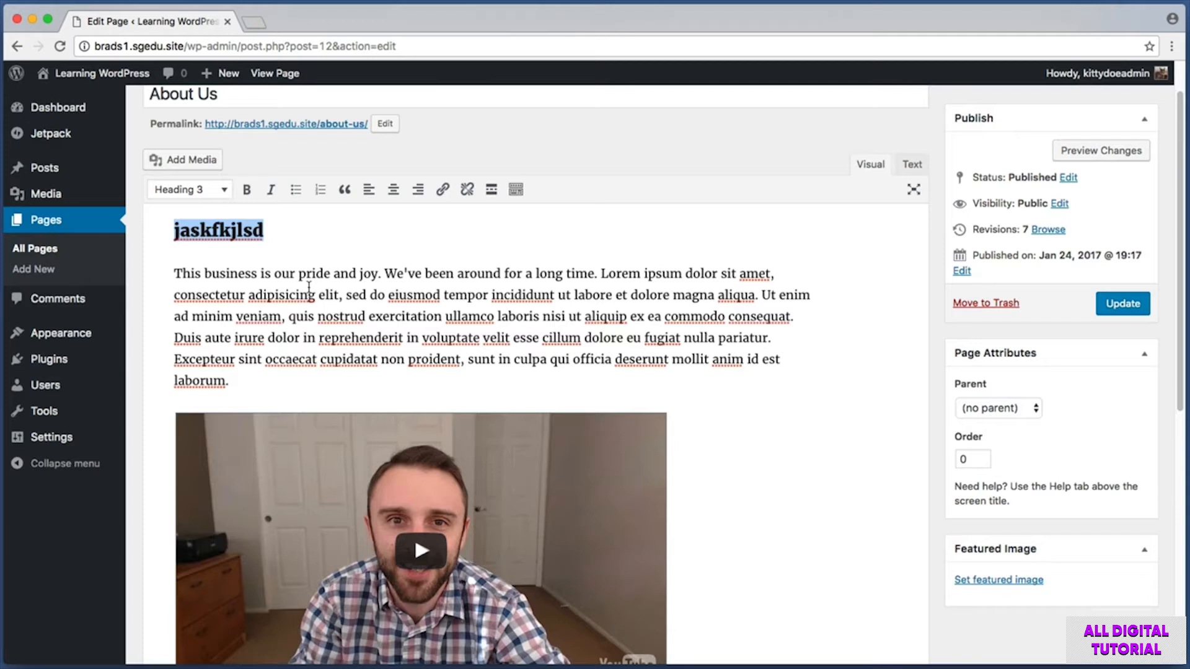
left_click(209, 190)
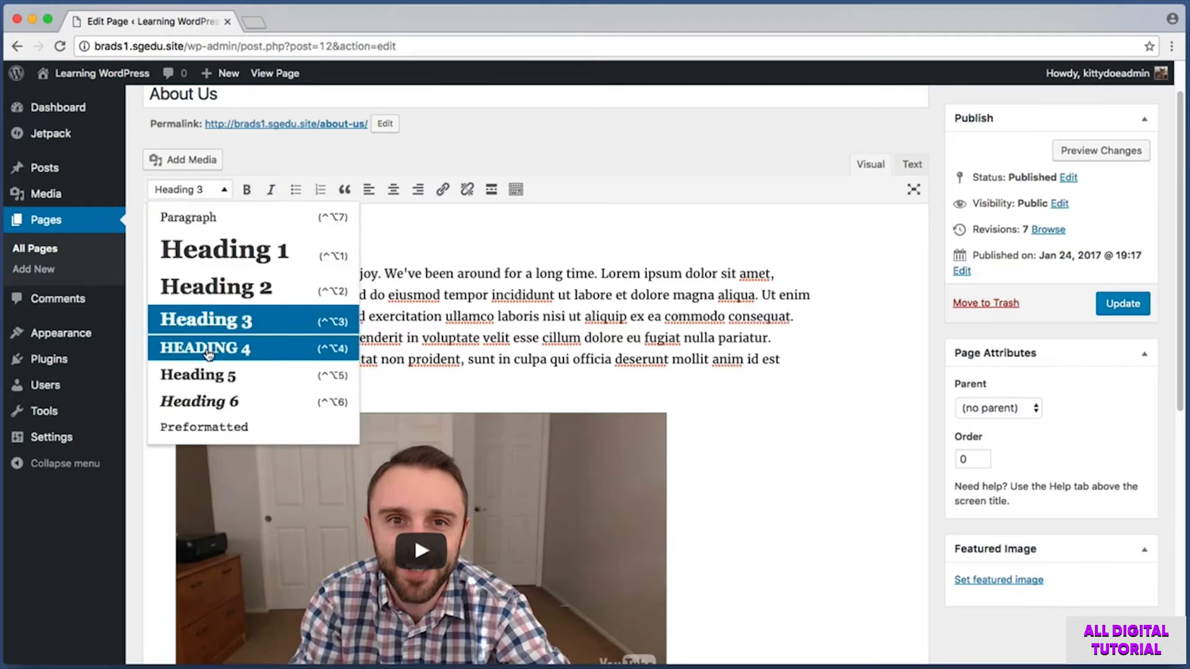
left_click(224, 191)
Replace the placeholder heading text with "About the Company"
key("Right")
key("BackSpace")
key("BackSpace")
key("BackSpace")
key("BackSpace")
key("BackSpace")
key("BackSpace")
key("BackSpace")
key("BackSpace")
key("BackSpace")
key("BackSpace")
type("About the Company")
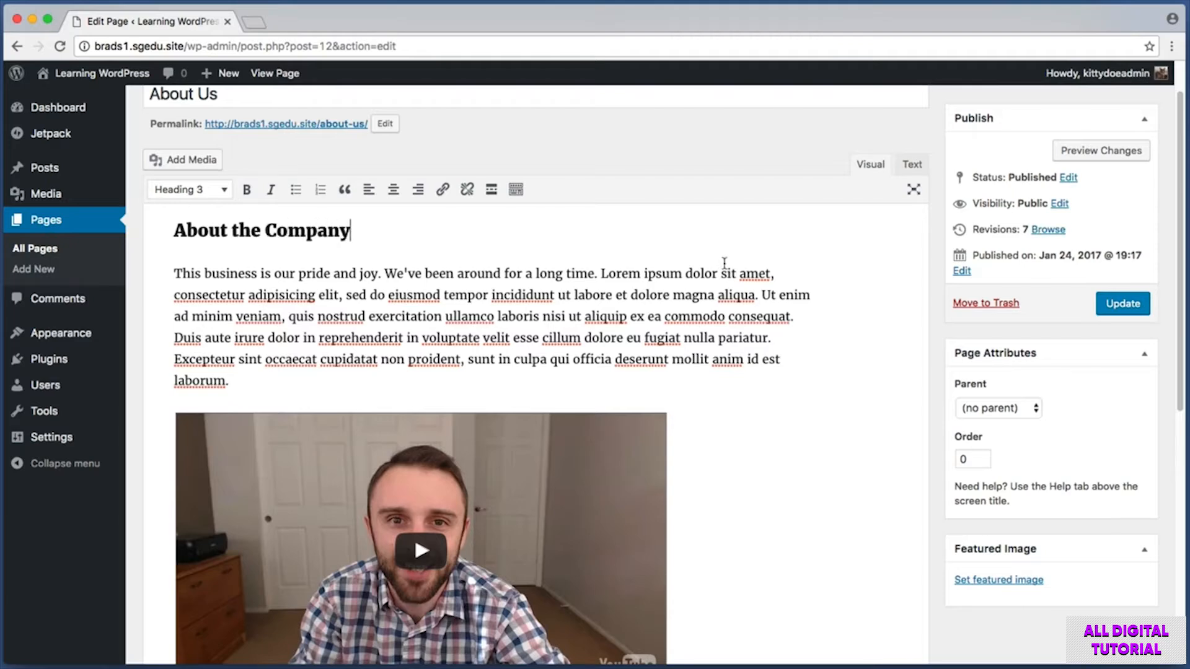
scroll(756, 301, "down", 5)
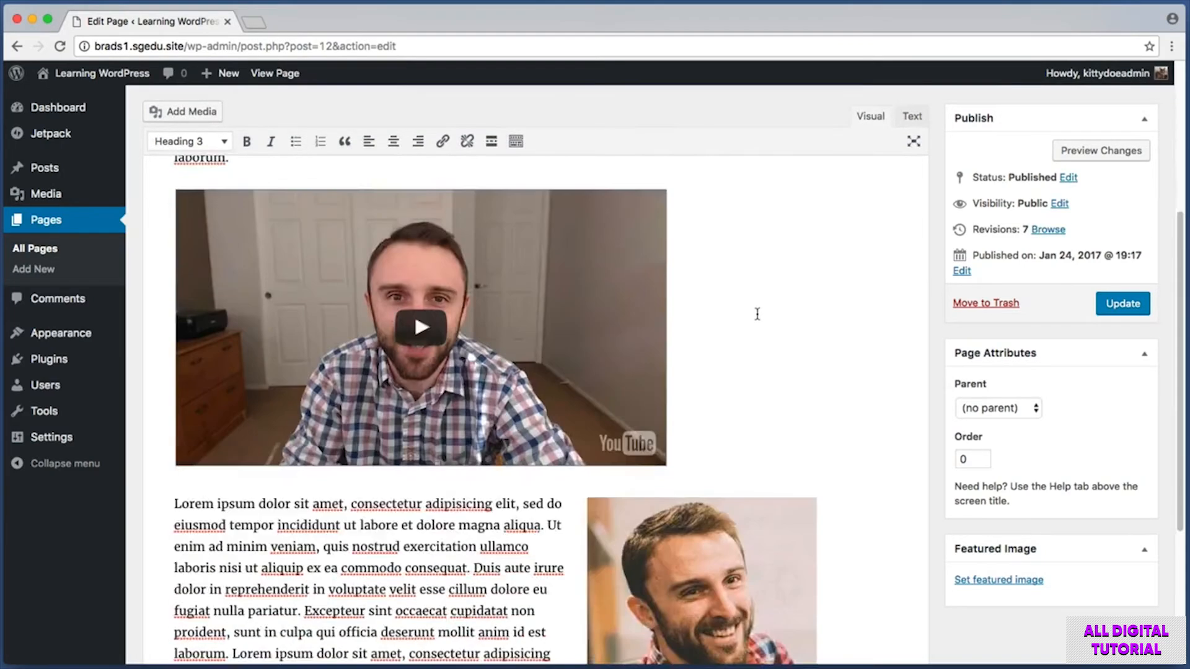
Insert the line "About Me" between the video and the second text block and format it as Heading 3
left_click(746, 290)
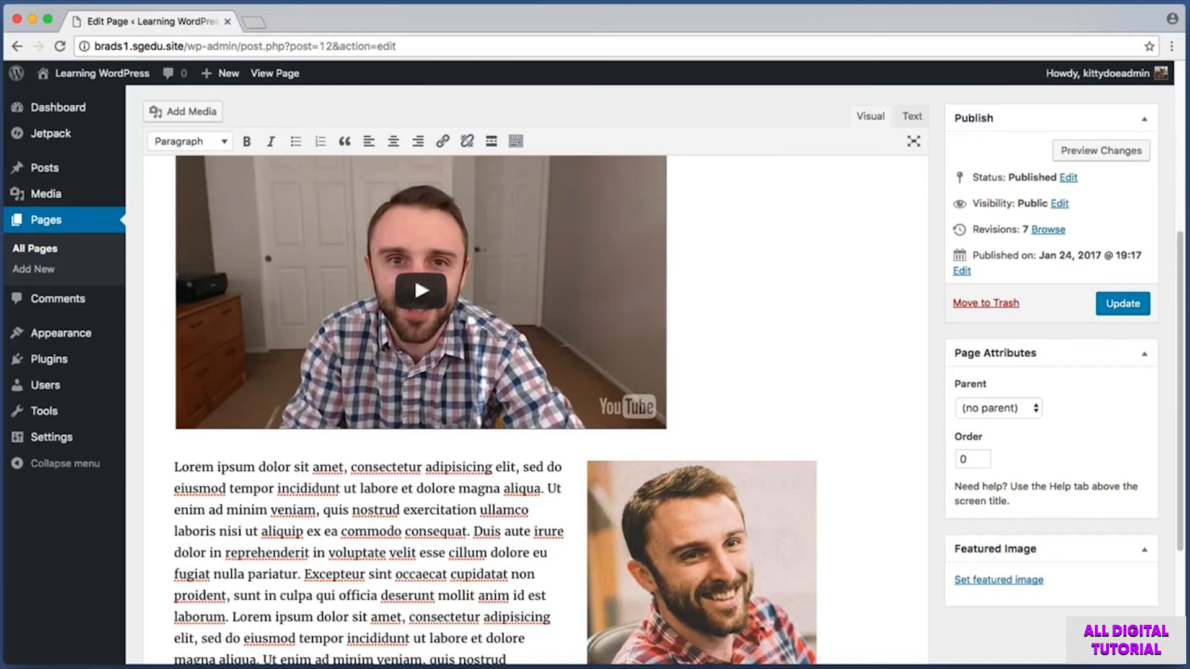
key("Return")
type("About Me")
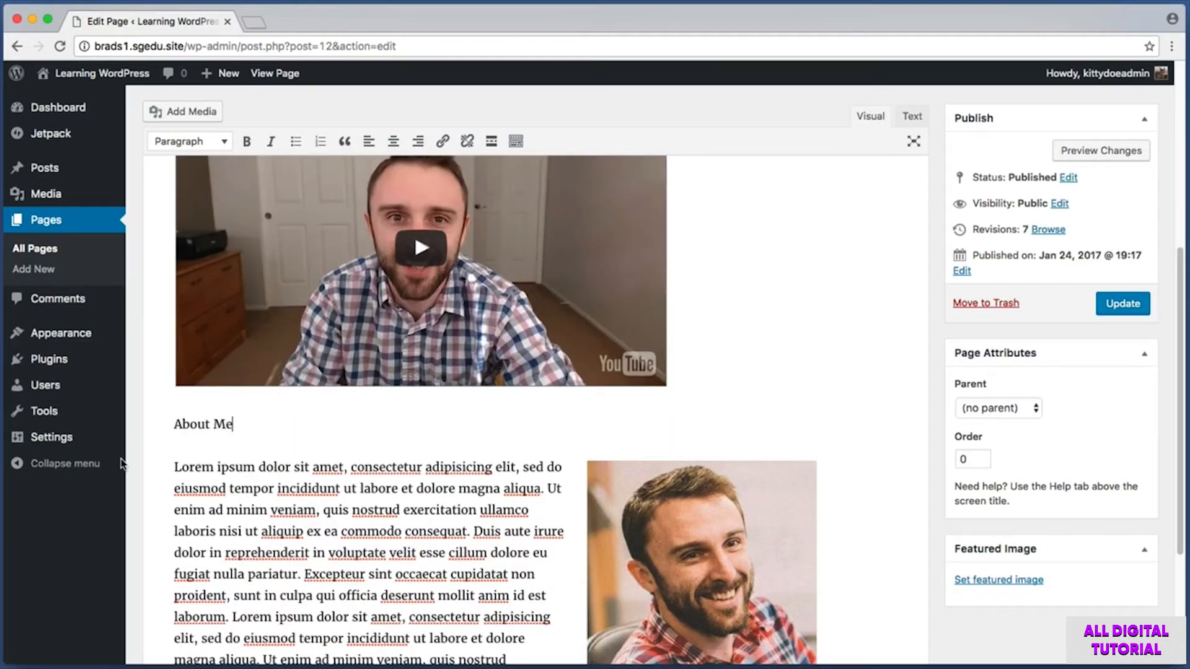
left_click_drag(233, 424, 159, 428)
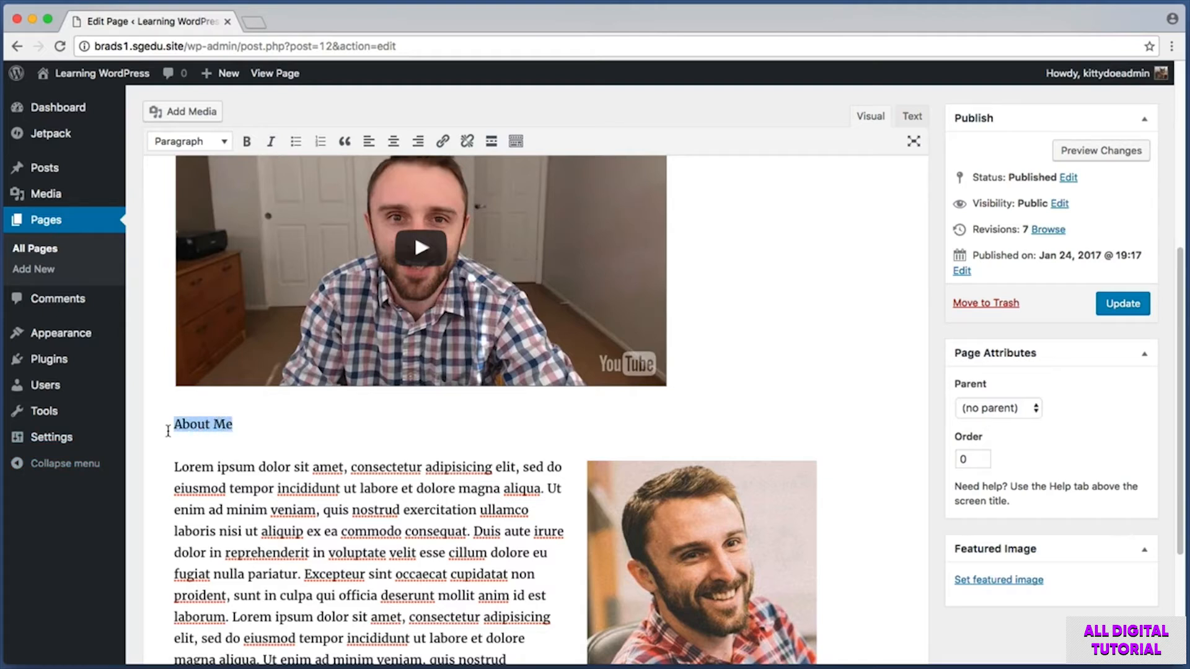
left_click(172, 146)
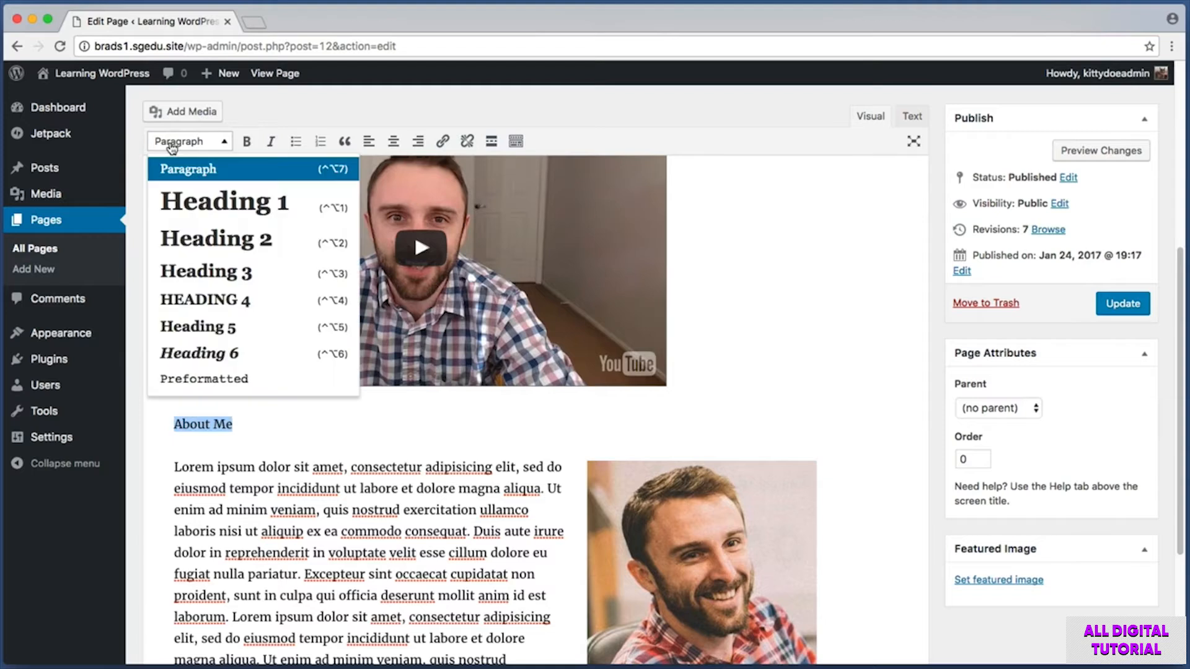
left_click(204, 277)
left_click(295, 428)
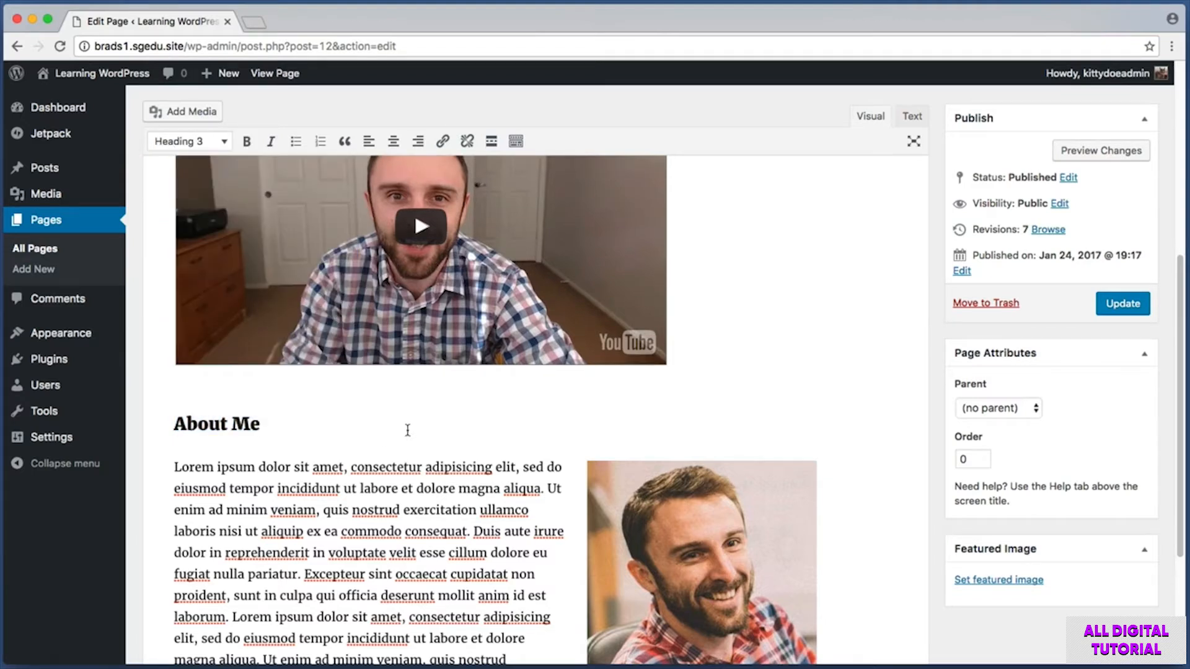
Update the About Us page and view the live version to check its two subheadings
key("super+shift+4")
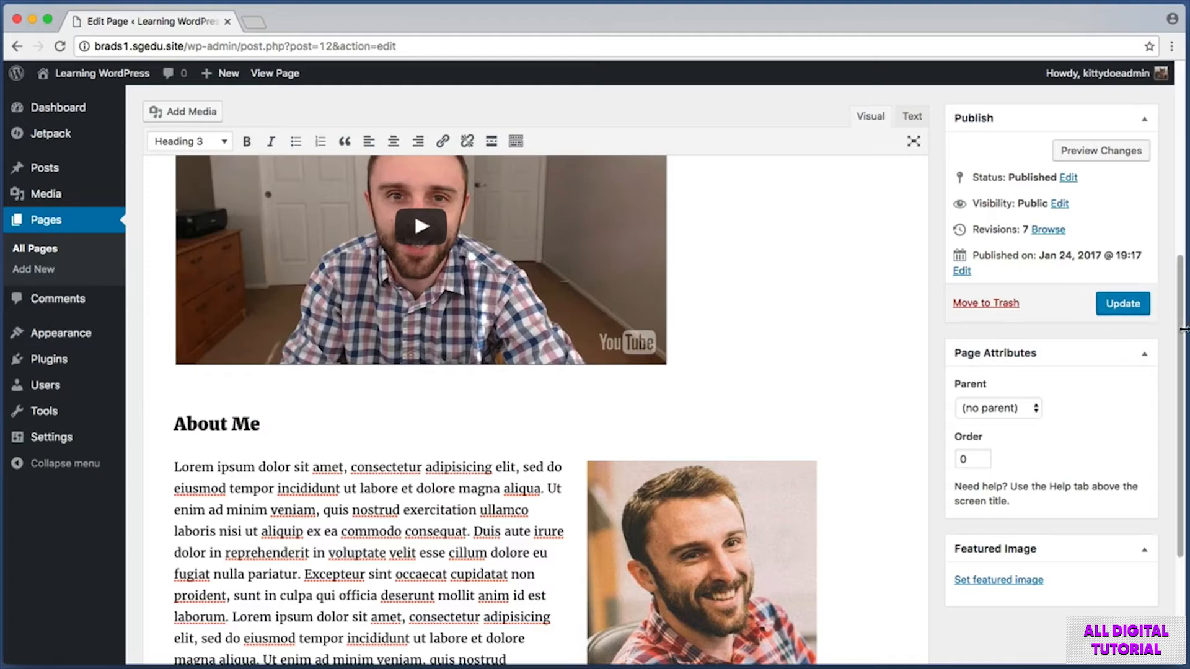
left_click(1122, 307)
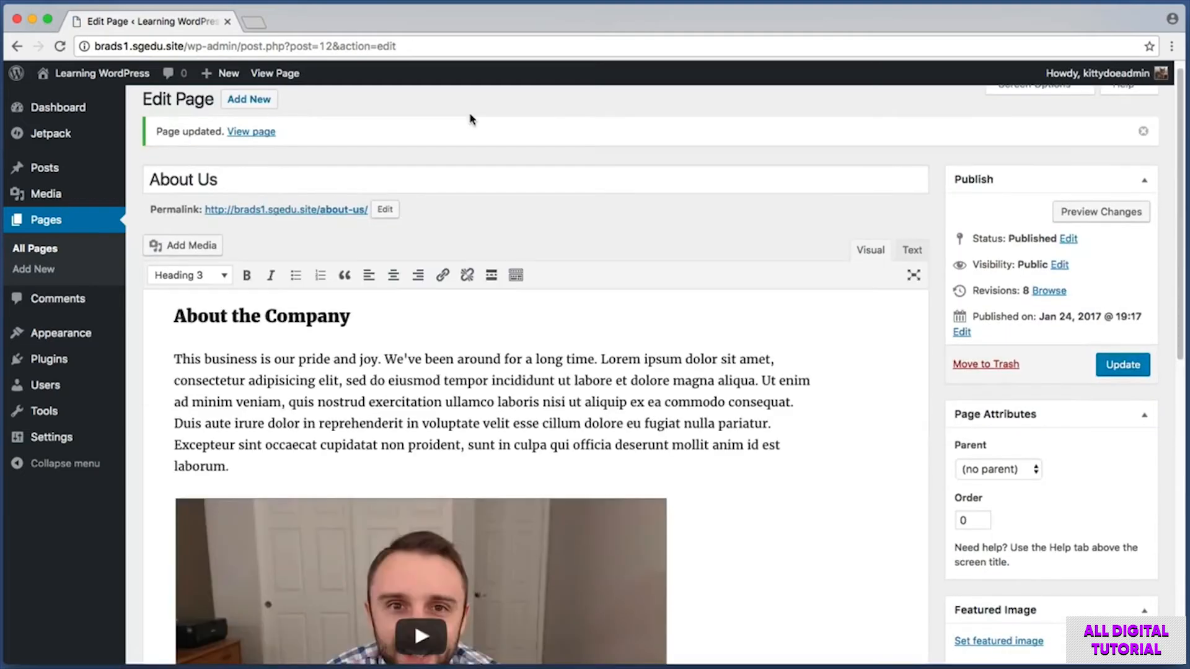
left_click(268, 133)
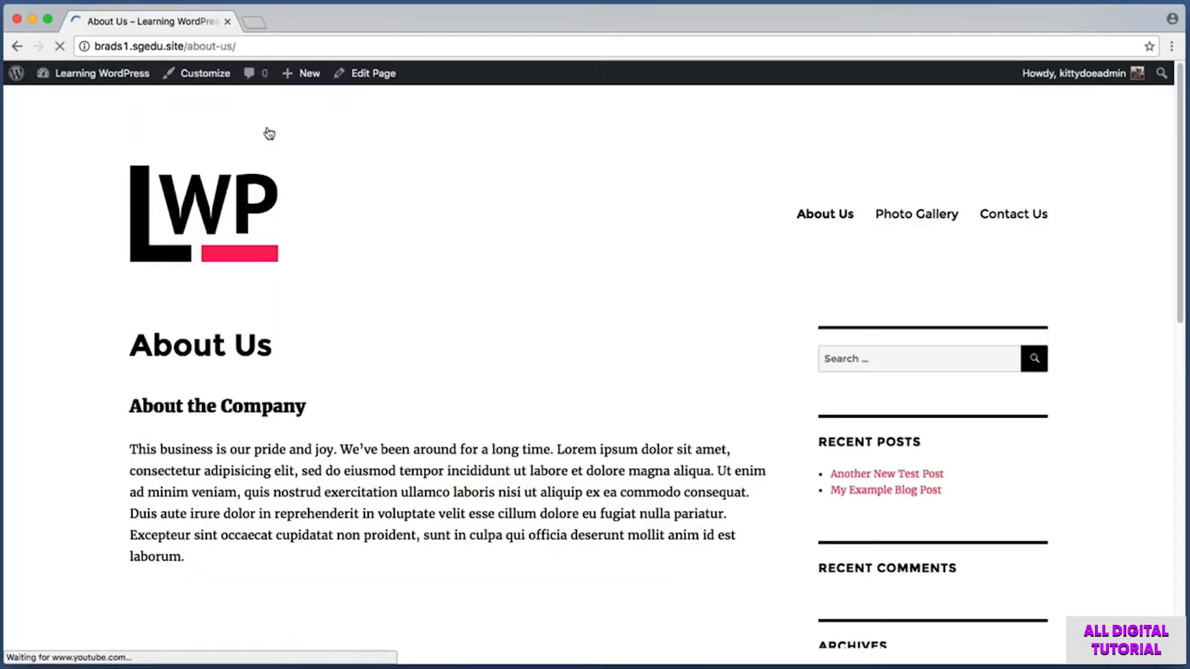
key("super+shift+4")
left_click_drag(112, 389, 332, 430)
scroll(72, 391, "down", 5)
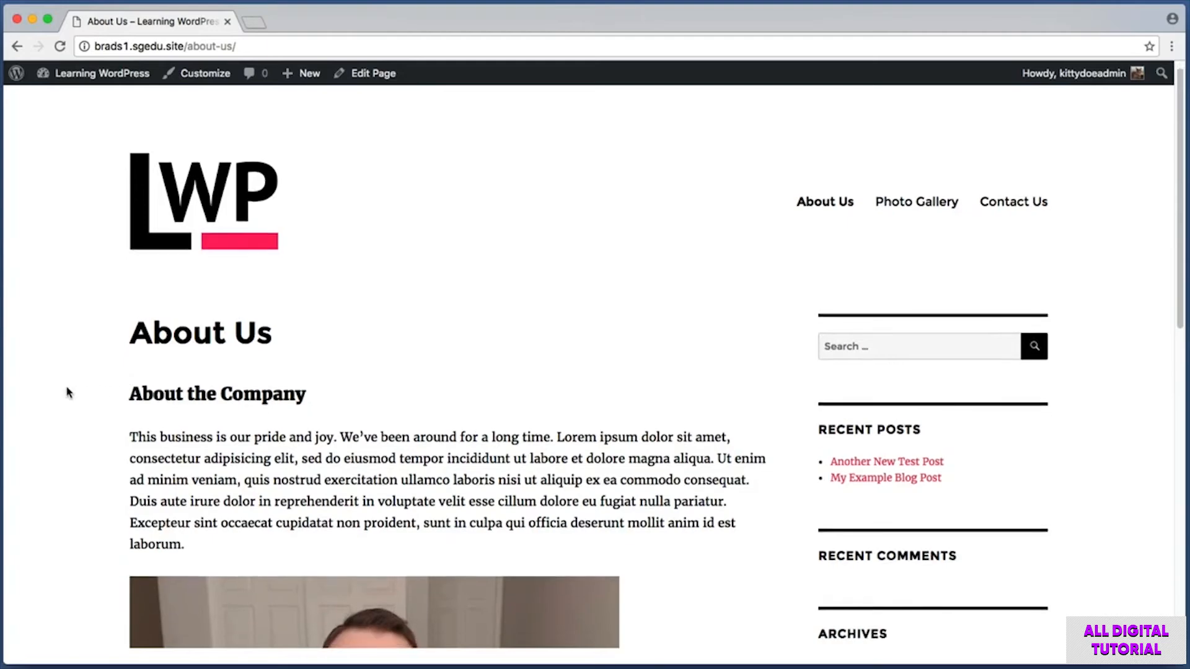
scroll(62, 375, "down", 5)
key("super+shift+4")
left_click_drag(112, 378, 311, 411)
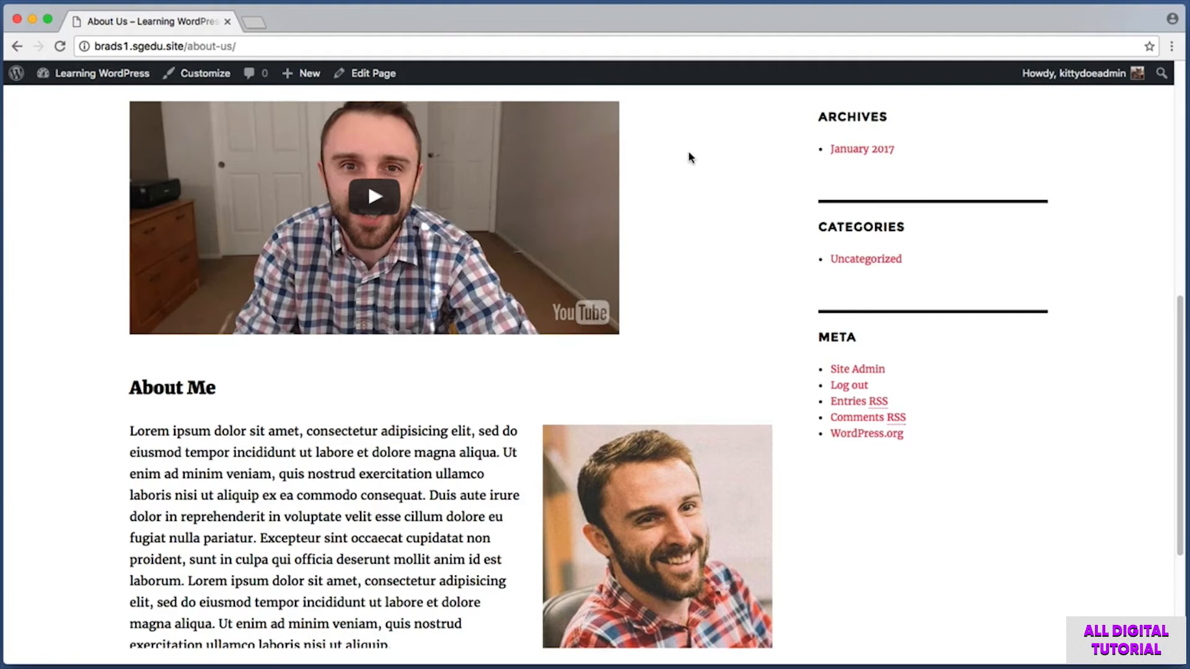
key("super+shift+4")
left_click_drag(451, 47, 2, 96)
key("super+shift+4")
mouse_move(279, 60)
left_mouse_down()
mouse_move(332, 99)
mouse_move(310, 98)
mouse_move(320, 95)
left_mouse_up()
mouse_move(303, 77)
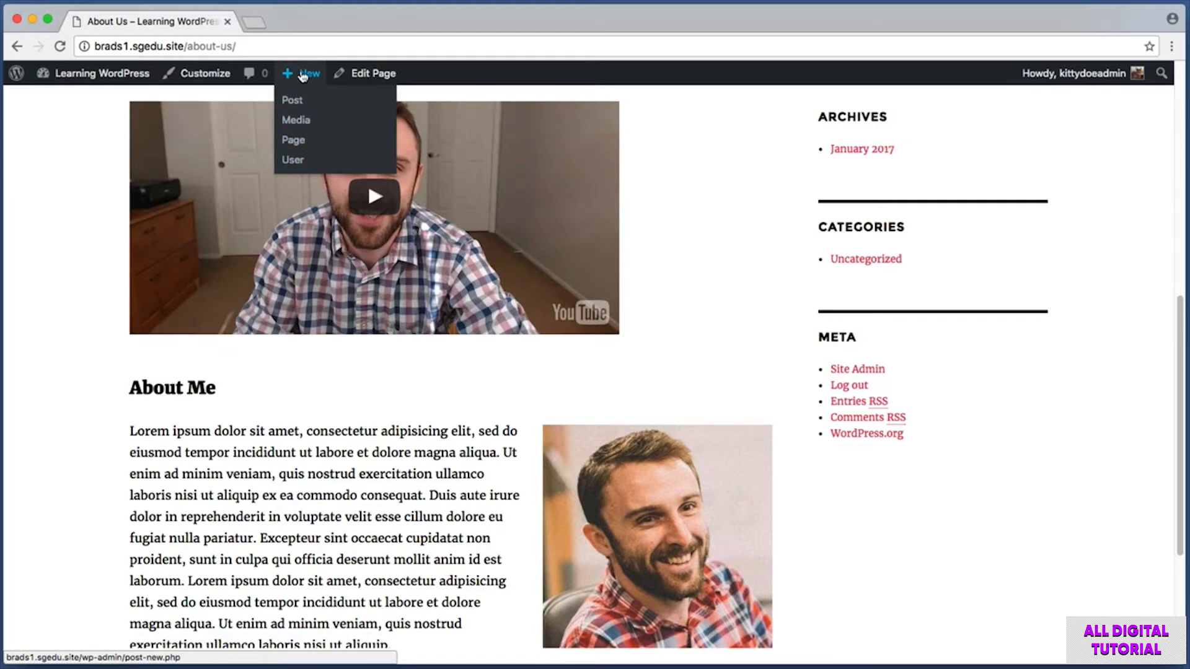
Return to the admin dashboard and start adding a new page
key("super+shift+4")
left_click_drag(48, 97, 156, 68)
left_click(102, 74)
key("super+shift+4")
left_click_drag(135, 111, 28, 481)
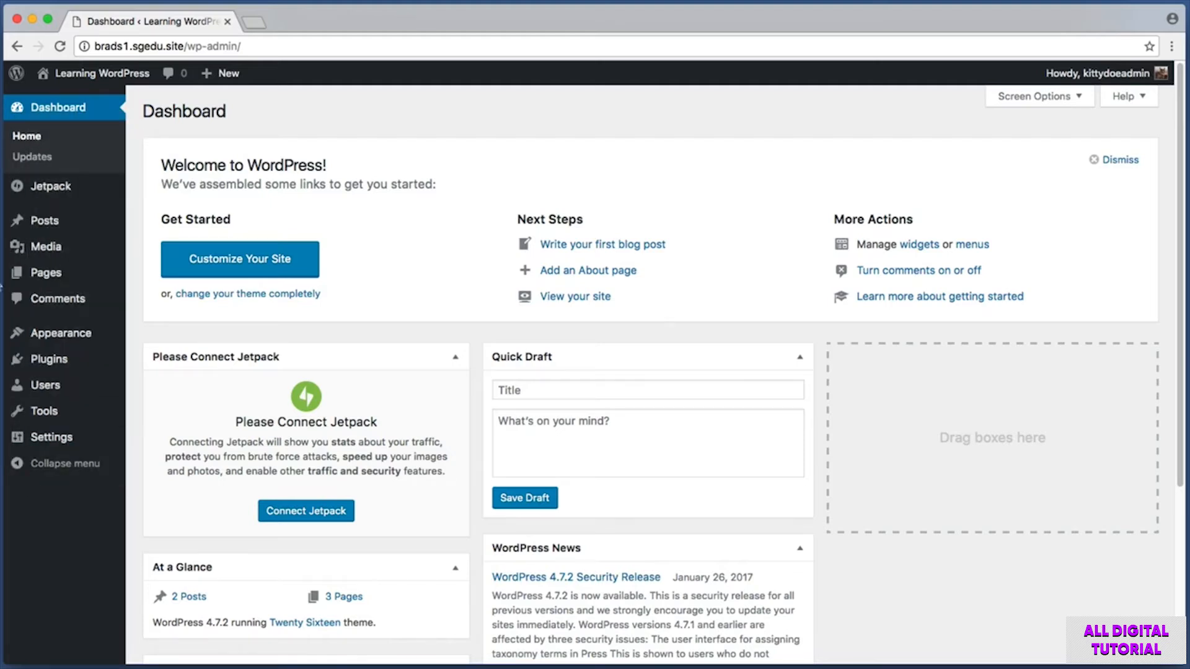
mouse_move(56, 276)
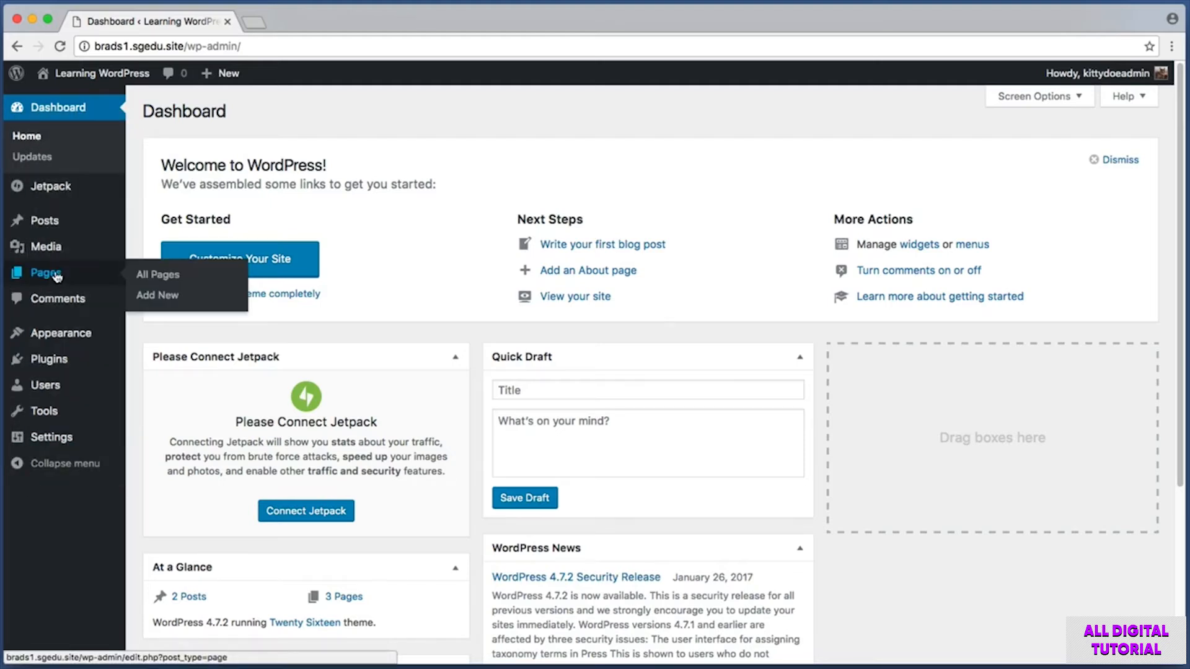
left_click(168, 301)
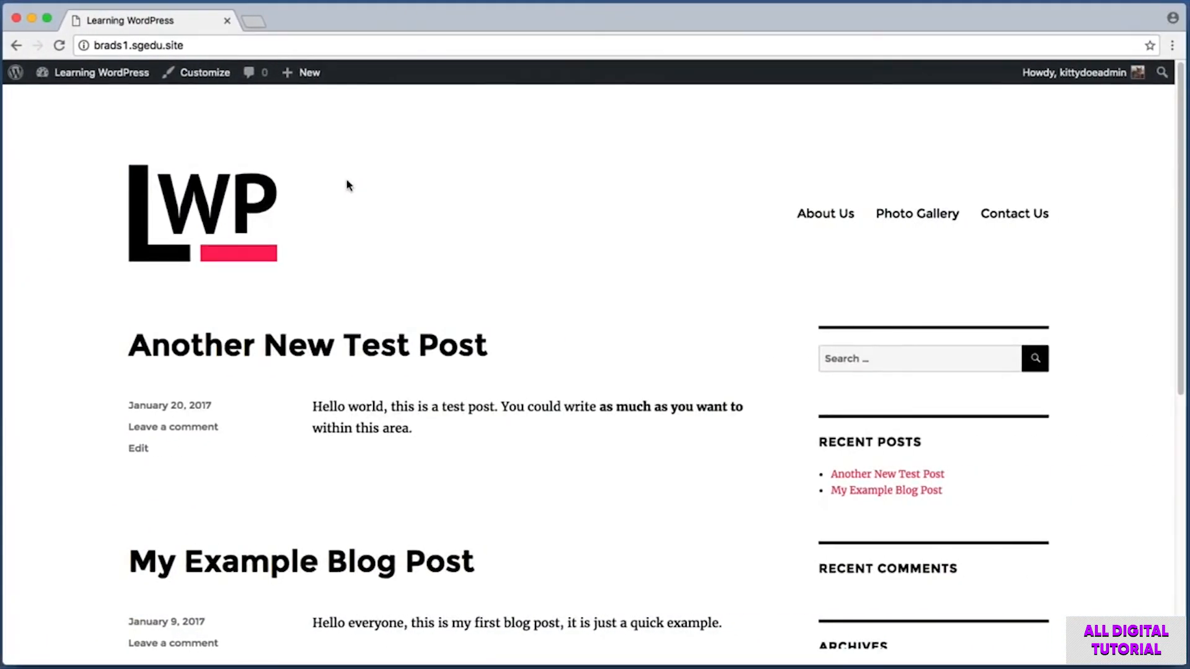
Open the About Us page from the site's home page and look over its title and content
key("super+shift+4")
left_click_drag(771, 185, 865, 245)
left_click(833, 215)
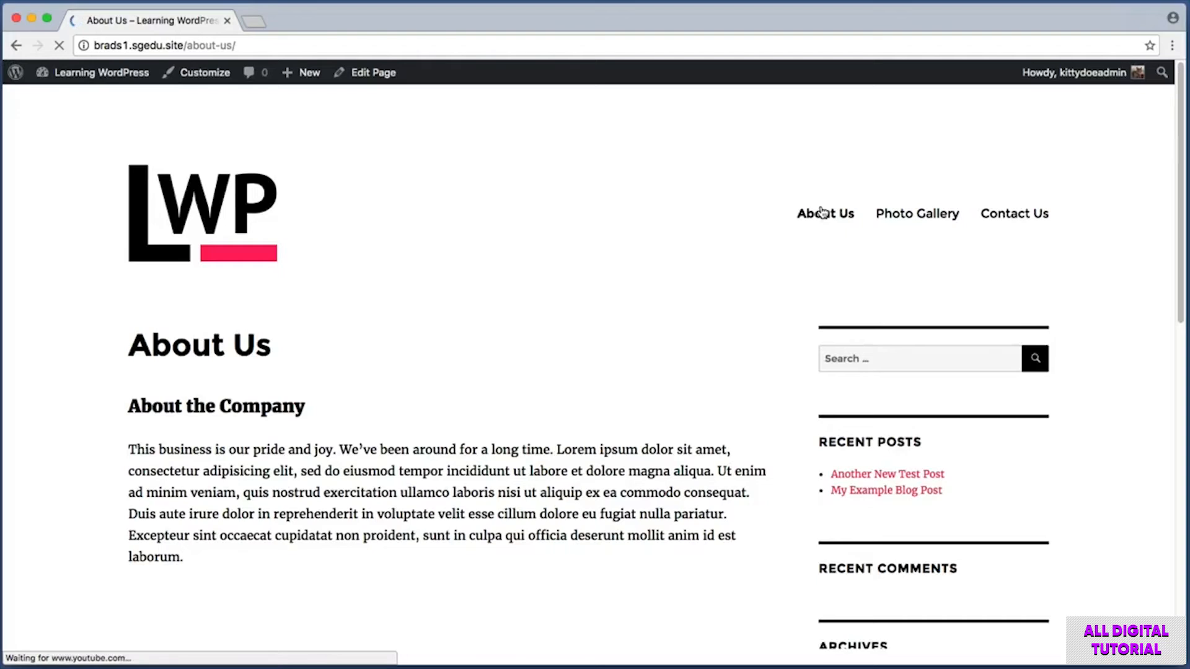
scroll(90, 353, "down", 5)
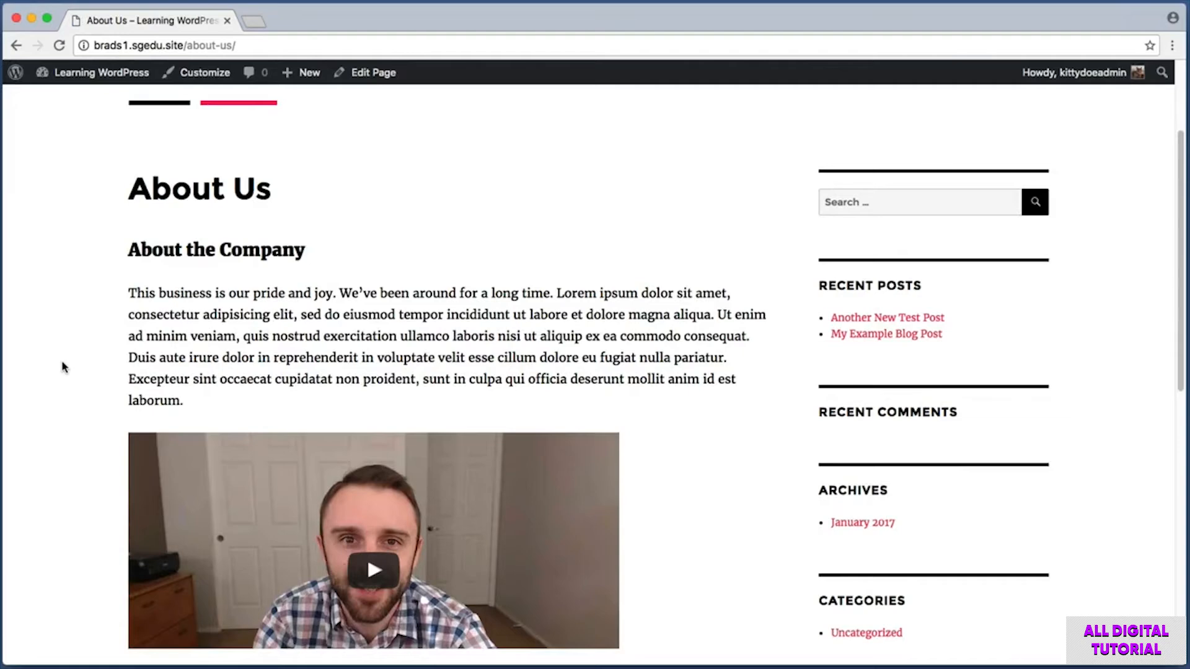
scroll(62, 367, "up", 4)
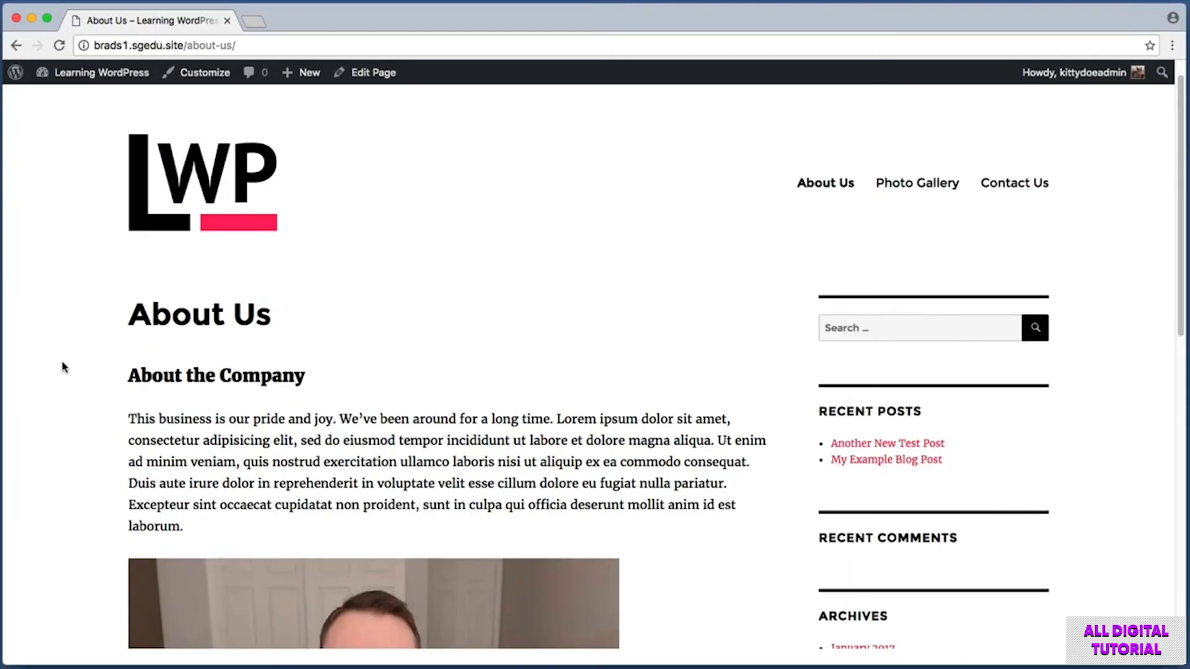
key("super+shift+4")
left_click_drag(120, 301, 303, 339)
key("super+shift+4")
left_click_drag(110, 287, 320, 348)
Go back to the admin dashboard and create a new page
key("super+shift+4")
left_click_drag(34, 103, 153, 61)
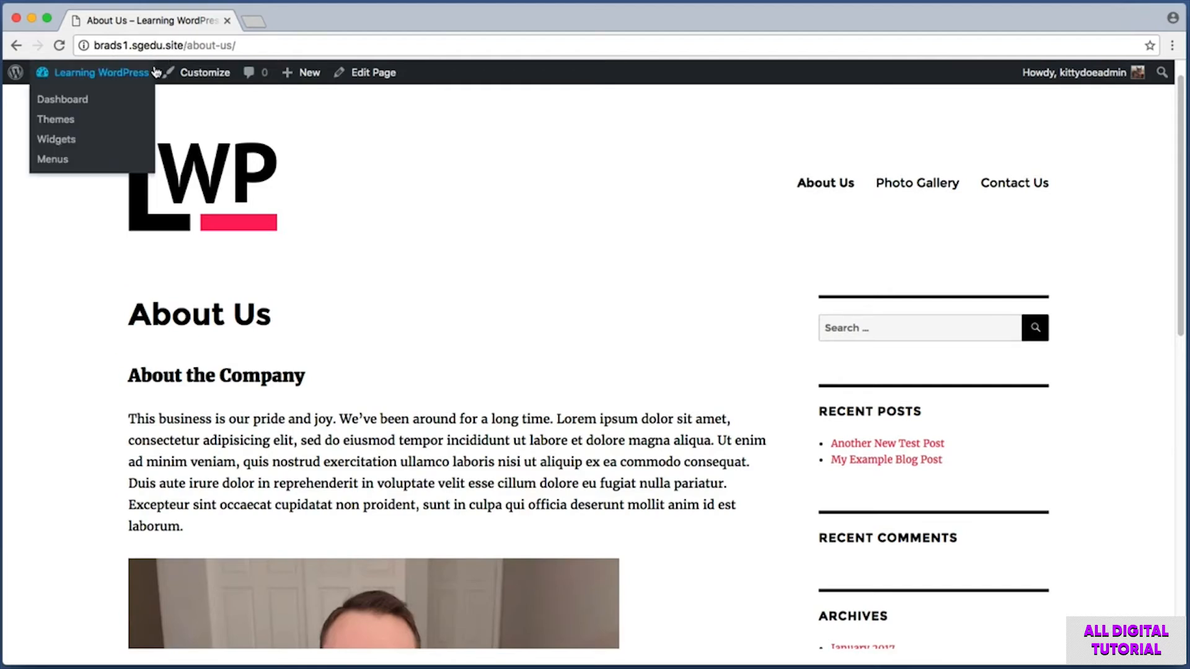
left_click(121, 77)
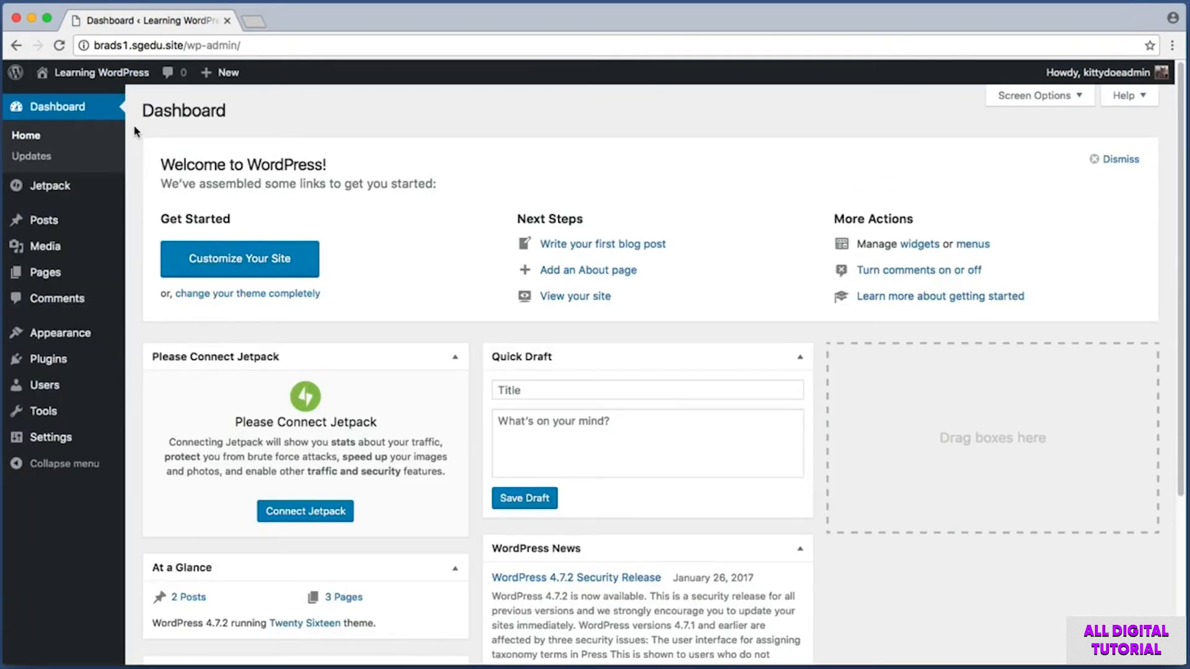
key("super+shift+4")
left_click_drag(134, 236, 2, 312)
mouse_move(58, 276)
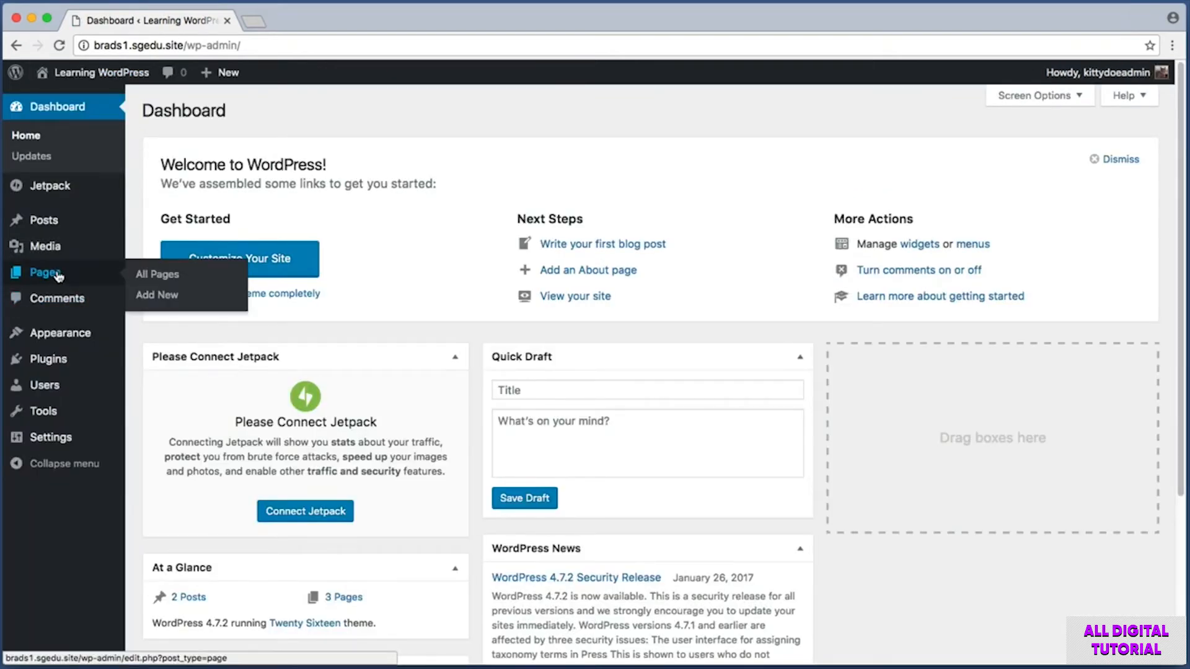
left_click(184, 303)
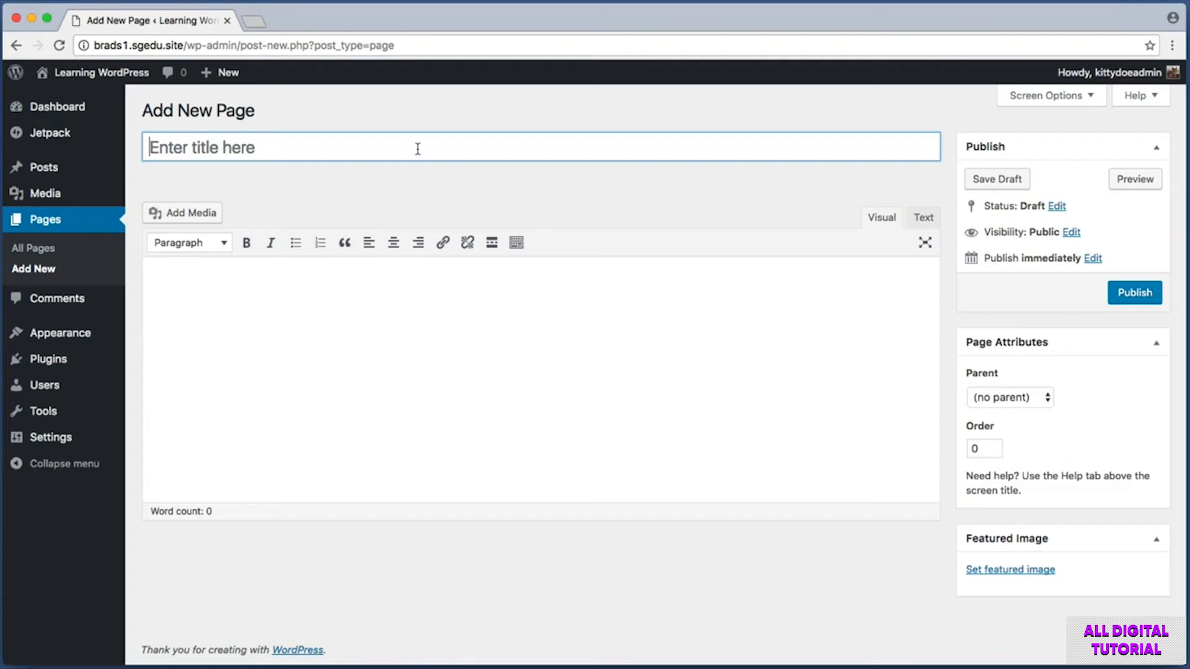
Title the new page "Our History" and paste the copied Lorem ipsum text into its body
type("Our History")
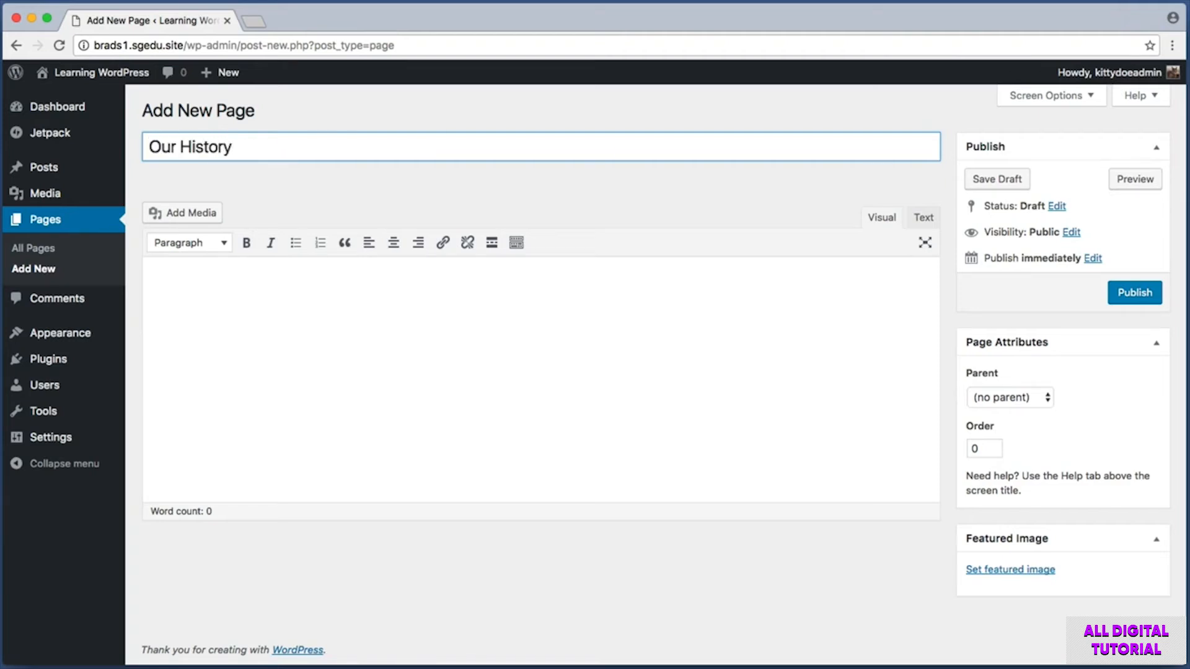
left_click(311, 288)
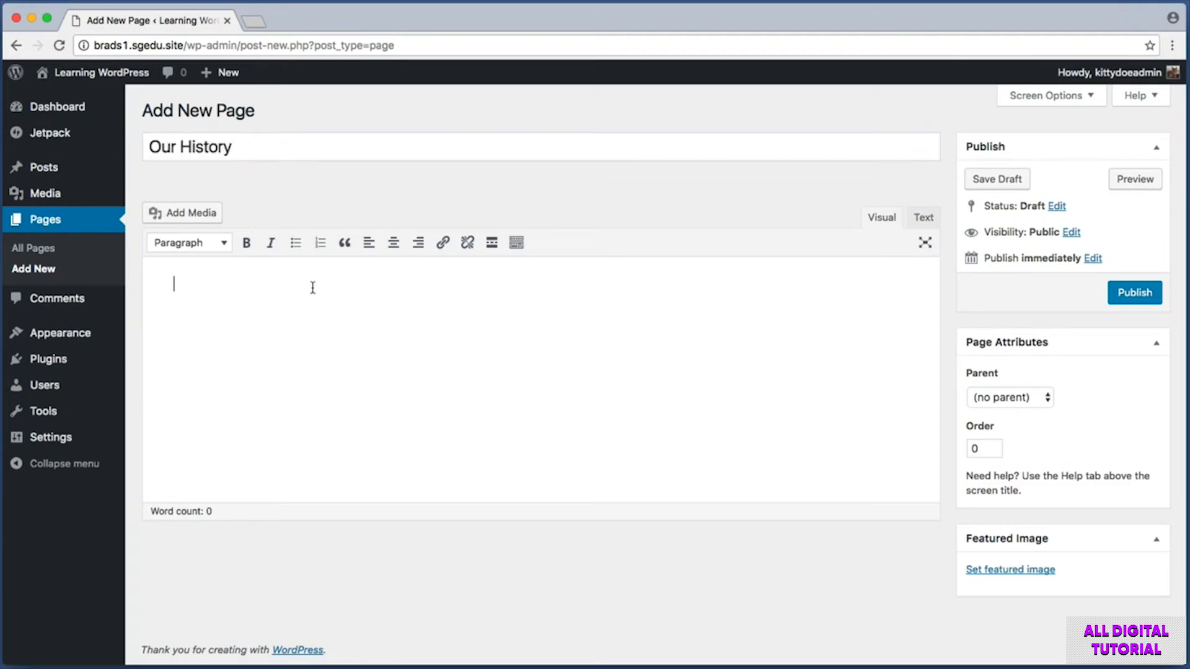
right_click(244, 296)
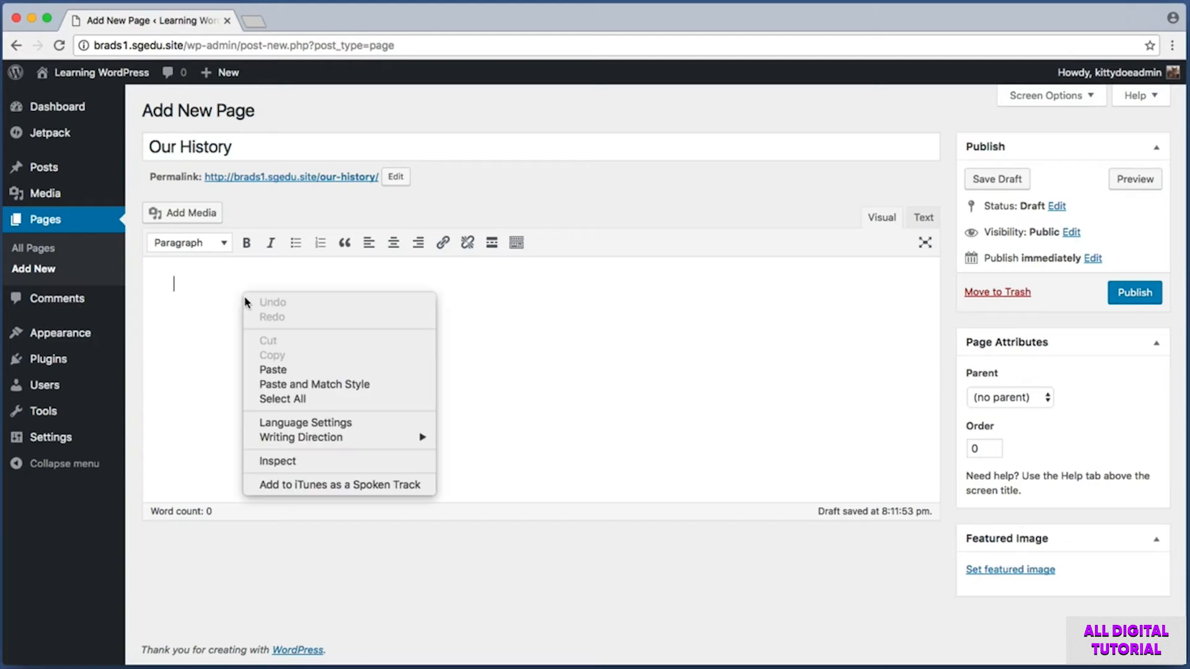
left_click(290, 369)
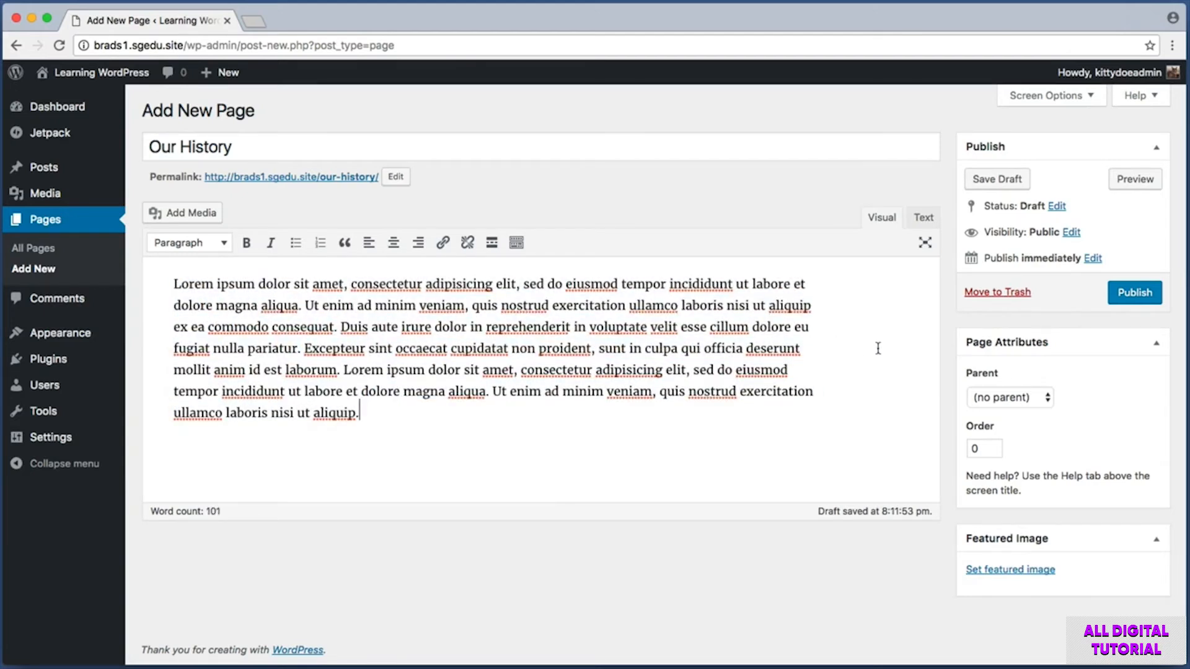
Set About Us as the parent of the Our History page in its page attributes
key("super+shift+4")
left_click_drag(953, 320, 1086, 366)
key("Escape")
key("super+shift+4")
left_click_drag(961, 360, 1068, 422)
key("Escape")
left_click_drag(961, 383, 1065, 416)
left_click(1028, 401)
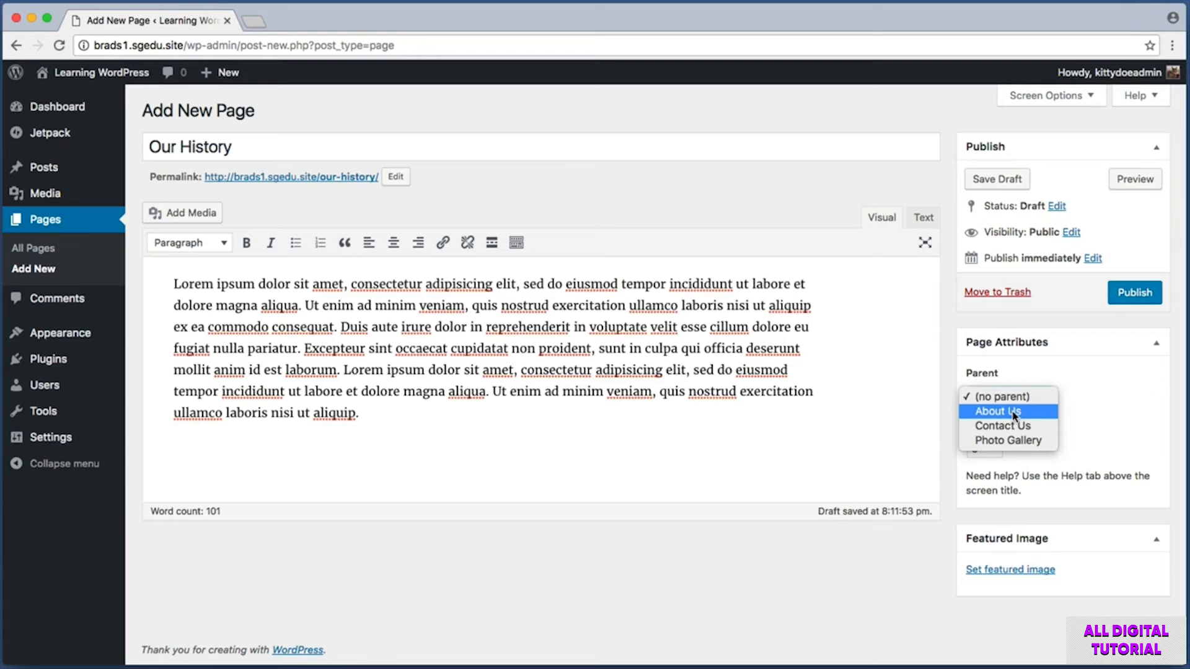
left_click(1014, 413)
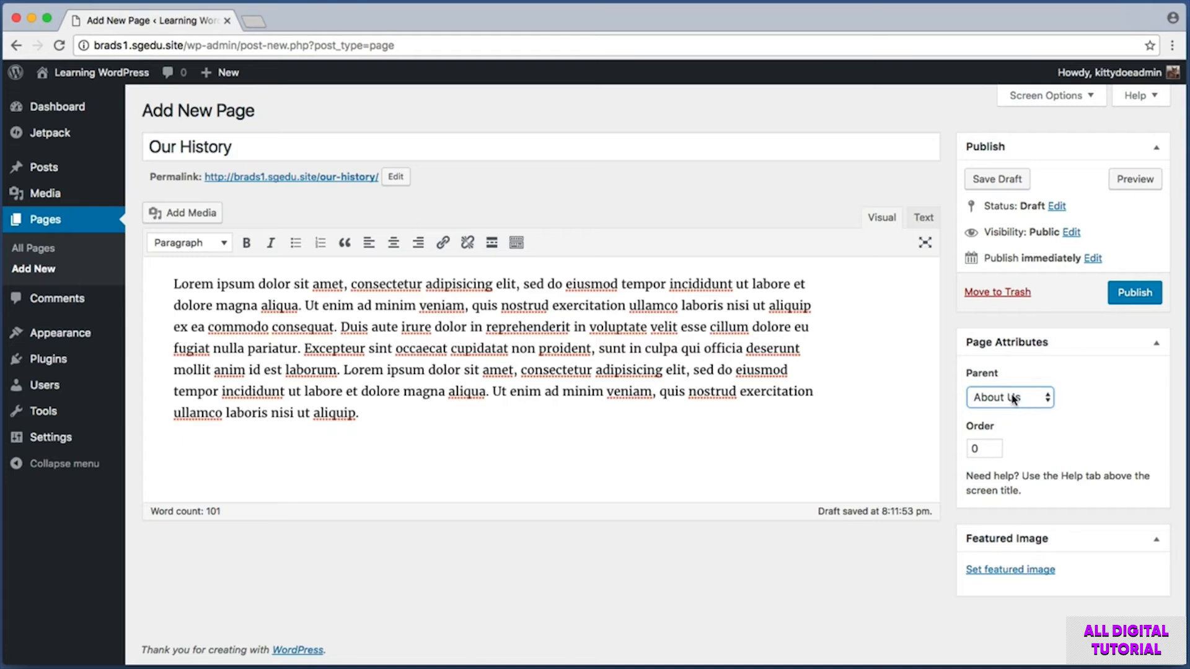
Review the Our History page's title and parent setting and publish the page
key("super+shift+4")
left_click_drag(123, 109, 311, 171)
key("super+shift+4")
left_click_drag(955, 356, 1073, 411)
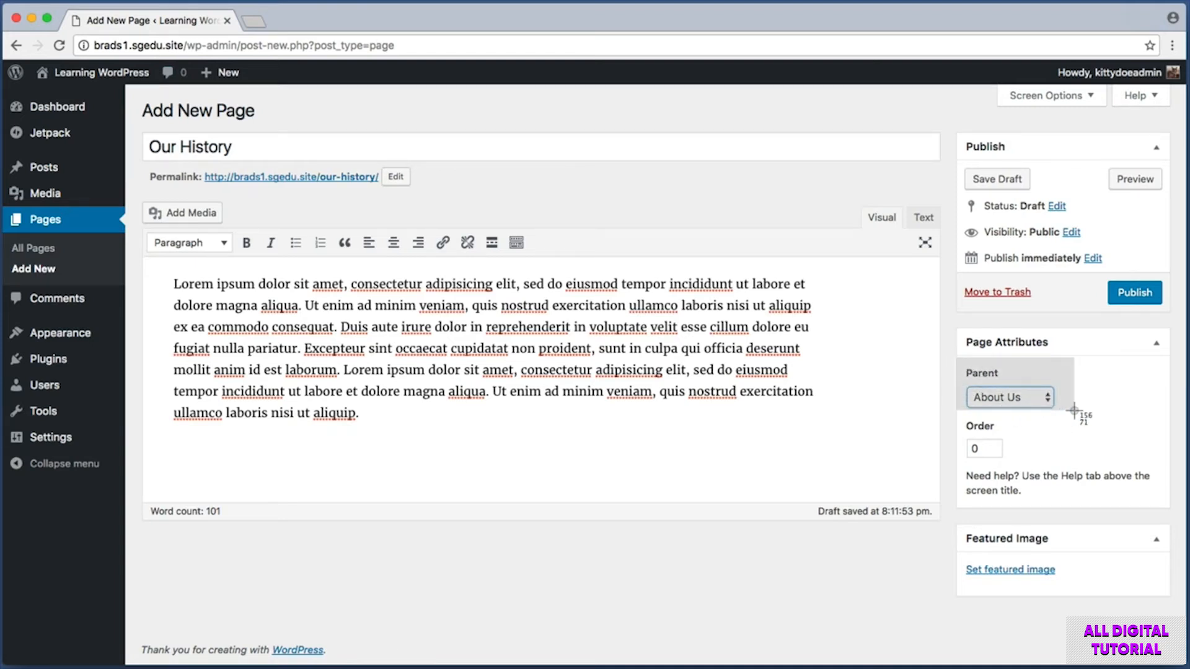
key("Escape")
key("super+shift+4")
left_click_drag(1101, 270, 1179, 314)
left_click(1146, 296)
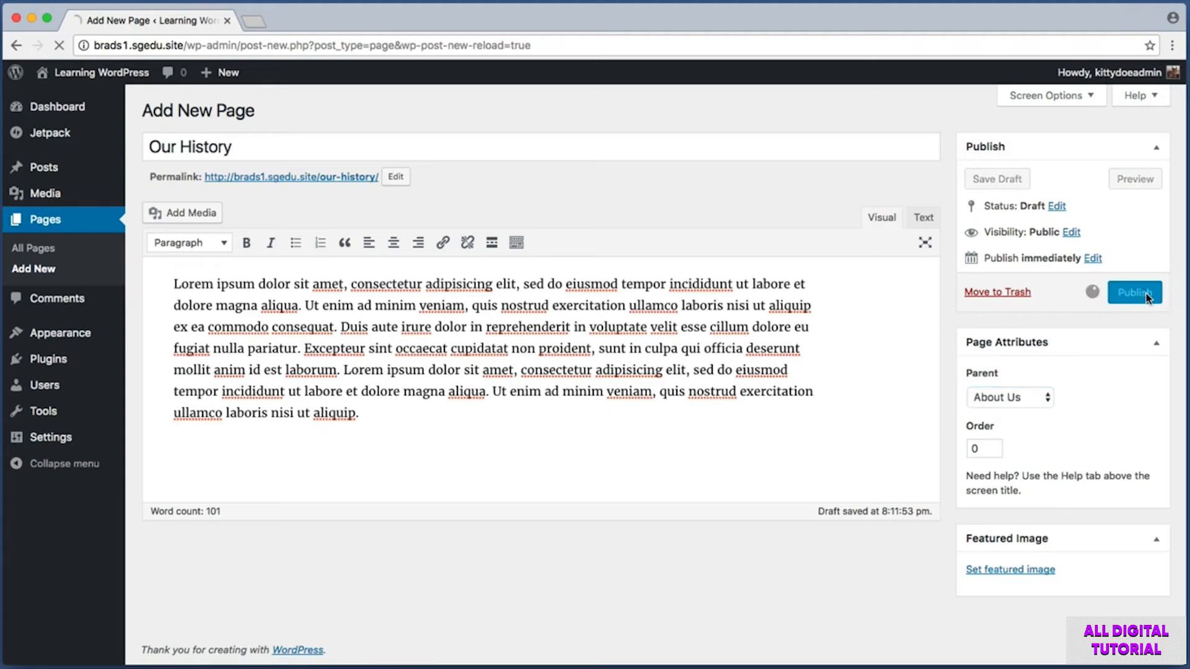
Open the list of all pages and examine how Our History is placed in relation to About Us
key("super+shift+4")
left_click_drag(128, 121, 3, 322)
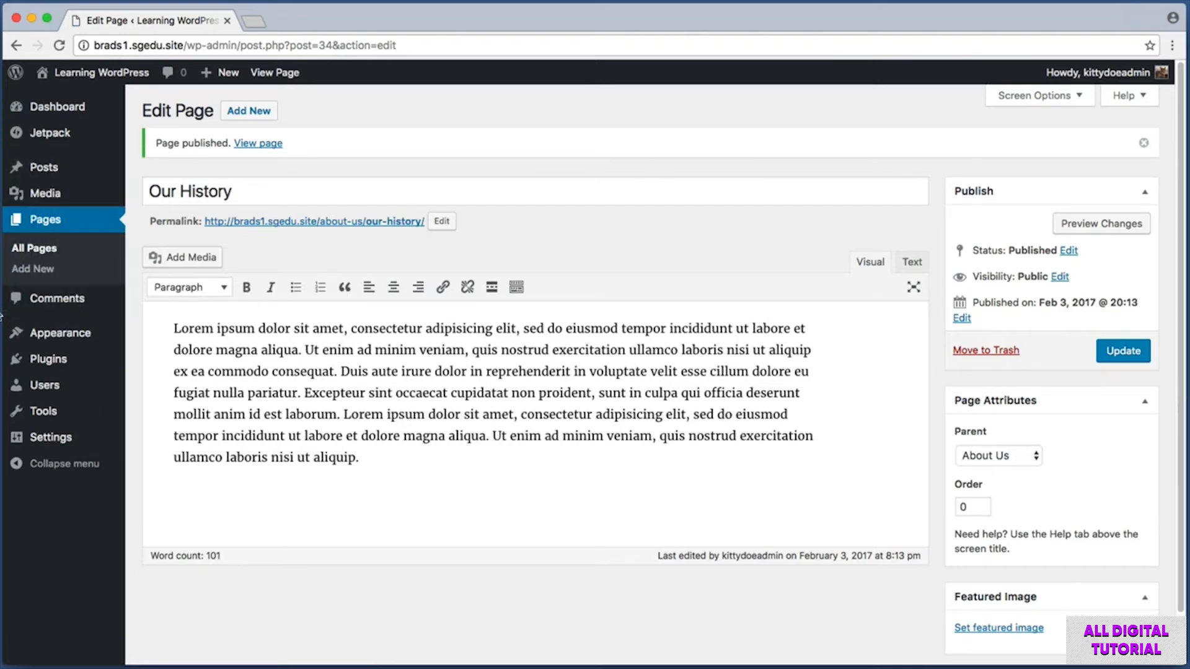
left_click(64, 222)
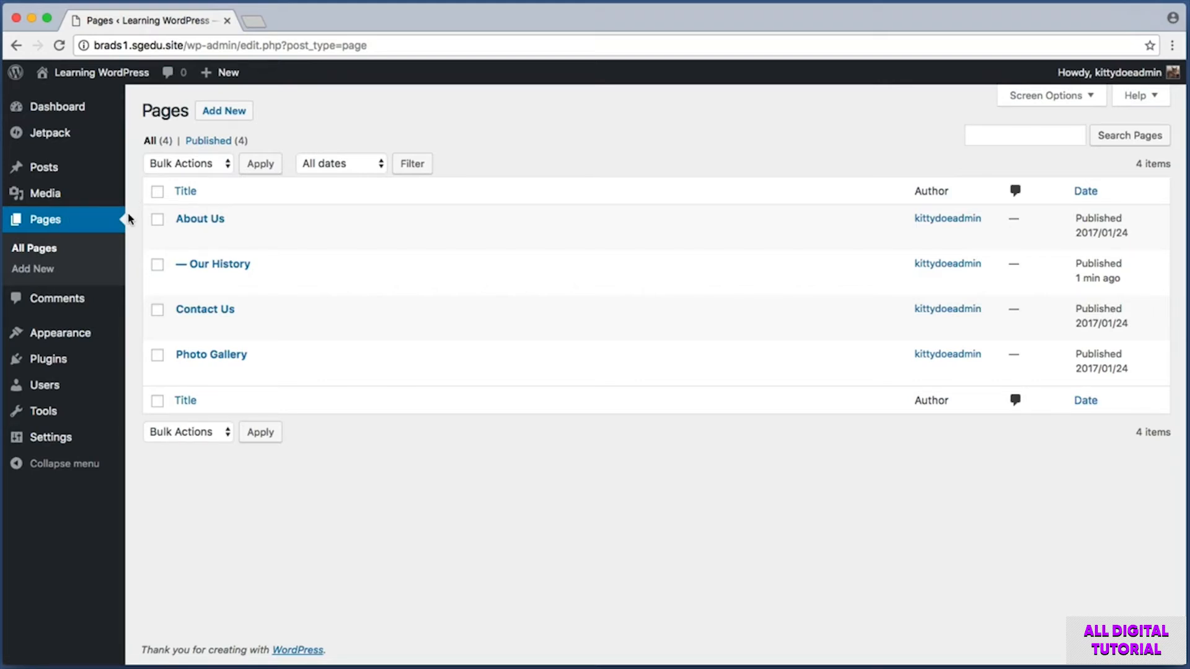
key("super+shift+4")
left_click_drag(197, 265, 247, 279)
key("super+shift+4")
left_click_drag(194, 271, 193, 271)
key("super+shift+4")
left_click_drag(174, 215, 231, 224)
key("super+shift+4")
left_click_drag(172, 244, 272, 280)
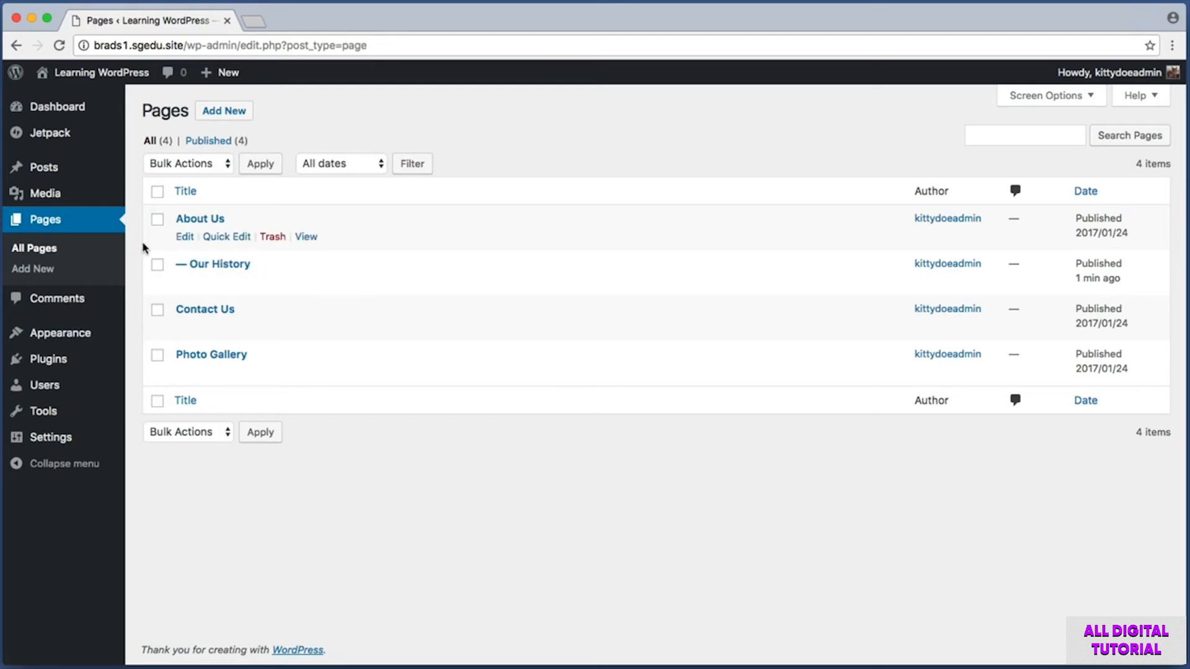
key("super+shift+4")
left_click_drag(172, 253, 194, 277)
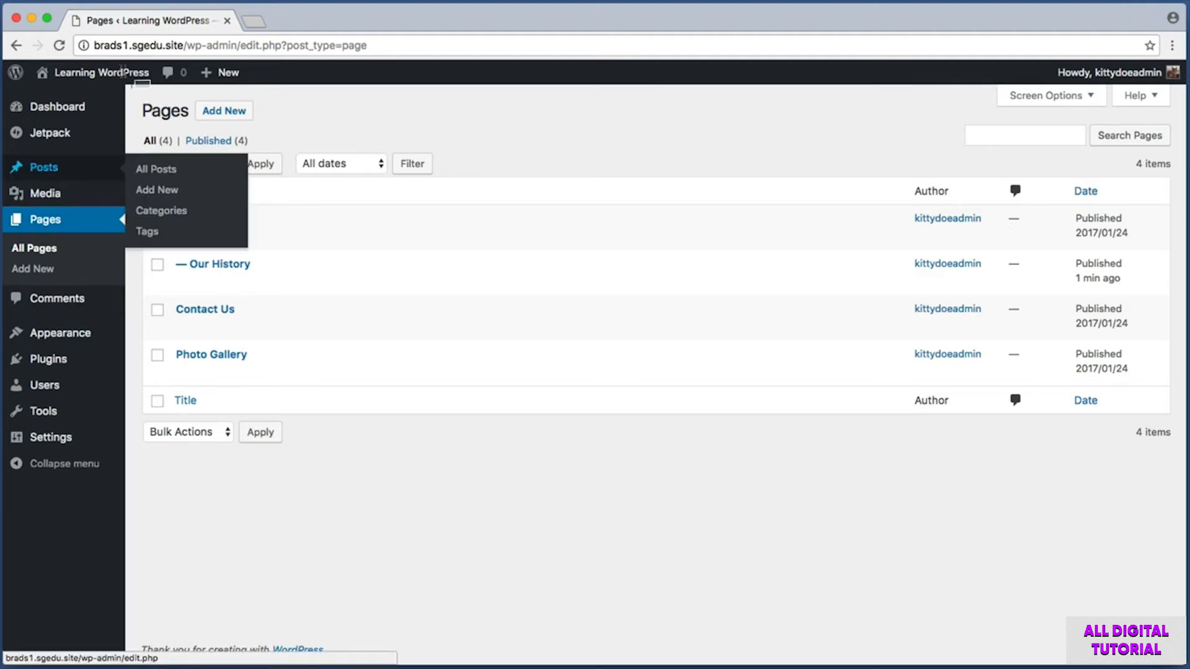
Visit the live site and open the About Us page from its navigation
left_click(68, 74)
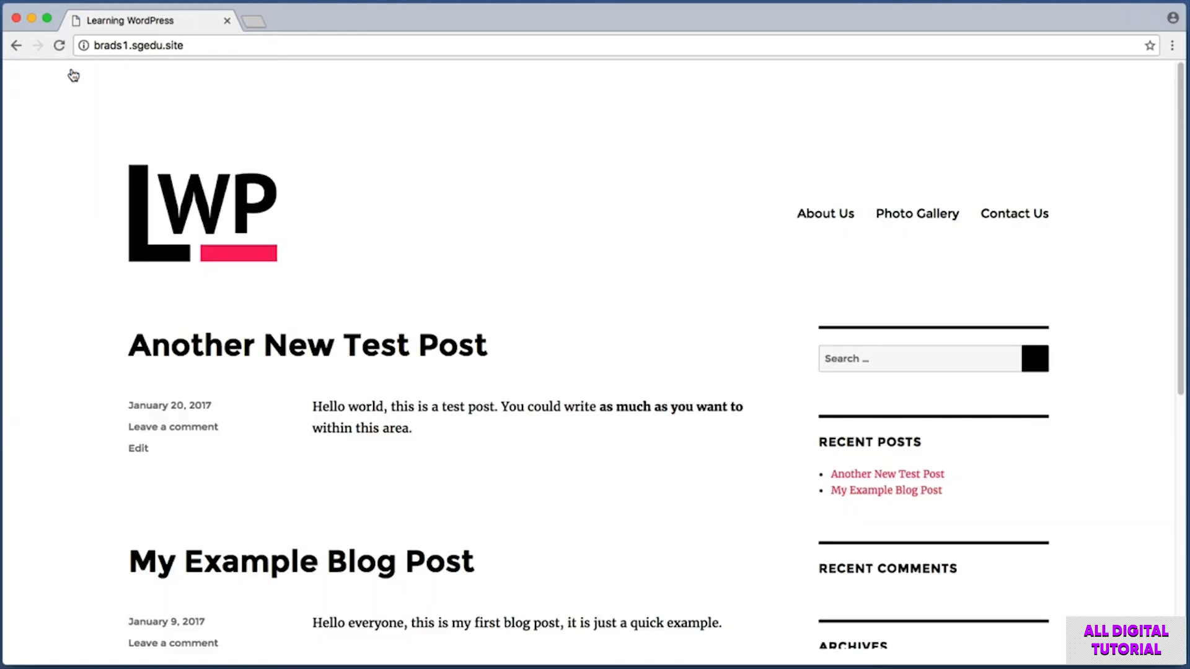
key("super+shift+4")
left_click_drag(762, 188, 852, 234)
left_click(836, 223)
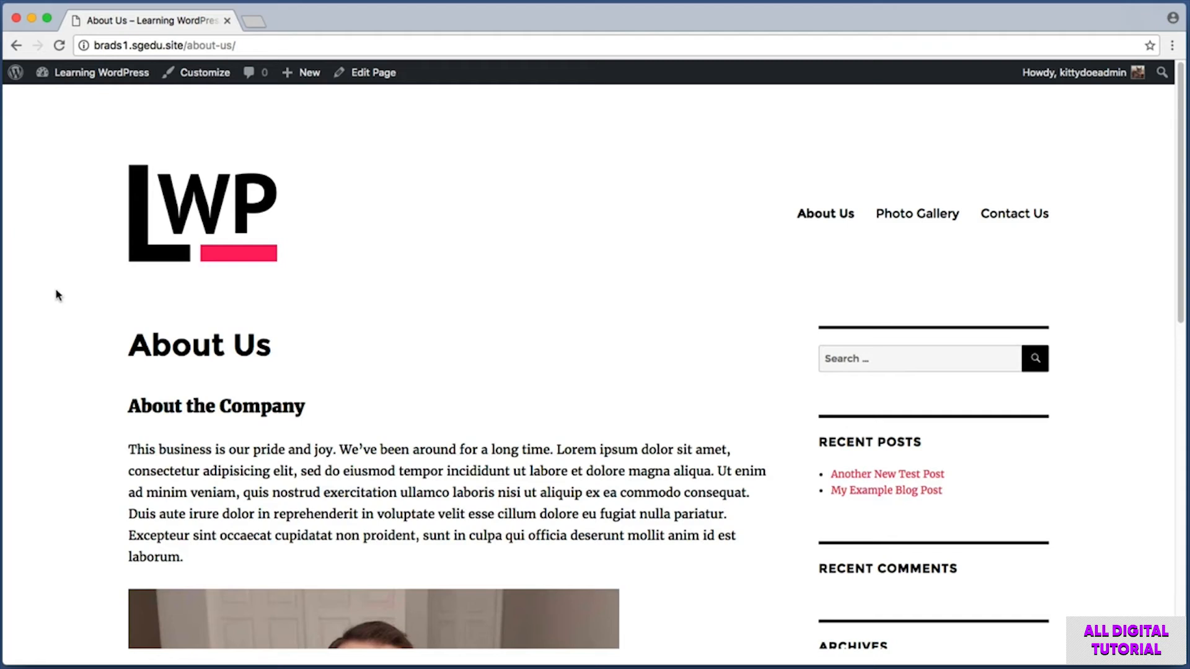
Examine the About Us entry in the site's navigation for a submenu containing its child page
key("super+shift+4")
left_click_drag(809, 207, 865, 238)
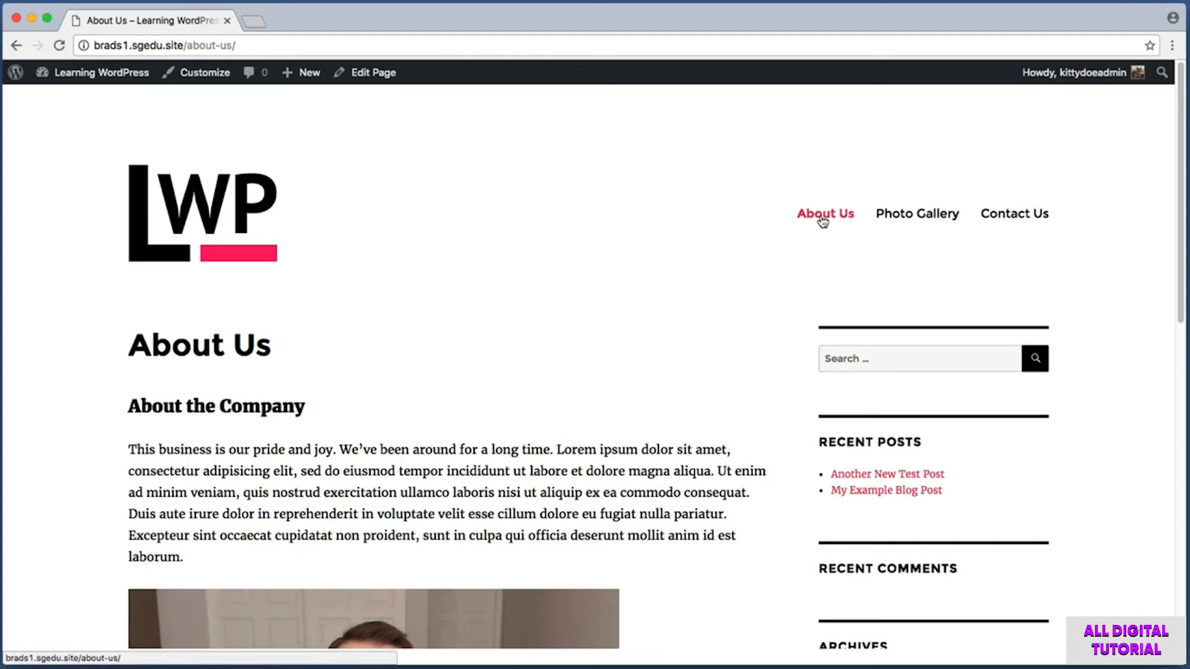
key("super+shift+4")
left_click_drag(792, 229, 865, 280)
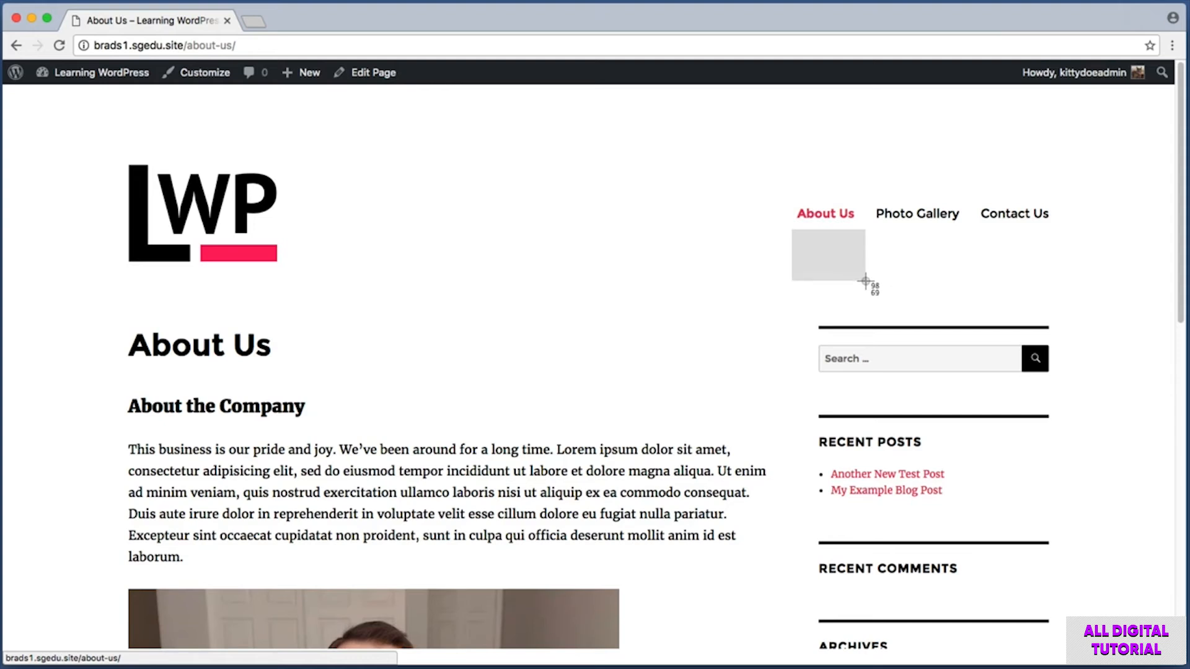
left_click_drag(865, 280, 866, 283)
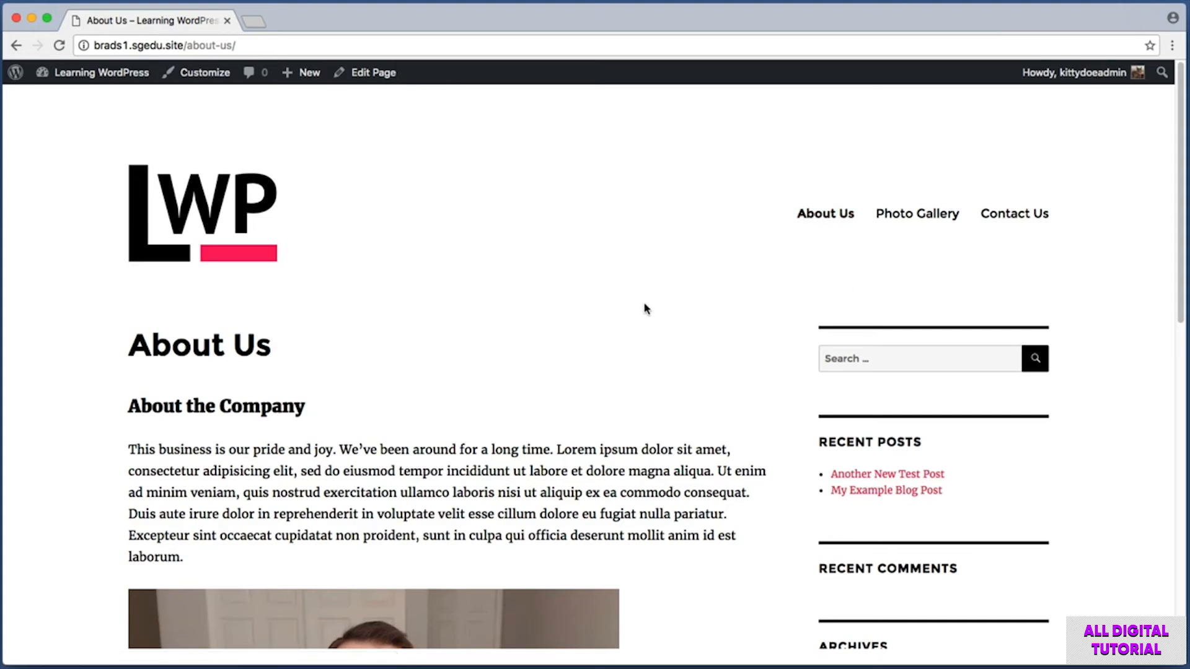
key("super+shift+4")
left_click_drag(329, 465, 646, 510)
key("super+shift+4")
left_click_drag(774, 196, 873, 232)
Return to the dashboard and open the menu editor to review Main Menu's structure and the available pages
left_click(109, 80)
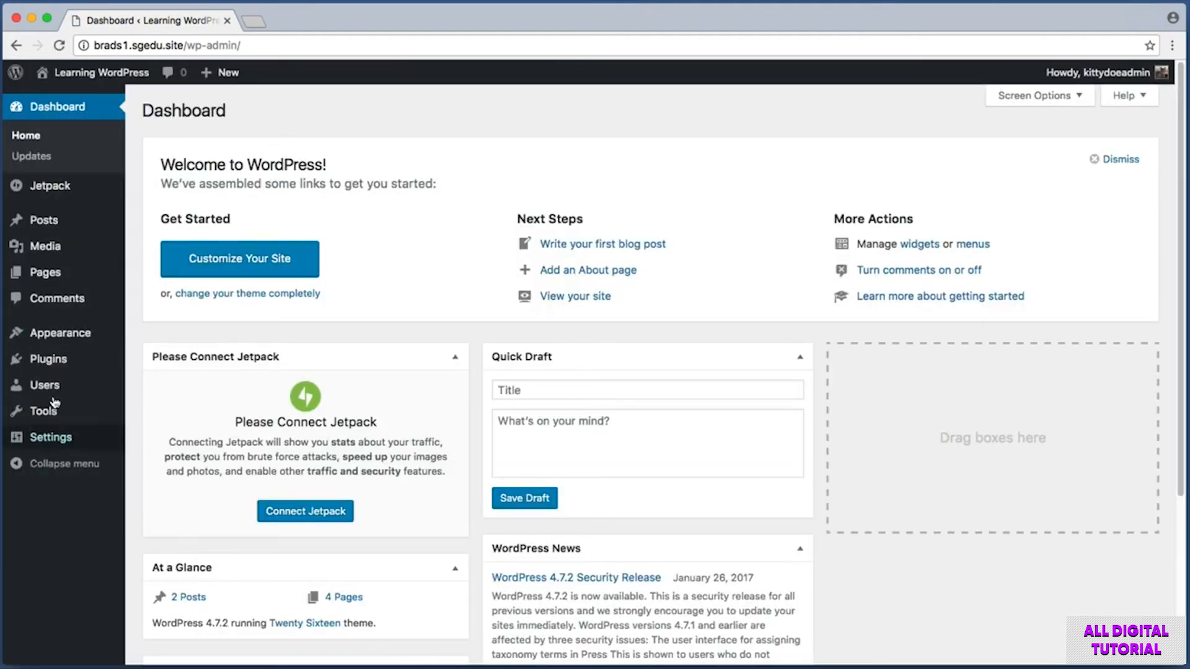
mouse_move(59, 335)
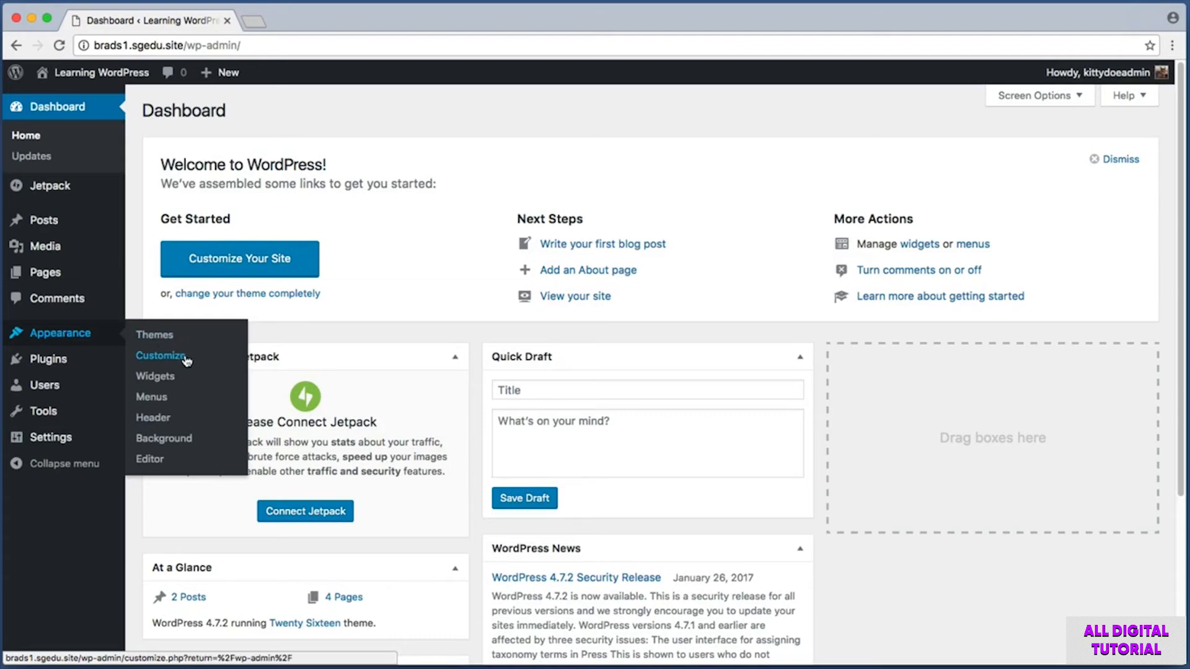
left_click(184, 404)
key("super+shift+4")
left_click_drag(368, 316, 715, 459)
key("super+shift+4")
left_click_drag(367, 219, 257, 388)
Add the Our History page to Main Menu
key("super+shift+4")
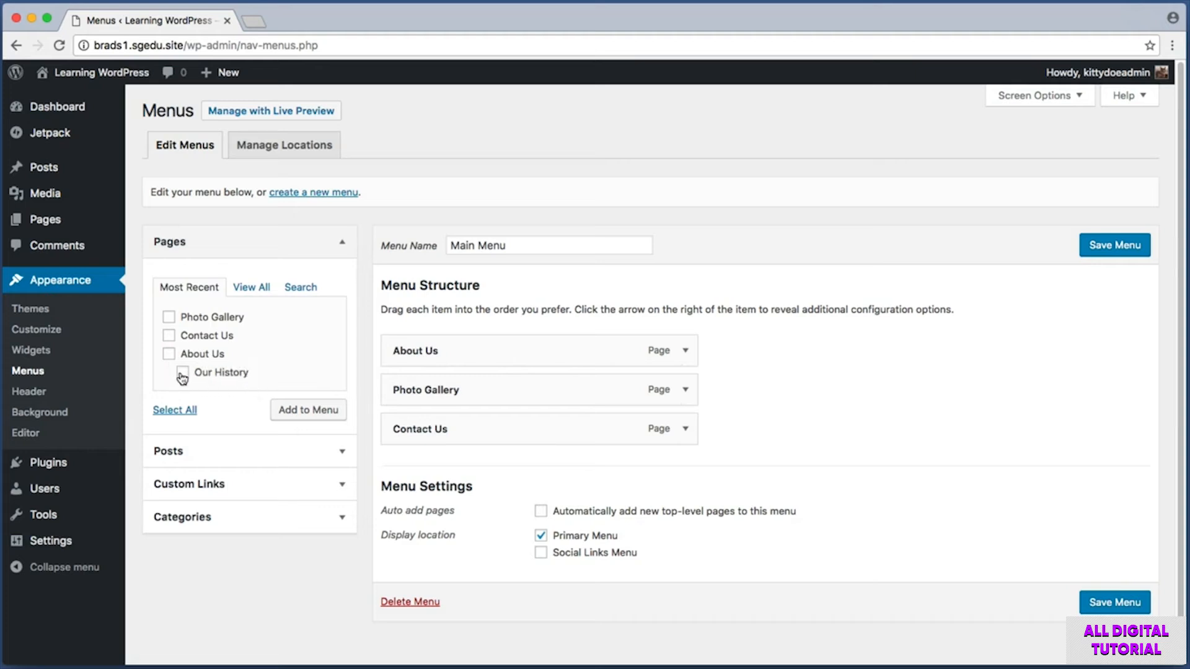
key("super+shift+4")
left_click_drag(249, 392, 377, 444)
left_click(328, 411)
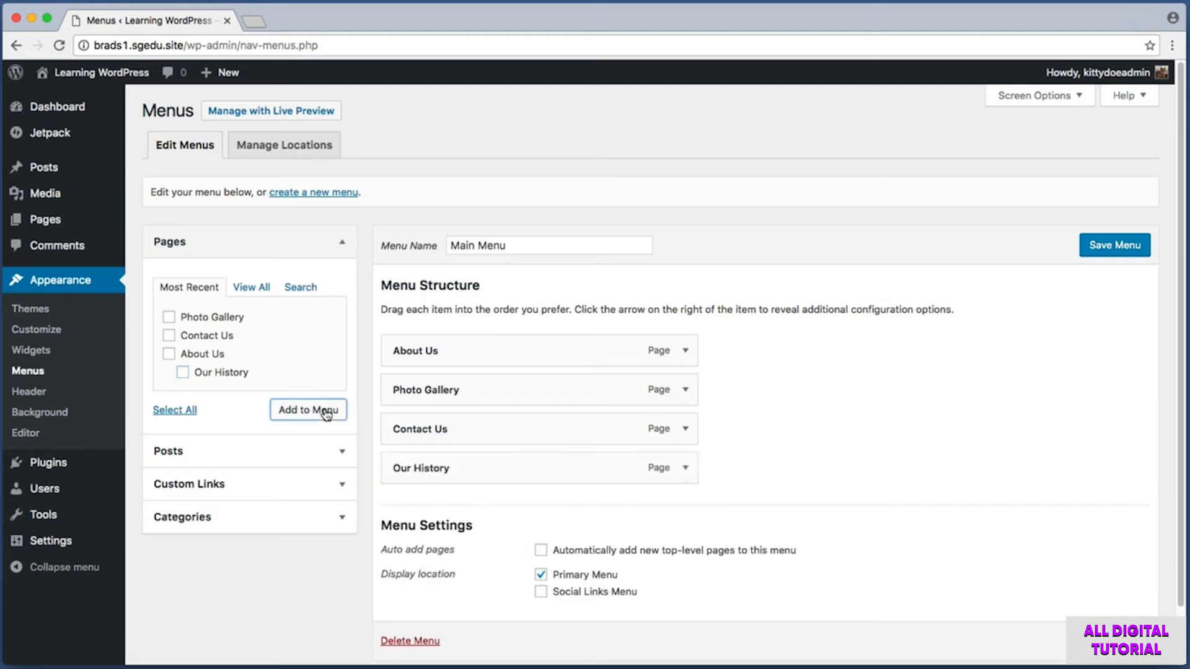
key("super+shift+4")
left_click_drag(374, 447, 716, 490)
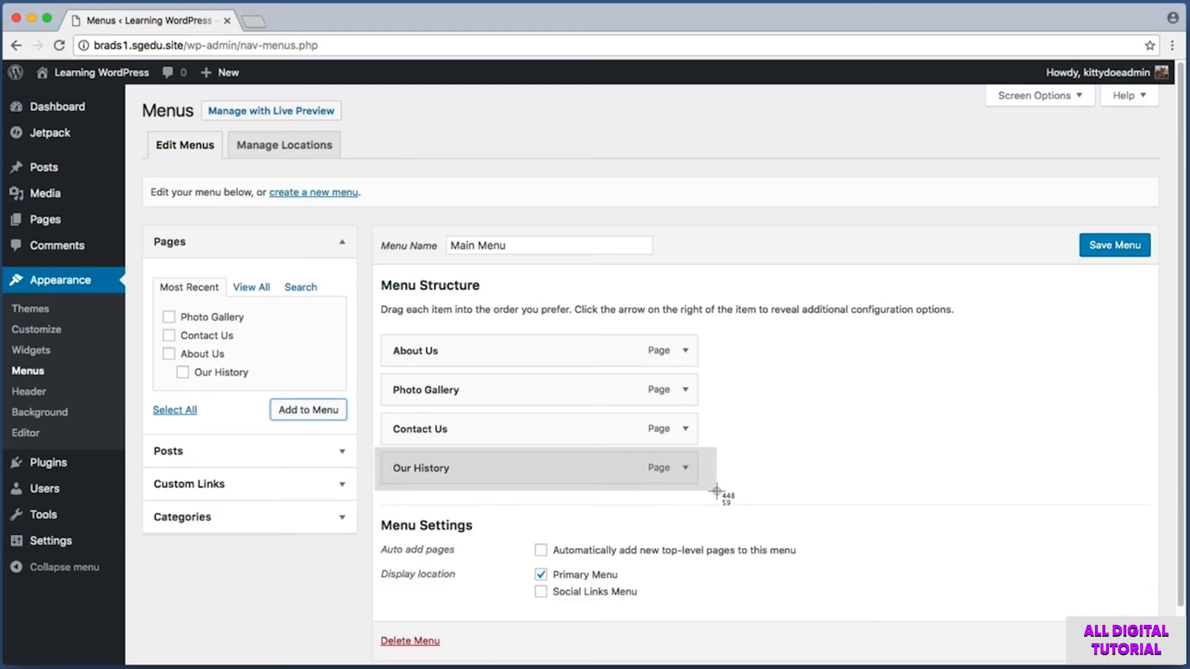
left_click_drag(716, 490, 717, 492)
Move Our History directly beneath About Us in the menu structure and indent it as a sub item
key("super+shift+4")
left_click_drag(717, 444, 377, 332)
key("super+shift+4")
left_click_drag(709, 486, 373, 446)
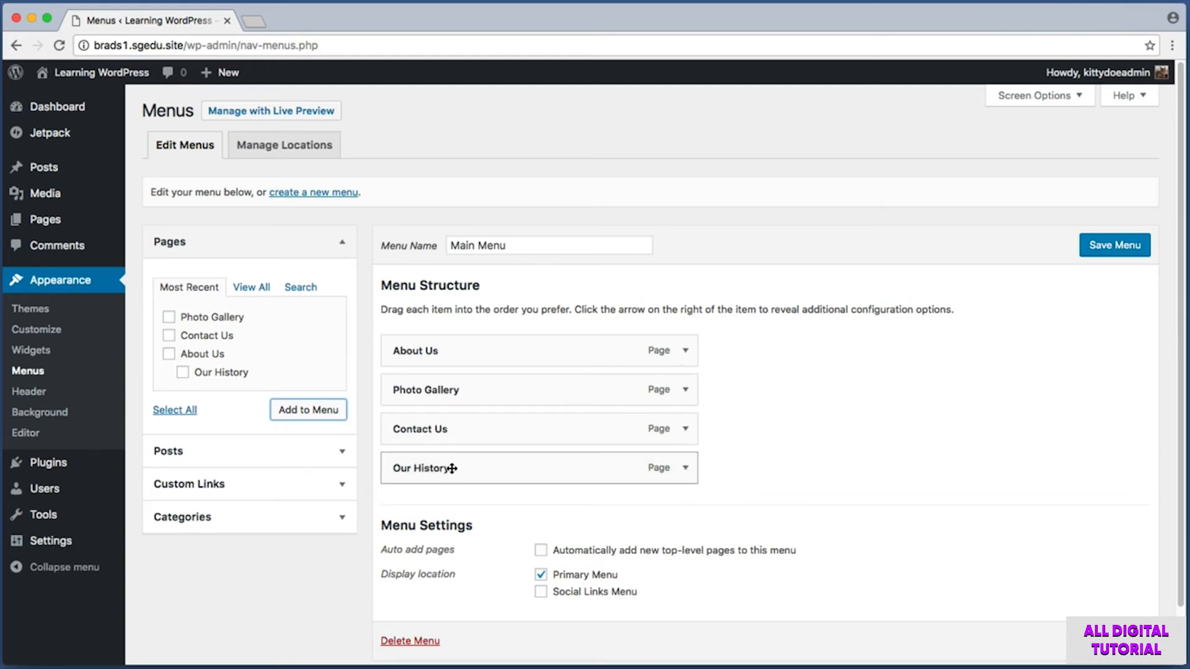
left_click_drag(452, 469, 478, 393)
key("super+shift+4")
left_click_drag(382, 375, 474, 402)
key("Escape")
key("super+shift+4")
key("super+shift+4")
left_click_drag(383, 337, 519, 366)
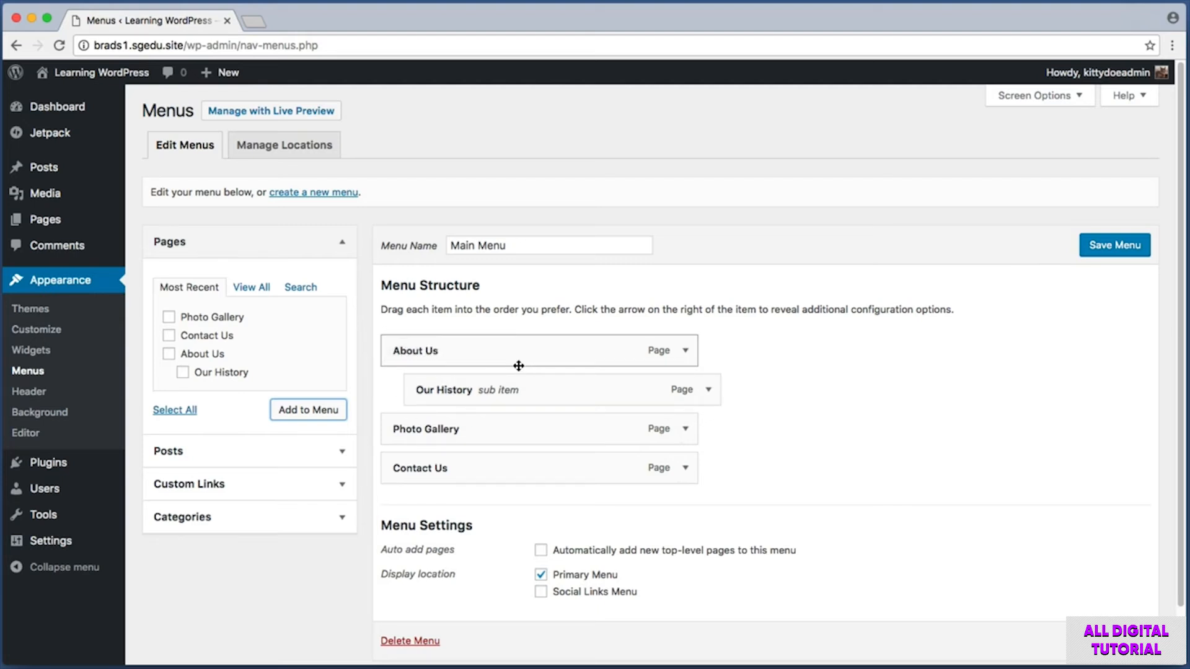
Save the changes to Main Menu
key("super+shift+4")
left_click_drag(1043, 278, 1184, 204)
left_click(1094, 251)
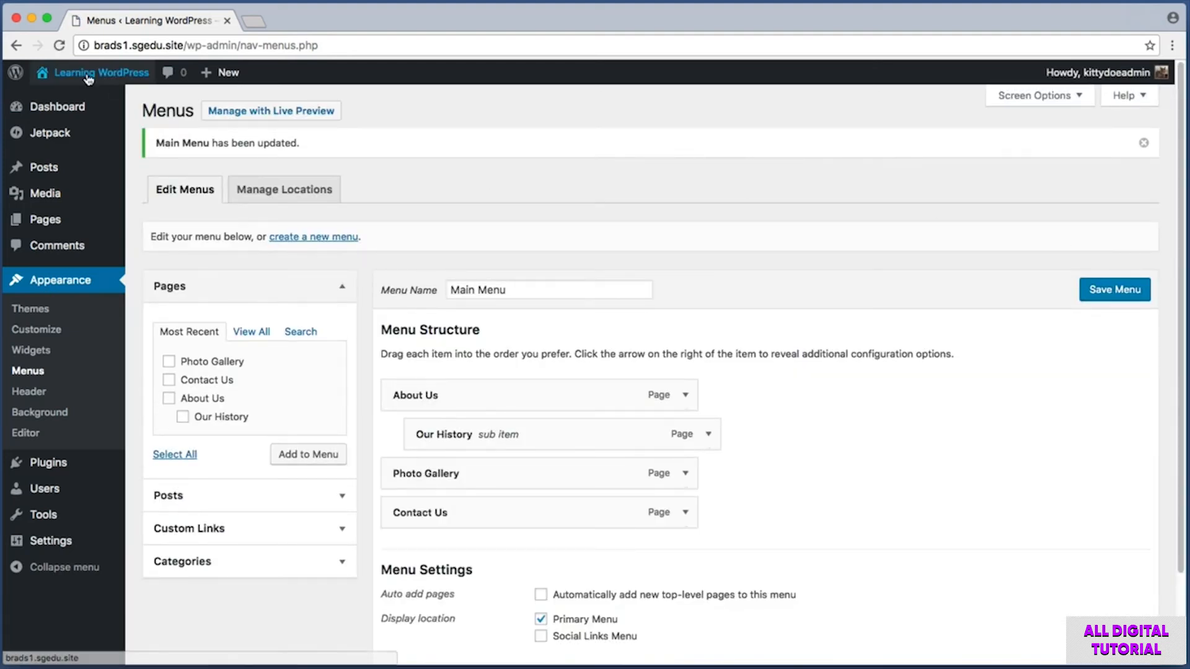
Visit the live site and open the Our History page from the About Us submenu
mouse_move(93, 69)
key("super+shift+4")
left_click_drag(23, 59, 135, 85)
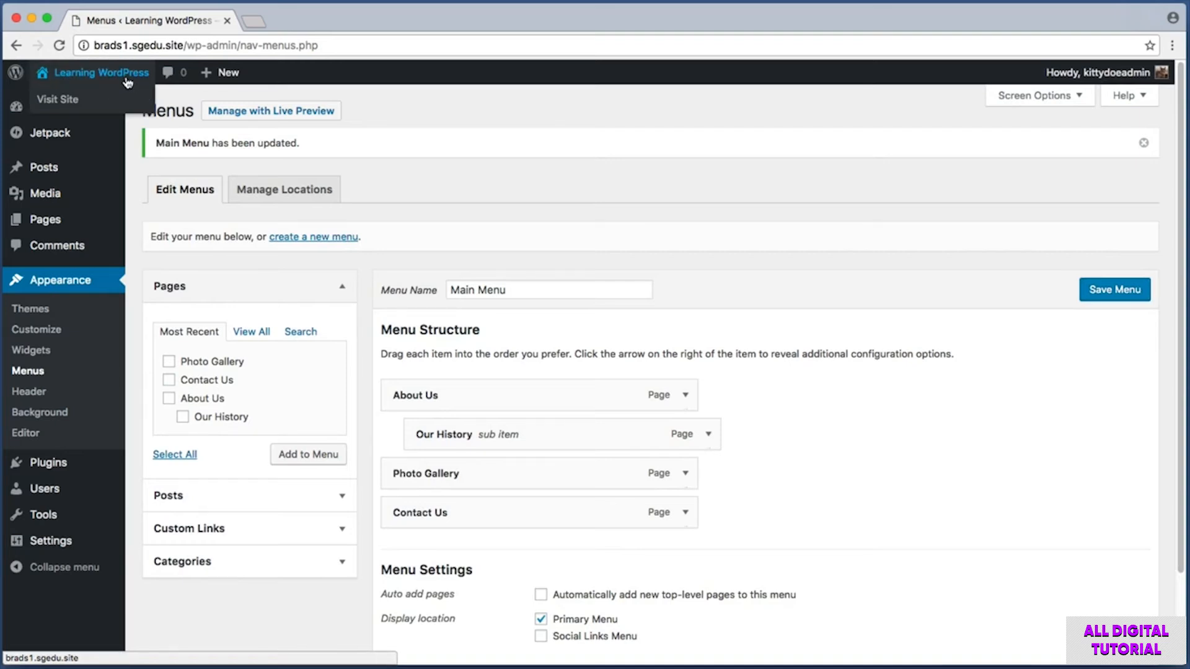
left_click(127, 79)
key("super+shift+4")
left_click_drag(770, 182, 859, 237)
mouse_move(829, 215)
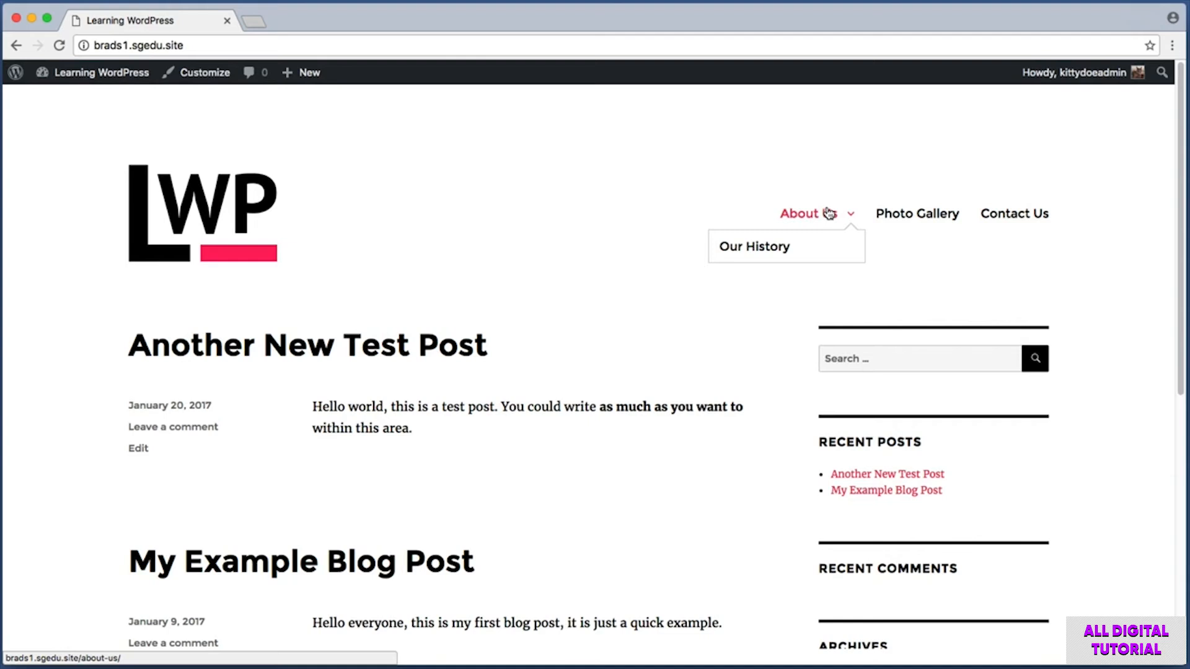
left_click(792, 249)
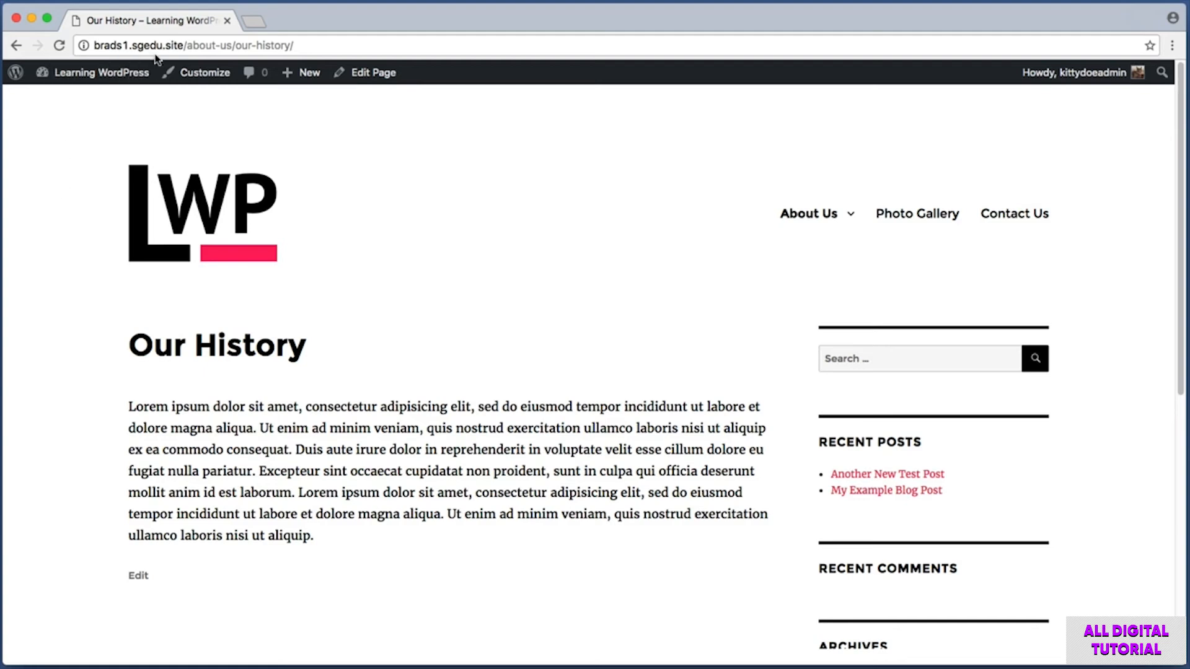
Create a new page titled "How We Work" and paste the lorem ipsum placeholder paragraph as its content
left_click(112, 76)
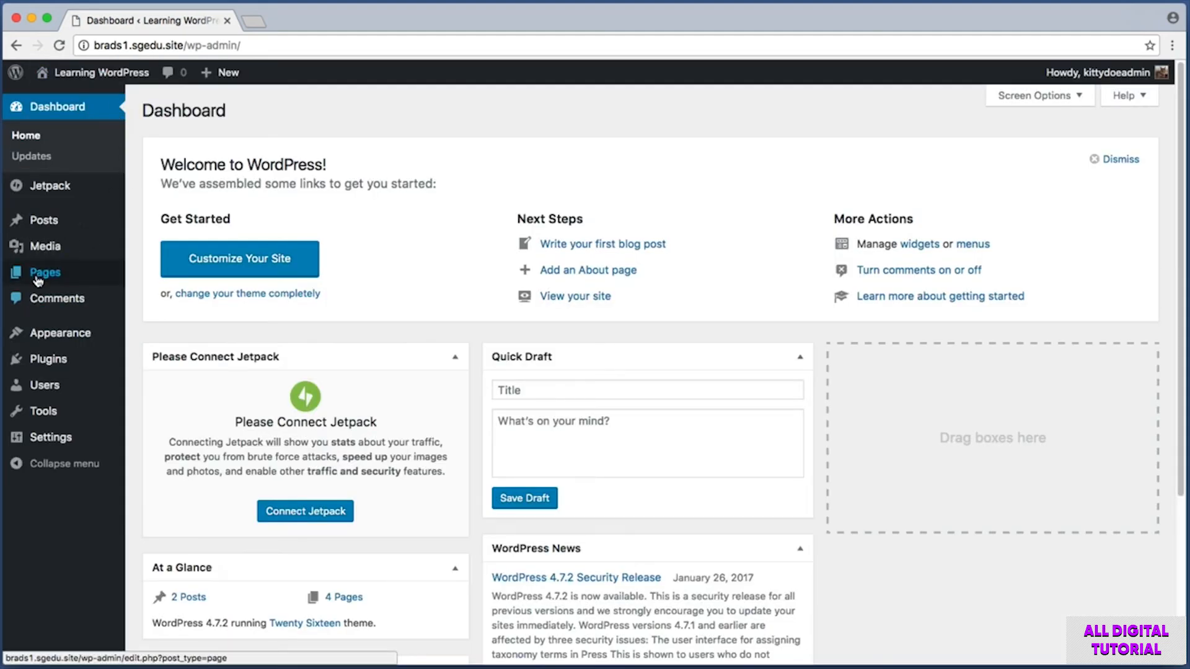
mouse_move(40, 279)
left_click(159, 296)
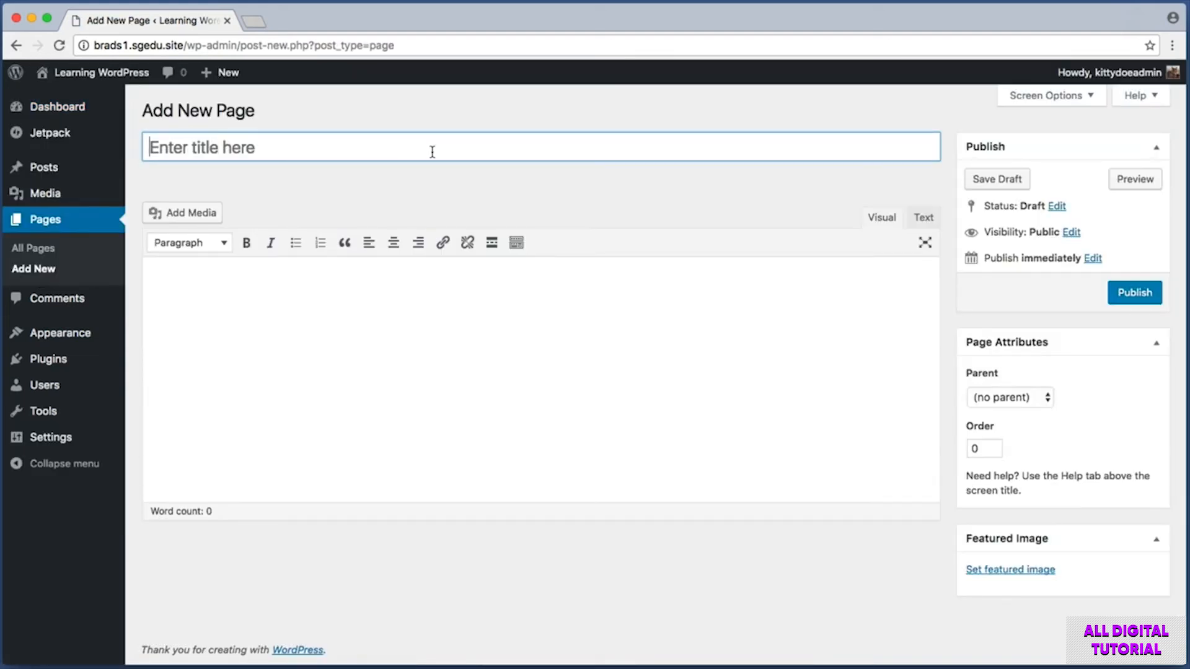
type("How We")
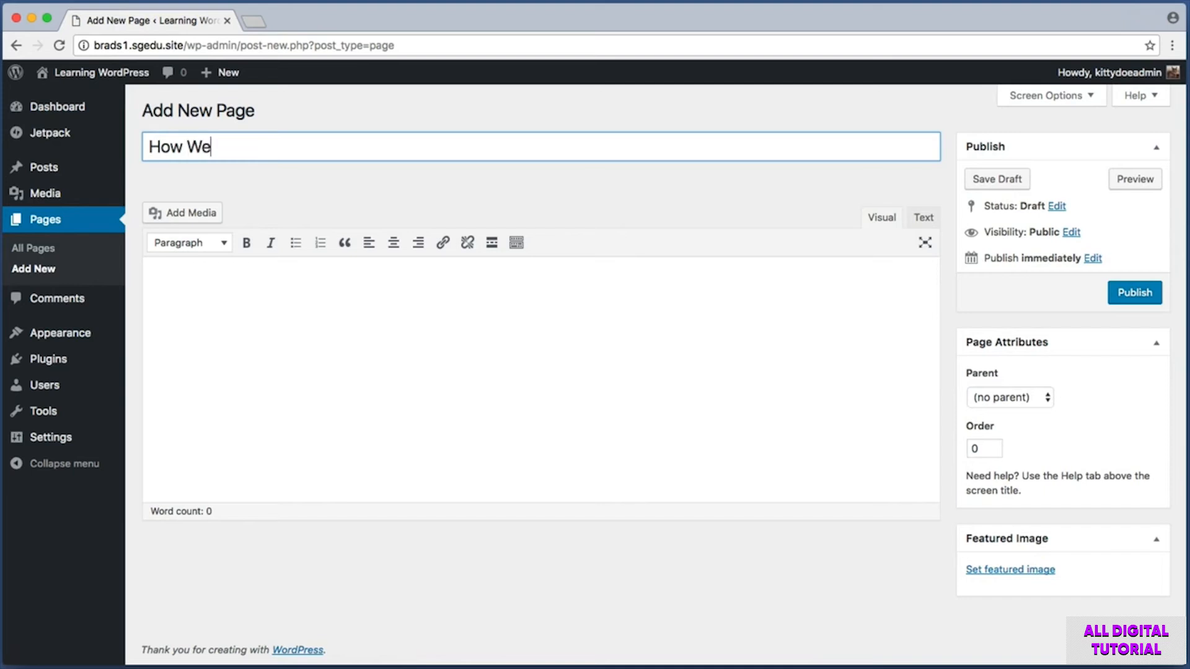
type(" Work")
left_click(334, 314)
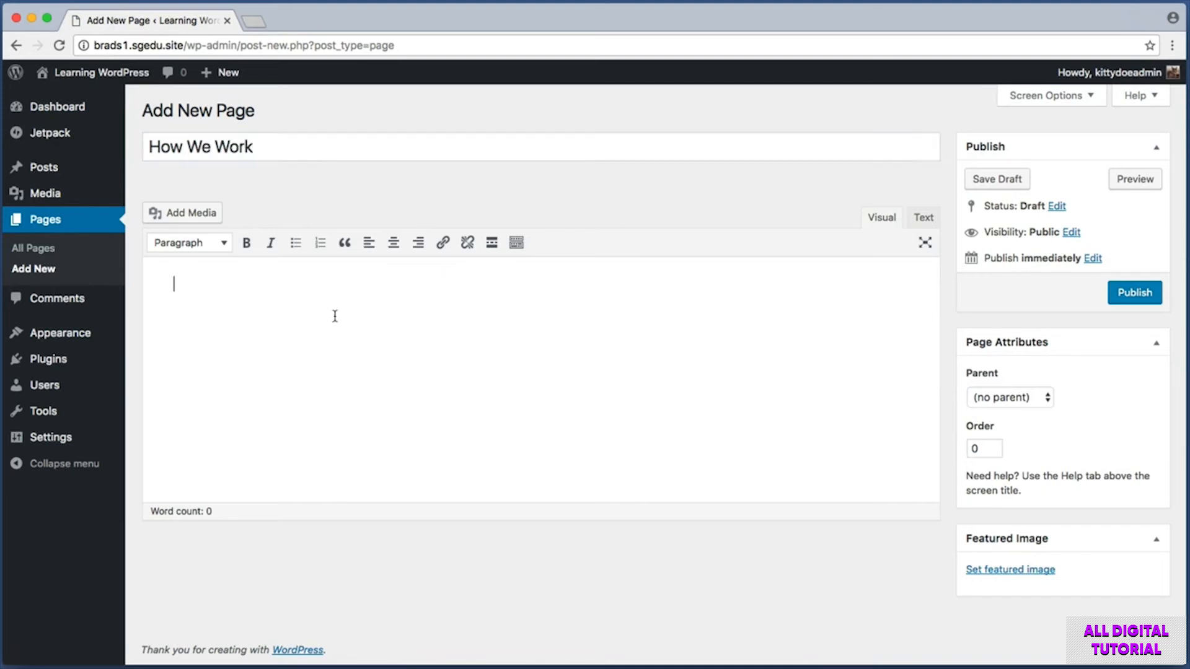
right_click(308, 303)
left_click(347, 380)
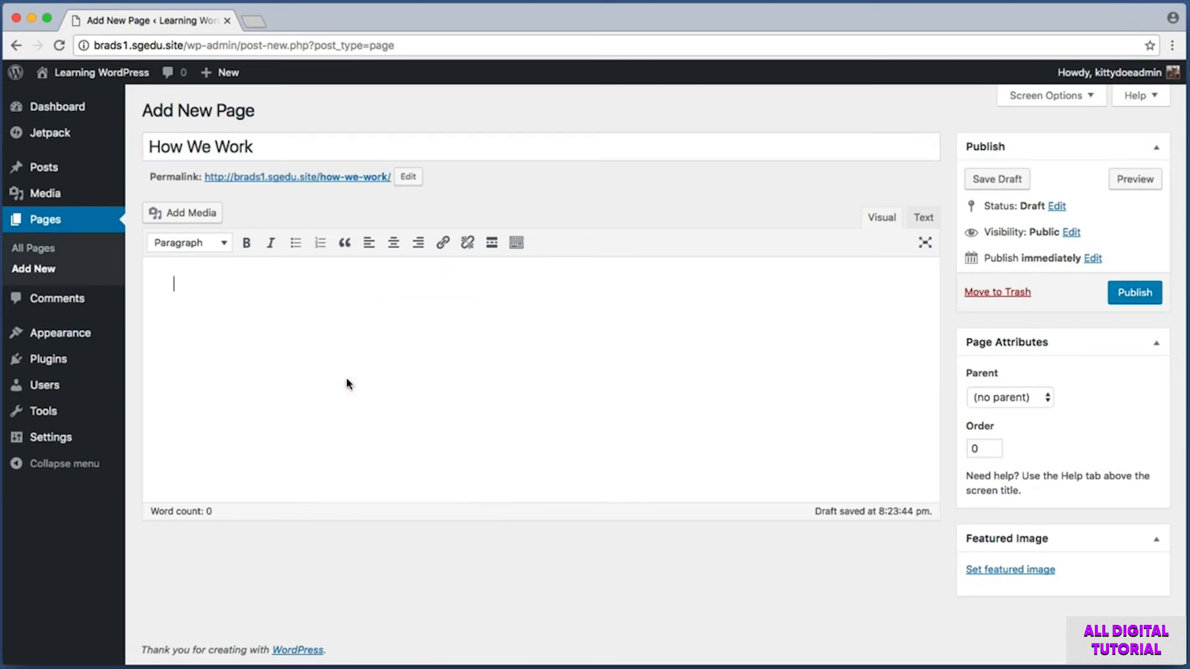
Set About Us as the parent of the How We Work page and publish it
key("super+shift+4")
left_click_drag(958, 324, 1185, 489)
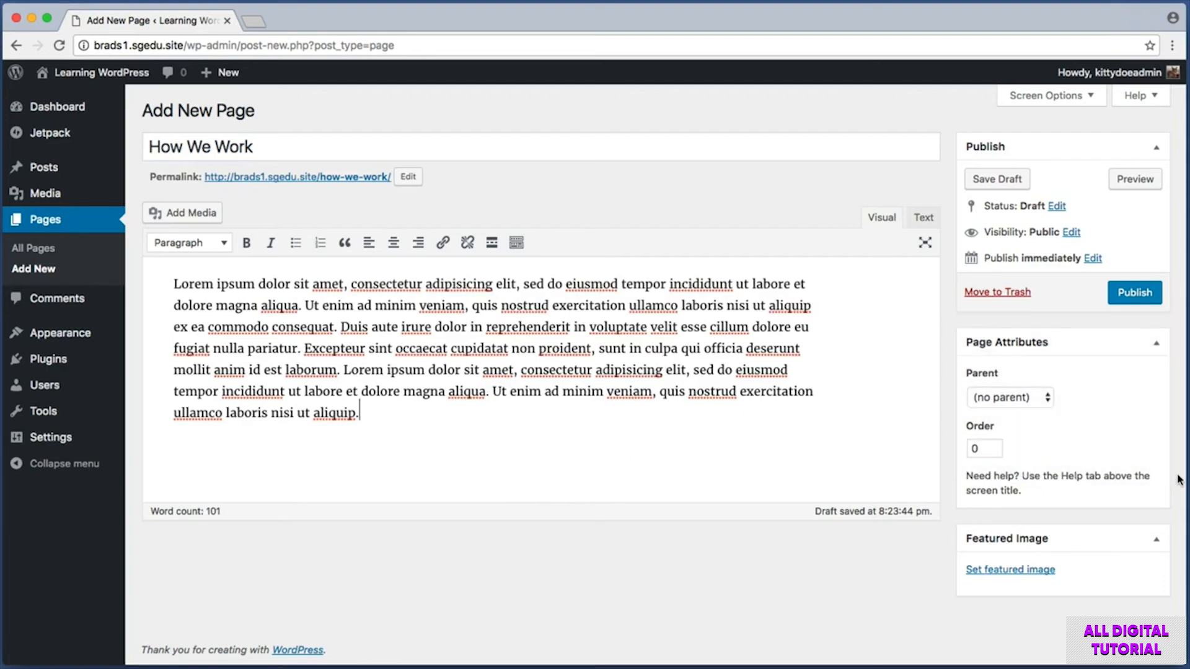
left_click(1033, 400)
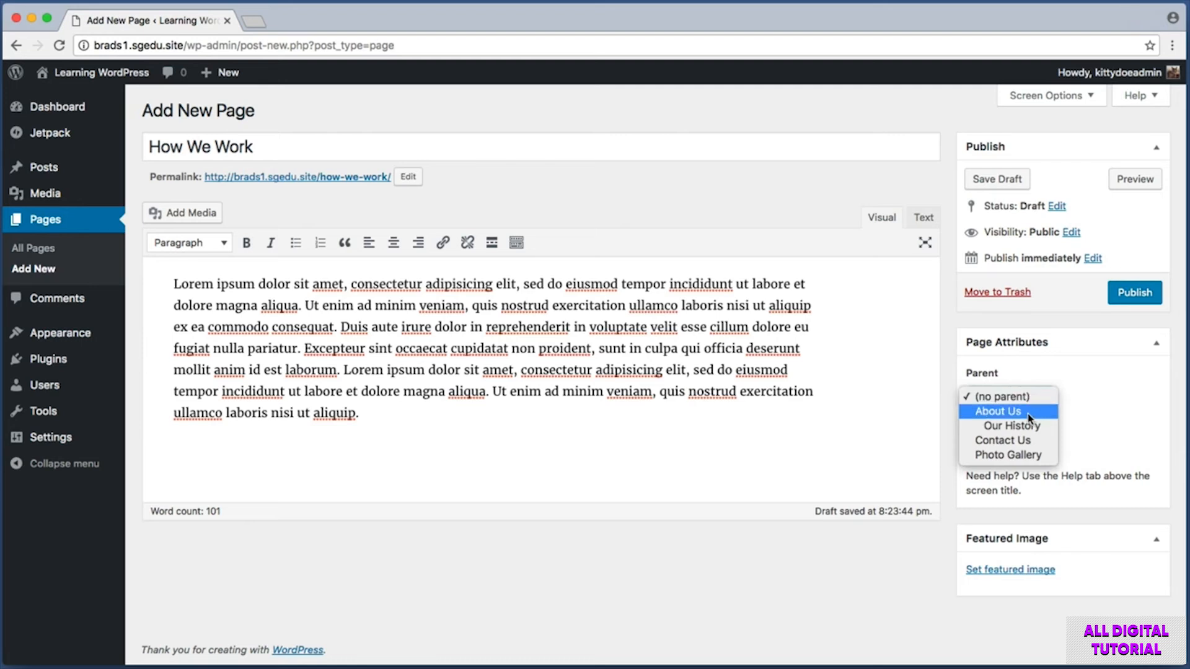
left_click(1024, 413)
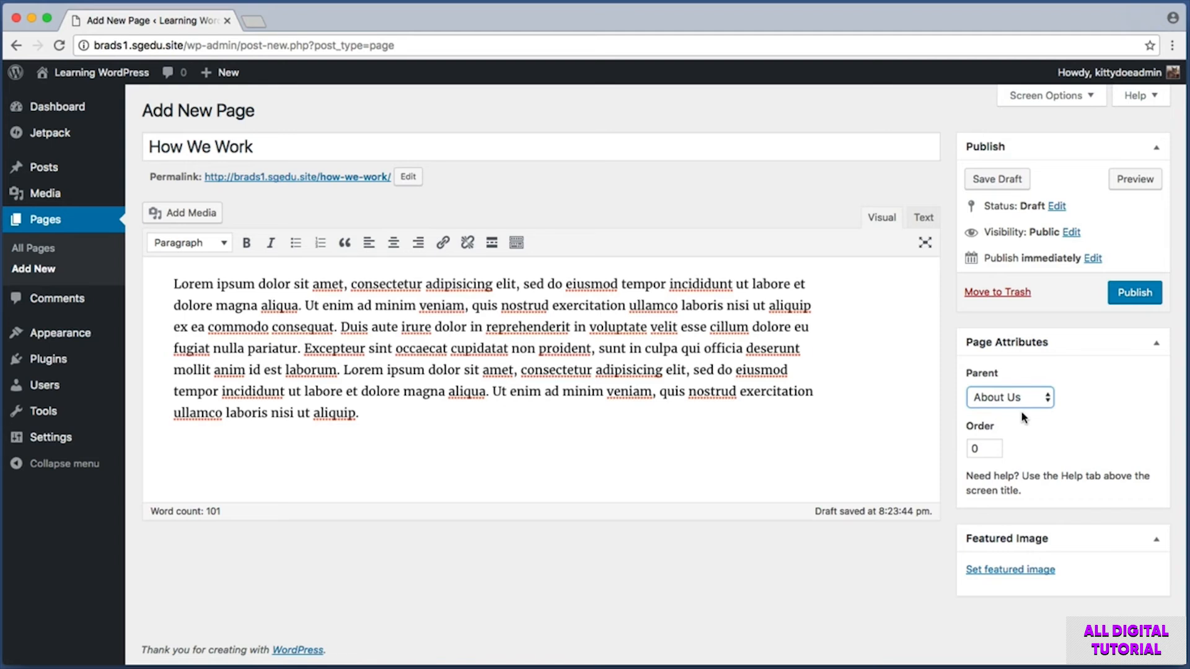
left_click(1129, 296)
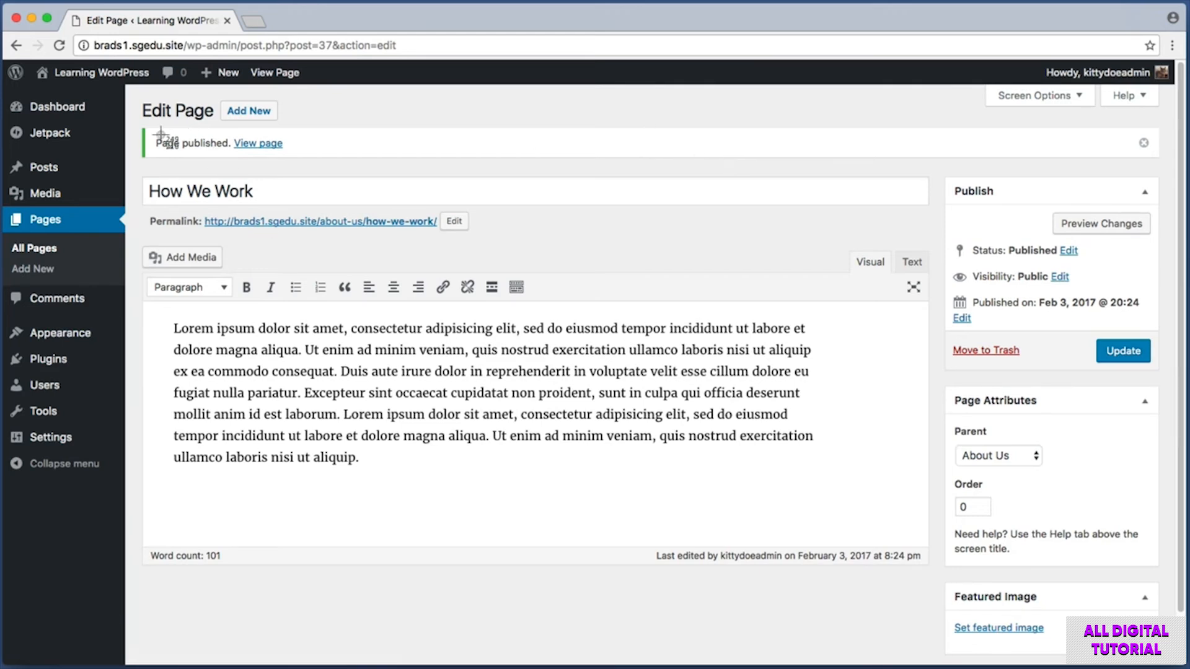
Open the menu editor and add the How We Work page to Main Menu
mouse_move(93, 333)
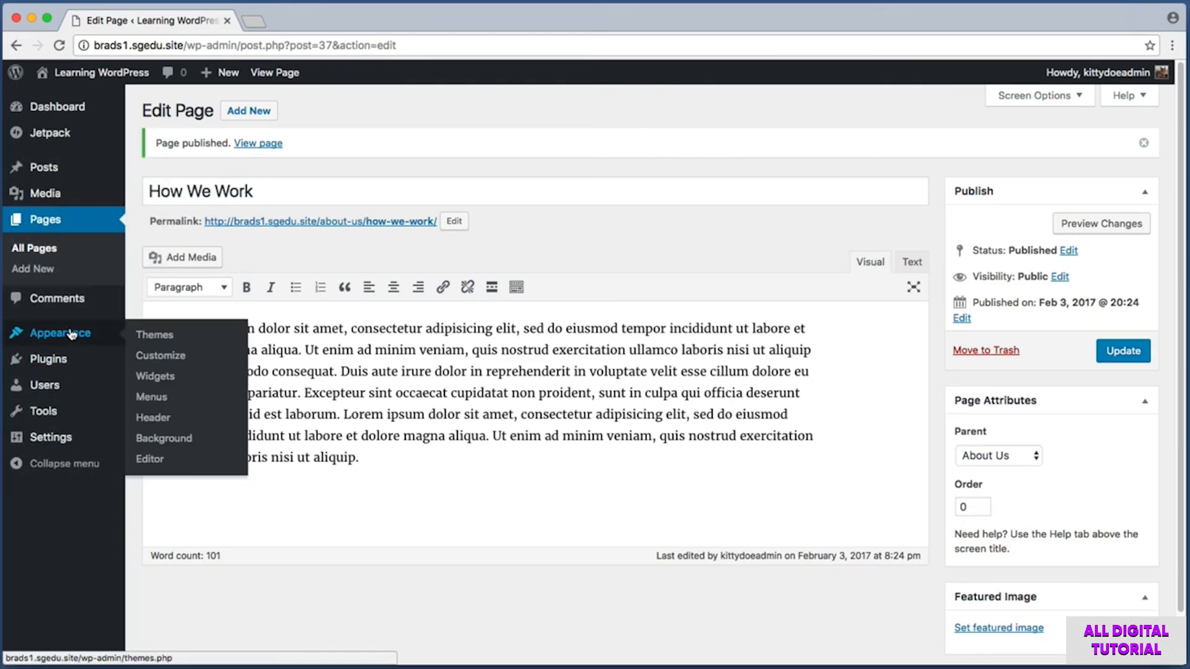
left_click(166, 403)
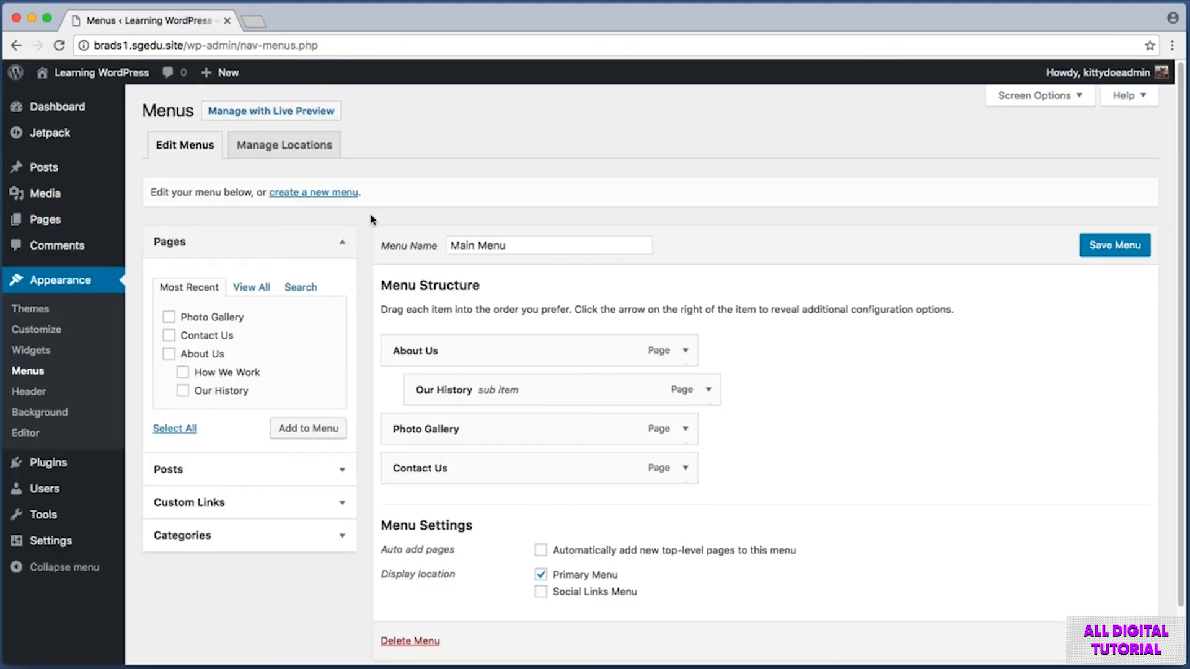
key("super+shift+4")
left_click_drag(371, 217, 142, 414)
left_click(304, 430)
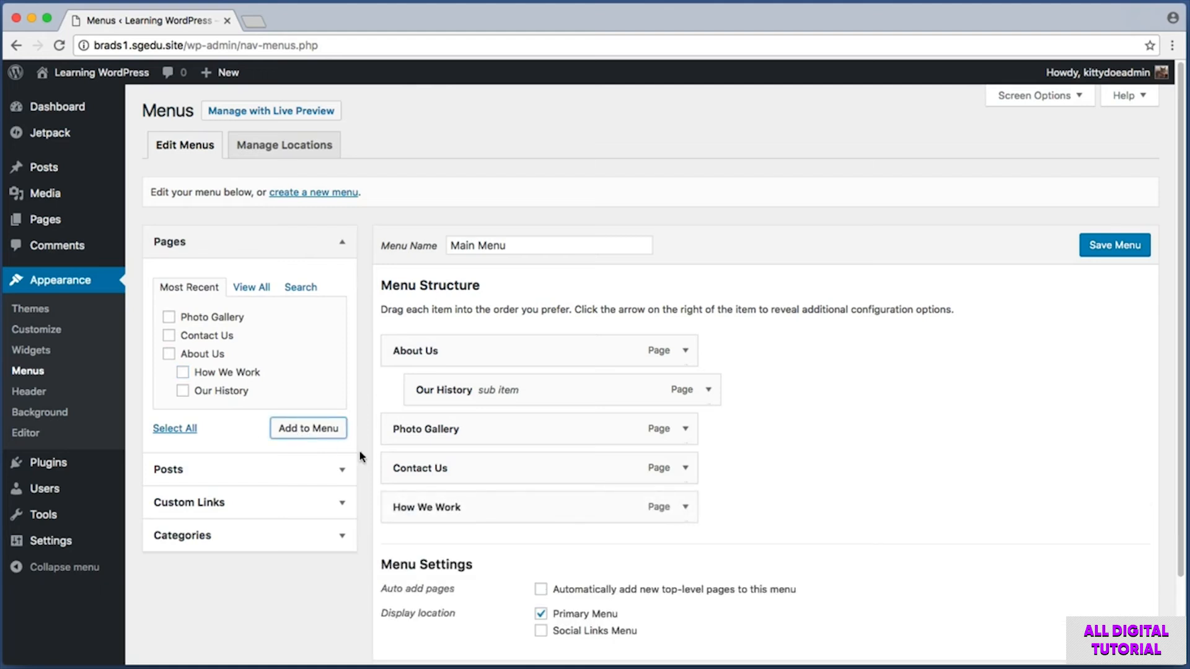
Place How We Work below Our History as a sub item of About Us and save Main Menu
left_click_drag(441, 508, 463, 430)
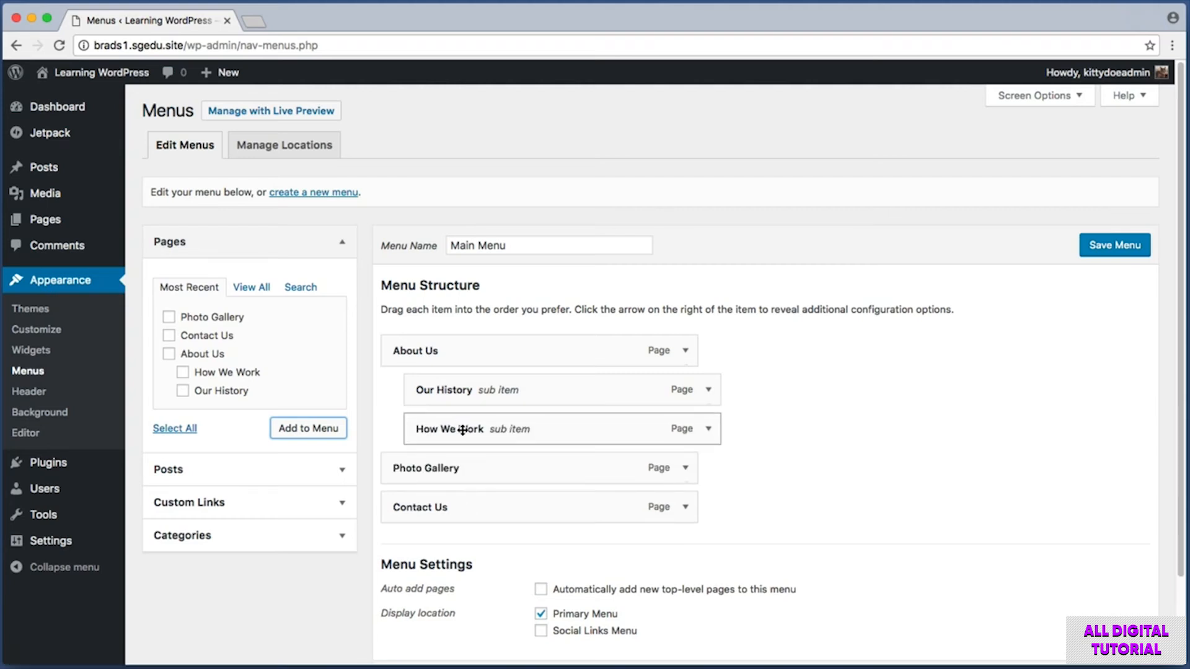
key("super+shift+4")
left_click_drag(380, 409, 407, 451)
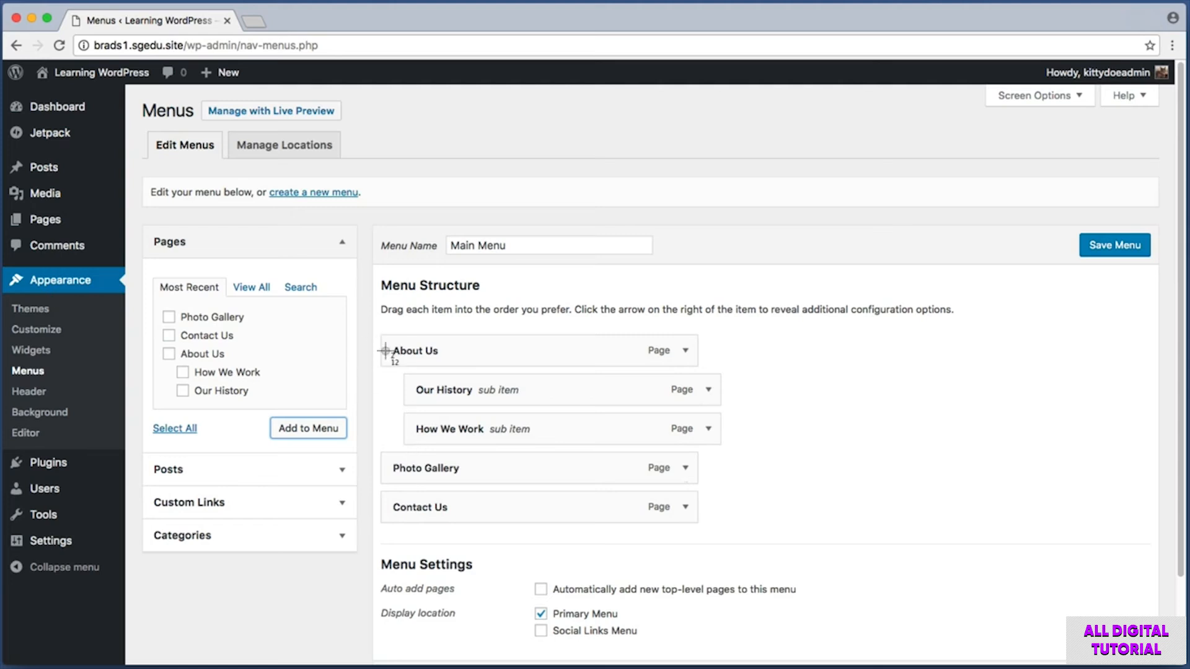
left_click(1132, 254)
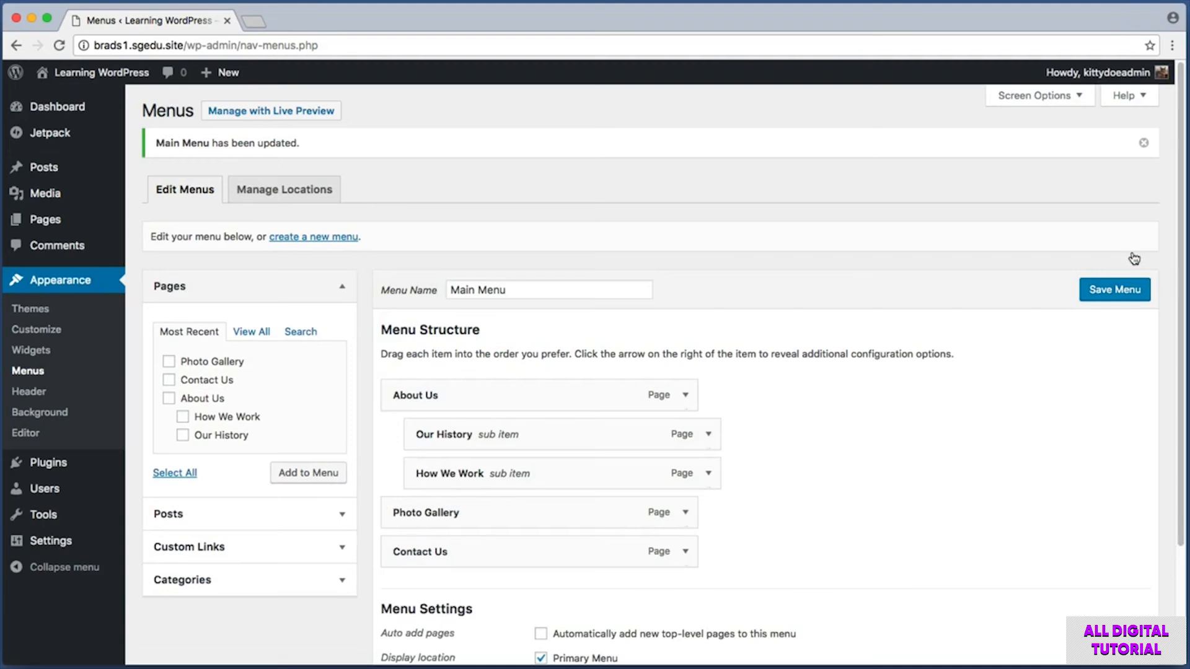
Visit the live site, open the About Us page and check the entries in its submenu
left_click(85, 72)
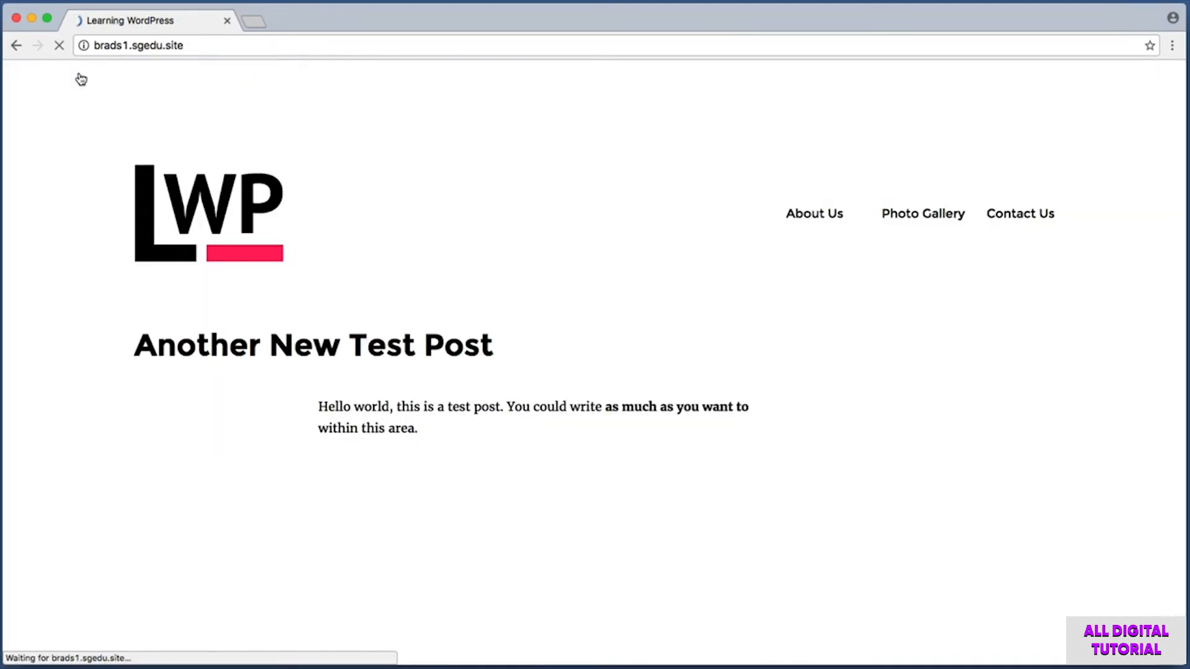
left_click(821, 221)
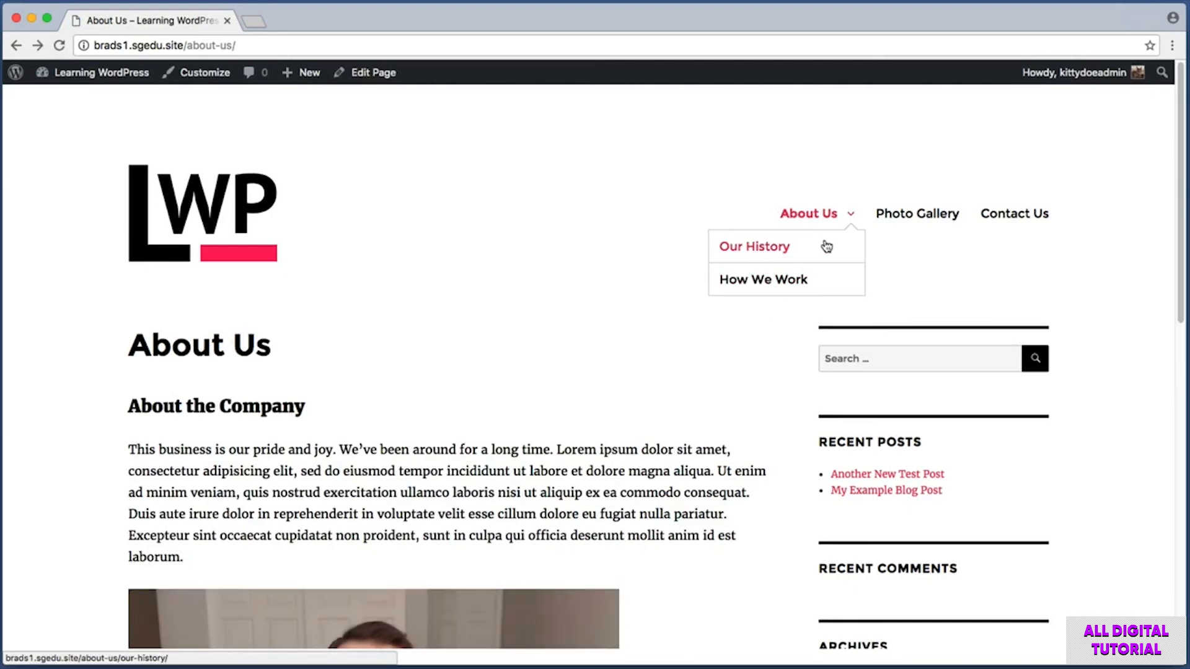
key("super+shift+4")
left_click_drag(744, 192, 868, 241)
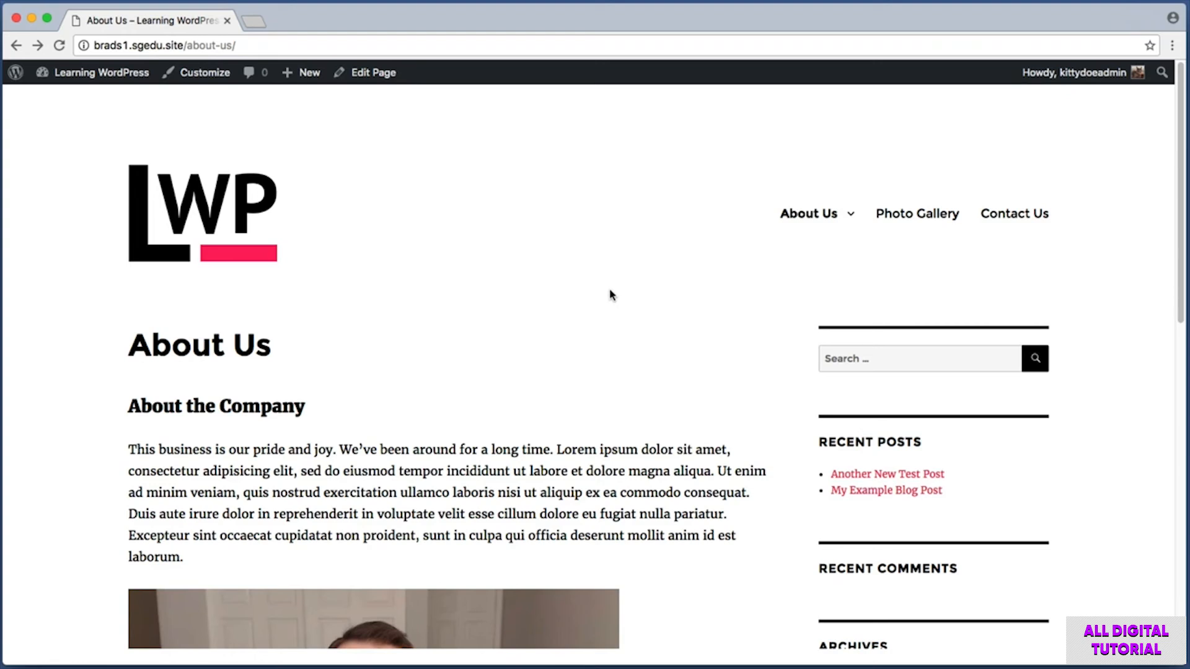
Review the About Us page's content from the company paragraph down to the About Me section
key("super+shift+4")
left_click_drag(174, 438, 152, 451)
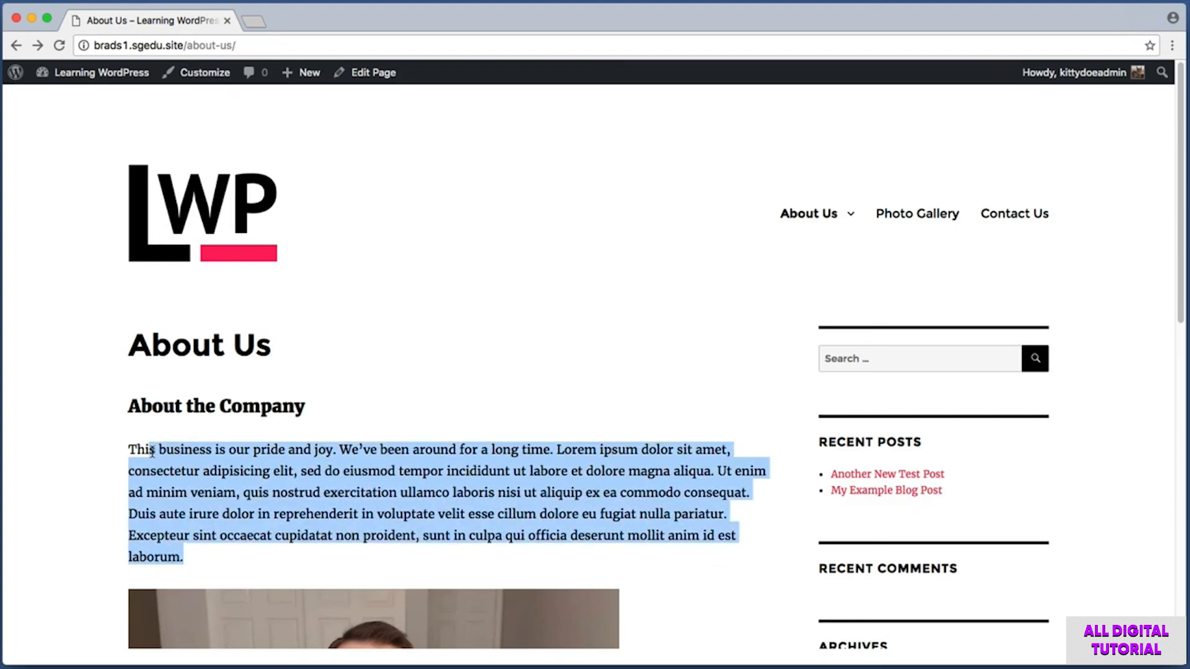
left_click(52, 401)
scroll(54, 401, "down", 1)
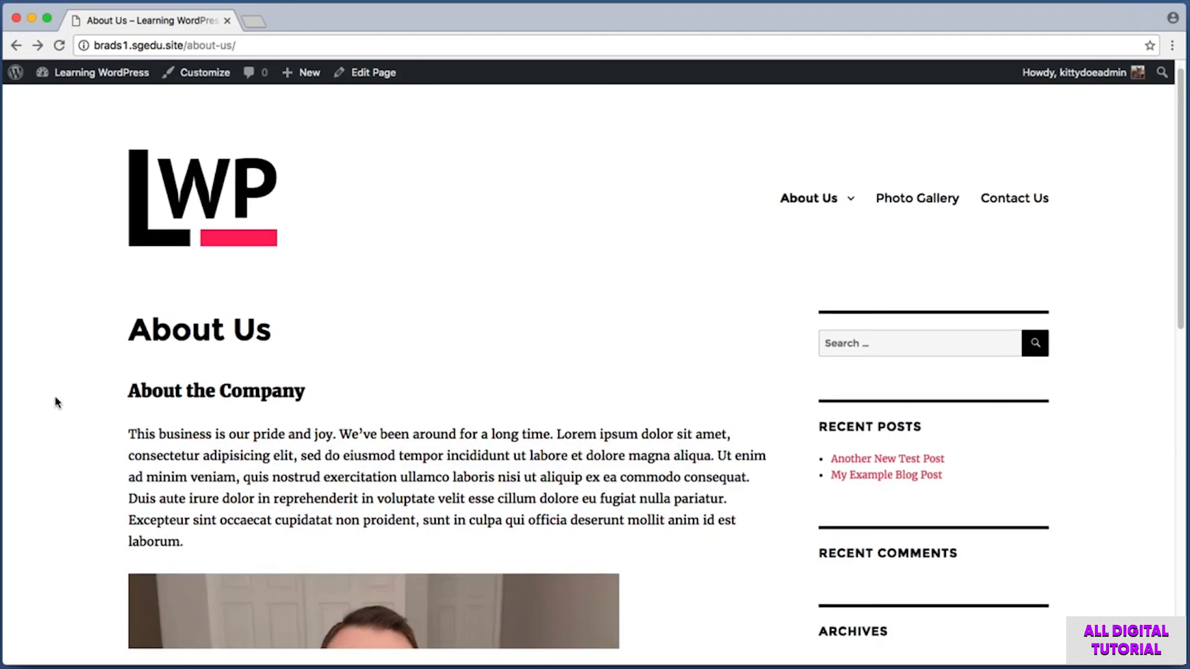
scroll(55, 402, "down", 15)
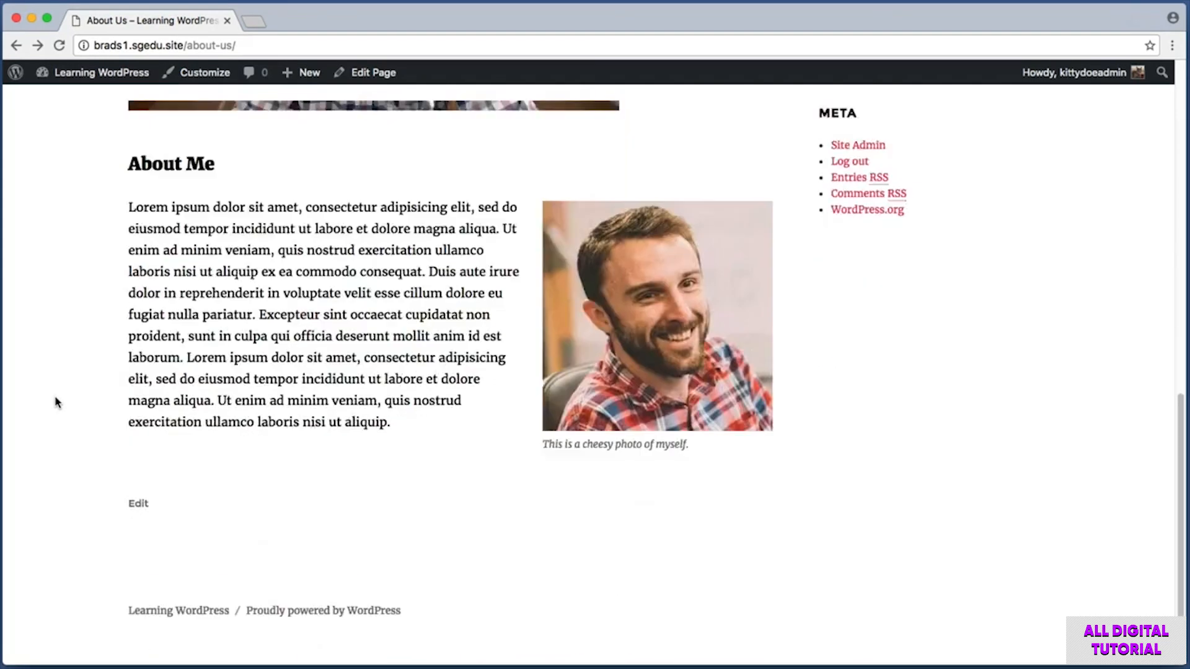
key("super+shift+4")
left_click_drag(141, 441, 773, 522)
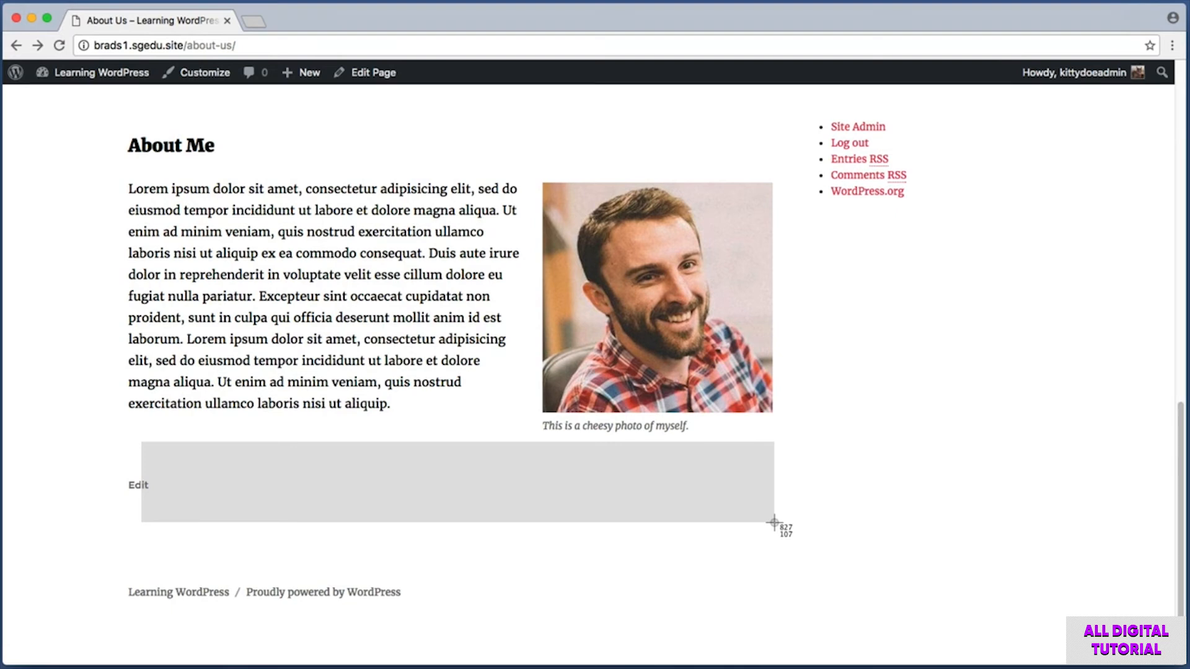
left_click_drag(773, 522, 773, 522)
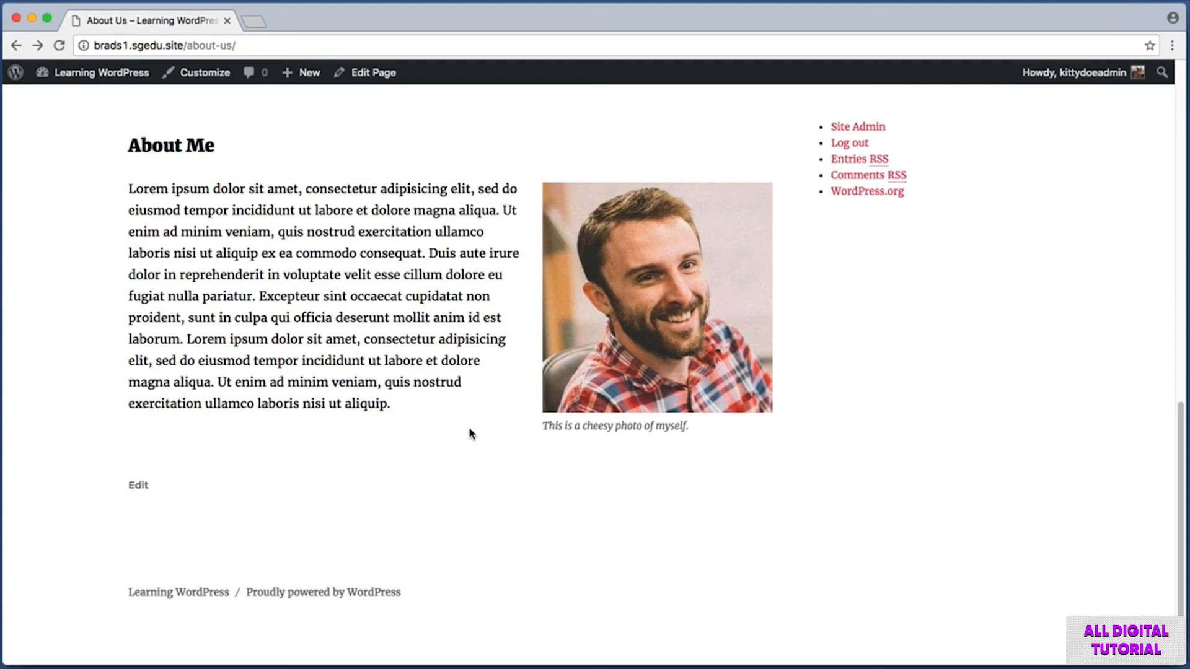
Open the About Us page for editing and start a new paragraph below the About Me text
key("super+shift+4")
left_click_drag(339, 96, 411, 53)
left_click(388, 73)
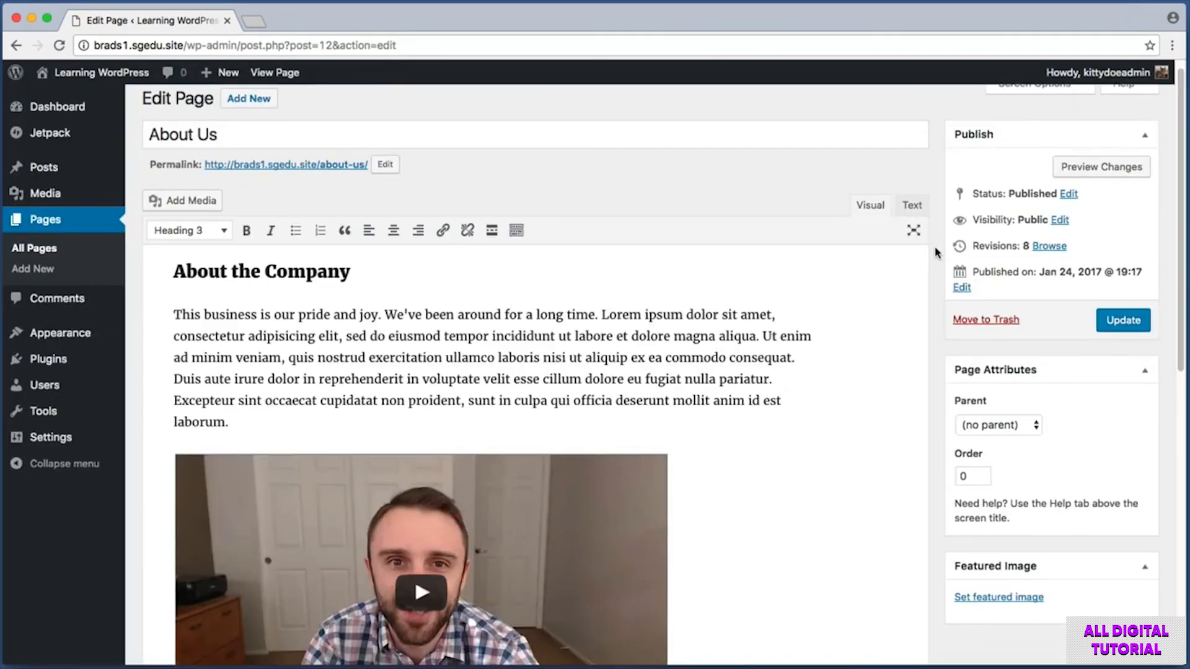
left_click(461, 357)
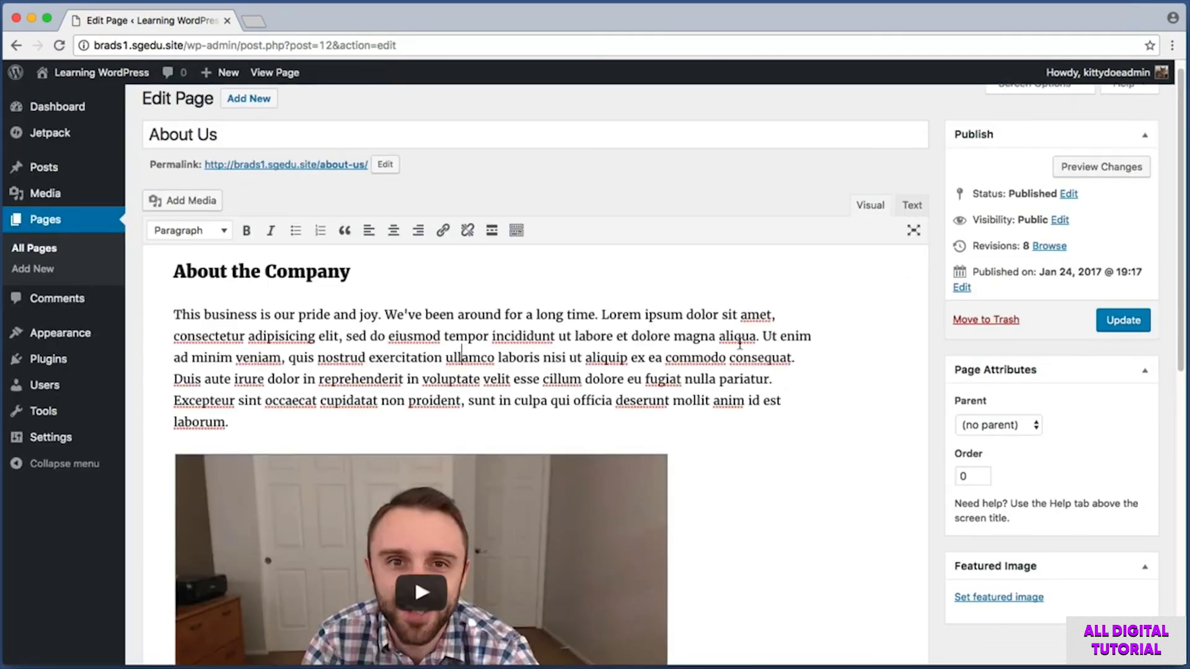
scroll(868, 366, "down", 3)
scroll(867, 362, "down", 15)
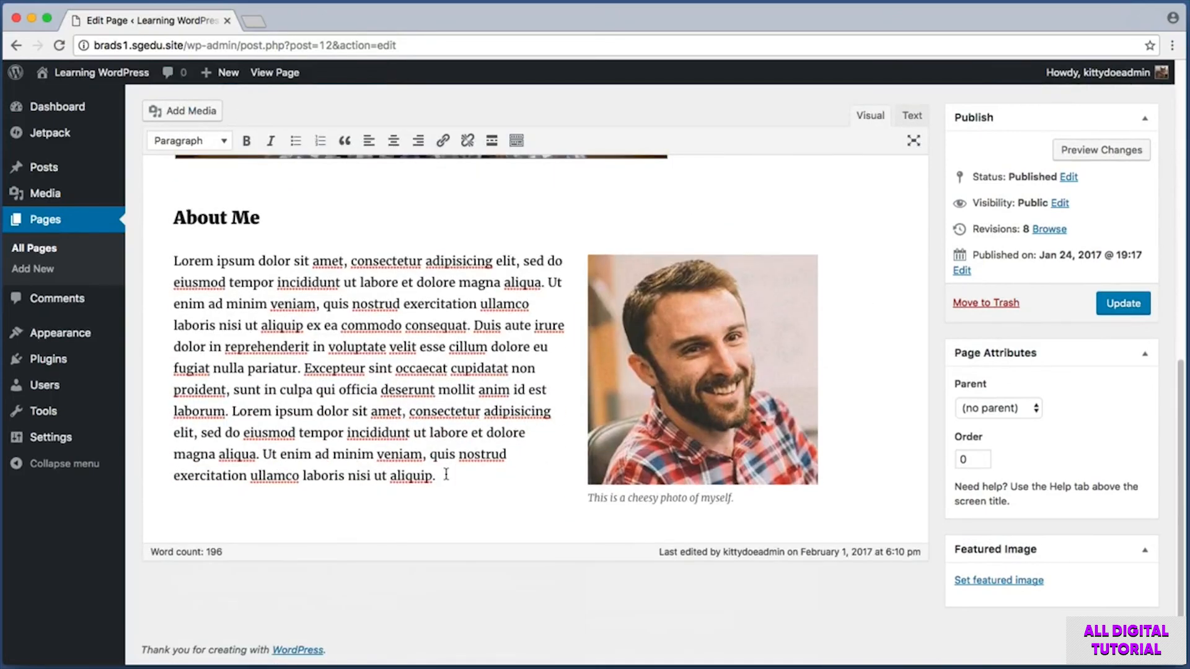
left_click(445, 475)
key("Return")
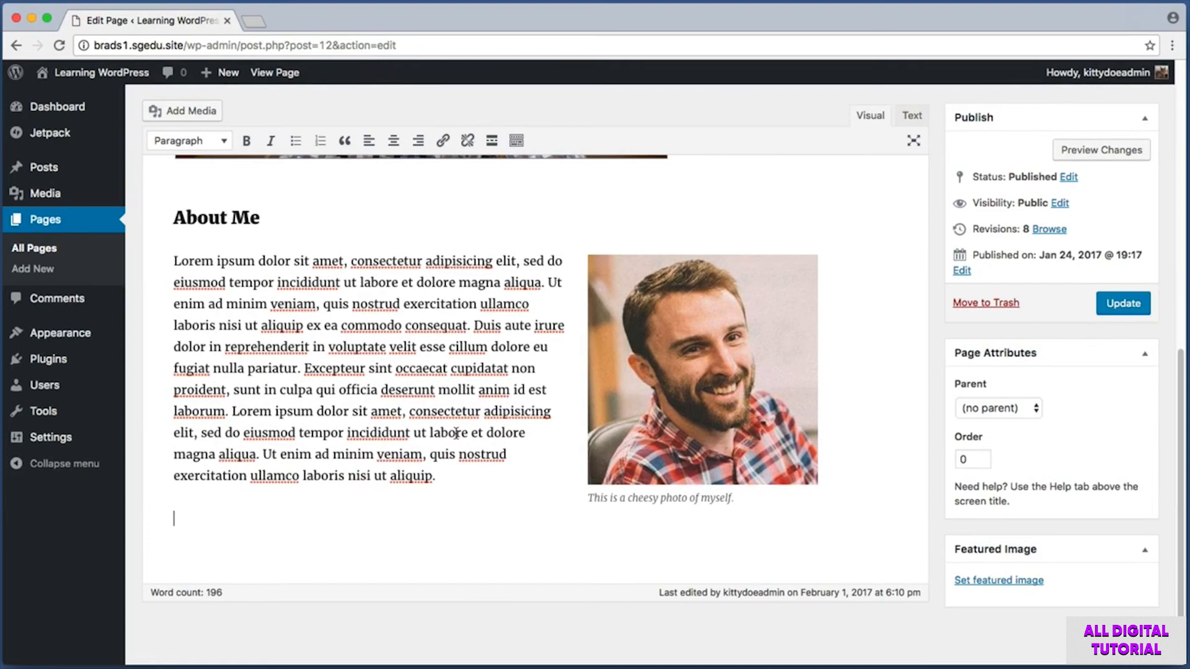
Write "Our company is very interesting. You can learn about our history and you can also learn more about how we work." in the new paragraph
type("Our company is very inte")
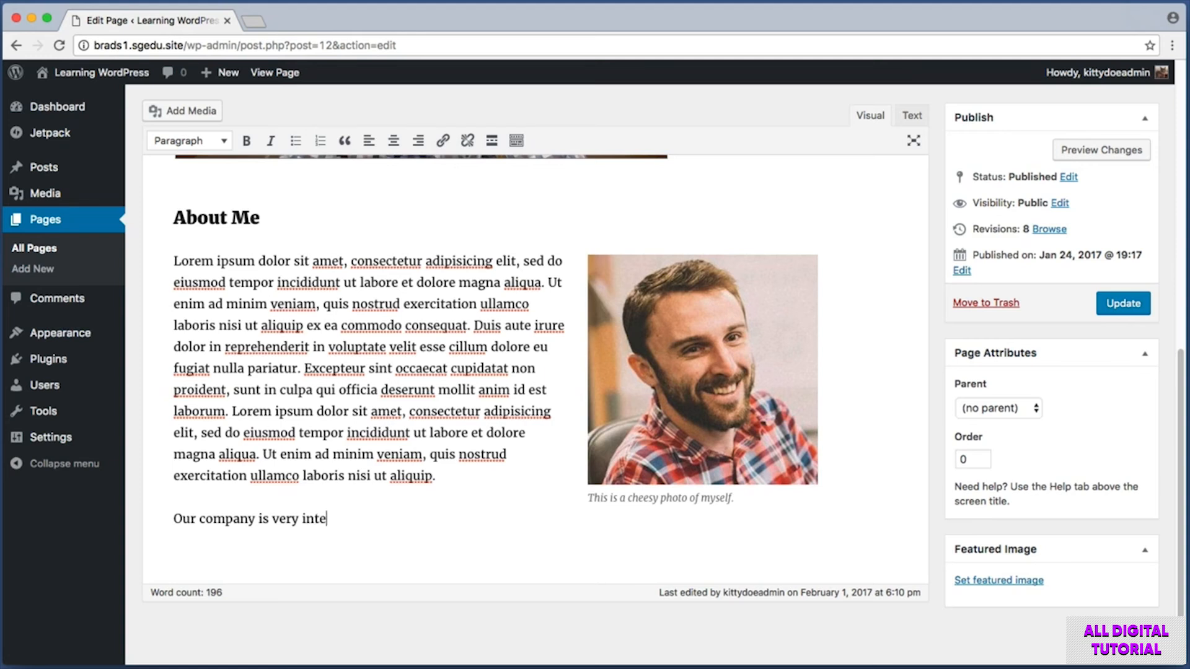
type("resting. You c")
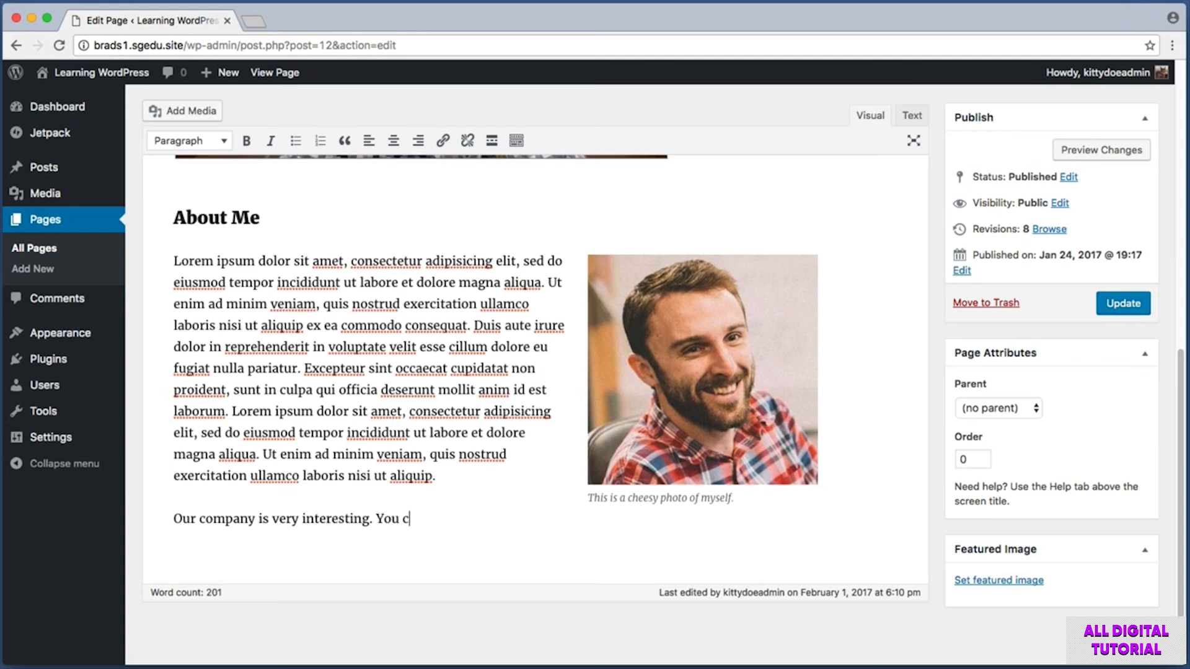
type("an learn about our ")
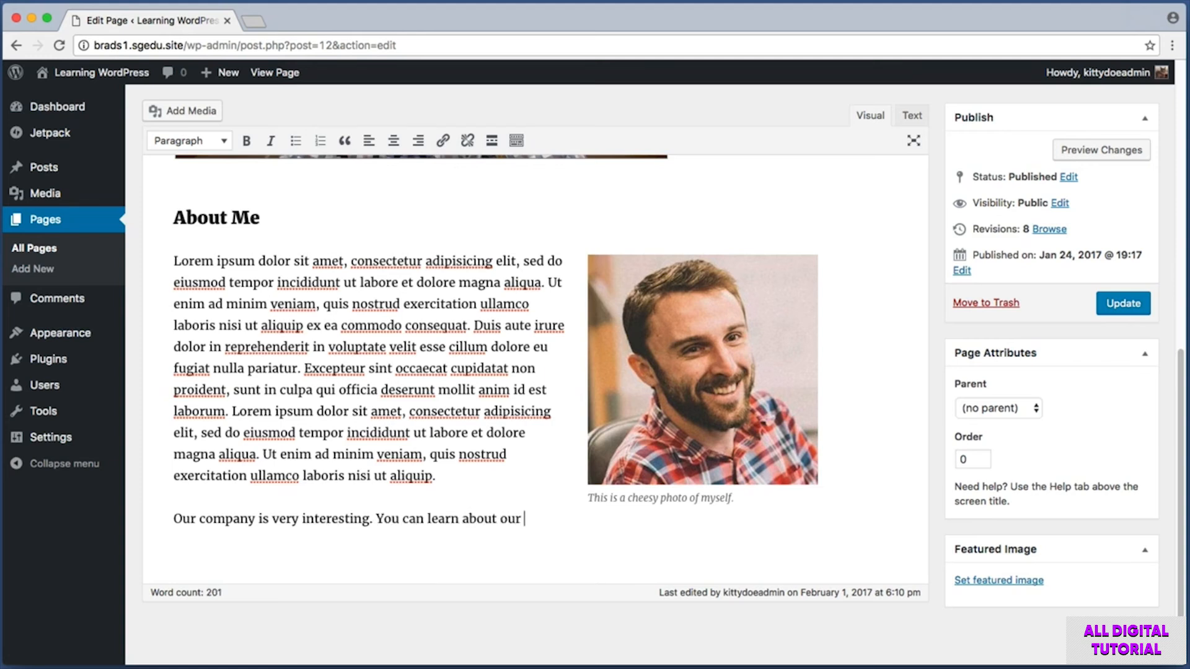
type("history and ")
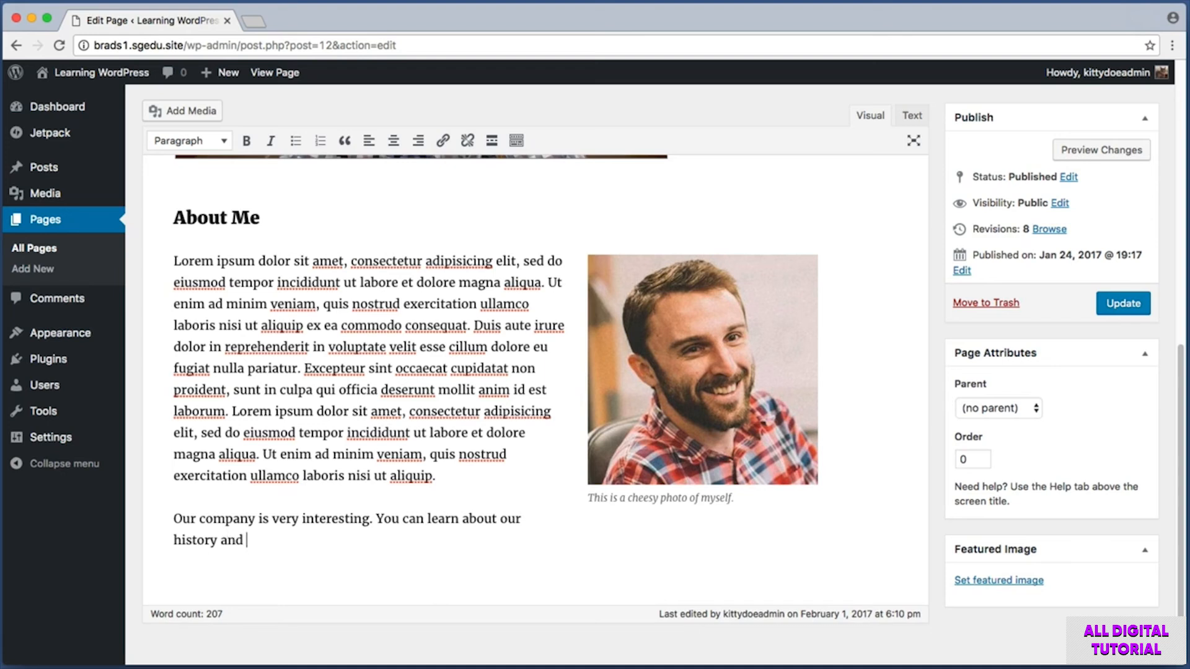
type("you can also learn more")
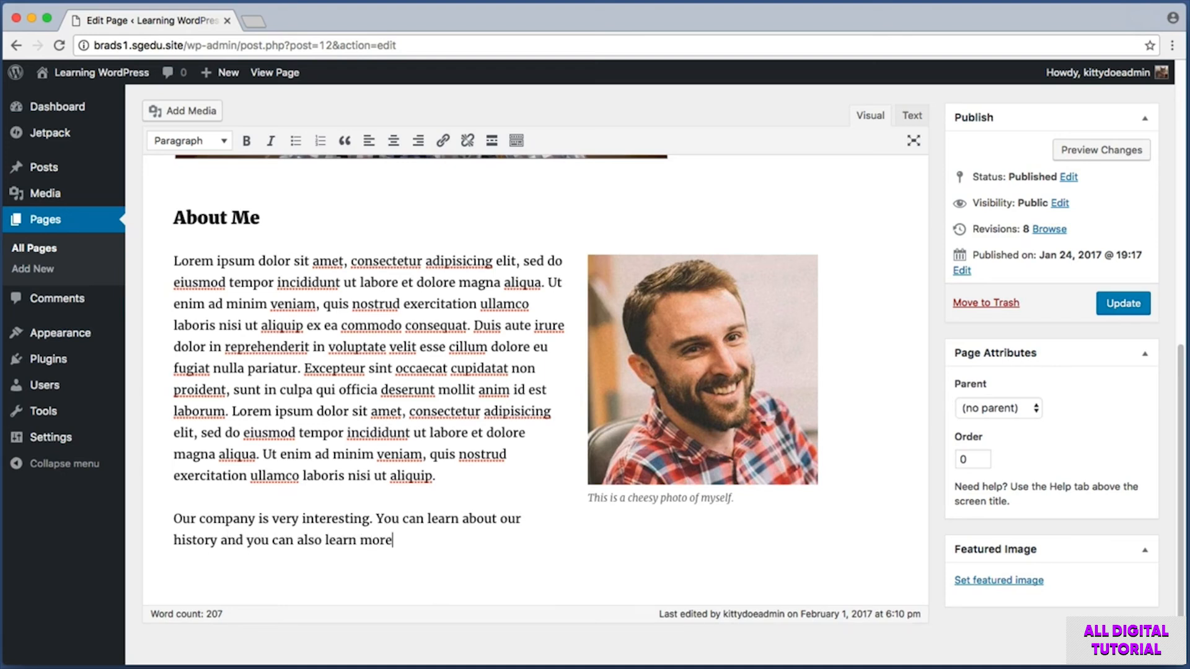
type(" about how we work.")
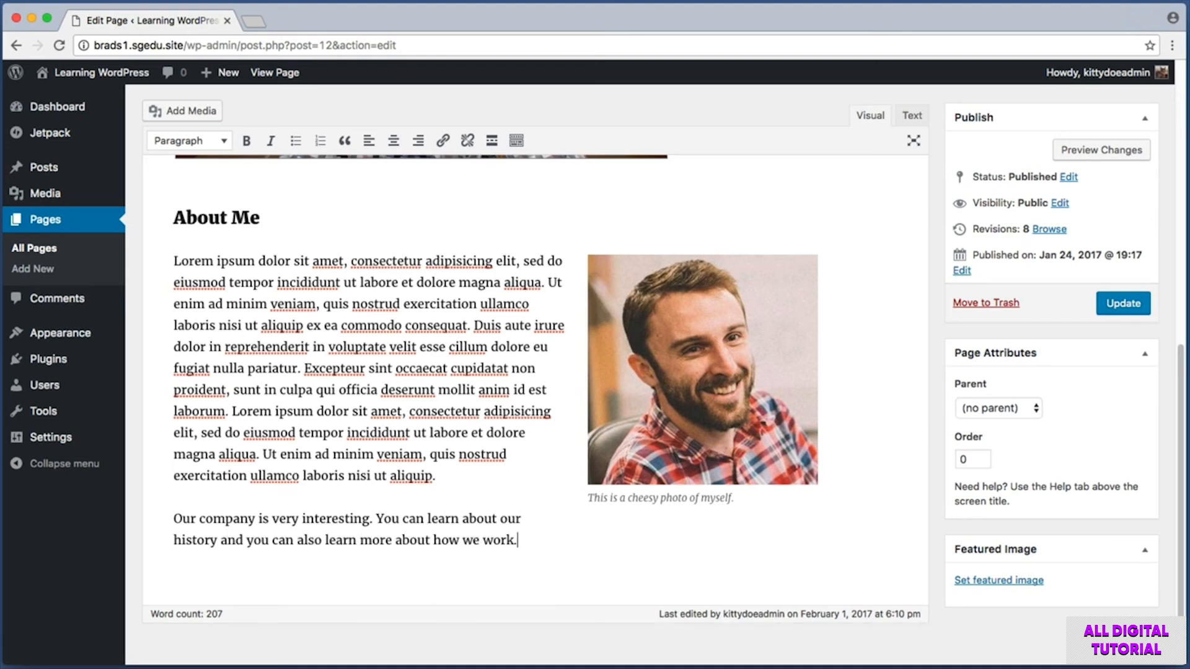
Continue the paragraph with "If you would like to work with us be sure to visit our contact page."
type(" If you would li")
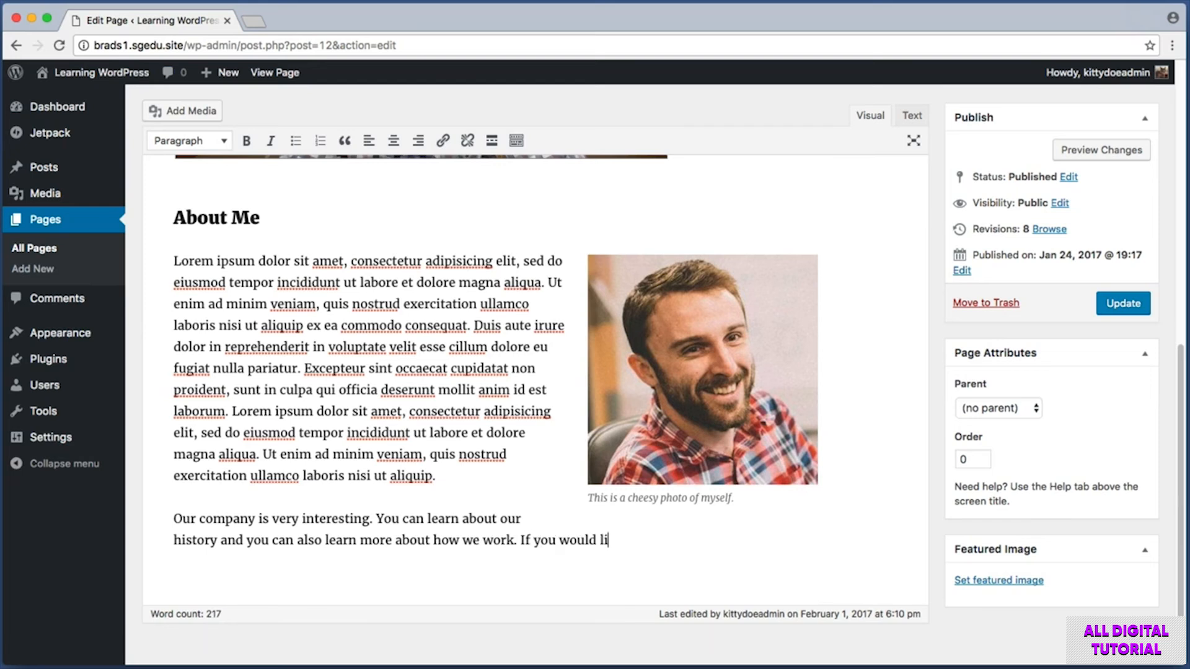
type("ke to work with us be ")
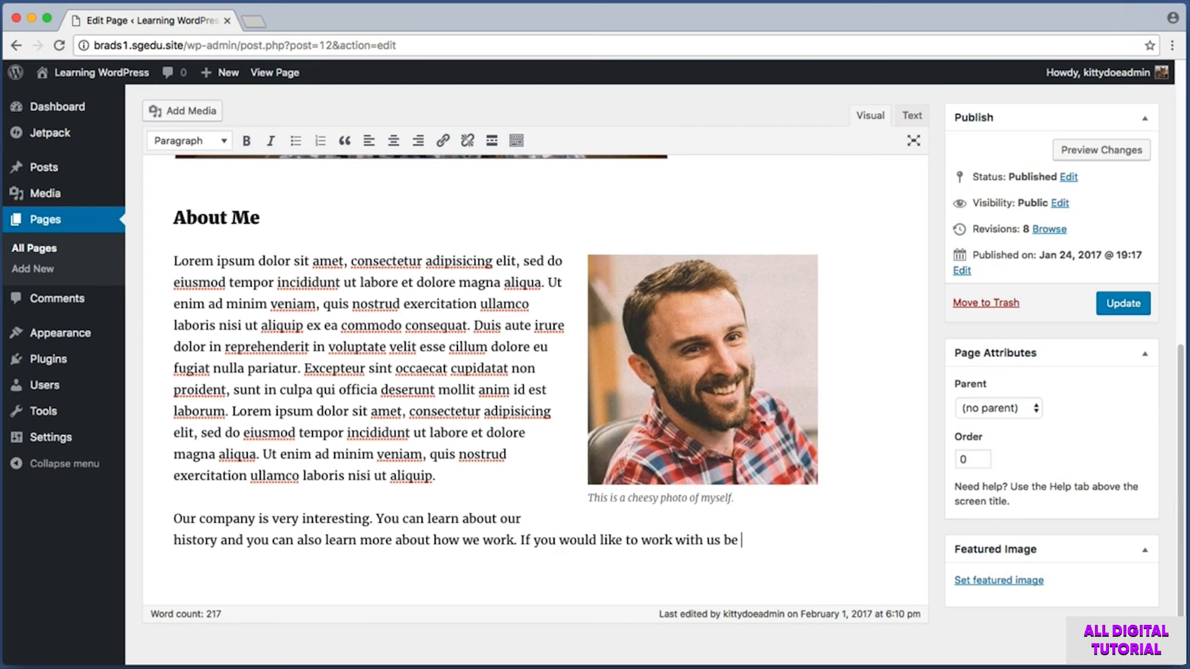
type("sure to visit our c")
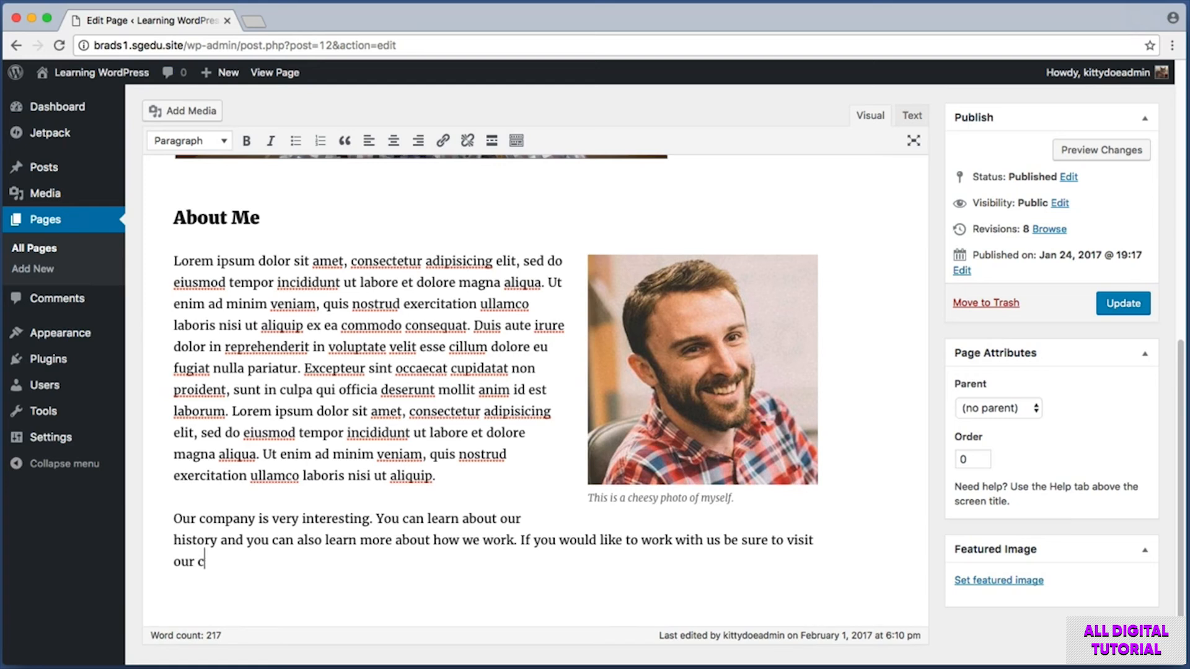
type("ontact page.")
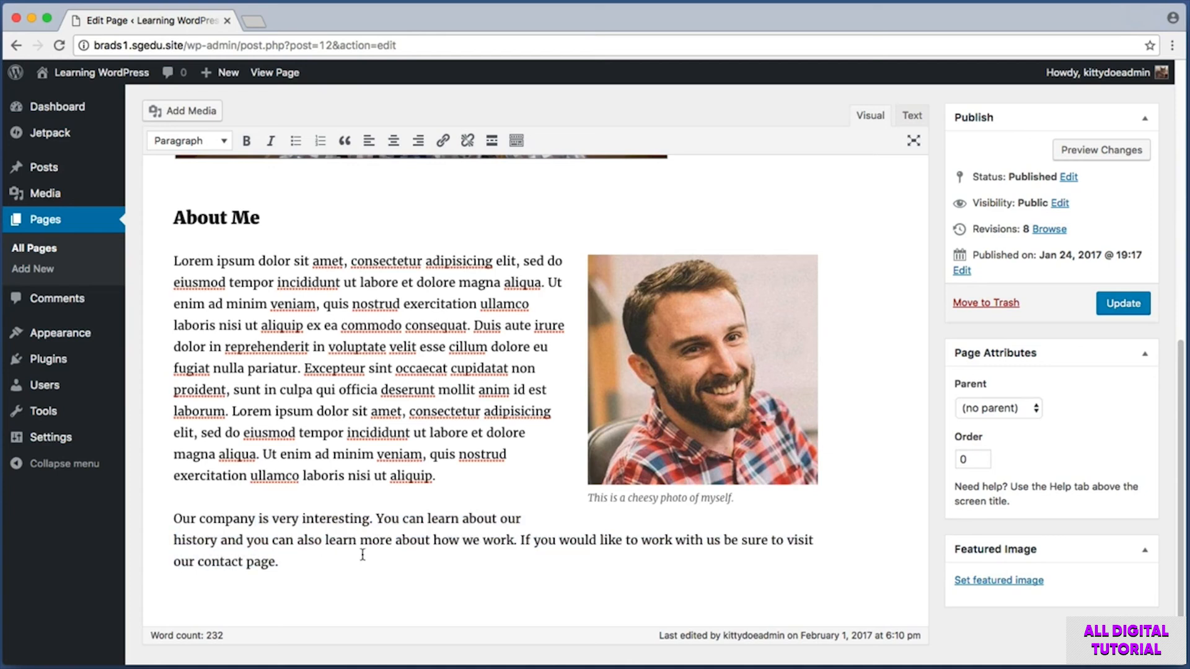
Link the words "our history" in the new closing paragraph to the site's Our History page
left_click_drag(278, 561, 229, 524)
left_click(230, 522)
left_click_drag(383, 519, 220, 540)
left_click(491, 521)
left_click_drag(499, 518, 219, 540)
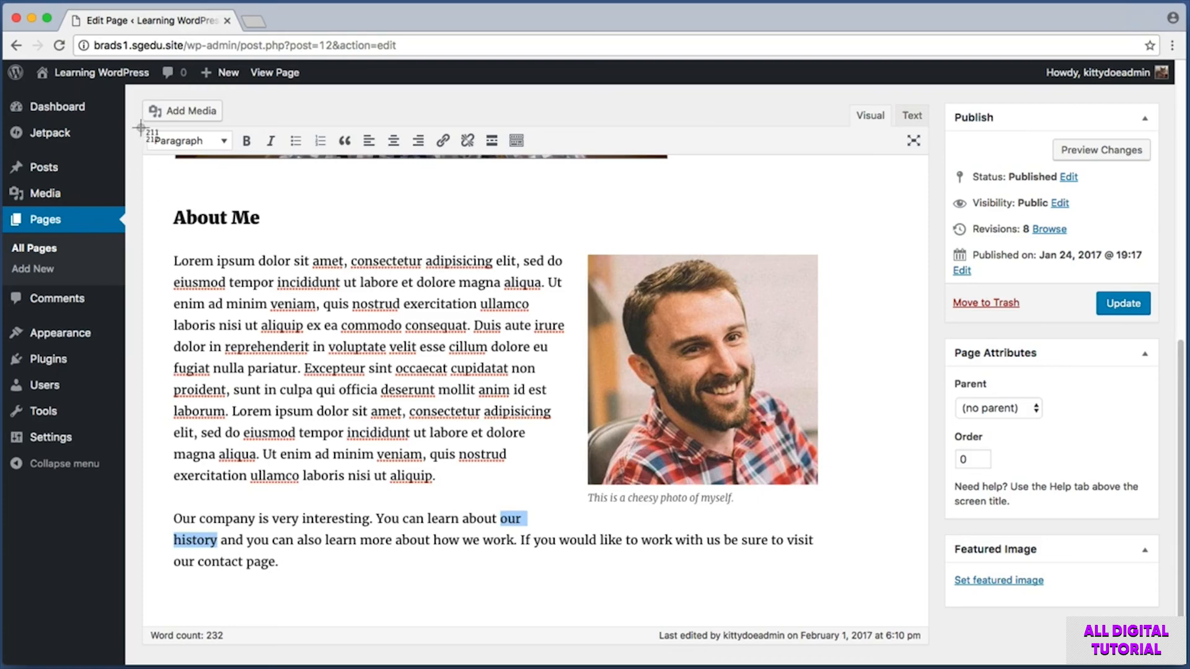
left_click_drag(517, 143, 583, 156)
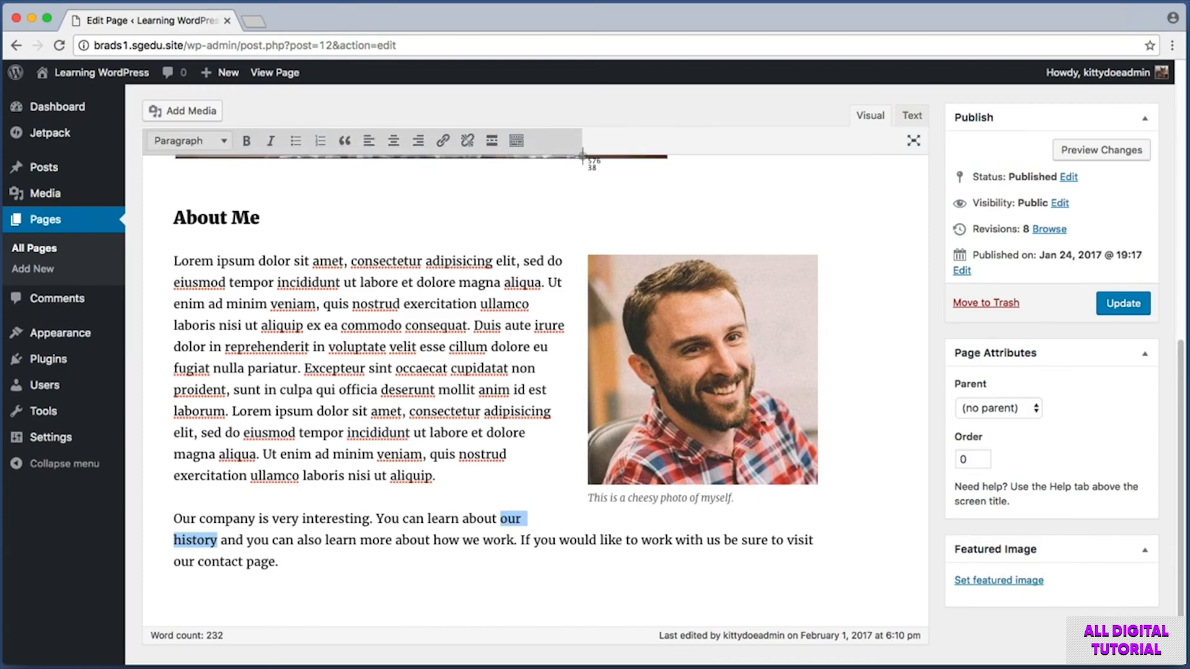
key("Escape")
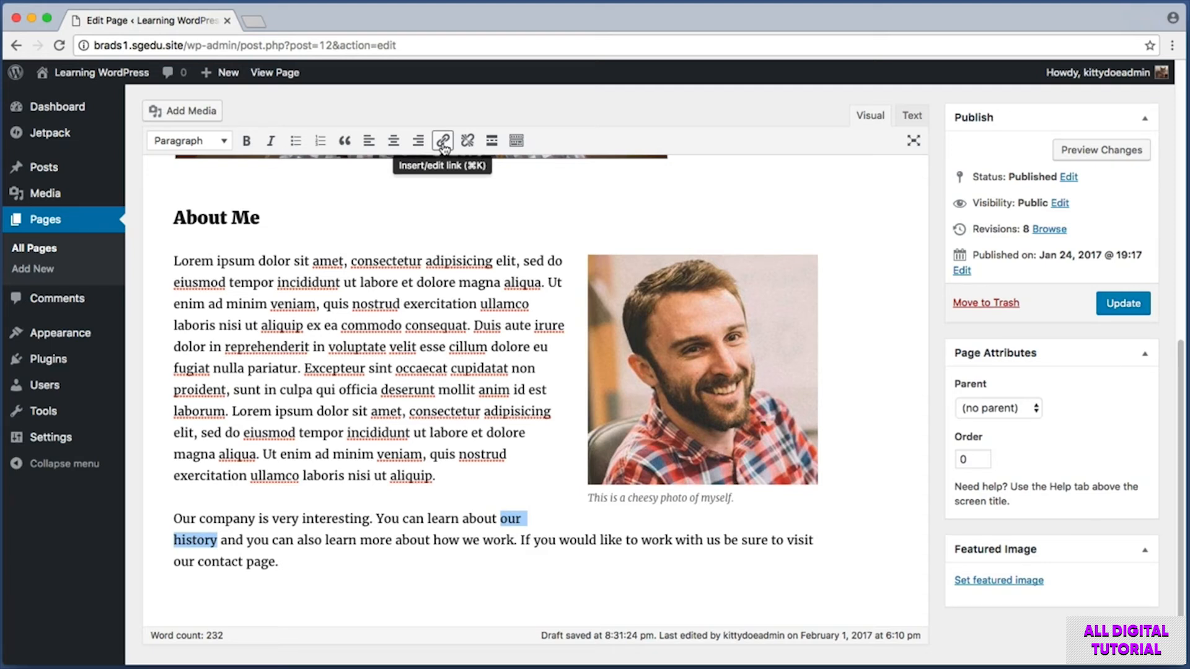
left_click(443, 142)
key("super+shift+4")
left_click_drag(195, 544, 533, 597)
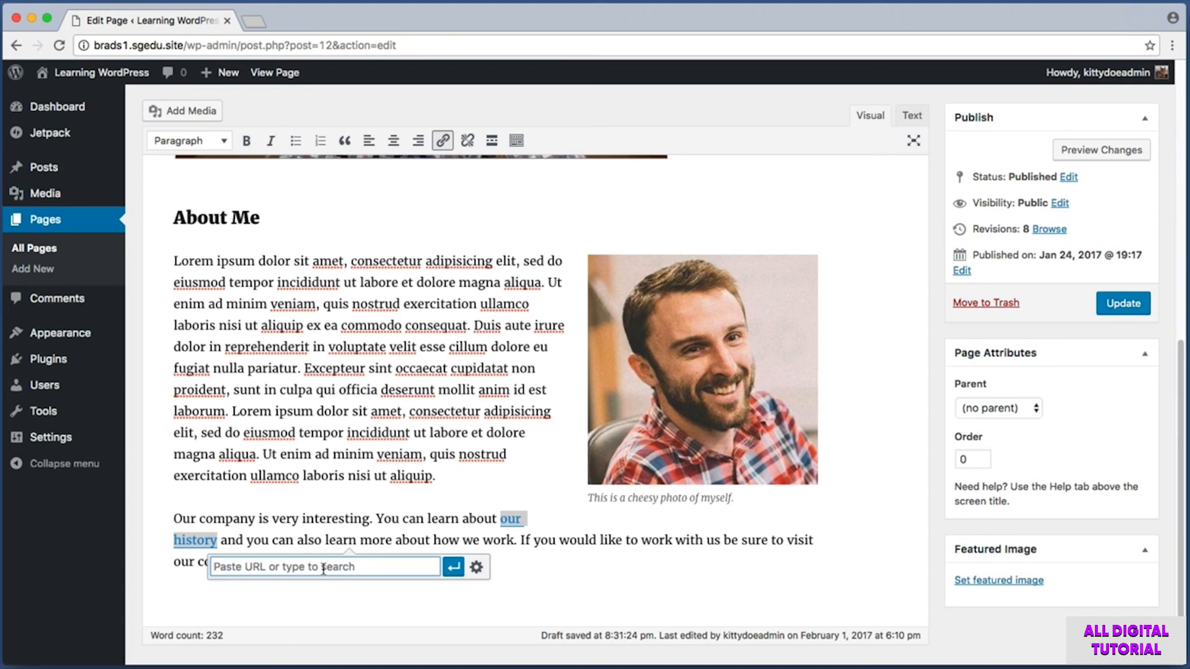
type("Our H")
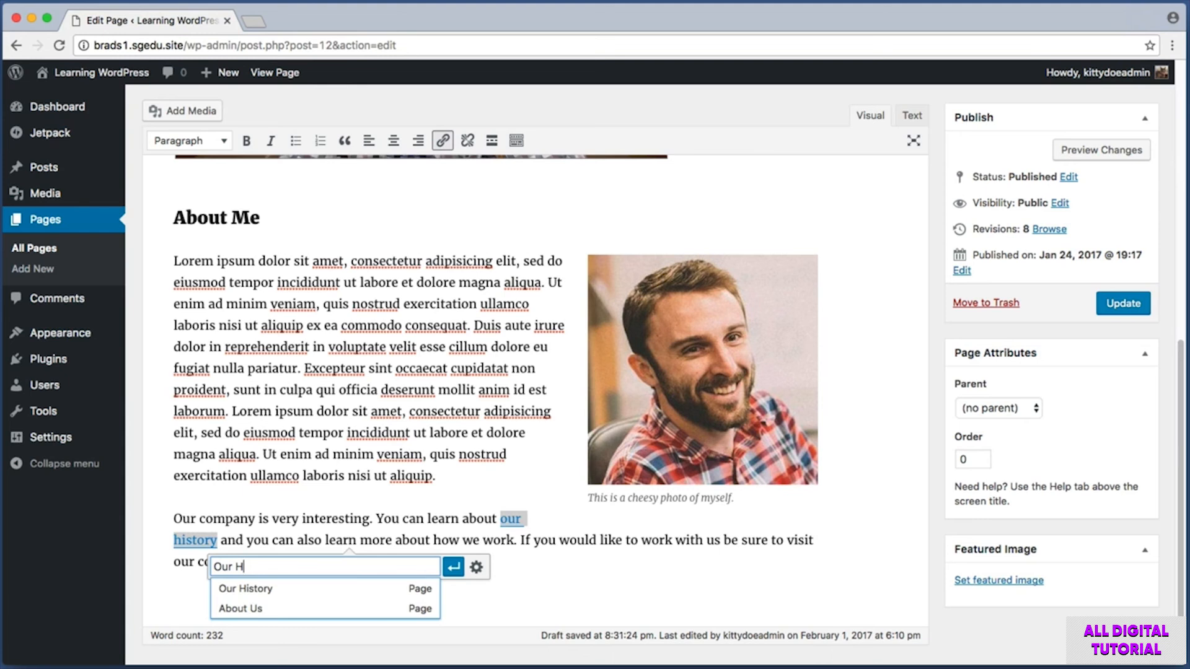
left_click(293, 592)
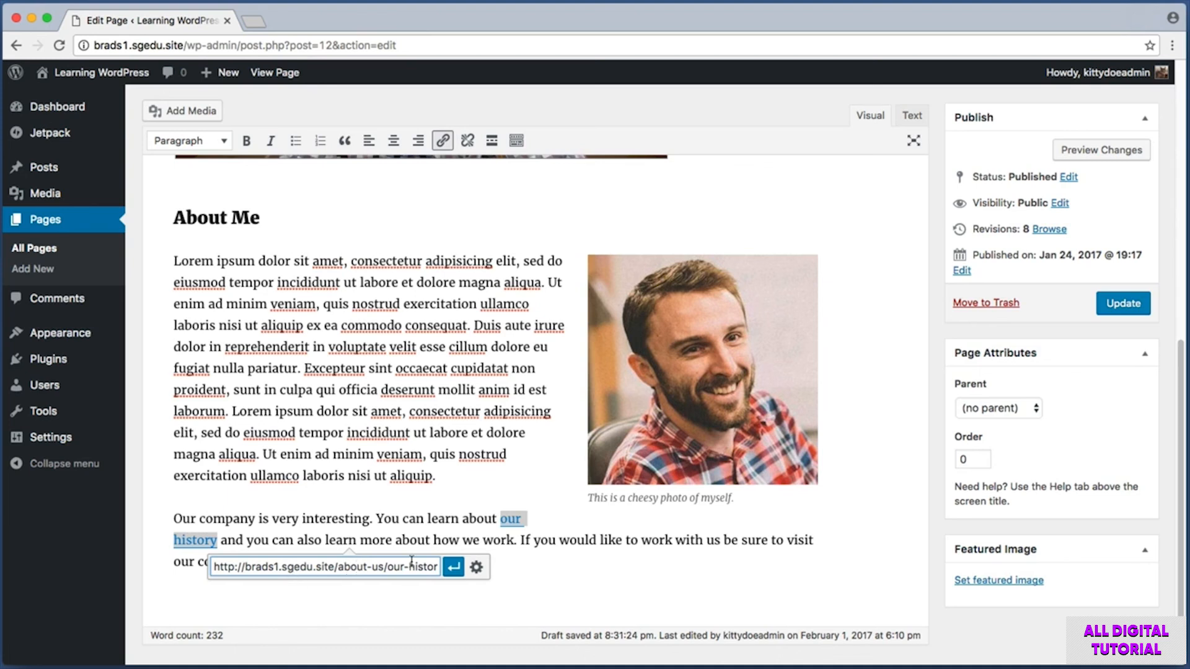
key("super+shift+4")
left_click_drag(439, 561, 464, 586)
left_click(453, 567)
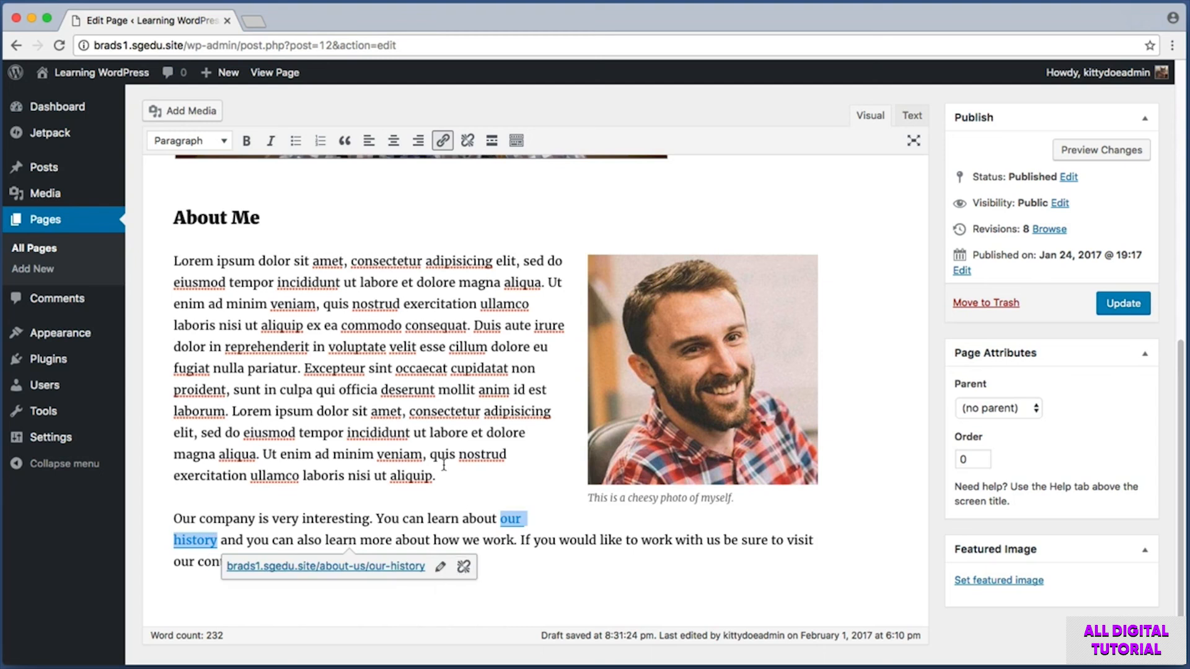
left_click(430, 518)
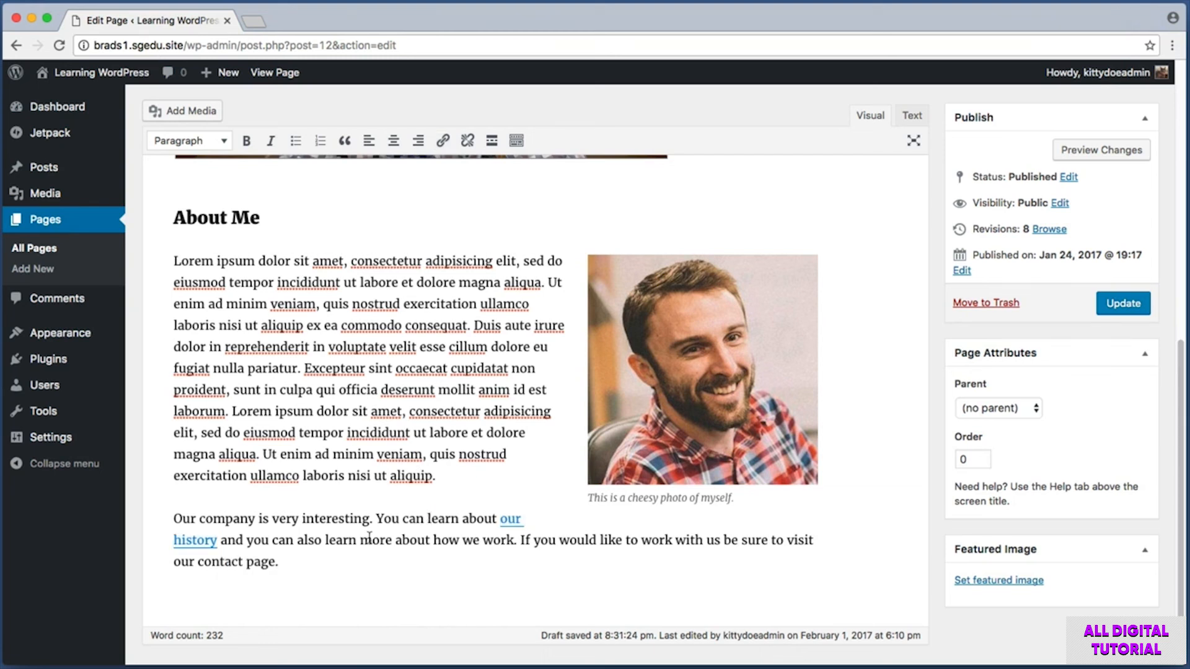
Link the words "how we work" in the closing paragraph to the How We Work page
left_click_drag(437, 542, 513, 546)
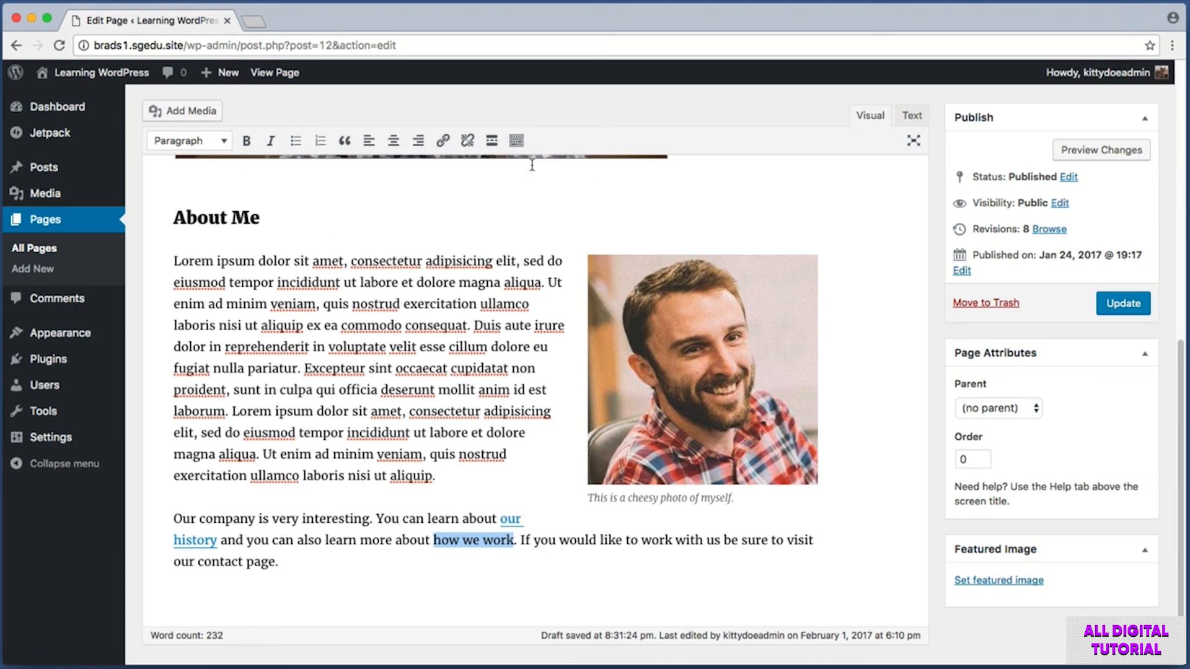
left_click(444, 142)
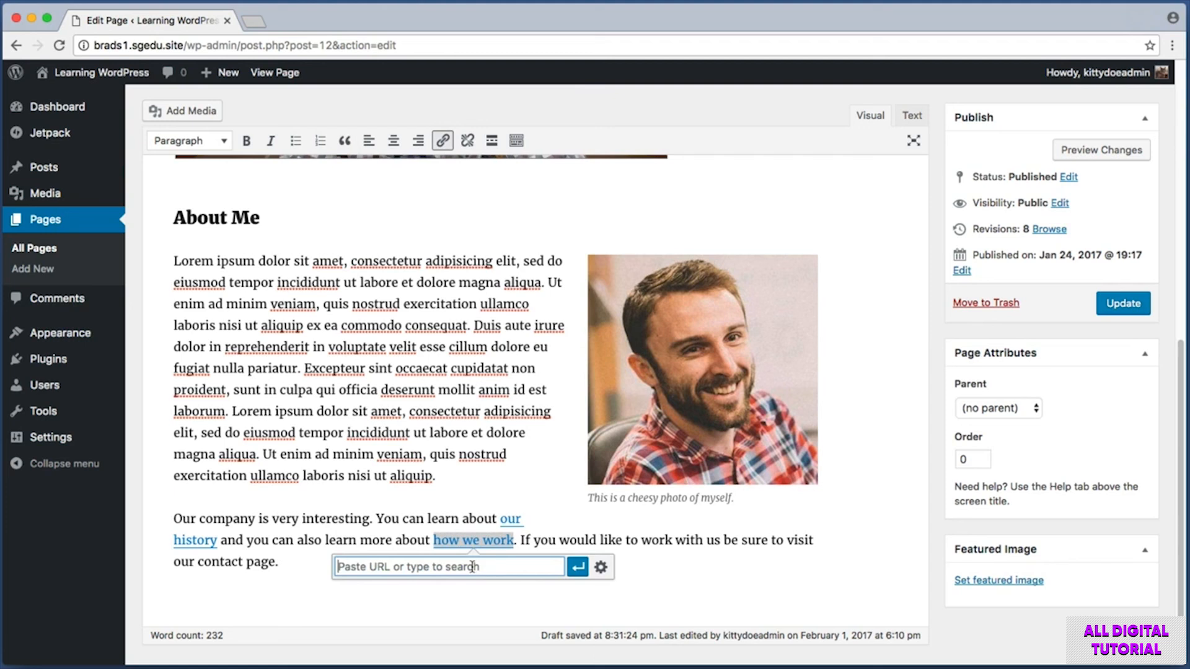
type("how")
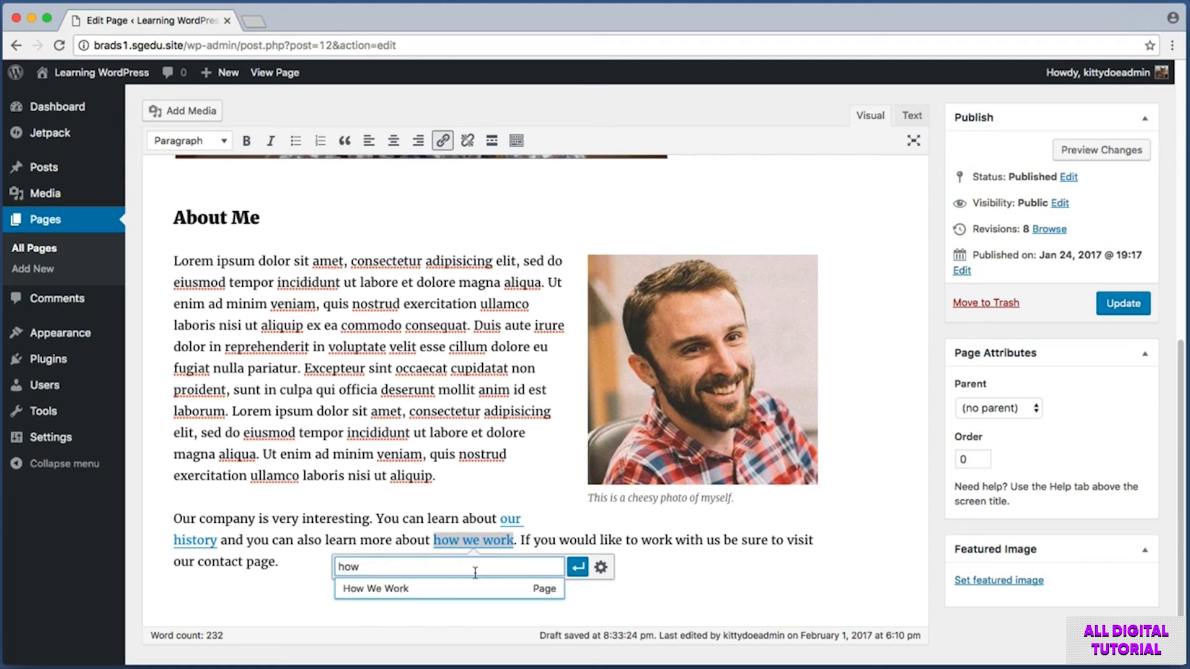
left_click(403, 597)
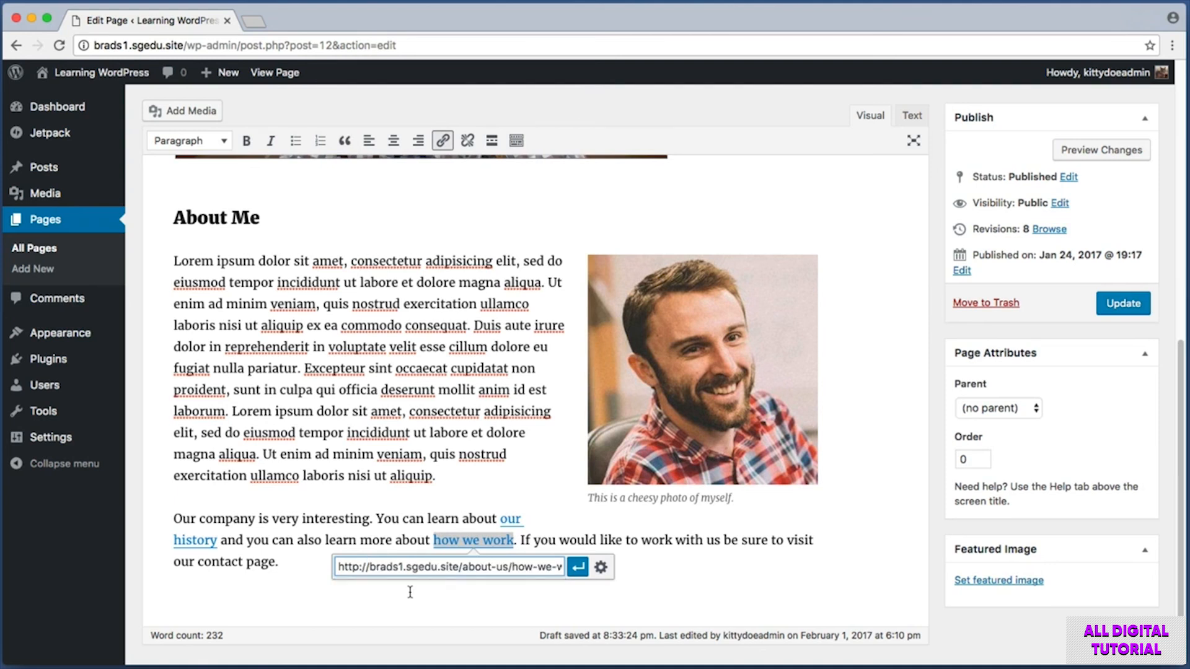
left_click(577, 569)
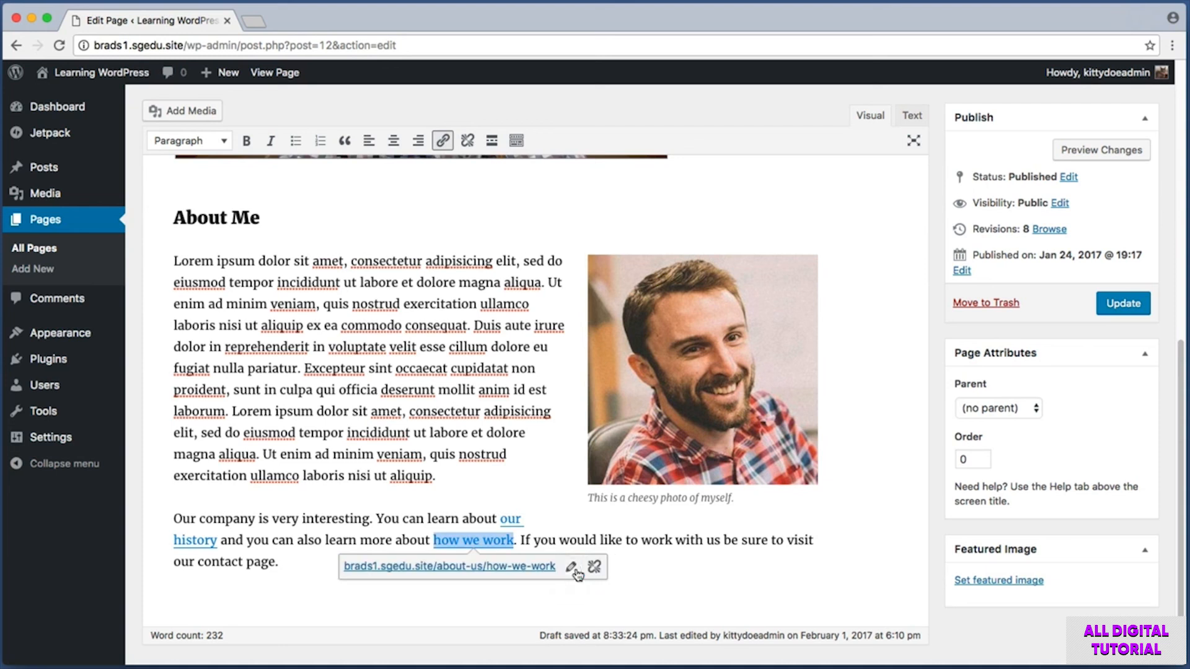
left_click(502, 490)
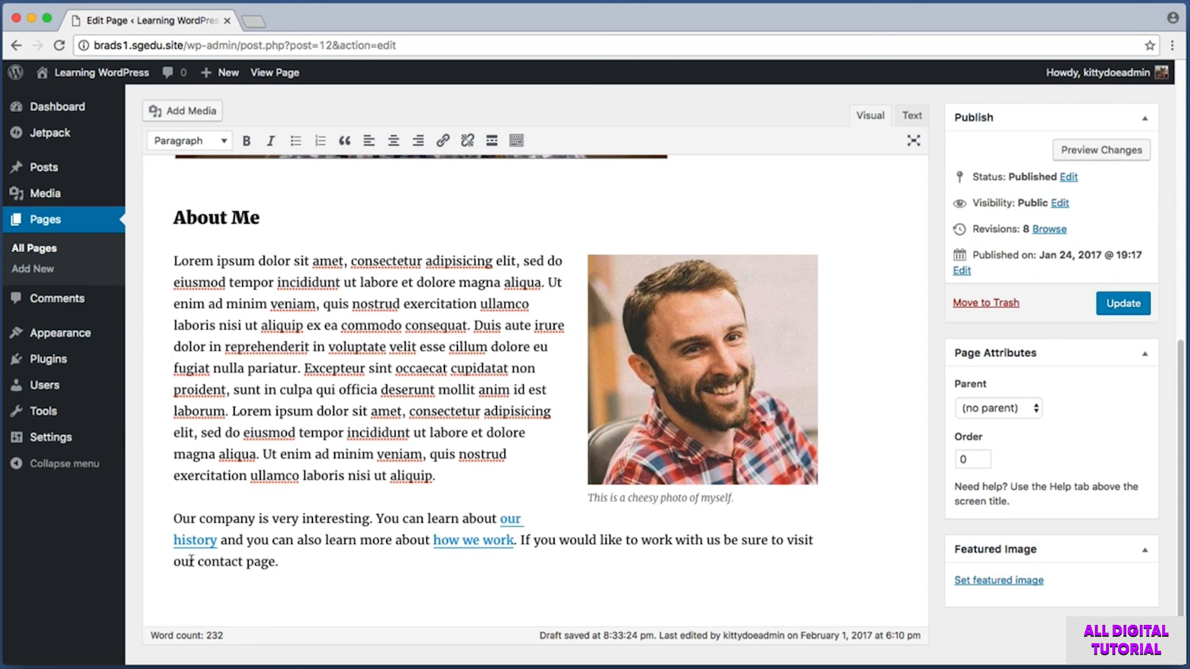
Link the words "contact page" at the end of the closing paragraph to the Contact Us page
left_click_drag(199, 561, 273, 561)
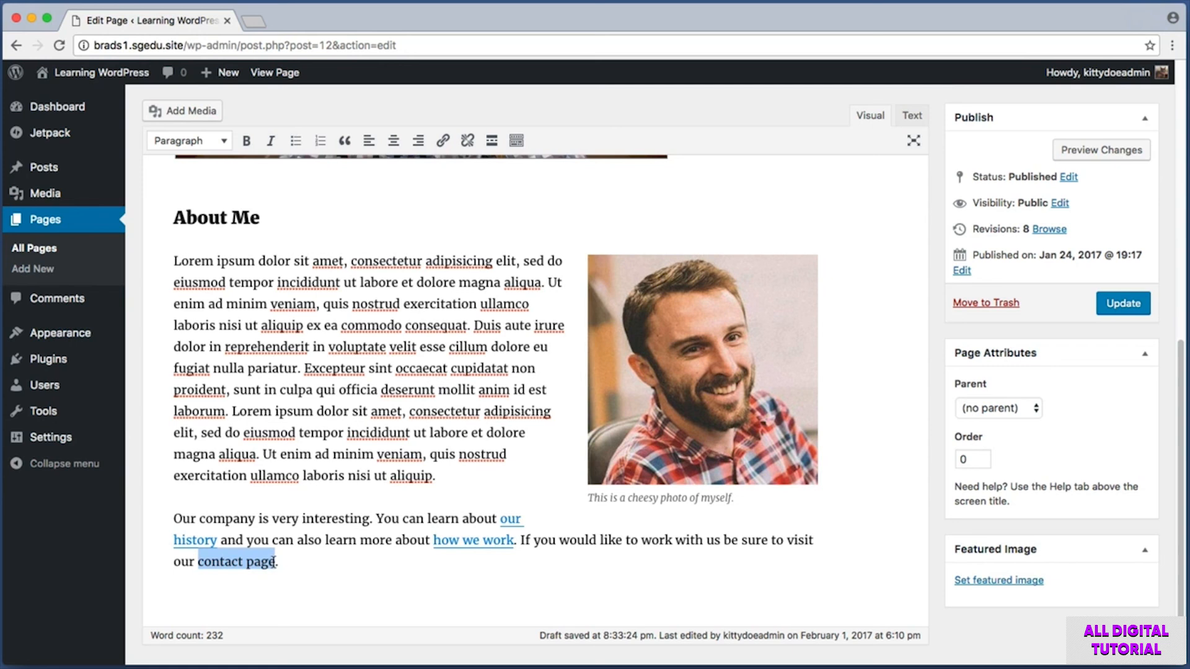
left_click(274, 561)
left_click_drag(199, 562, 271, 562)
left_click(442, 141)
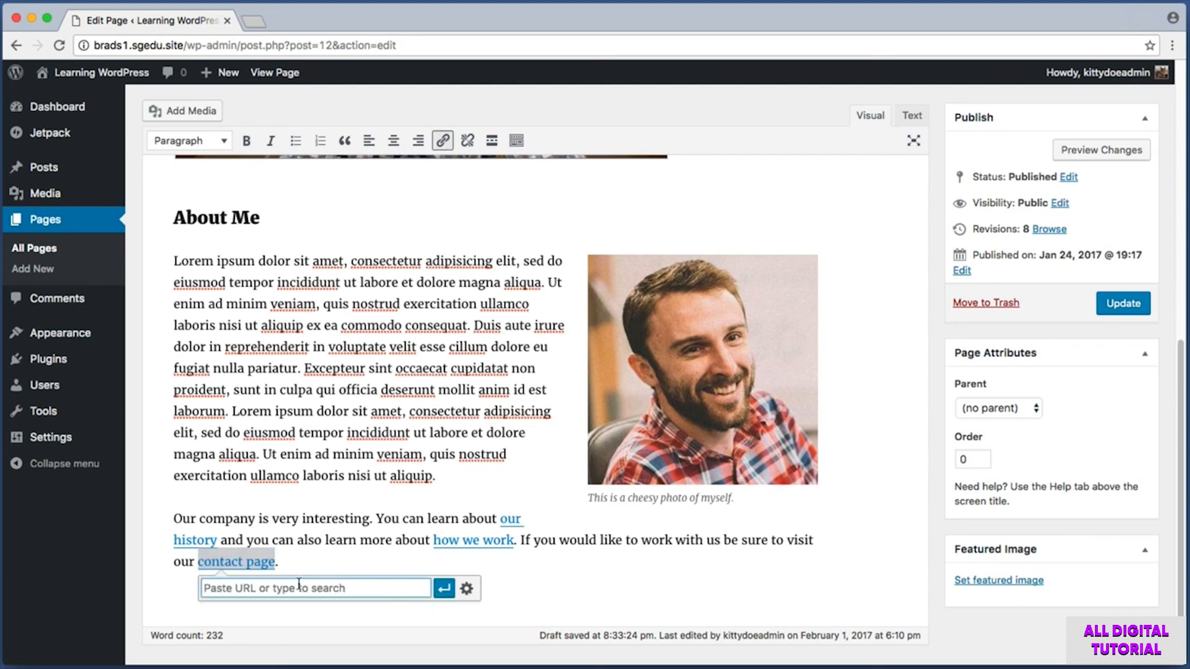
type("con")
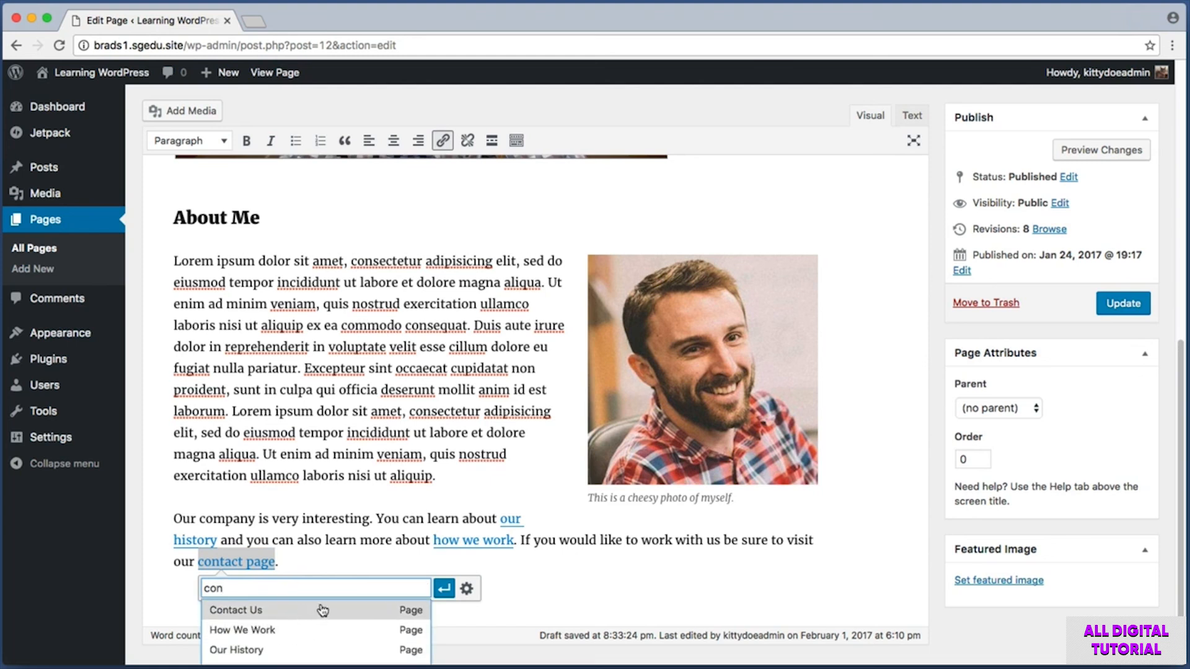
left_click(258, 610)
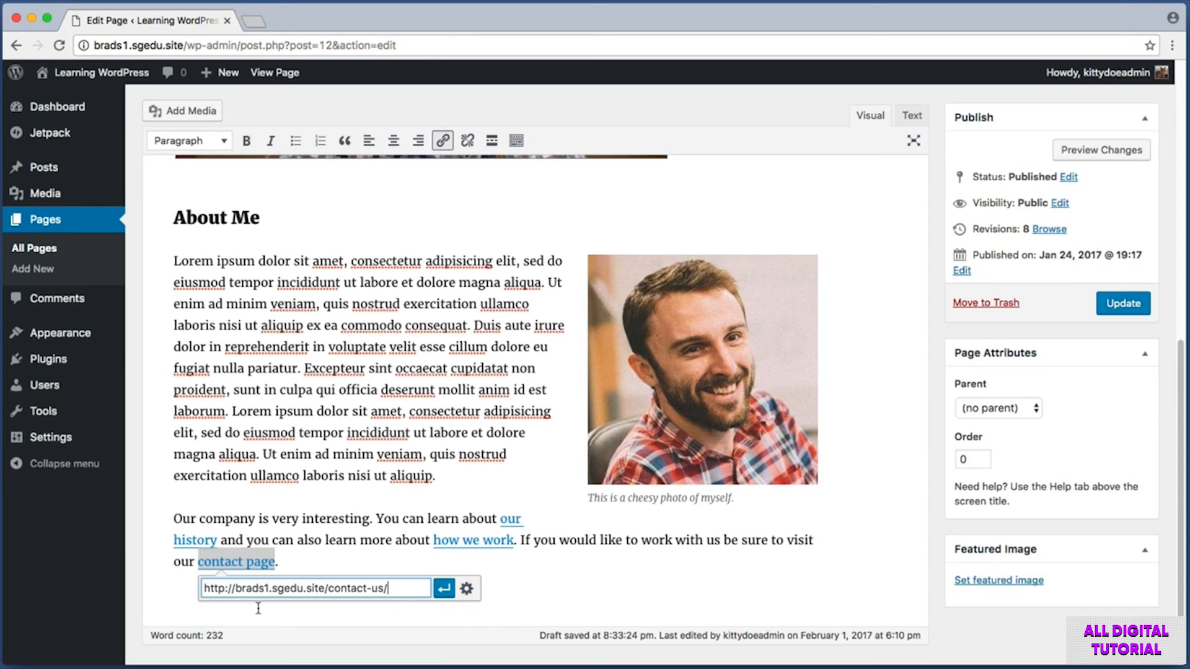
left_click(443, 588)
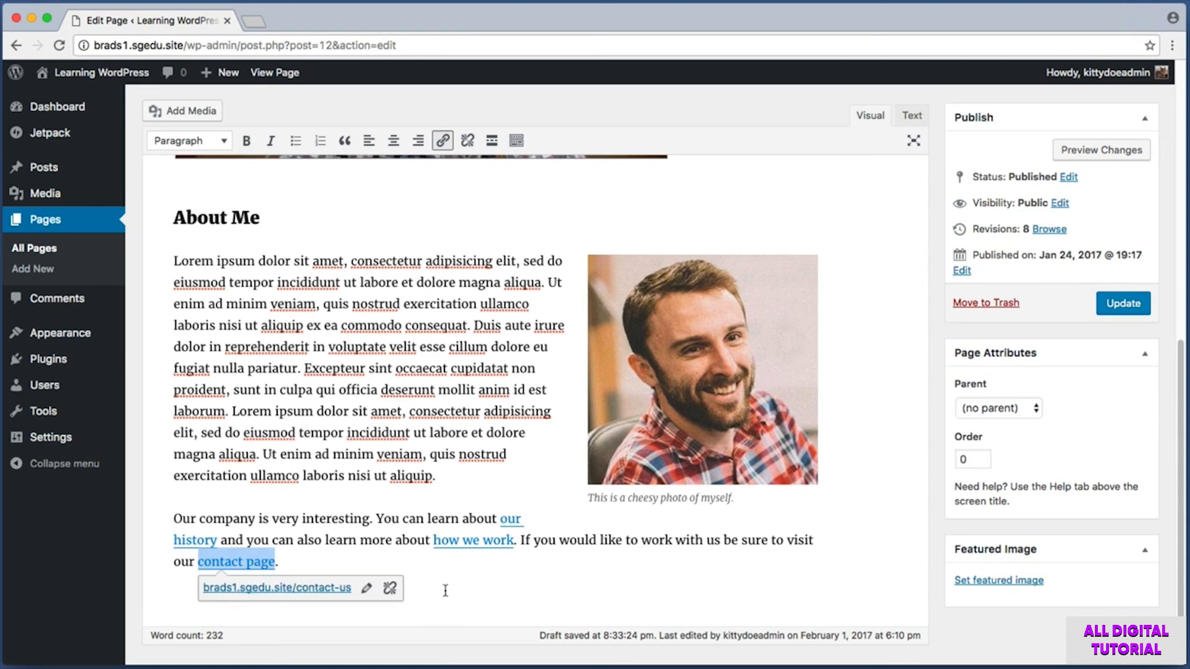
Update the About Us page to save the linked closing paragraph
left_click(376, 542)
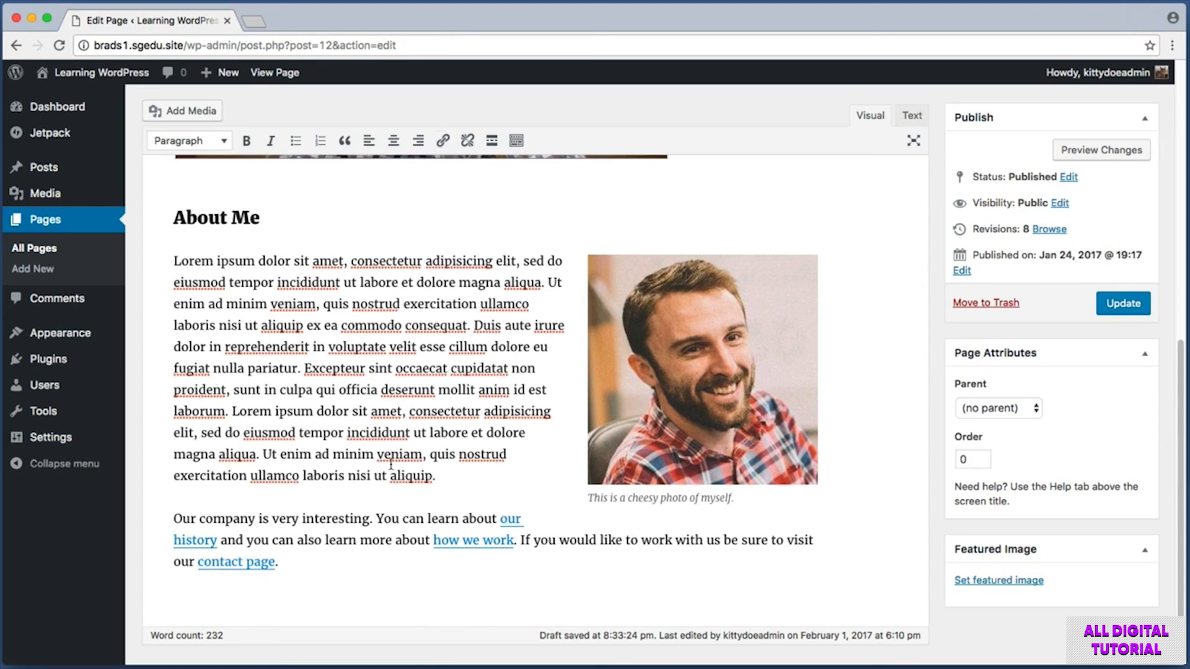
key("super+shift+4")
left_click_drag(1086, 279, 1159, 337)
left_click(1131, 312)
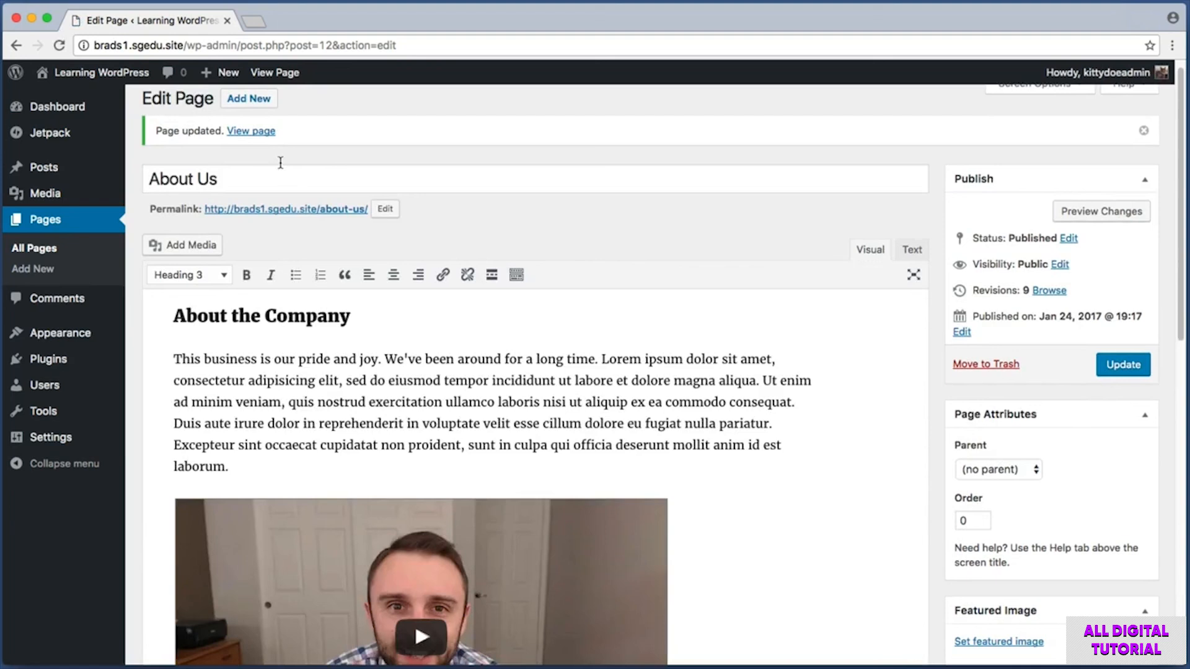
Open the live About Us page and examine the linked closing paragraph below the About Me section
key("super+shift+4")
left_click_drag(139, 113, 334, 160)
left_click(250, 132)
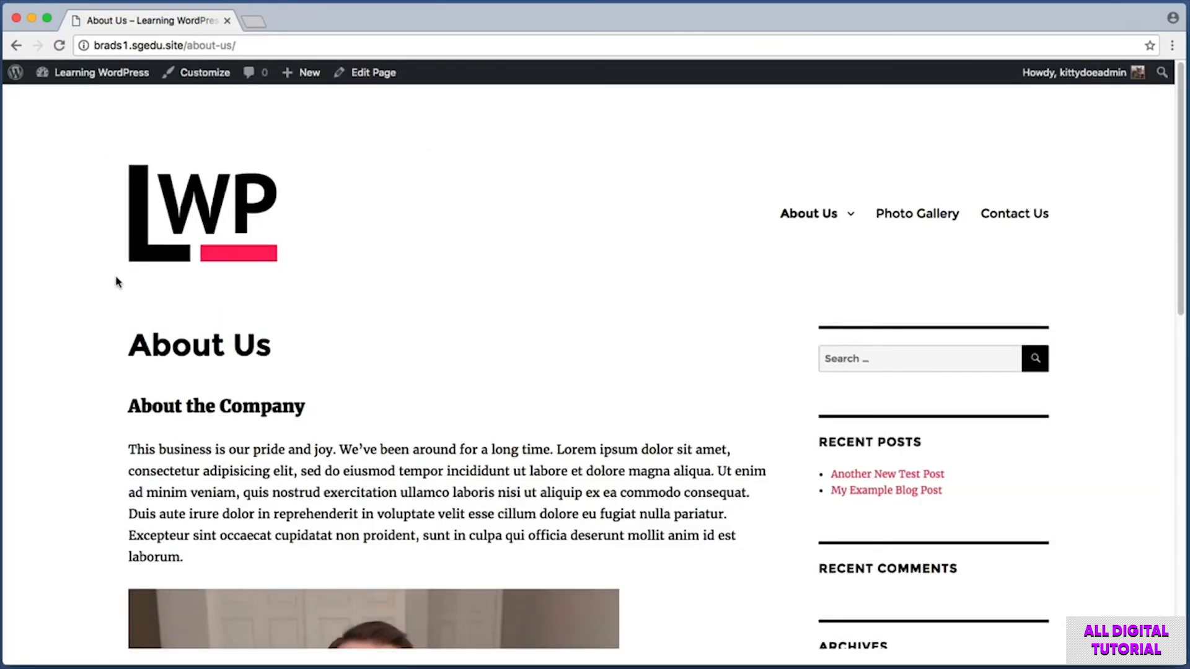
scroll(112, 322, "down", 10)
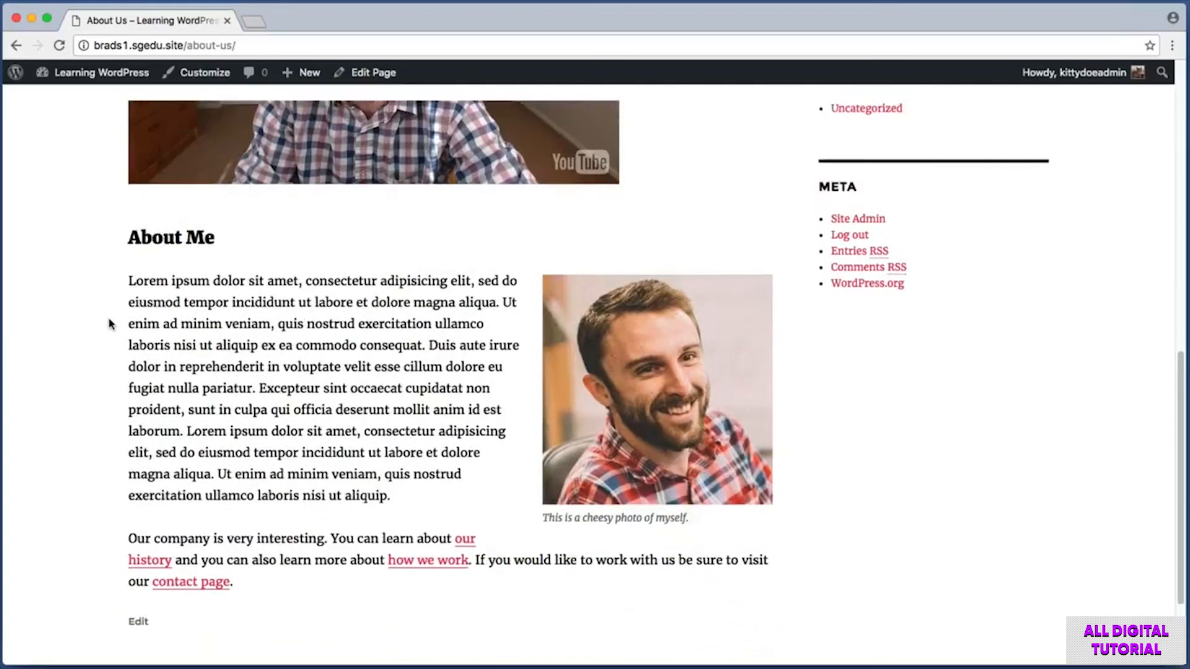
key("super+shift+4")
left_click_drag(109, 469, 878, 571)
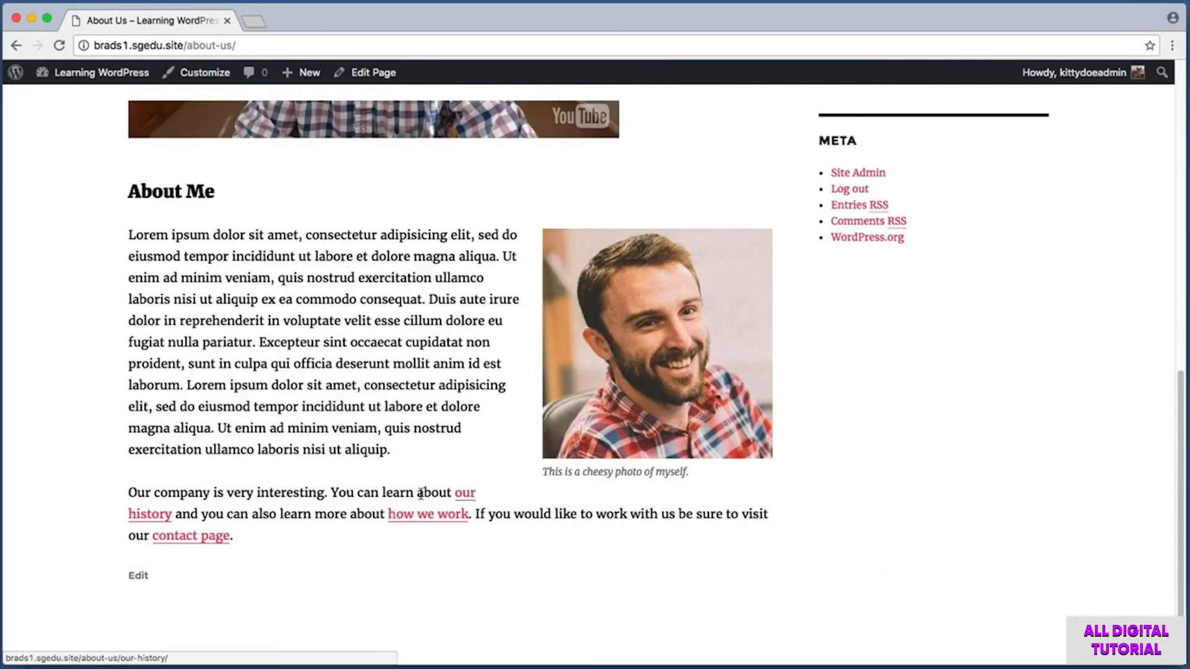
Test the "our history" link in the live page's closing paragraph, and return to that paragraph on About Us
left_click(469, 495)
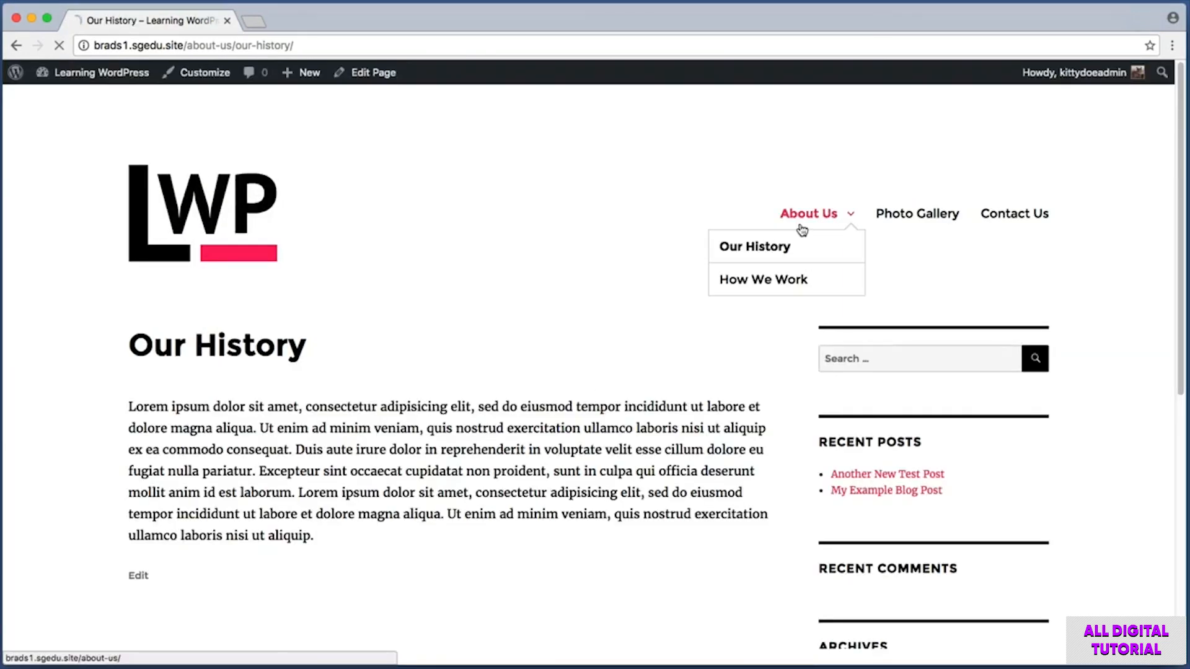
left_click(805, 233)
scroll(818, 267, "down", 8)
scroll(818, 272, "down", 5)
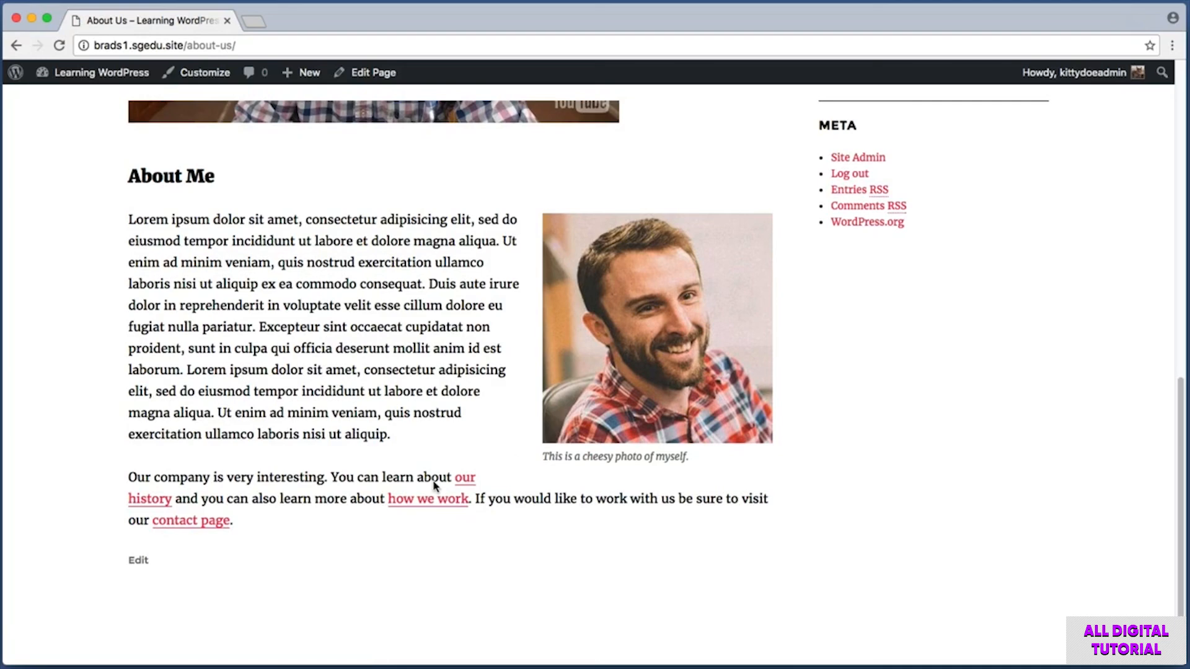
Test the "how we work" and "contact page" links in the closing paragraph, returning to About Us between them
left_click(412, 501)
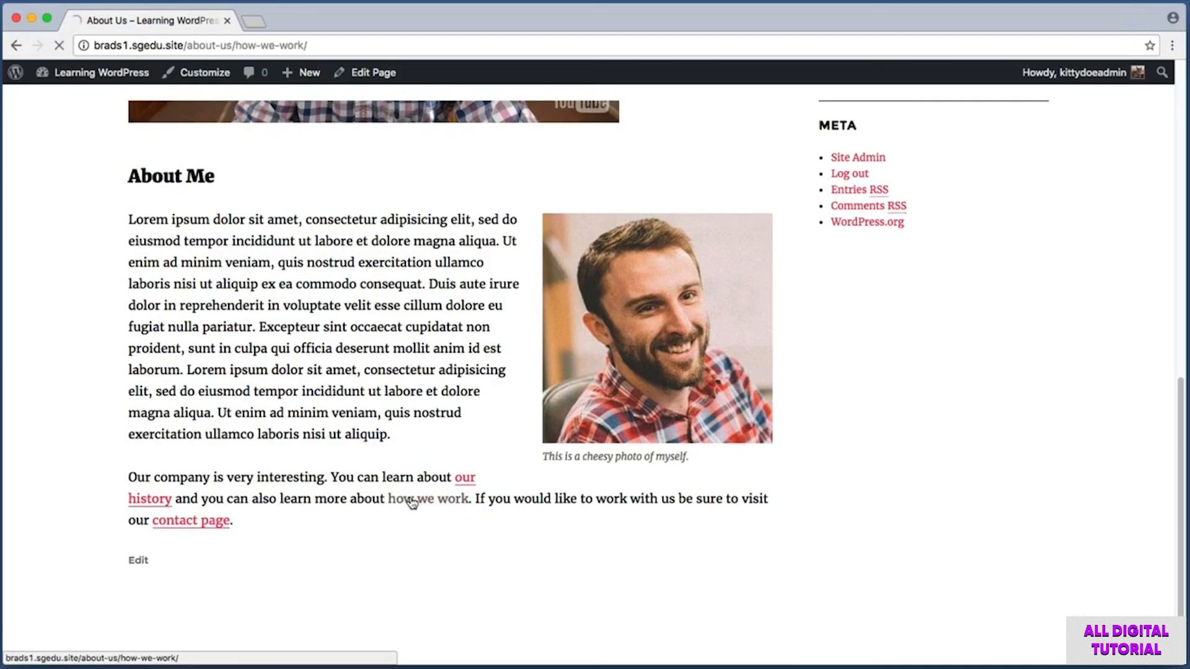
left_click(796, 213)
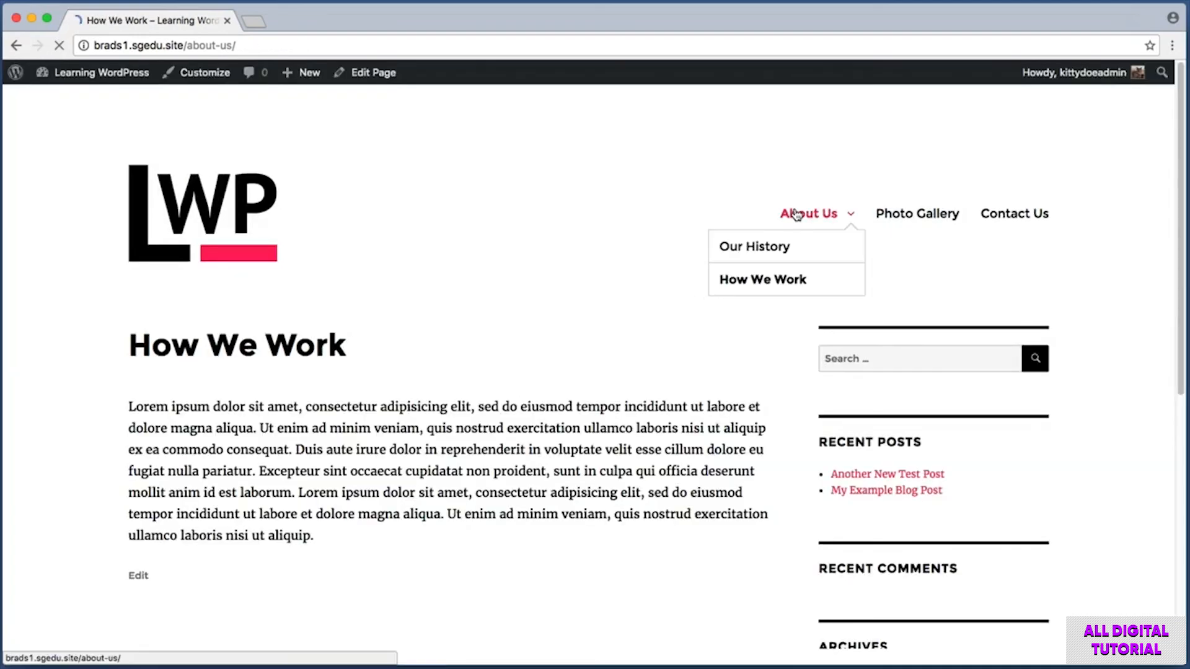
scroll(796, 215, "down", 10)
scroll(796, 214, "down", 2)
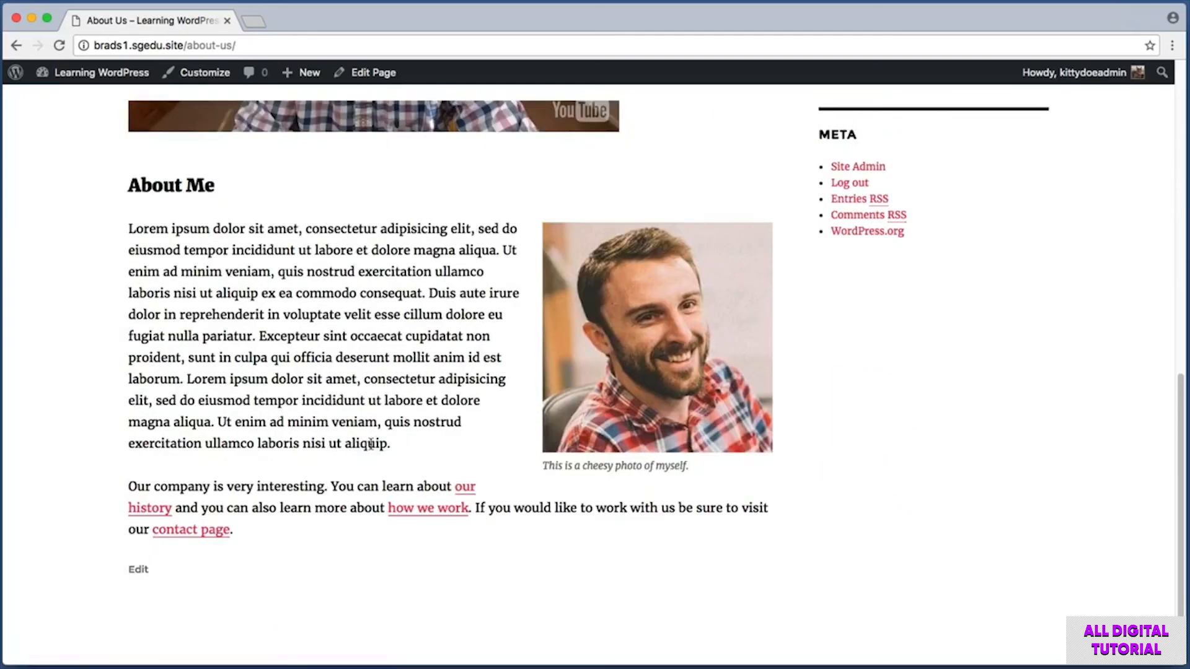
left_click(166, 532)
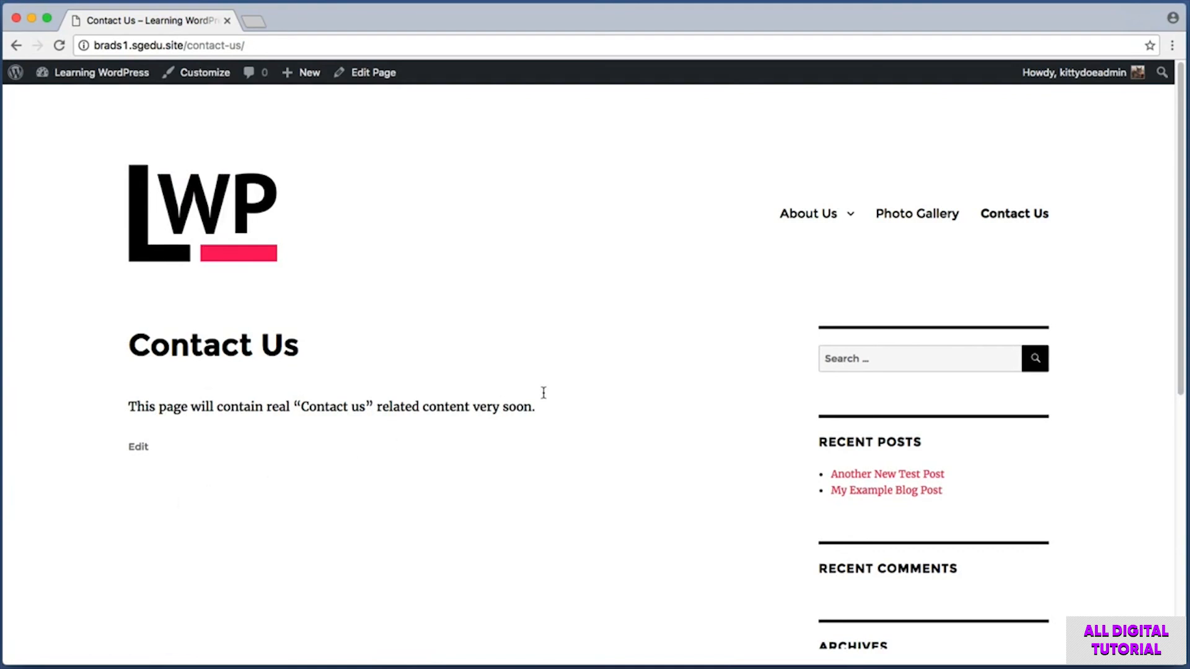
mouse_move(806, 207)
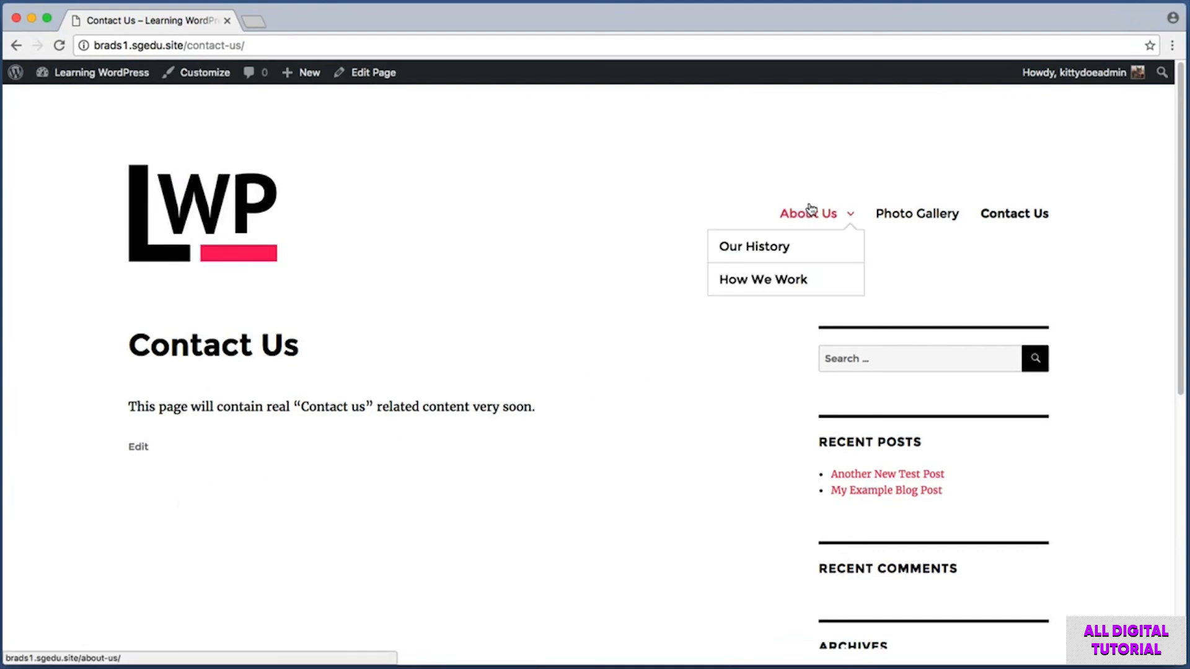